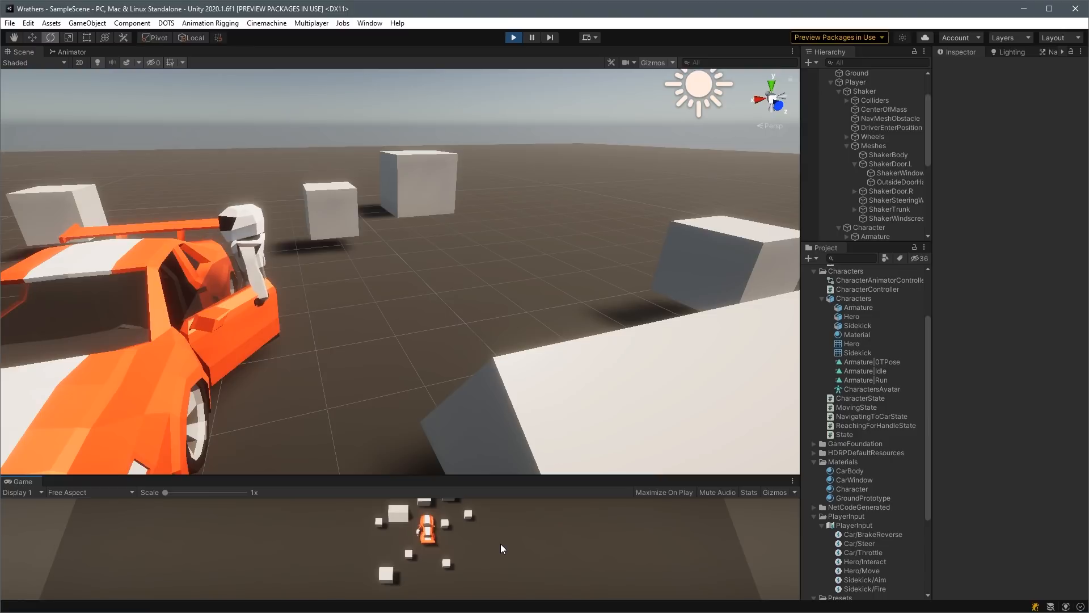
right_drag(397, 273, 380, 266)
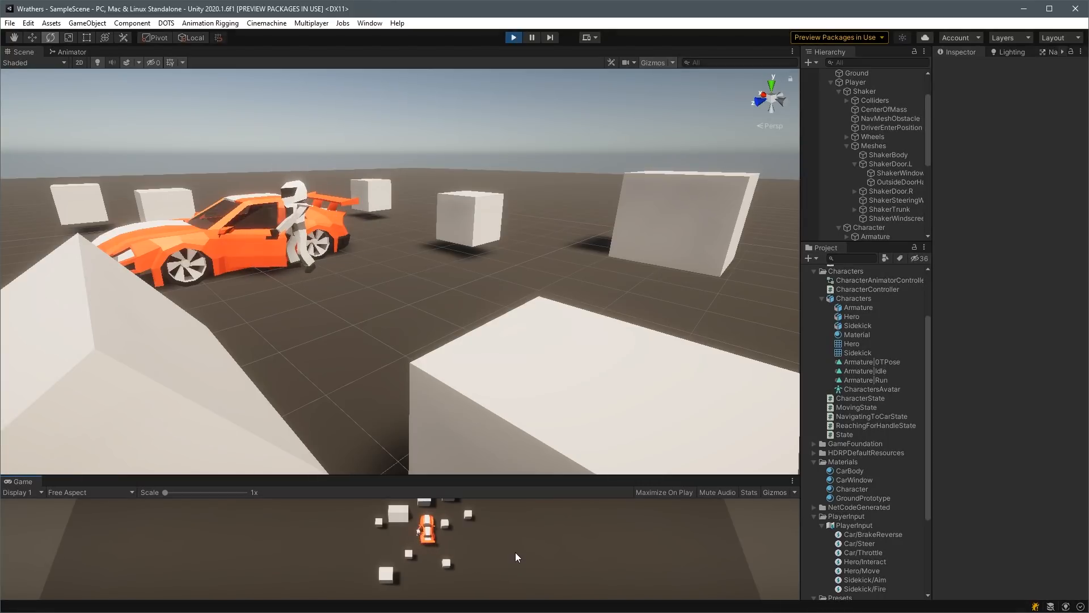
click(514, 37)
click(514, 37)
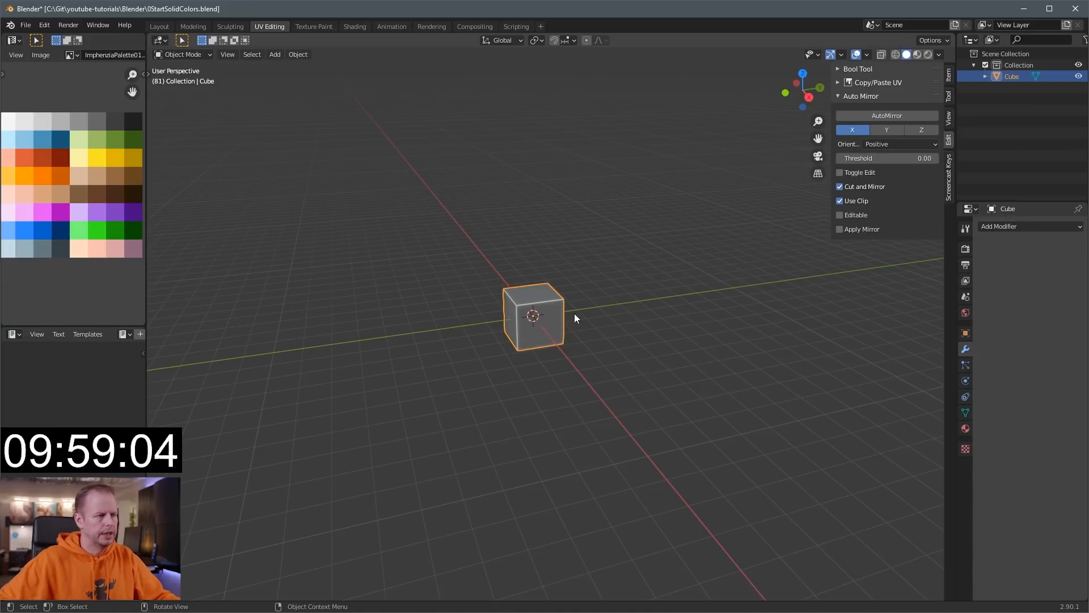
Give the cube a level 2 subdivision surface and apply the modifier to turn it into a low-poly sphere mesh.
click(559, 320)
key(Tab)
key(Tab)
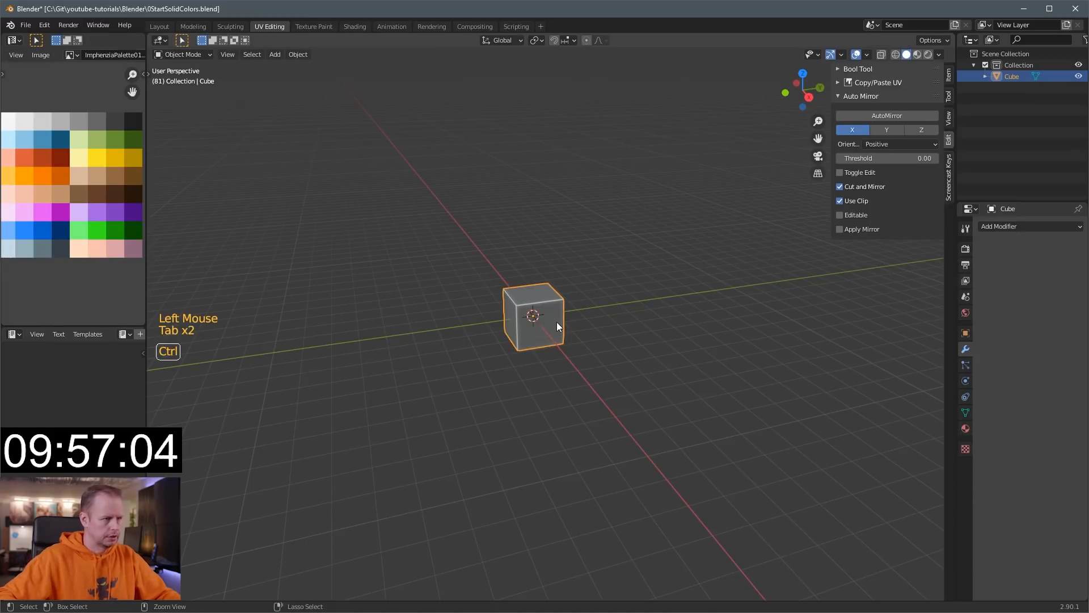
key(ctrl+2)
key(KP_3)
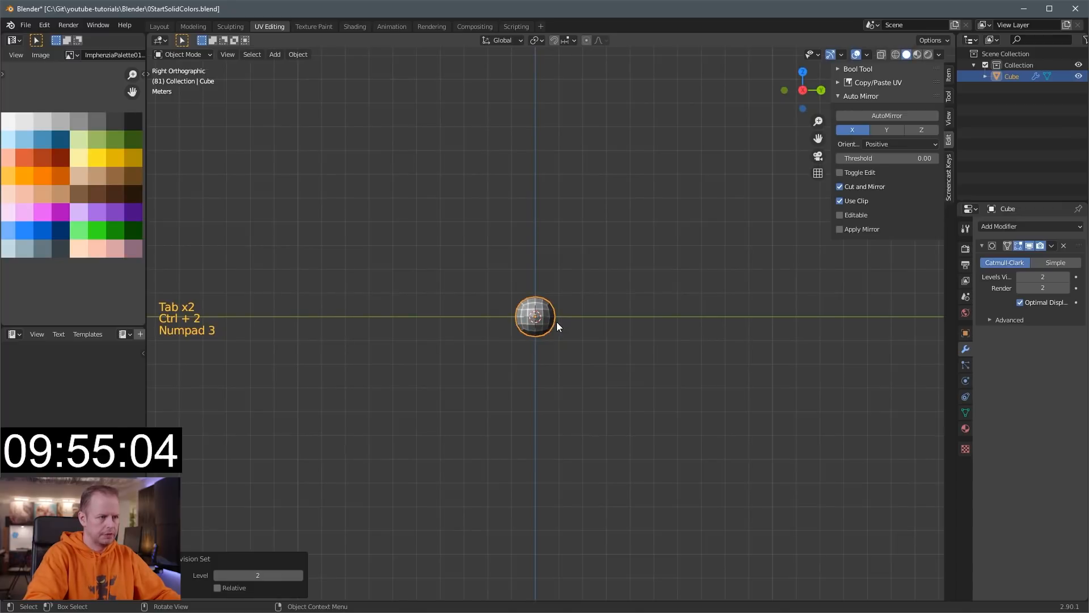
scroll(576, 311, up, 4)
key(Tab)
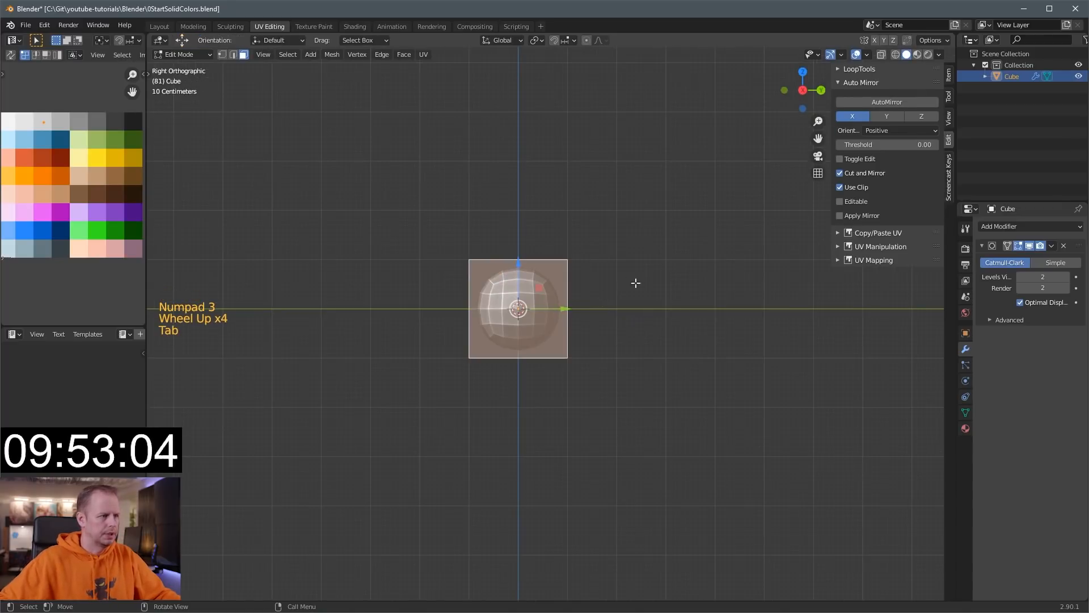
key(ctrl+a)
key(Tab)
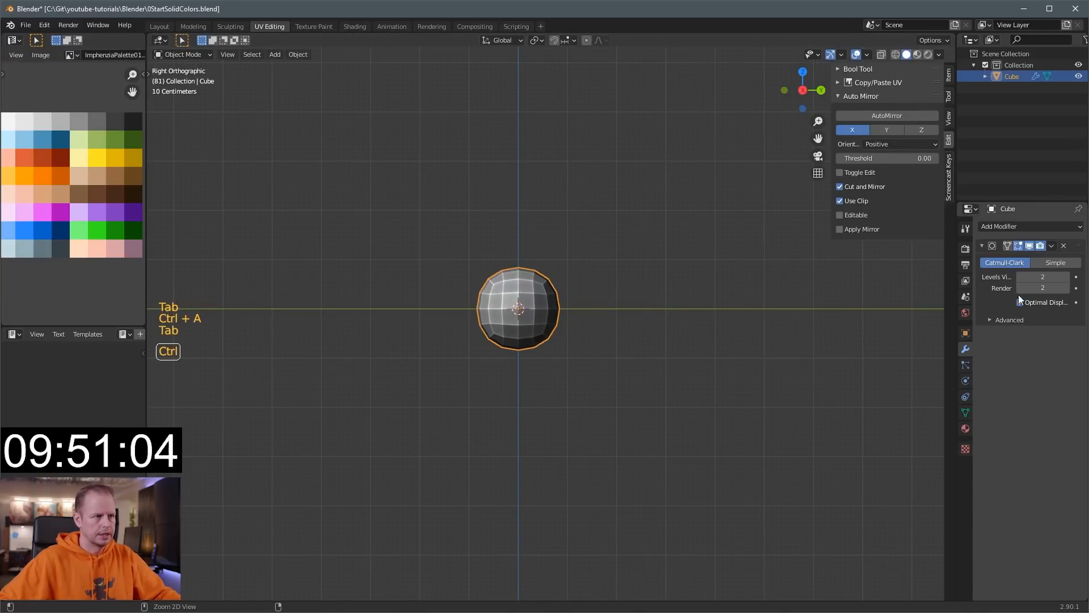
key(ctrl+a)
key(Tab)
Raise the entire sphere mesh about 1.65 m above the ground origin and scale it to about 0.74.
key(a)
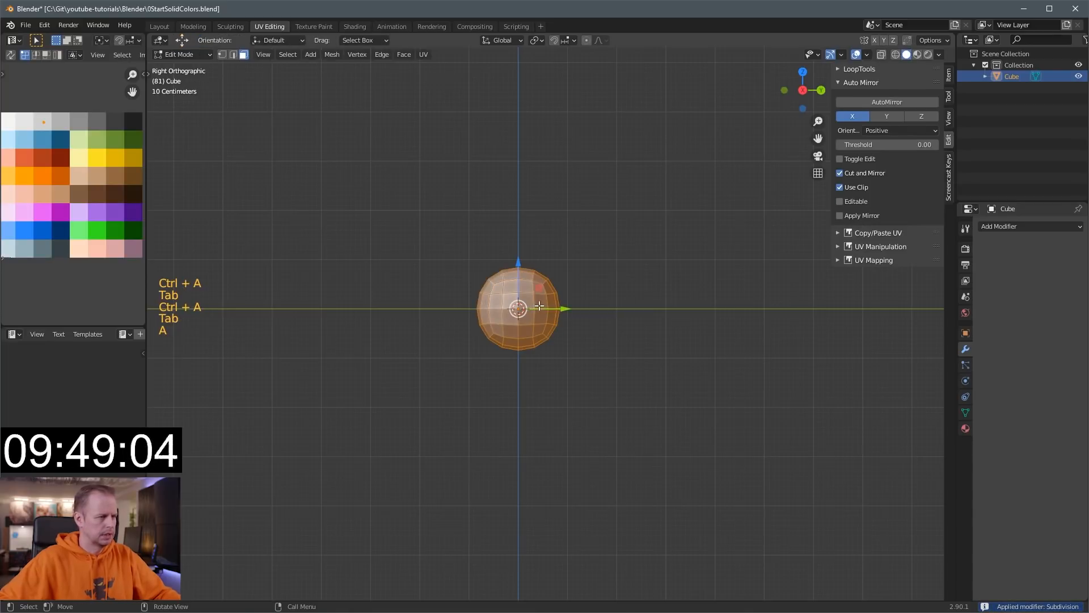
drag(519, 261, 519, 228)
key(s)
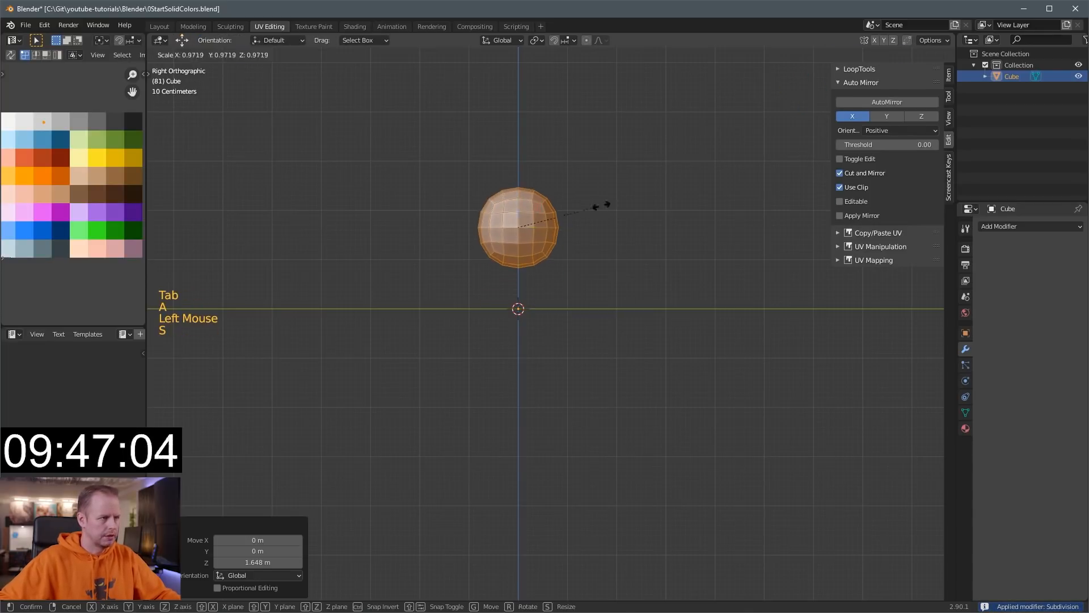
click(584, 228)
scroll(584, 228, up, 5)
shift+middle_drag(583, 229, 606, 387)
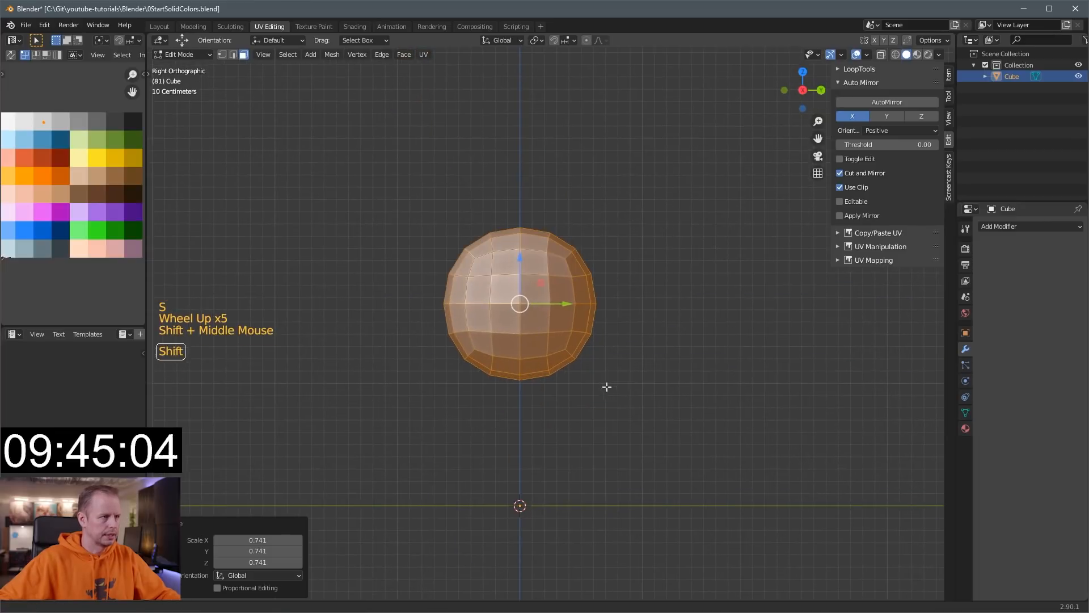
Select the positive-Y half of the sphere and extrude it about 0.27 m outward along Y.
middle_drag(599, 295, 590, 296)
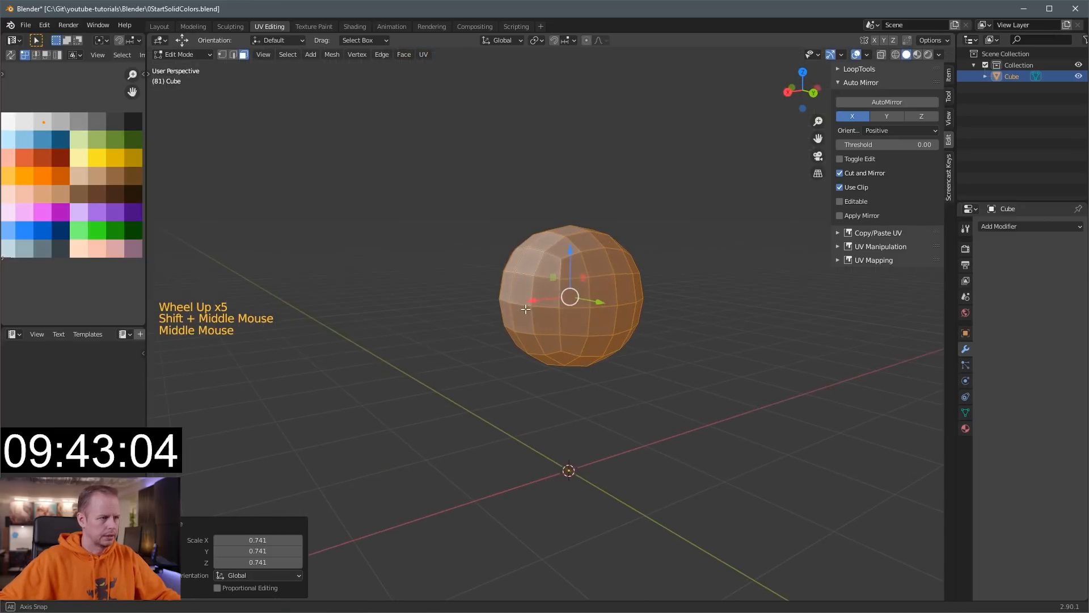
key(3)
click(605, 287)
shift+click(624, 296)
shift+click(624, 297)
key(KP_1)
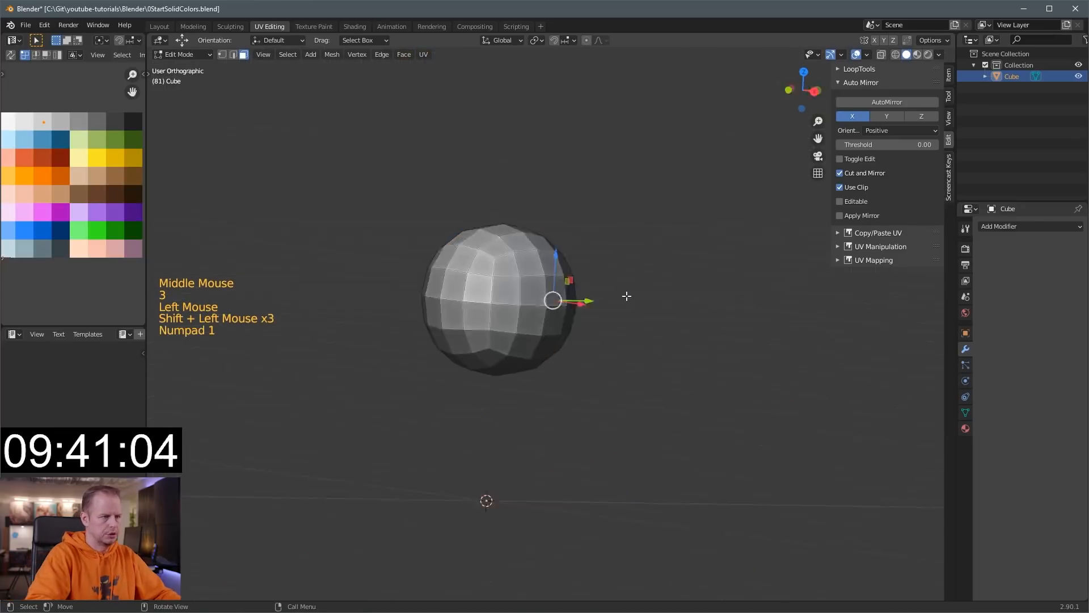
key(KP_3)
key(ctrl+KP_Add)
key(ctrl+KP_Add)
key(ctrl+KP_Add)
key(ctrl+KP_Add)
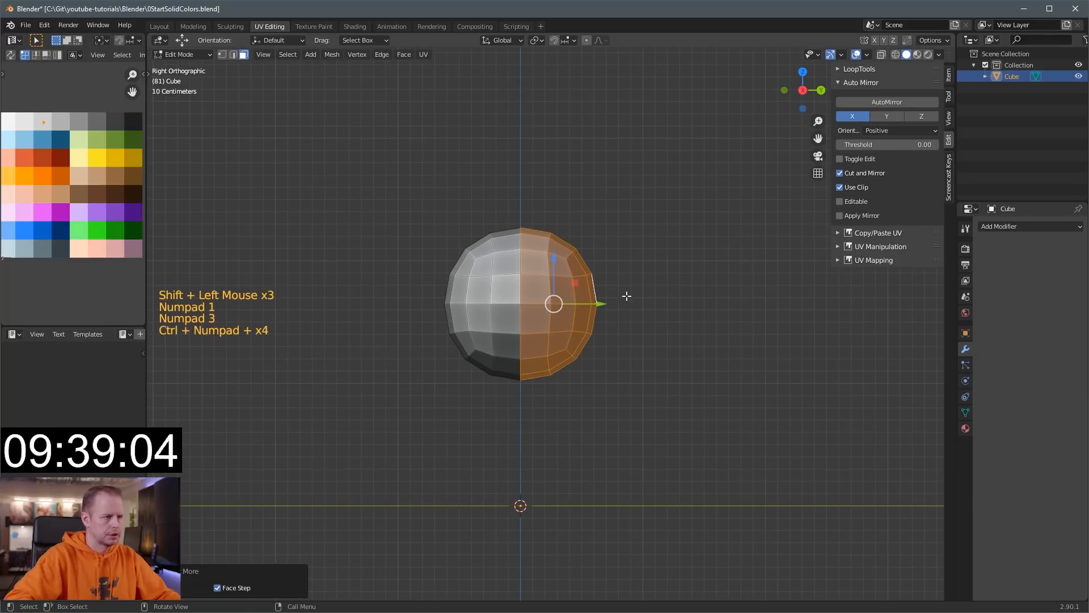
key(e)
click(683, 300)
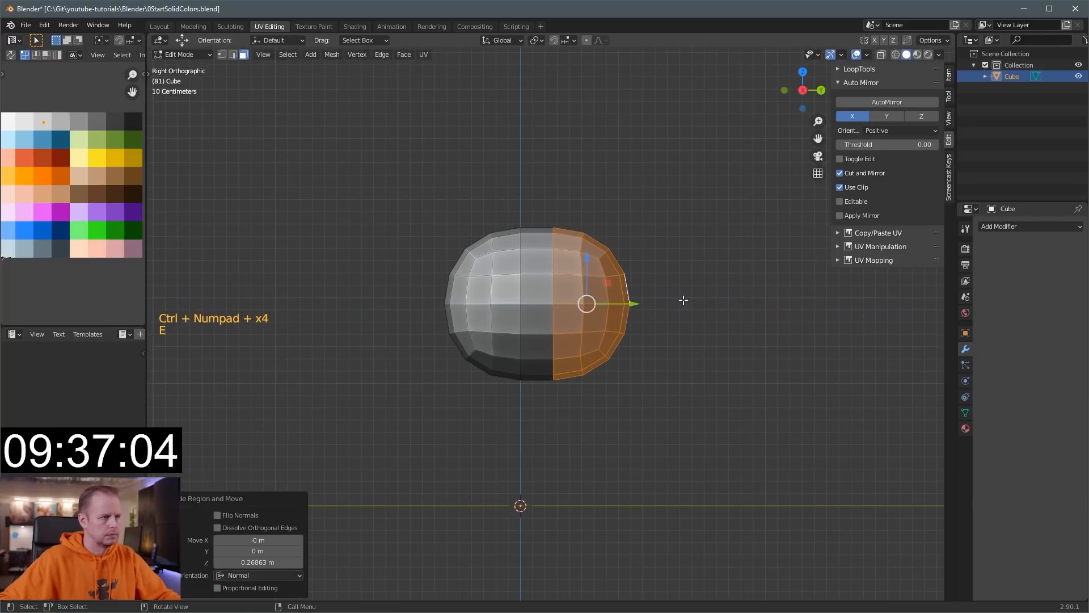
Select the opposite, negative-Y half of the body and extrude it about 0.27 m outward.
key(ctrl+i)
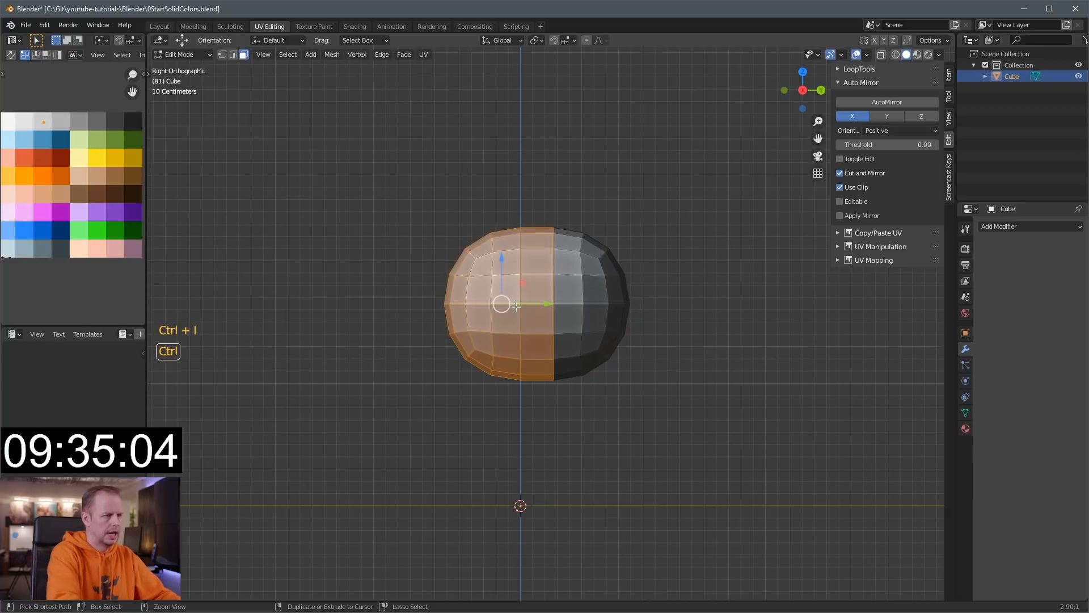
key(ctrl+KP_Subtract)
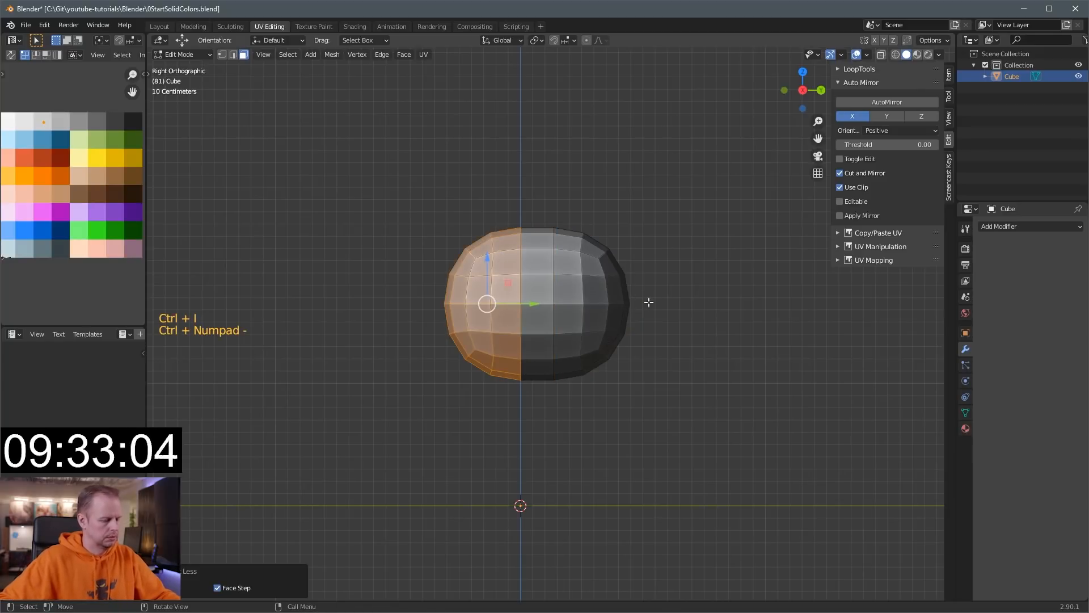
key(e)
click(620, 297)
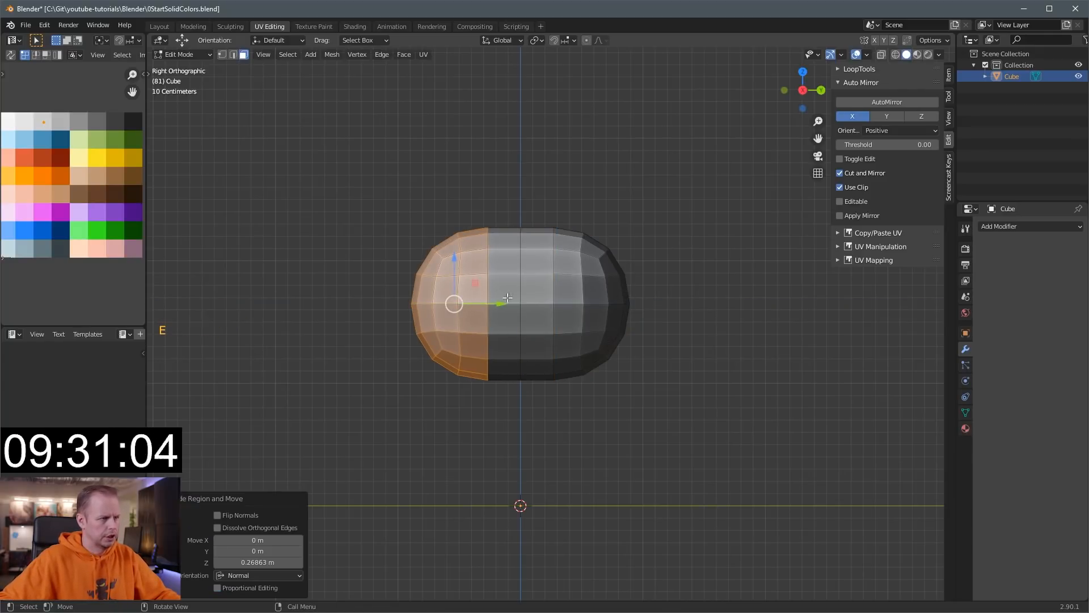
Add two vertical loop cuts around the body, centred in the face bands on either side of its middle edge.
middle_drag(560, 281, 511, 287)
scroll(505, 288, up, 1)
key(ctrl+r)
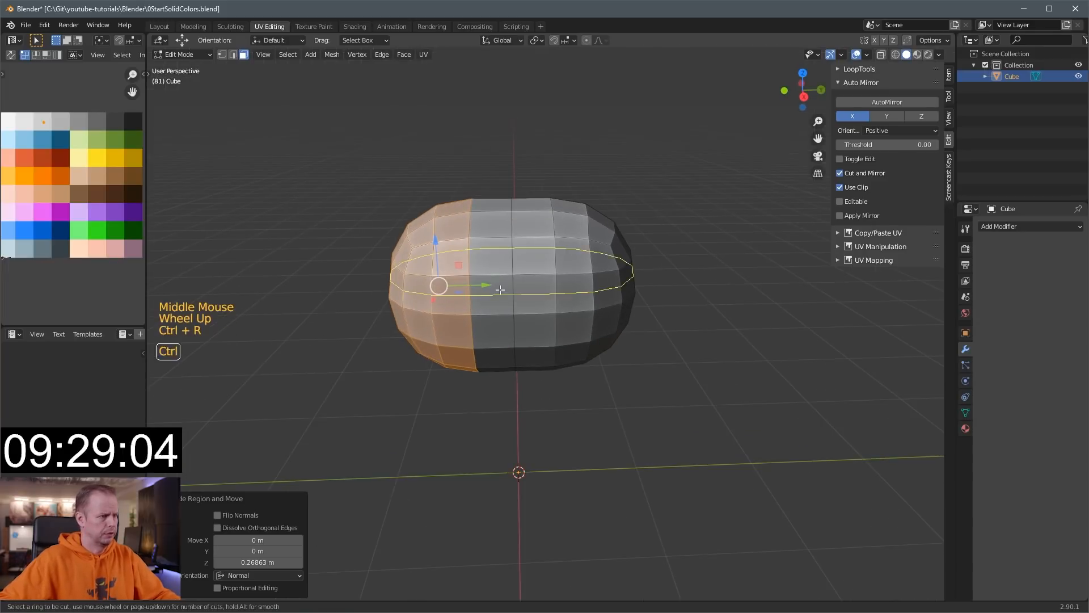
click(491, 274)
right_click(490, 274)
key(ctrl+r)
click(536, 272)
right_click(540, 272)
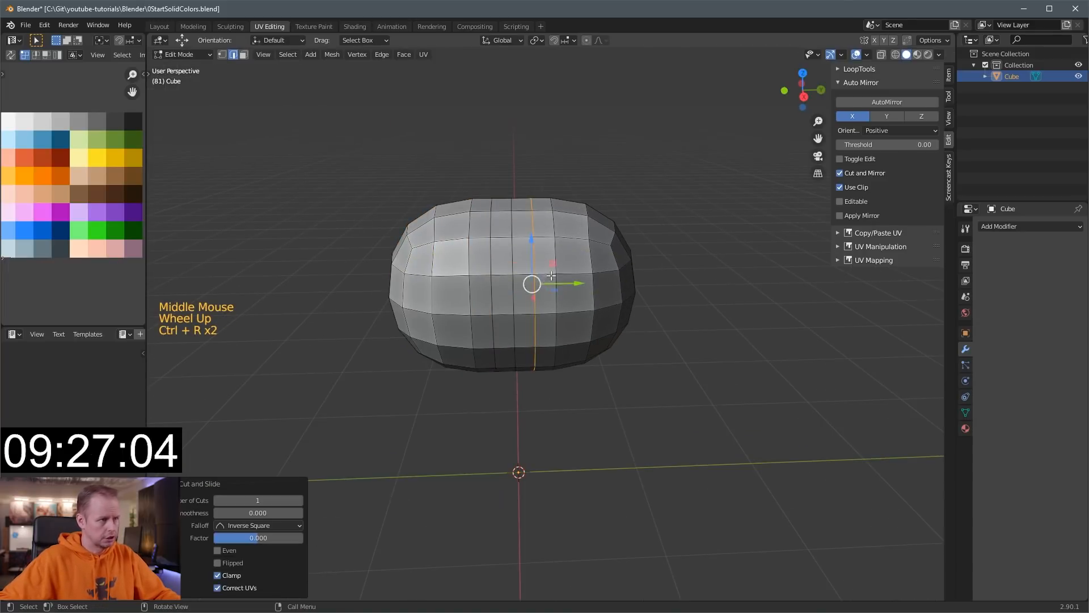
Scale the entire body to about 0.81 along X and about 0.74 along Z.
key(3)
middle_drag(478, 398, 567, 309)
key(a)
key(s)
key(x)
click(566, 357)
key(s)
key(y)
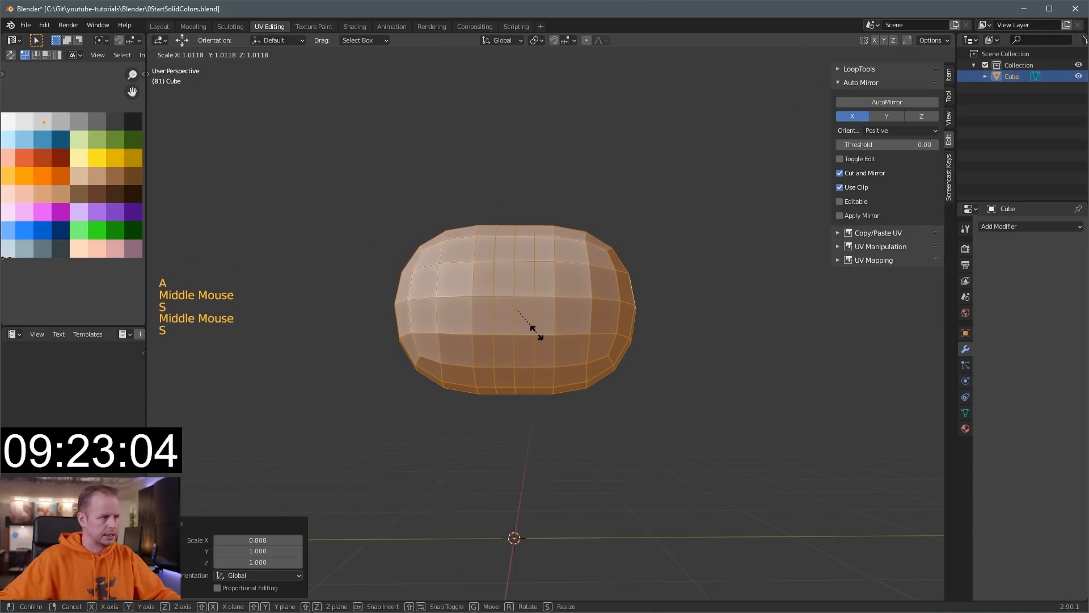
key(z)
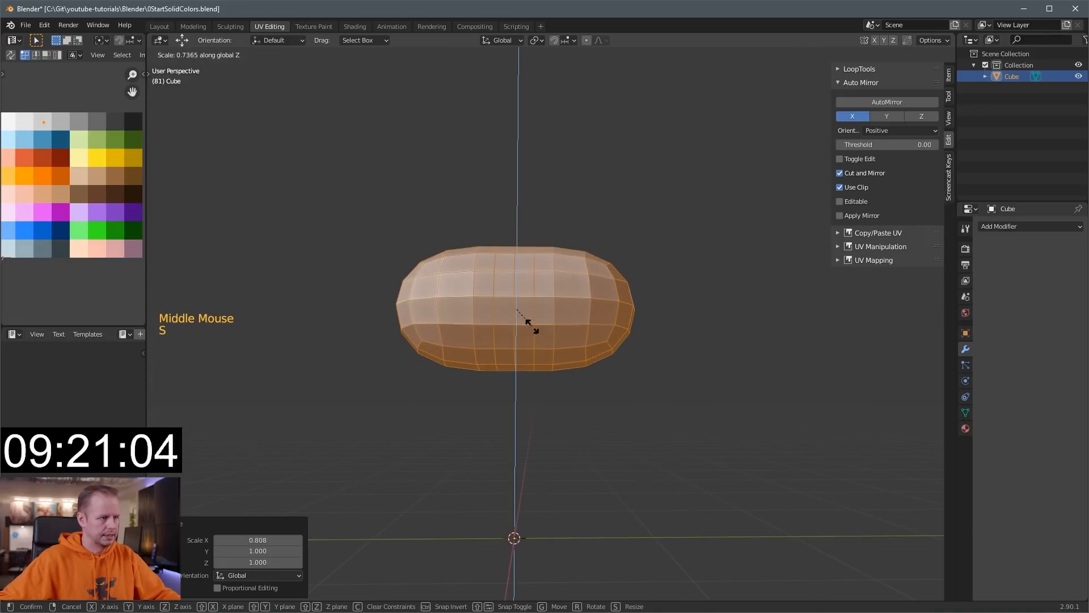
click(532, 320)
middle_drag(532, 320, 488, 318)
scroll(488, 318, up, 2)
key(3)
click(443, 349)
shift+click(423, 363)
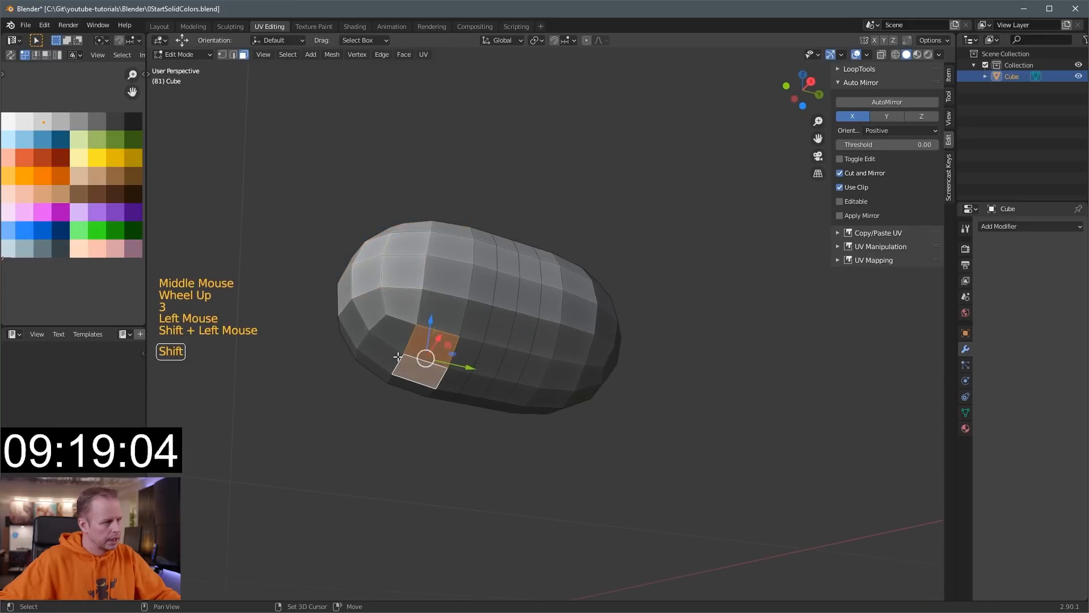
shift+click(405, 368)
middle_drag(406, 369, 476, 308)
Select four lower side faces at each end of the body and shape both patches into circles with LoopTools.
click(427, 278)
shift+click(412, 312)
shift+click(451, 327)
shift+click(470, 297)
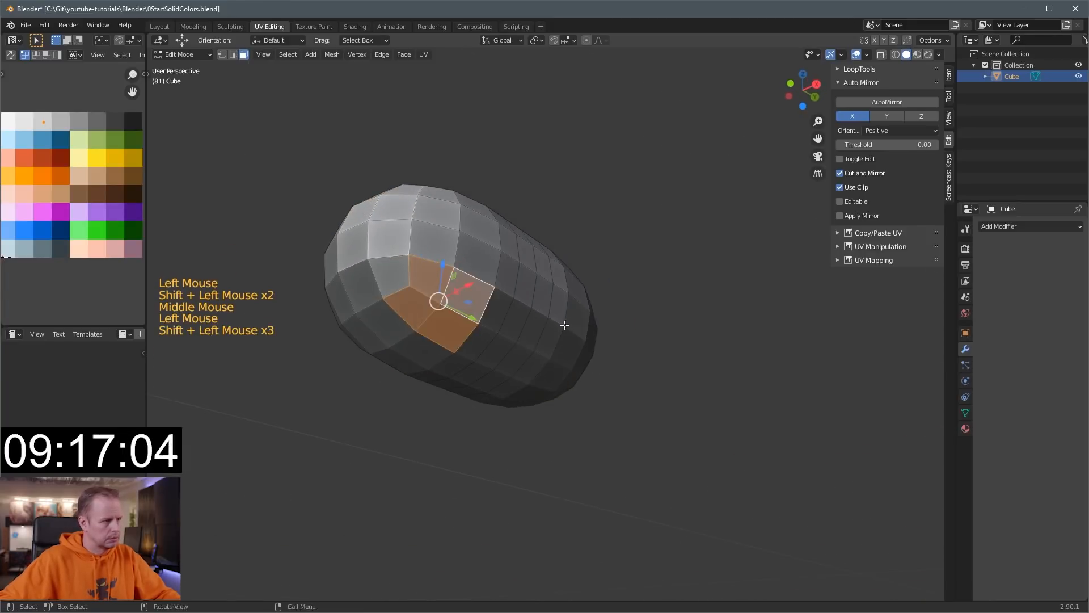
middle_drag(602, 332, 571, 344)
shift+click(574, 339)
shift+click(569, 371)
shift+click(610, 352)
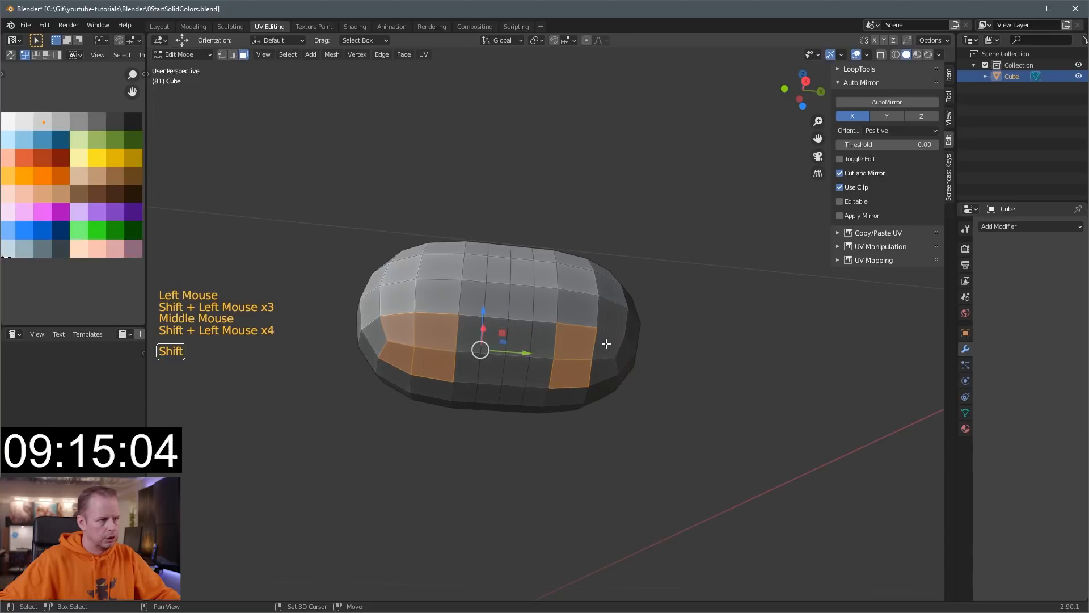
click(873, 68)
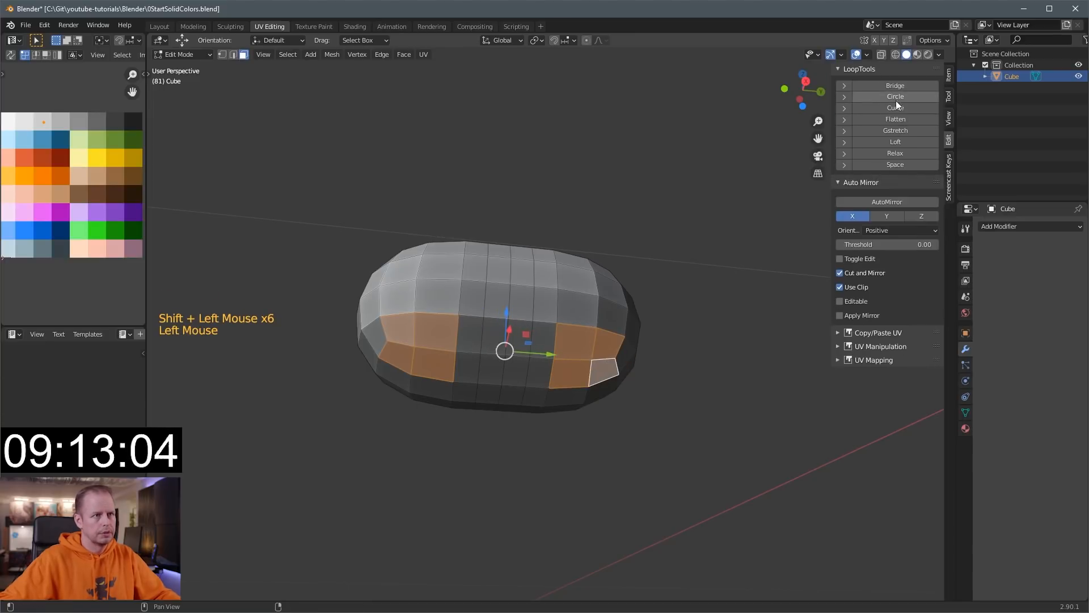
click(896, 97)
Rotate both circular patches about their individual origins to face downward, starting with 23°, and move them slightly lower.
middle_drag(528, 236, 602, 267)
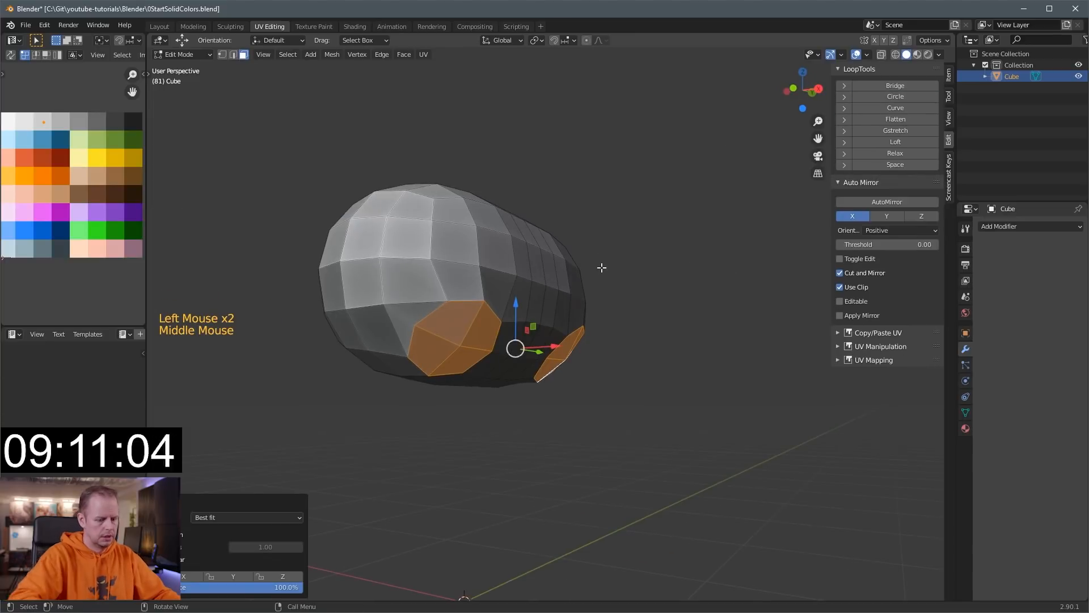
key(KP_1)
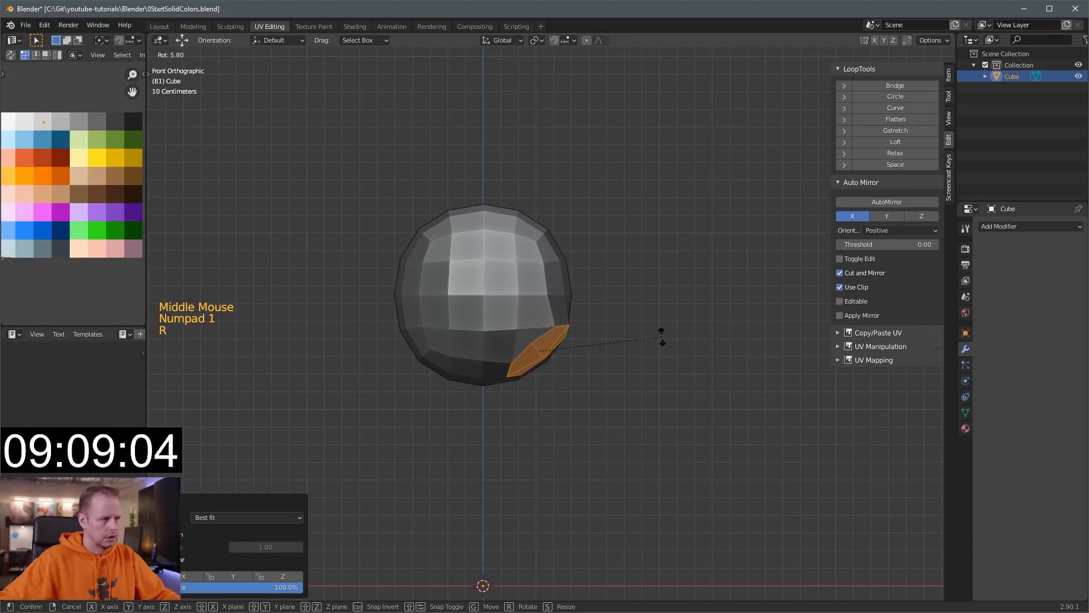
key(period)
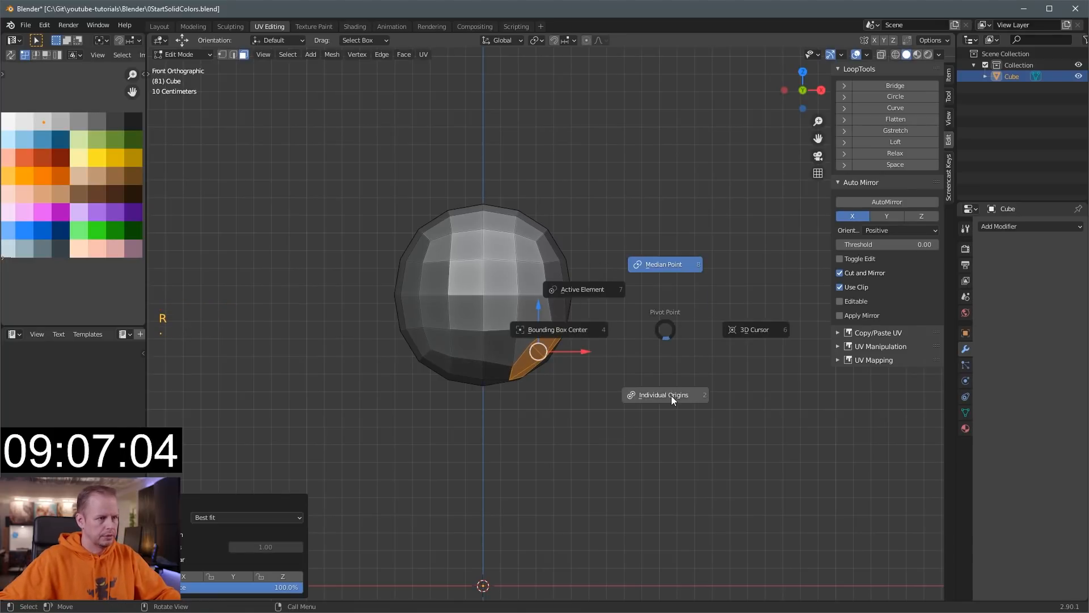
key(r)
click(646, 326)
key(g)
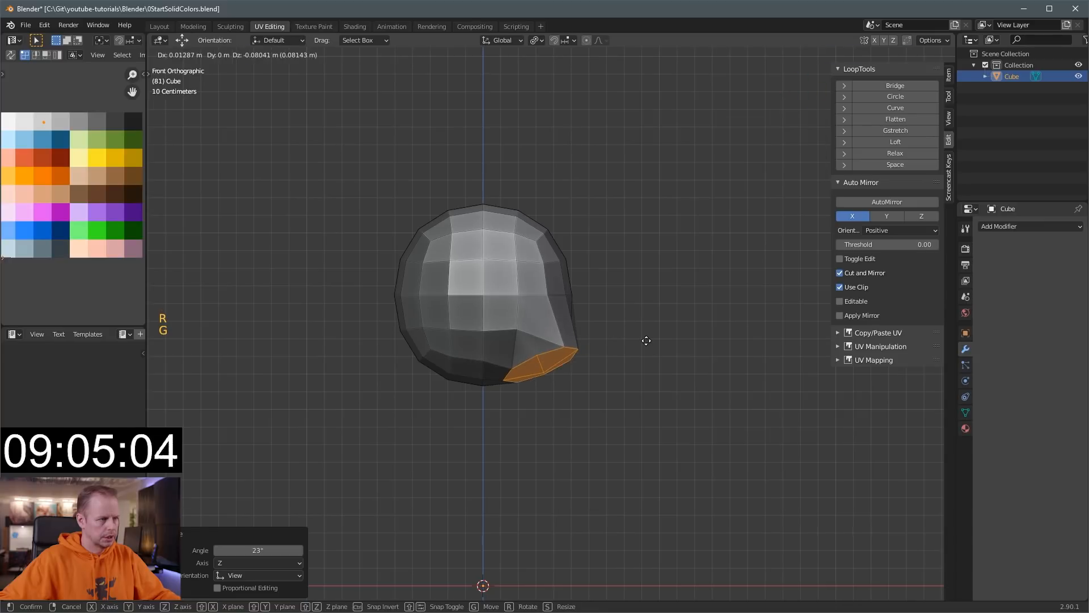
click(648, 340)
key(r)
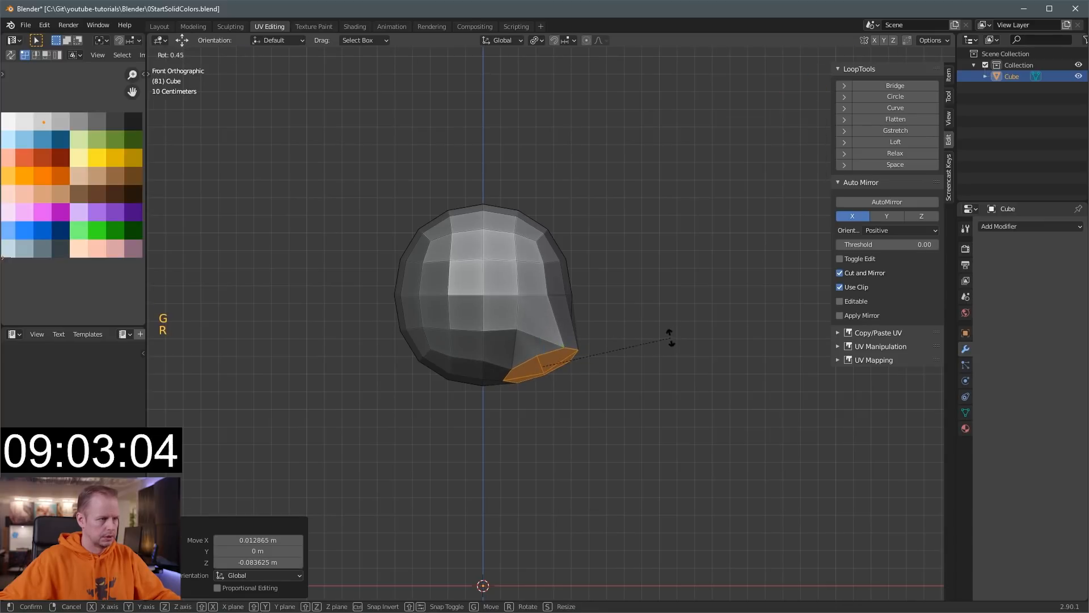
click(654, 357)
key(g)
click(653, 359)
Extrude both circular patches about 0.19 m downward into leg stumps and scale their ends to about 0.815.
middle_drag(654, 360, 607, 340)
scroll(607, 340, up, 2)
key(e)
click(604, 364)
key(KP_3)
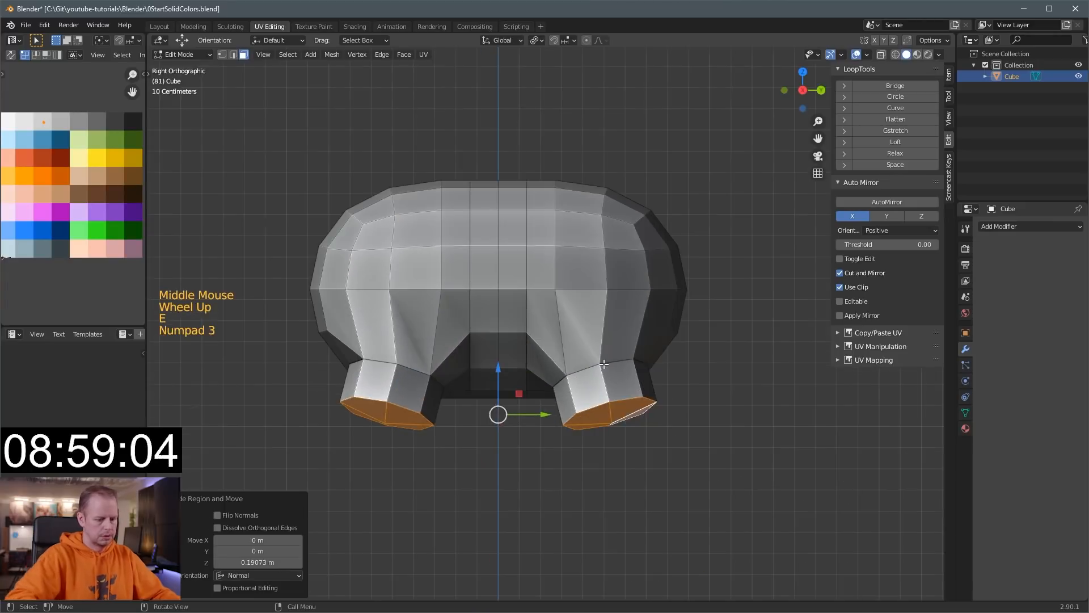
key(s)
click(584, 401)
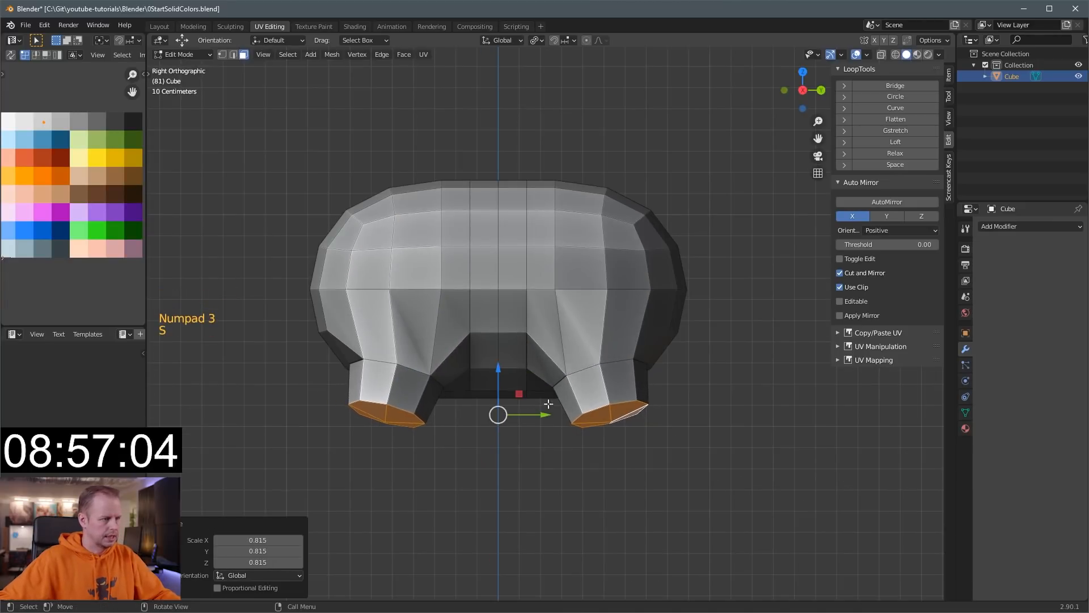
middle_drag(549, 403, 557, 378)
key(3)
click(363, 422)
shift+click(363, 405)
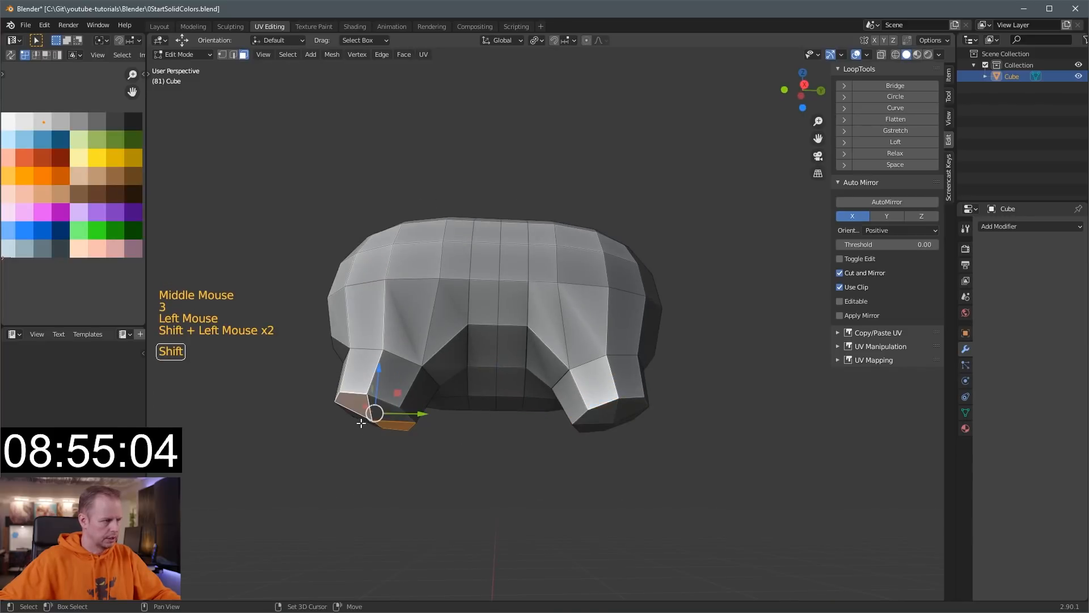
key(KP_1)
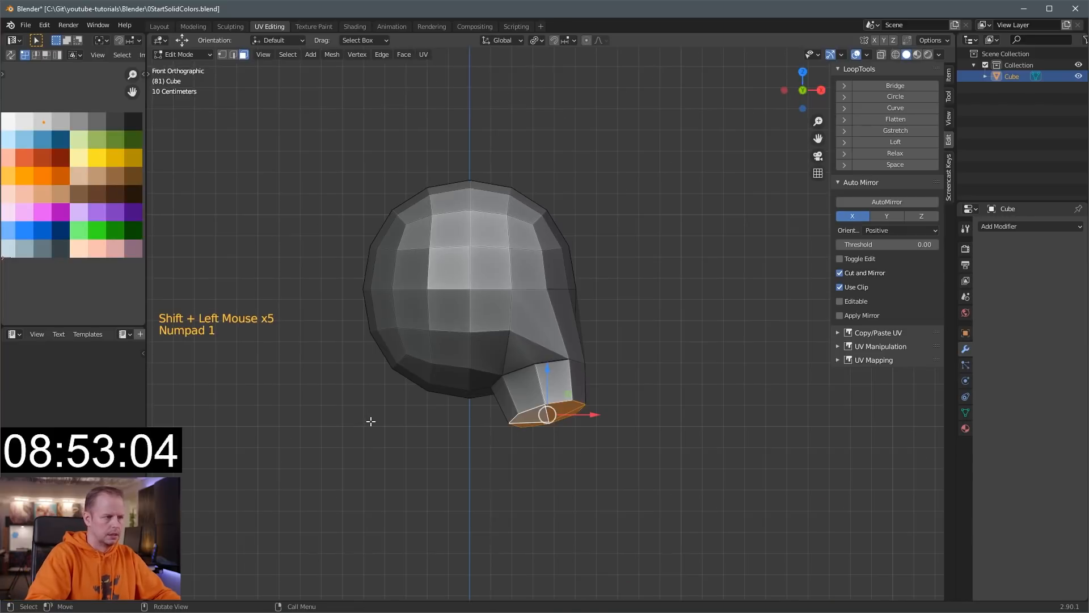
key(KP_3)
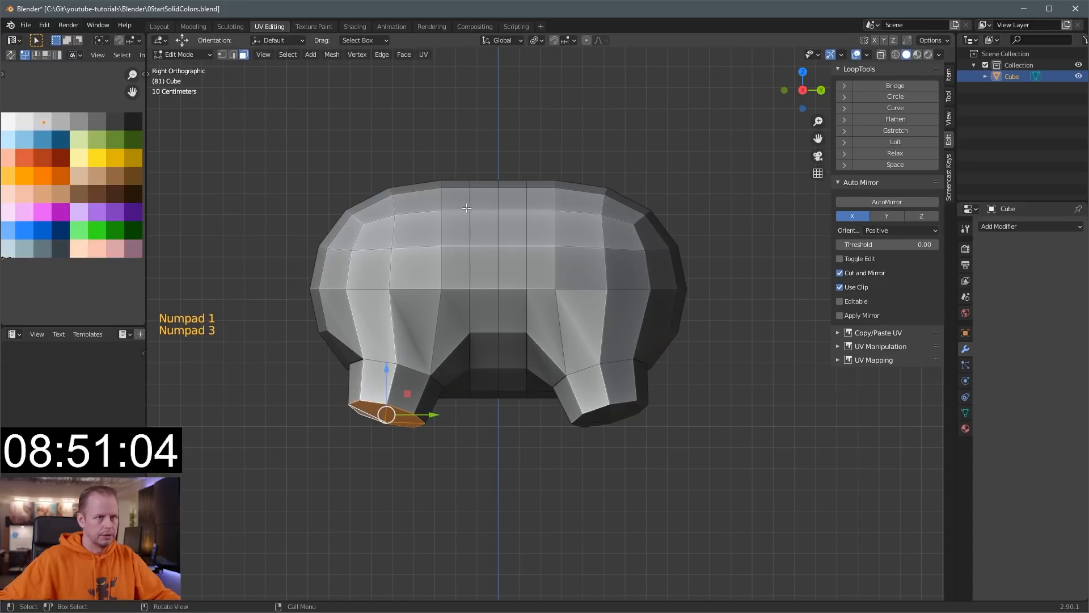
Mirror the body across the X axis with Auto Mirror and return to Edit Mode.
key(Tab)
click(896, 118)
key(Tab)
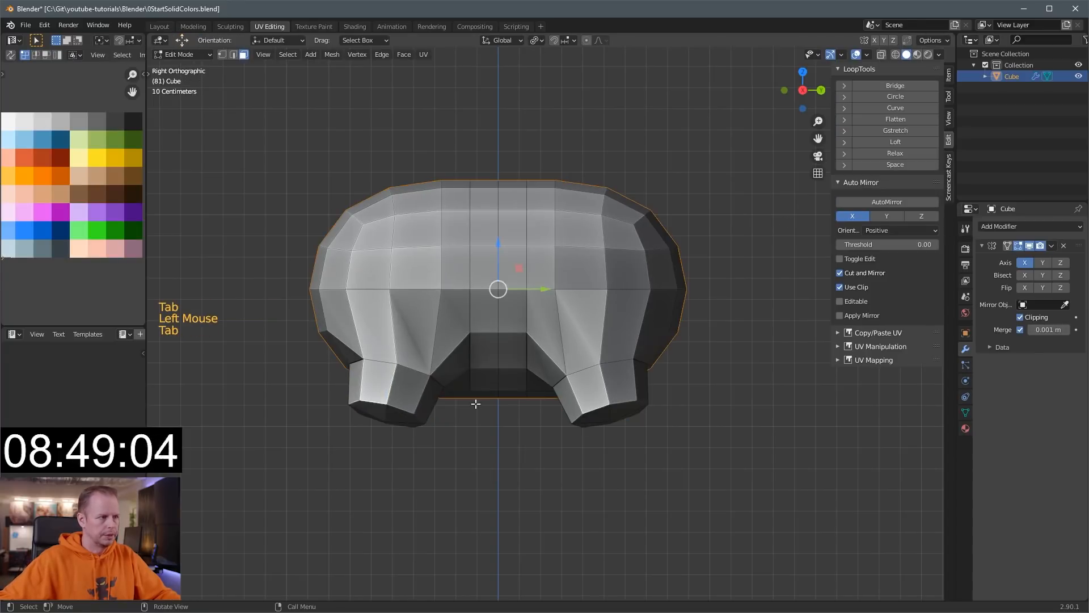
Select the end faces of the front leg stump, level them with a rotation, and move them about 0.10 m along Y and 0.13 m down.
mouse_move(400, 411)
middle_down()
mouse_move(492, 382)
mouse_move(391, 393)
middle_up()
click(391, 394)
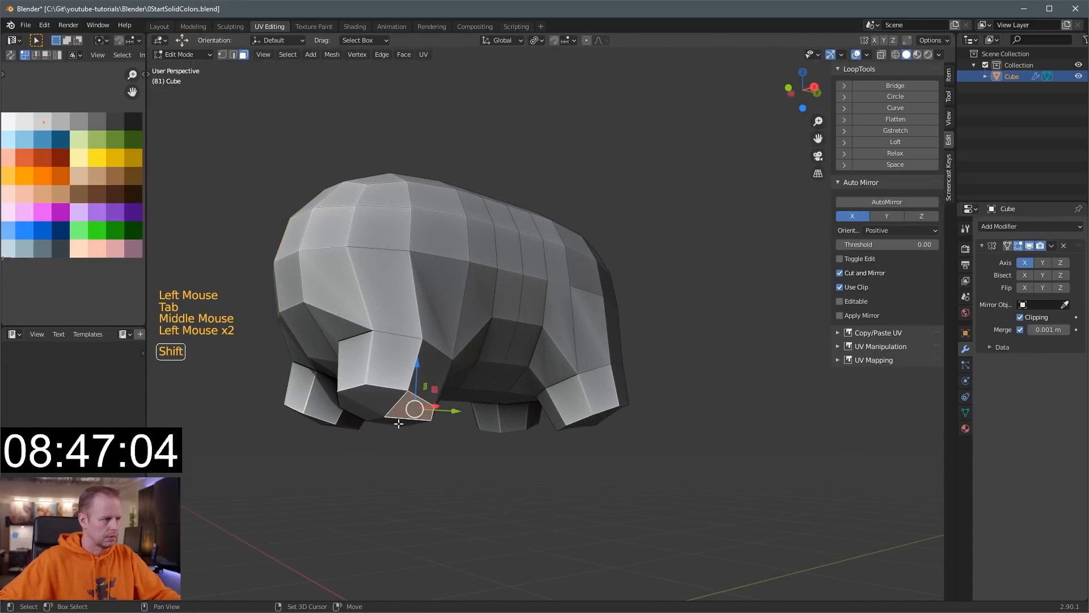
middle_drag(475, 402, 473, 400)
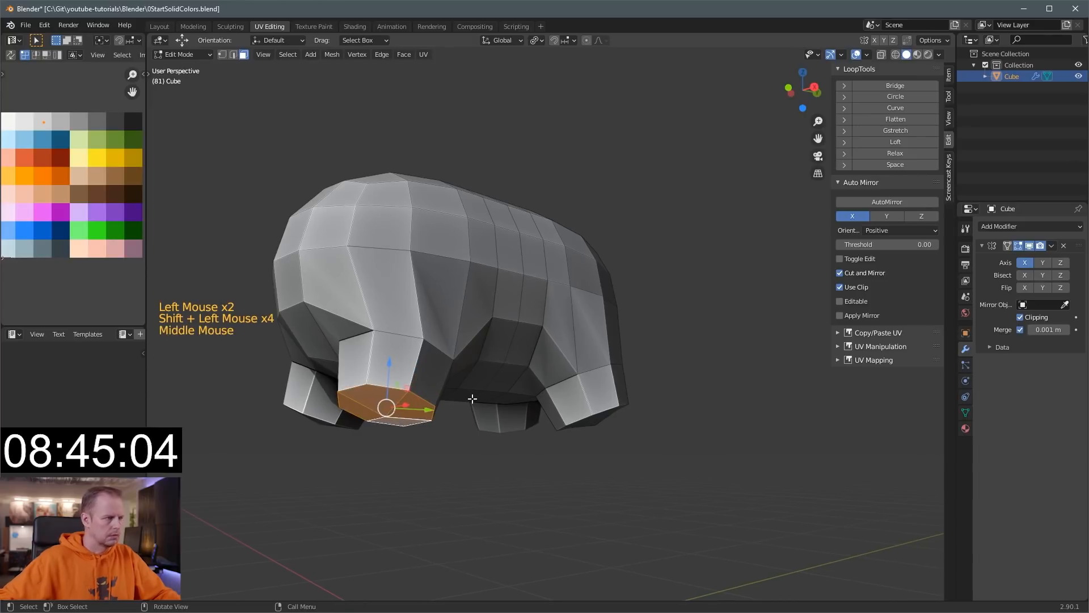
key(KP_3)
scroll(526, 343, down, 3)
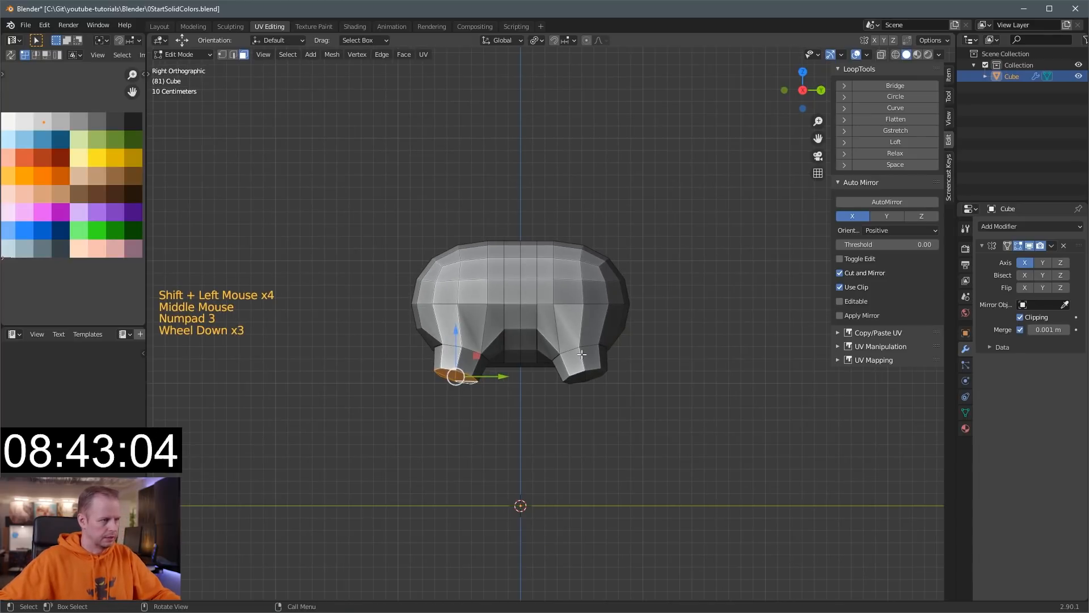
key(r)
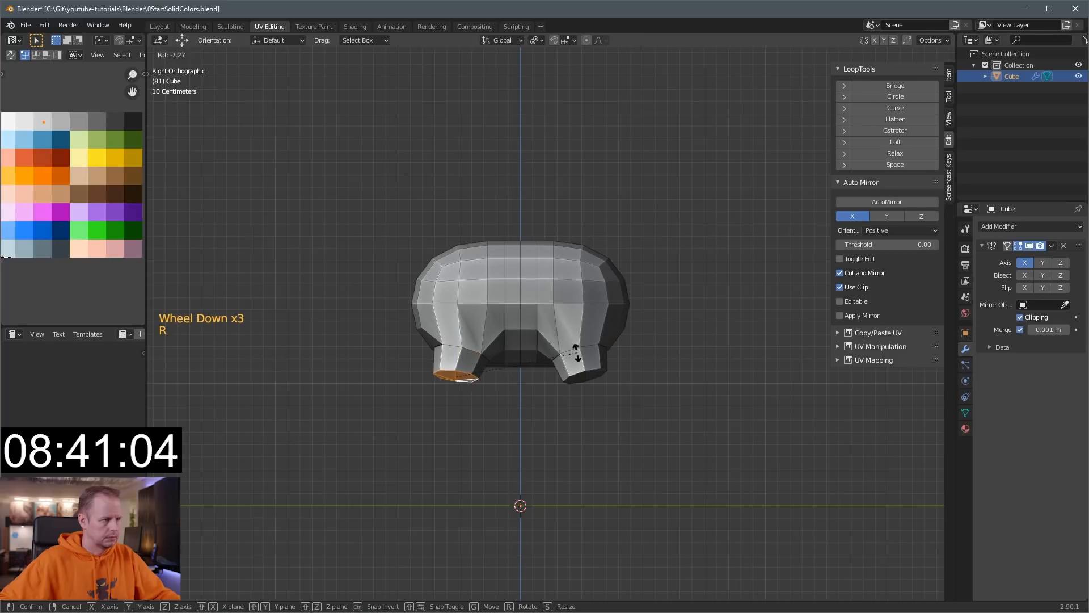
key(g)
click(577, 357)
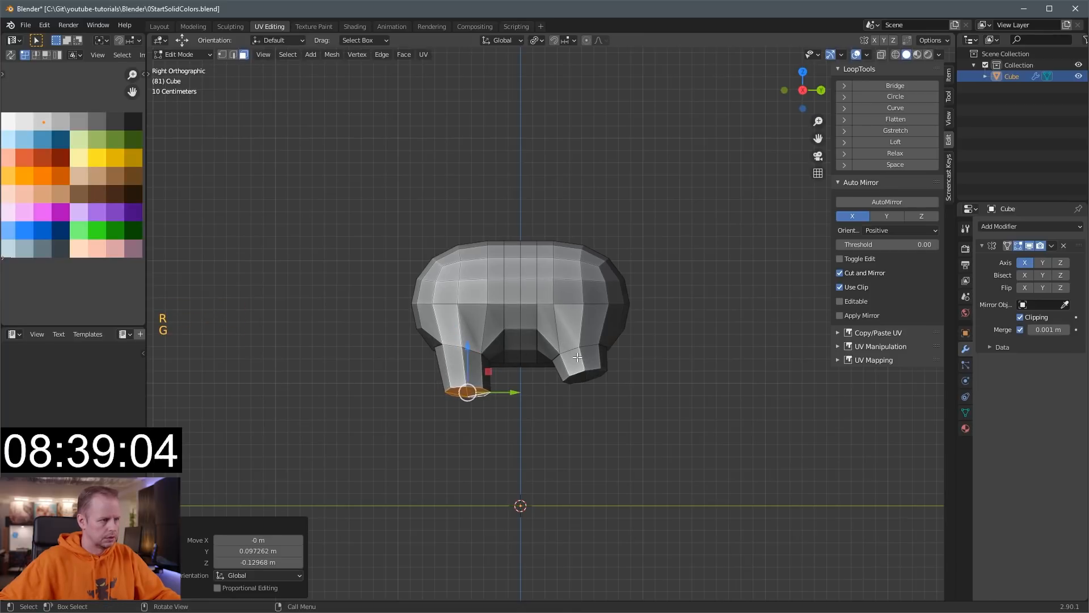
Extrude the front leg about 0.34 m downward, scale its end to 1.18, flatten it on Z and shift it about 0.04 m toward -Y.
key(e)
click(593, 392)
key(s)
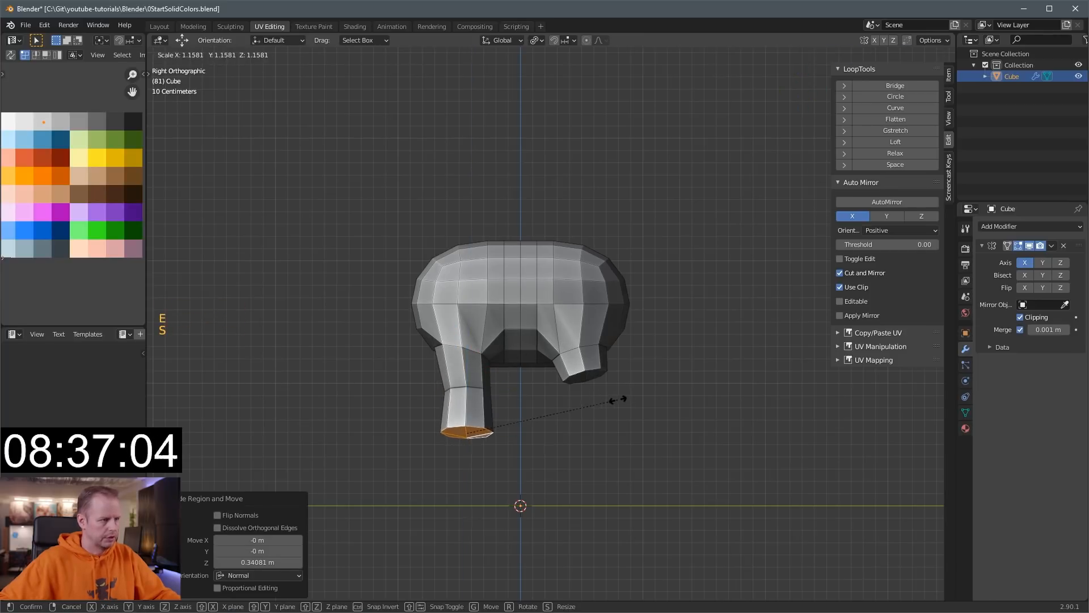
click(573, 401)
key(s)
key(z)
key(0)
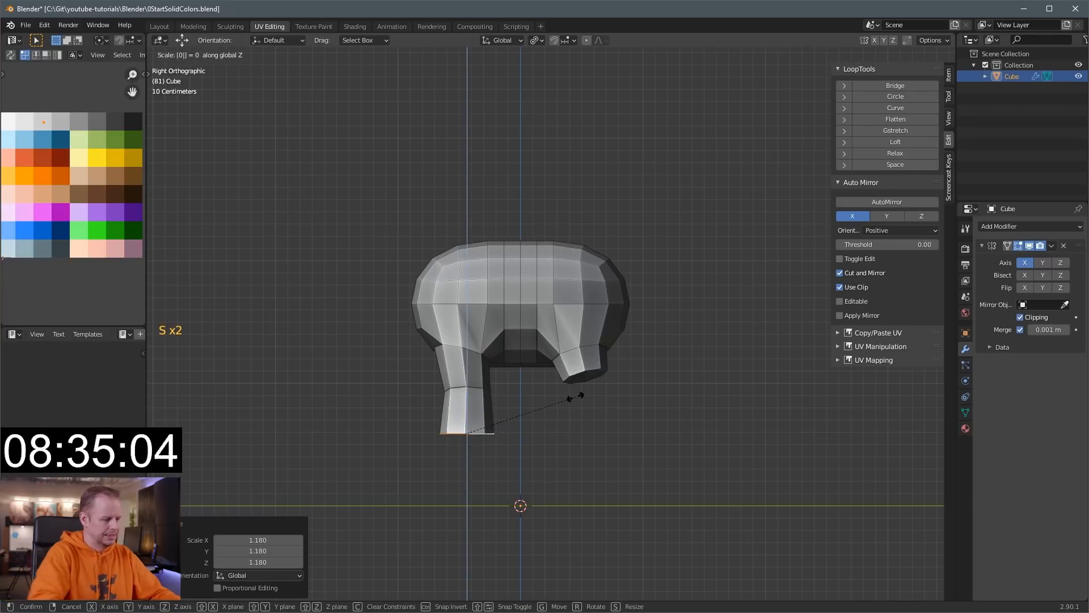
click(576, 397)
key(r)
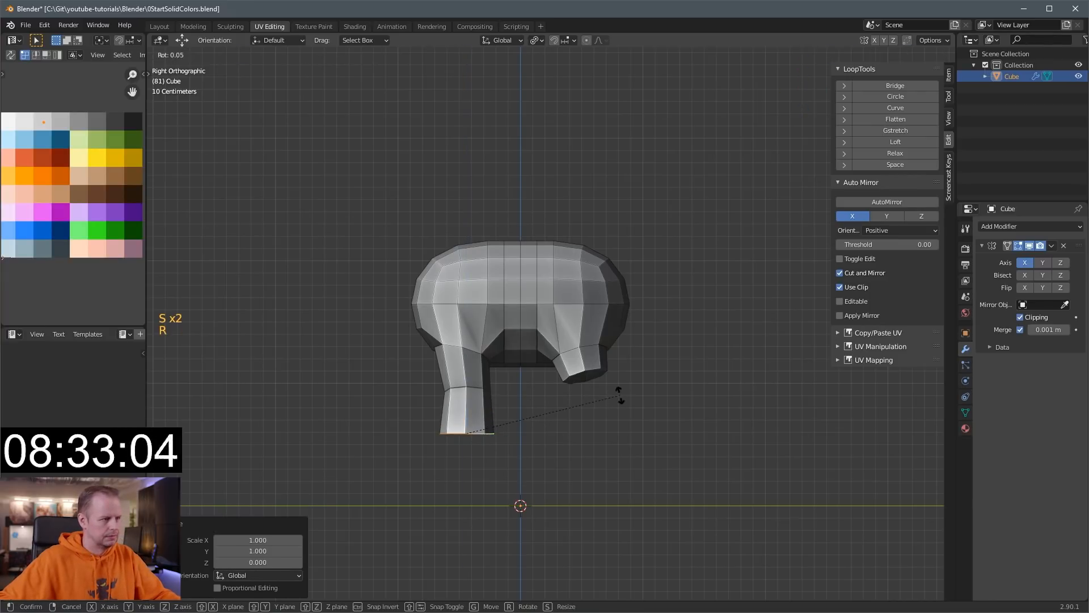
click(615, 399)
key(g)
click(635, 384)
Extrude the front leg down to the ground line, scale its end to 1.319 and move it about 0.16 m toward -Y.
key(e)
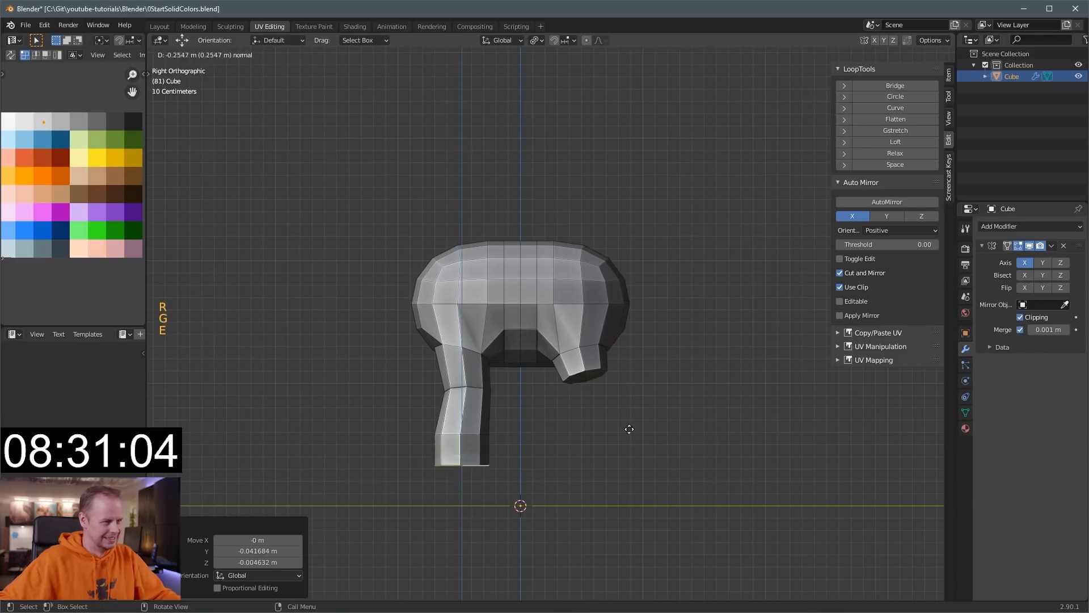
click(625, 451)
key(s)
click(653, 454)
key(g)
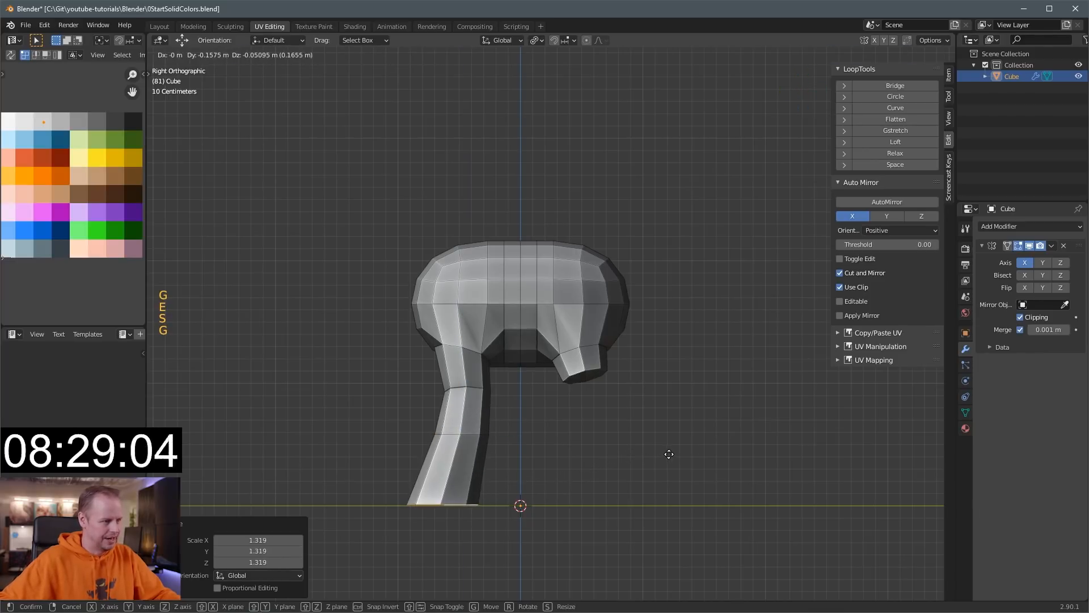
click(670, 453)
key(g)
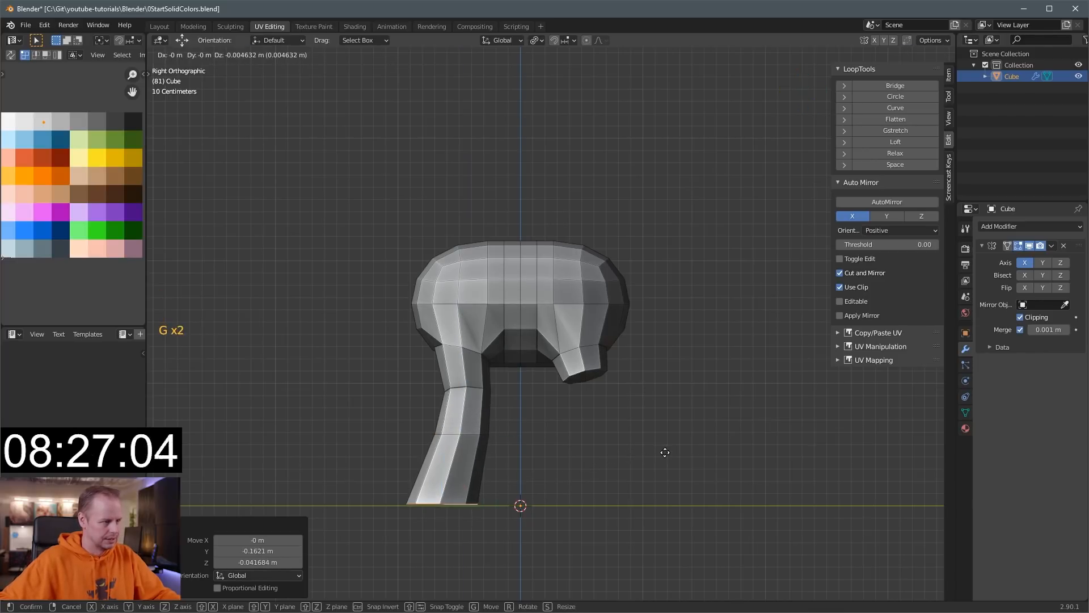
click(665, 452)
Add a loop cut just above the front foot's sole and scale the loop outward to about 1.1.
key(ctrl+r)
click(479, 474)
click(476, 503)
key(s)
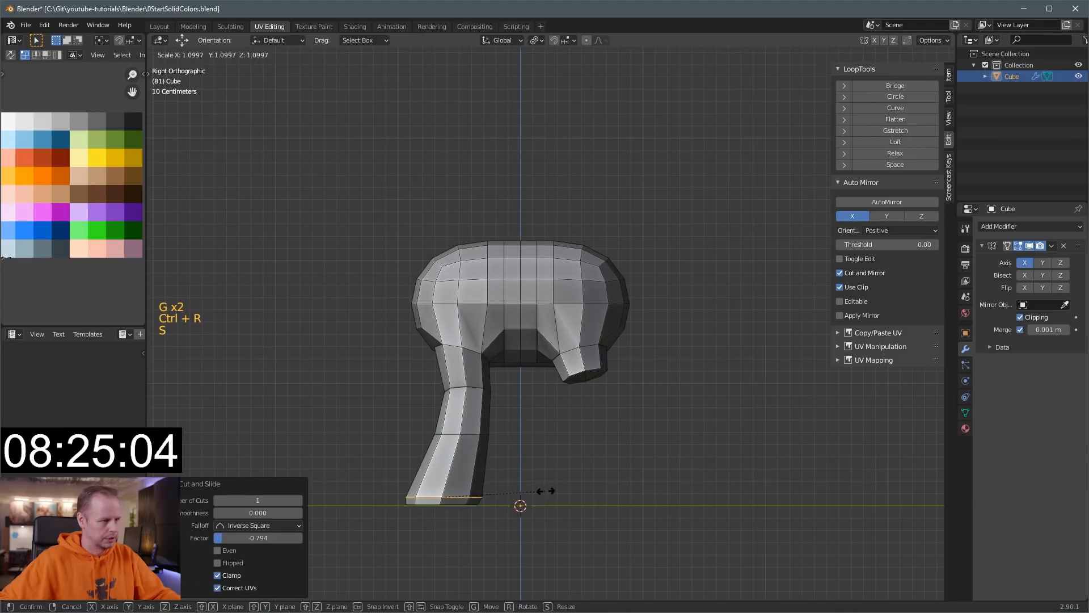
click(550, 490)
Select the end faces of the rear leg stump and extrude them about 0.18 m along their normal.
key(3)
click(587, 371)
middle_drag(588, 372, 584, 369)
scroll(585, 369, up, 2)
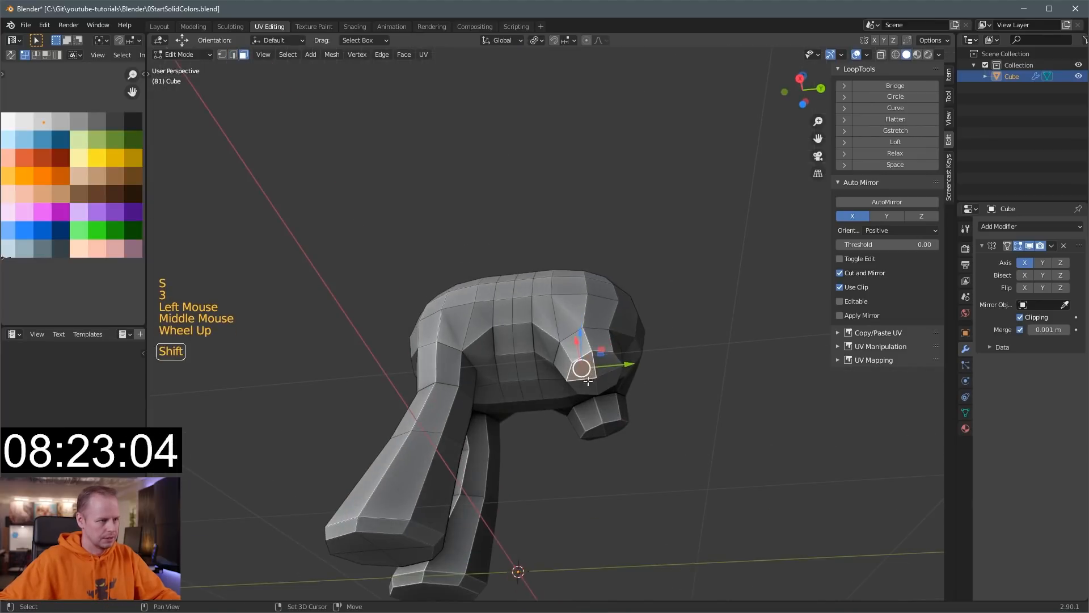
shift+click(583, 392)
key(KP_1)
key(KP_3)
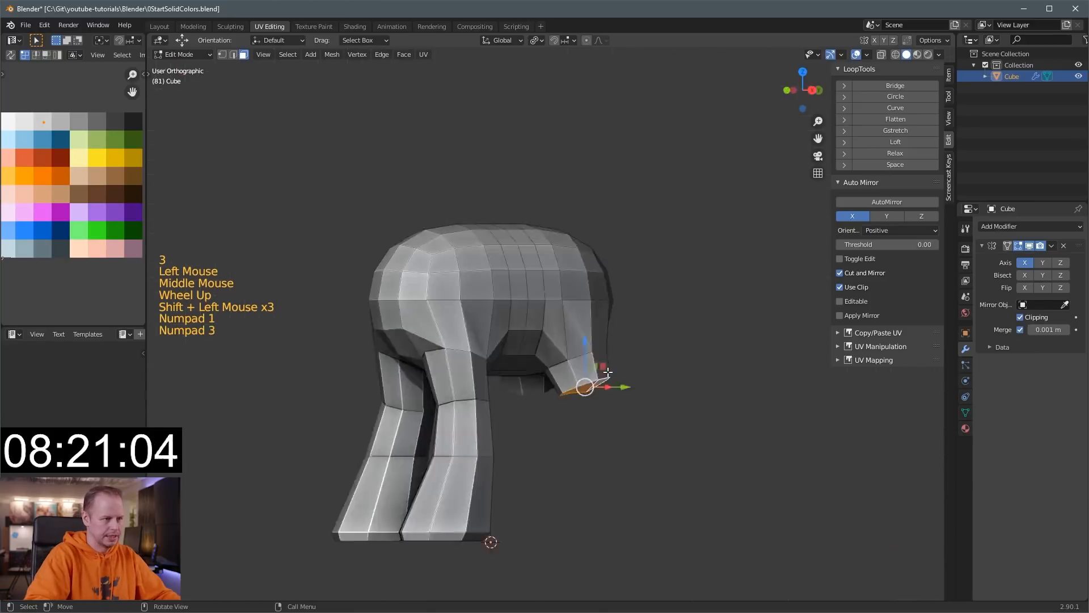
key(e)
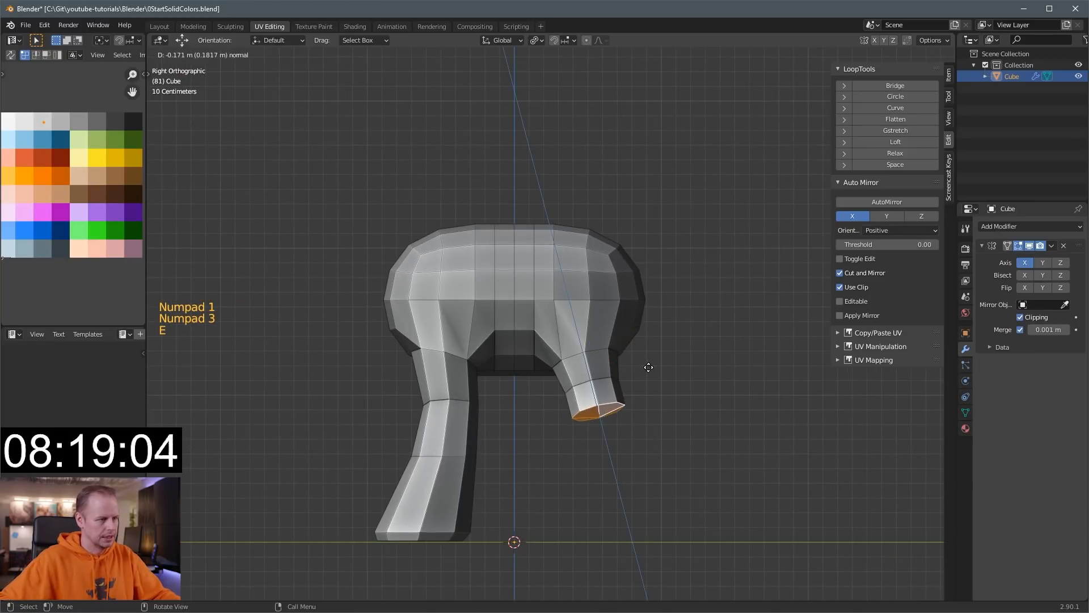
click(651, 370)
Flatten the rear leg's end on Z, rotate it -19.1° and move it about 0.03 m along Y and 0.02 m up.
key(s)
key(z)
key(0)
key(Return)
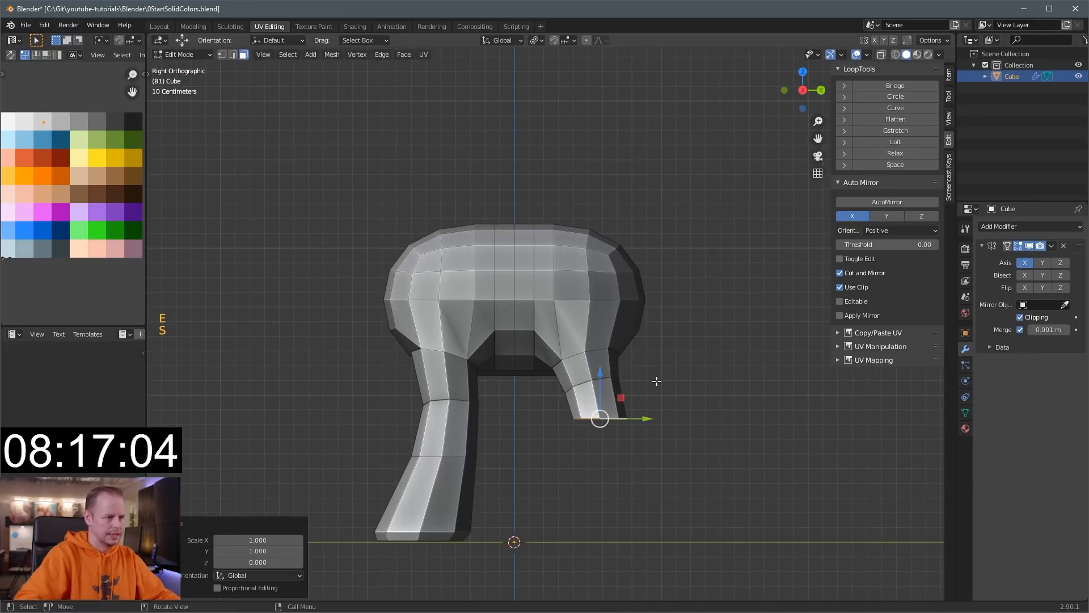
key(r)
click(698, 357)
key(g)
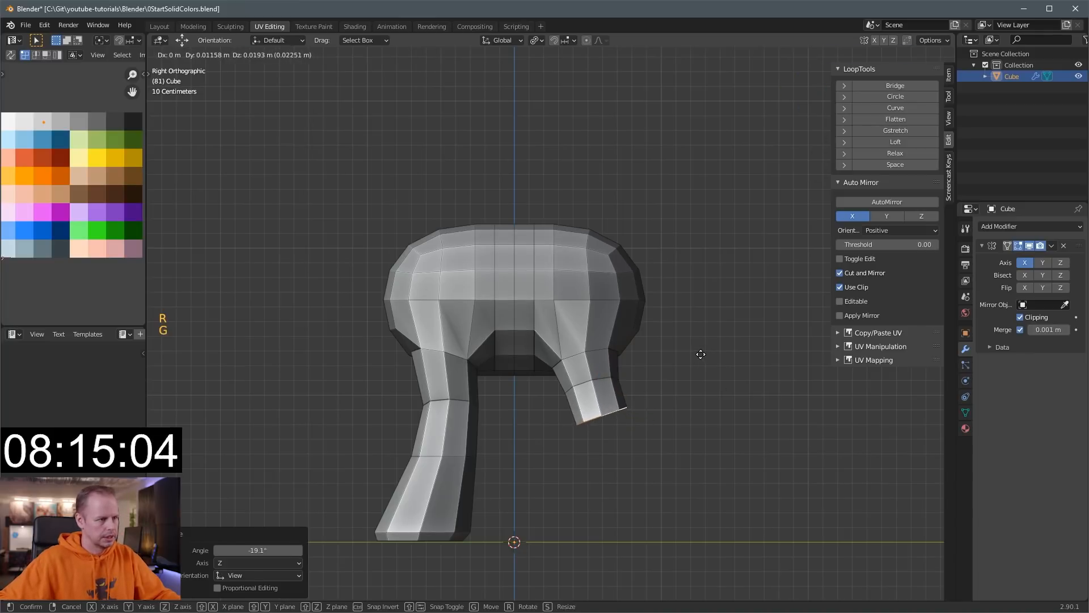
click(703, 354)
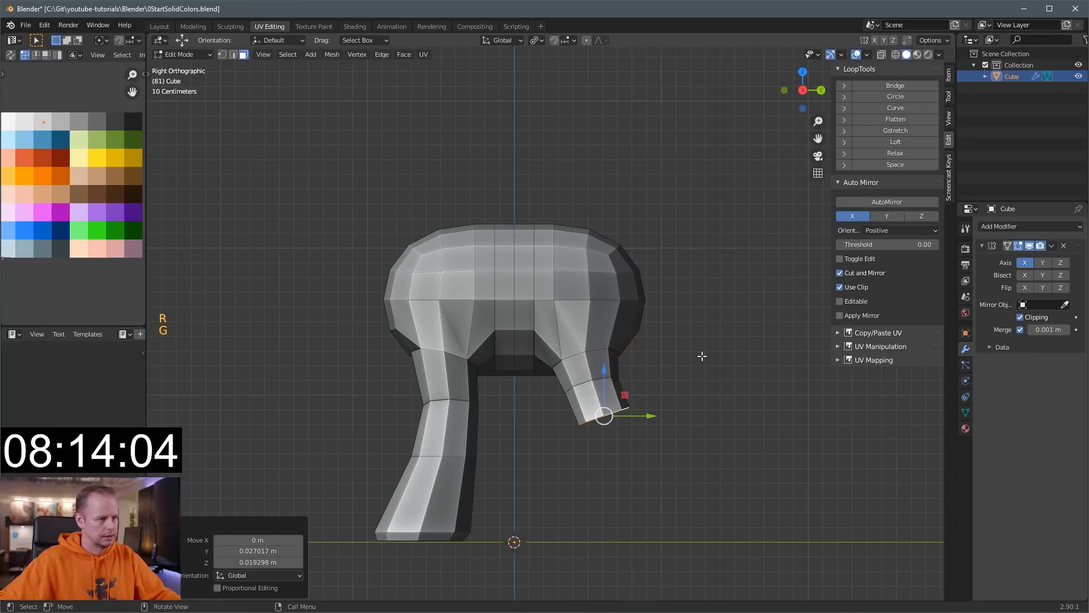
Extrude the rear leg's end about 0.24 m and rotate the new end 20.5°.
key(e)
click(714, 389)
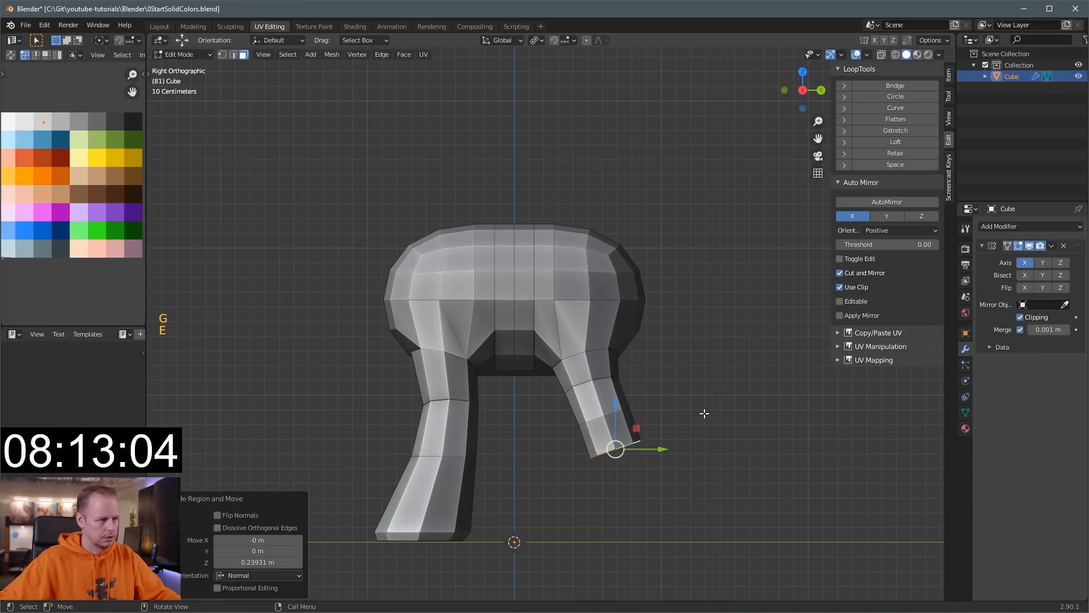
key(r)
click(730, 437)
Move the rear leg's end about 0.18 m toward -Y and 0.18 m down, enlarge it, and trim its scale by 0.925.
key(g)
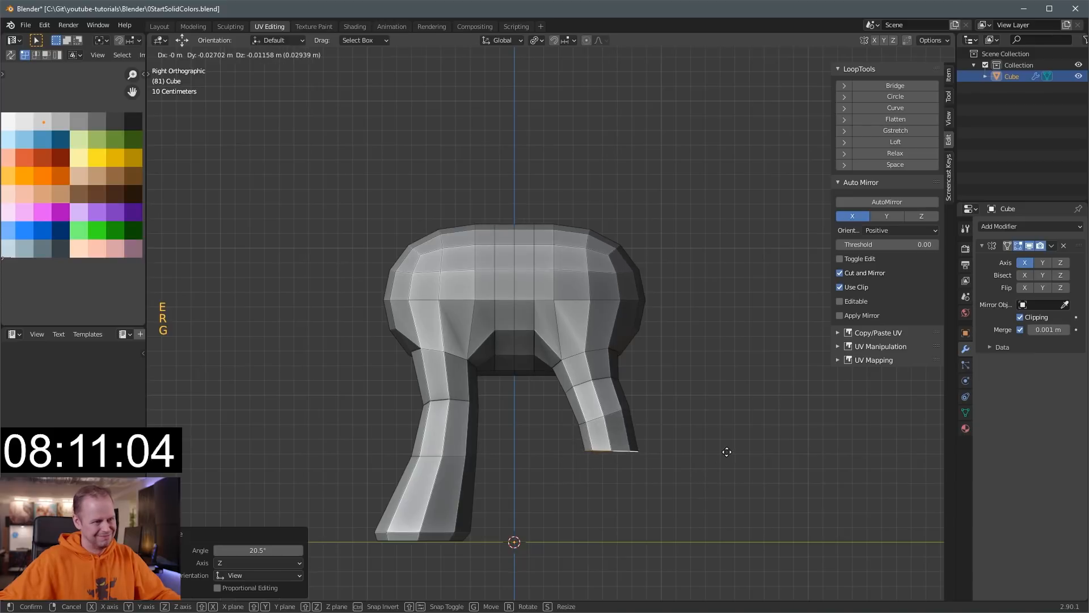
click(703, 479)
key(s)
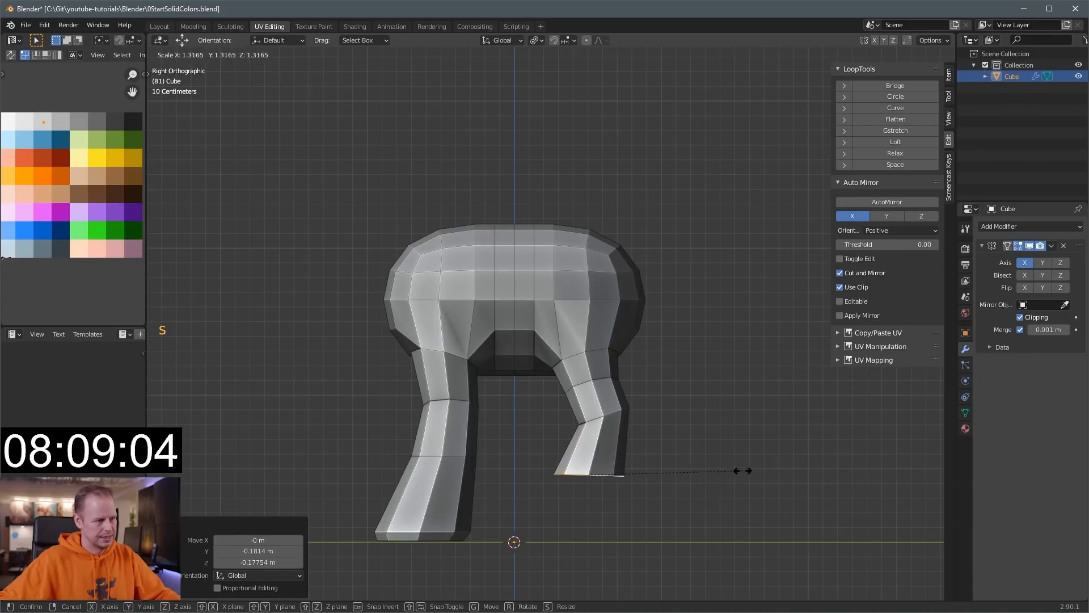
click(735, 475)
key(s)
click(719, 477)
Extrude the rear leg almost to the ground, flatten its end on Z, scale it to 1.283 and shift it about 0.07 m toward -Y.
key(e)
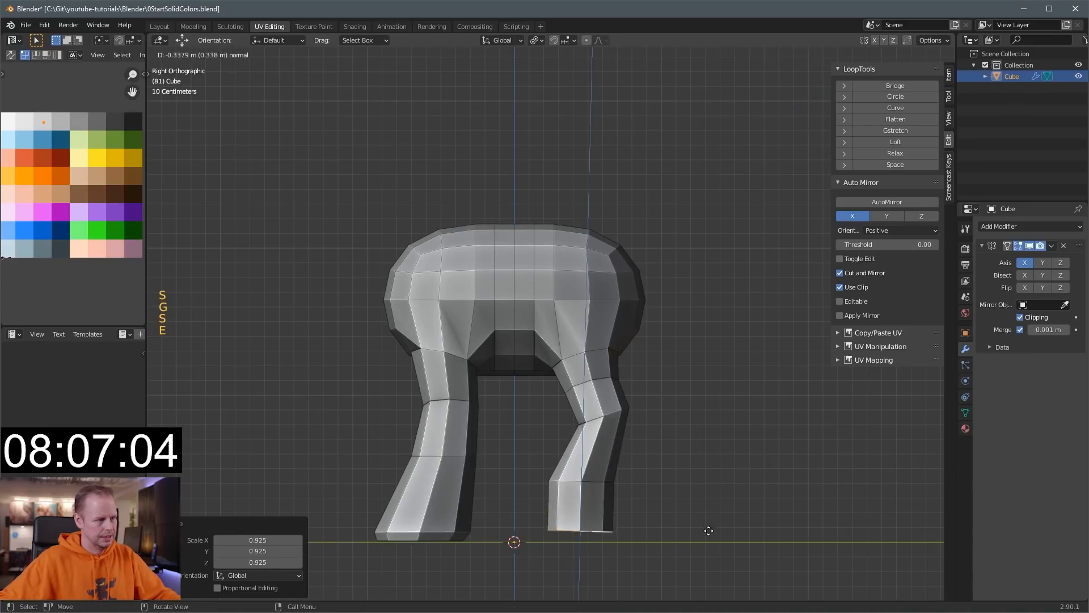
click(713, 535)
key(s)
click(710, 532)
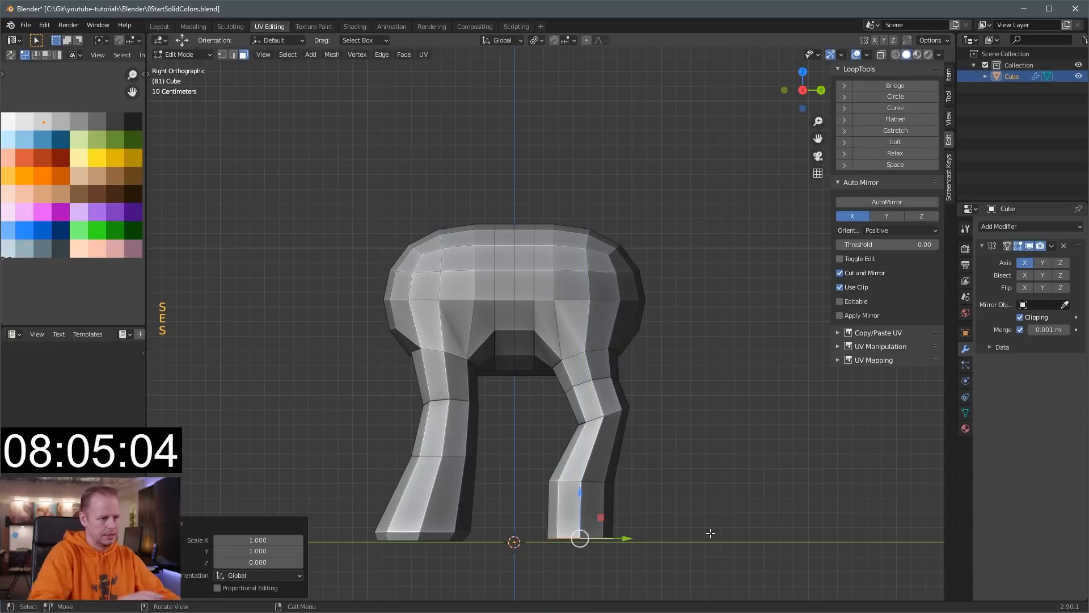
key(s)
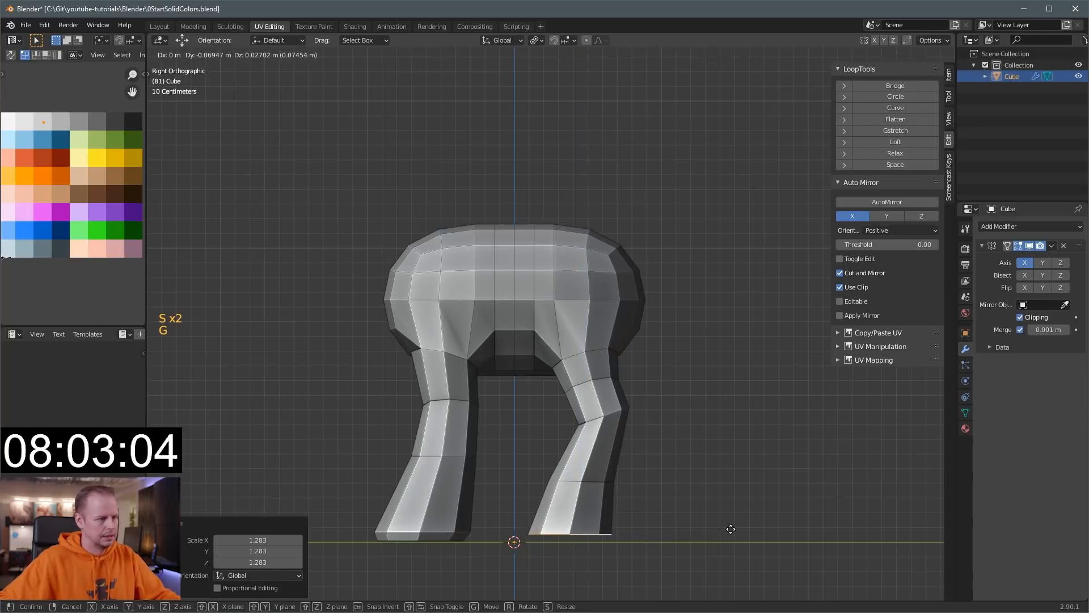
click(730, 529)
Extrude the rear foot's sole about 0.046 m down to the ground and scale it to 0.866.
key(e)
click(714, 541)
key(s)
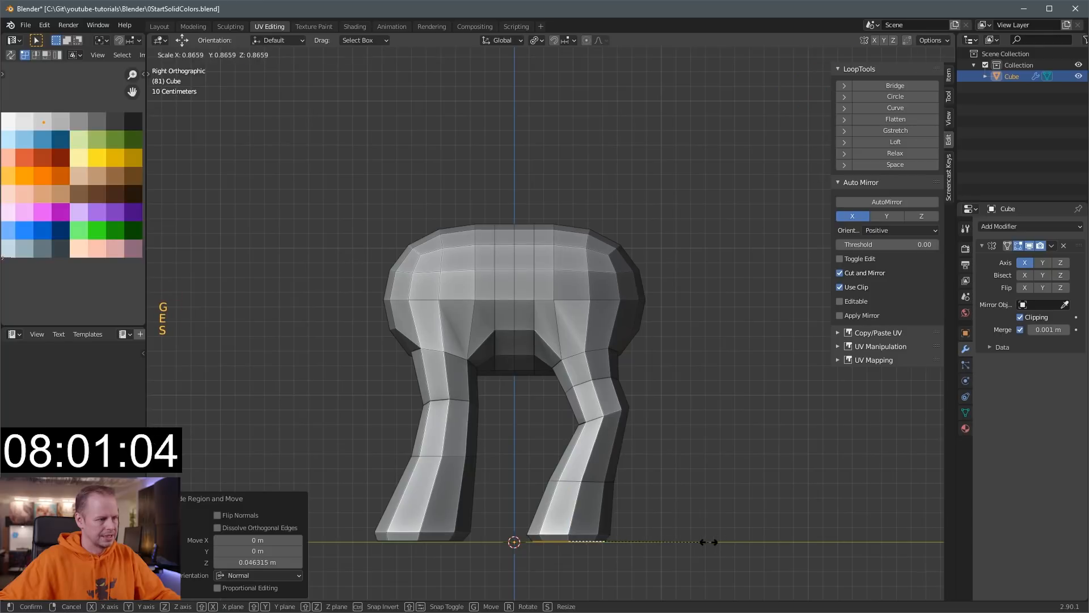
click(709, 542)
middle_drag(709, 539, 722, 406)
scroll(704, 413, down, 3)
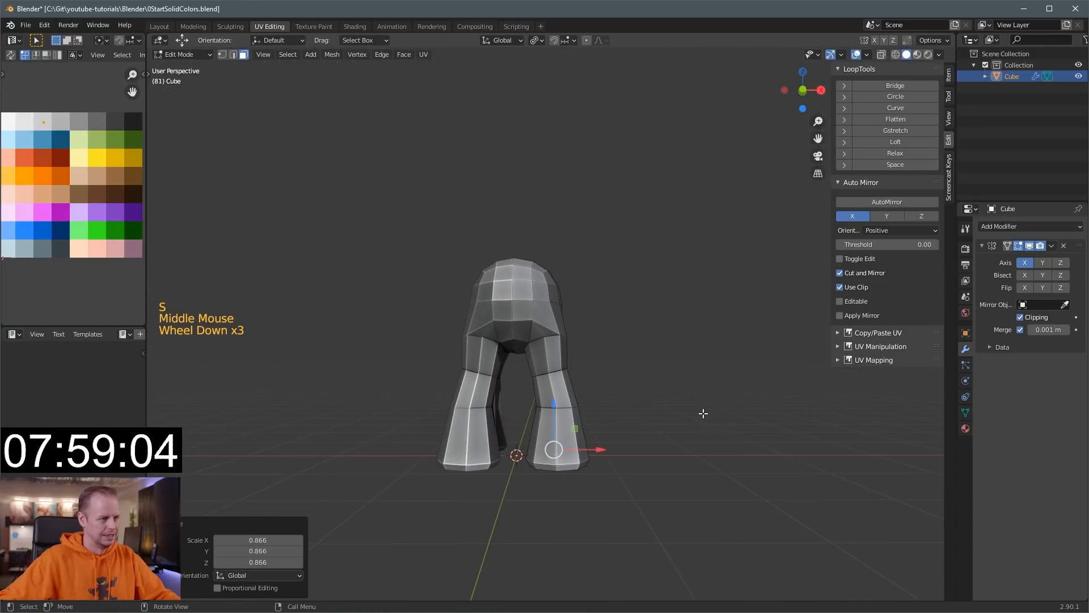
Switch to vertex selection with X-ray in the front view and clear the selection.
key(KP_1)
key(KP_3)
key(KP_1)
scroll(654, 378, up, 2)
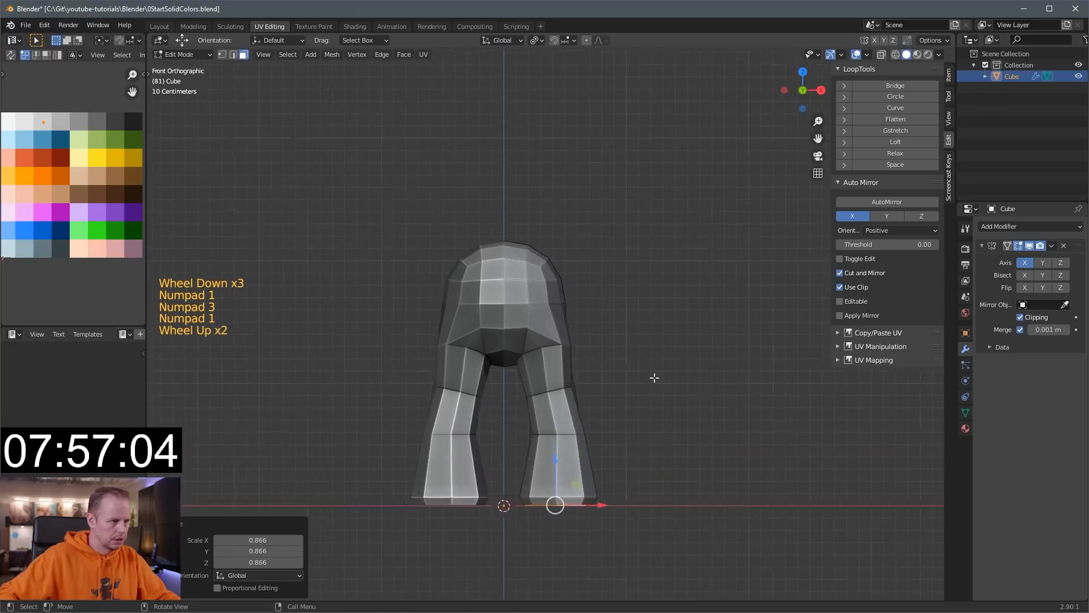
scroll(629, 431, up, 3)
key(1)
scroll(616, 448, down, 3)
key(alt+z)
key(a)
key(a)
key(a)
key(b)
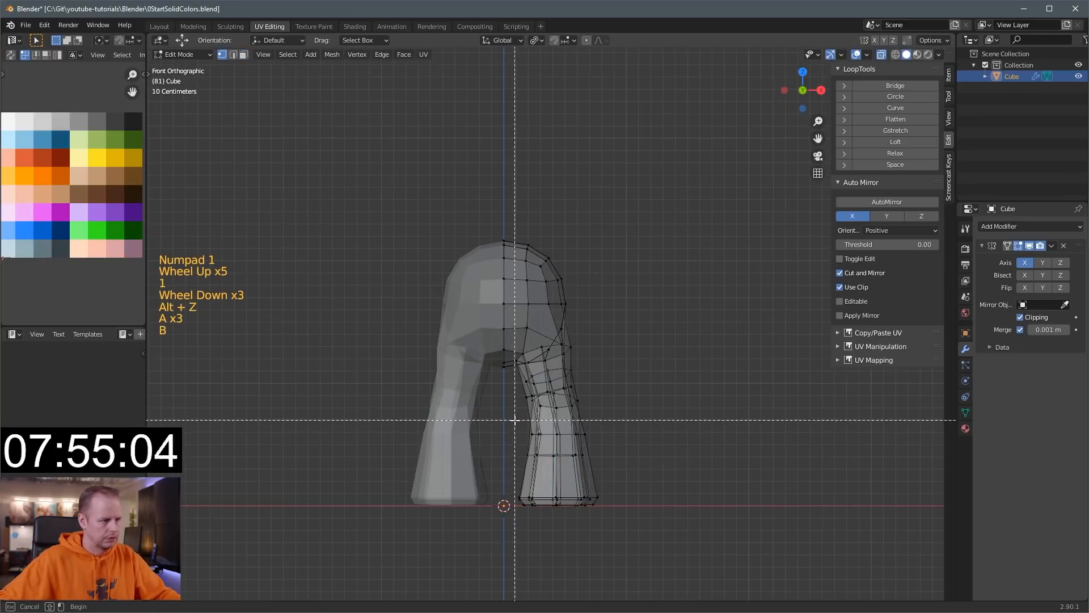
drag(622, 441, 623, 440)
Box-select the front leg's middle vertex ring and move it about 0.03 m inward along X.
middle_drag(622, 440, 465, 440)
key(a)
key(a)
key(a)
scroll(465, 440, up, 1)
key(b)
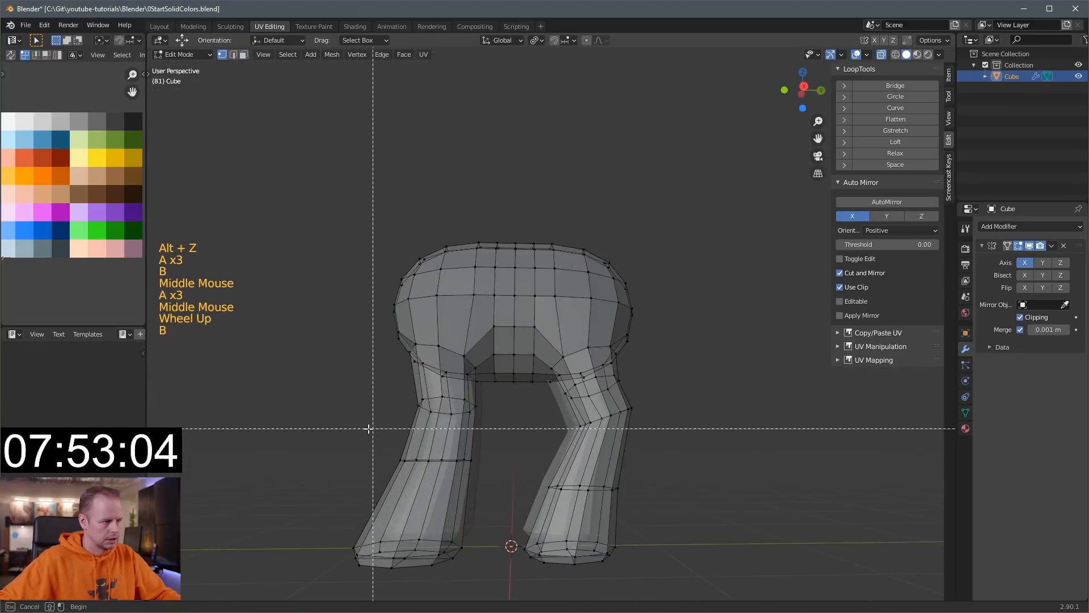
drag(373, 428, 516, 489)
key(KP_1)
key(KP_3)
key(KP_1)
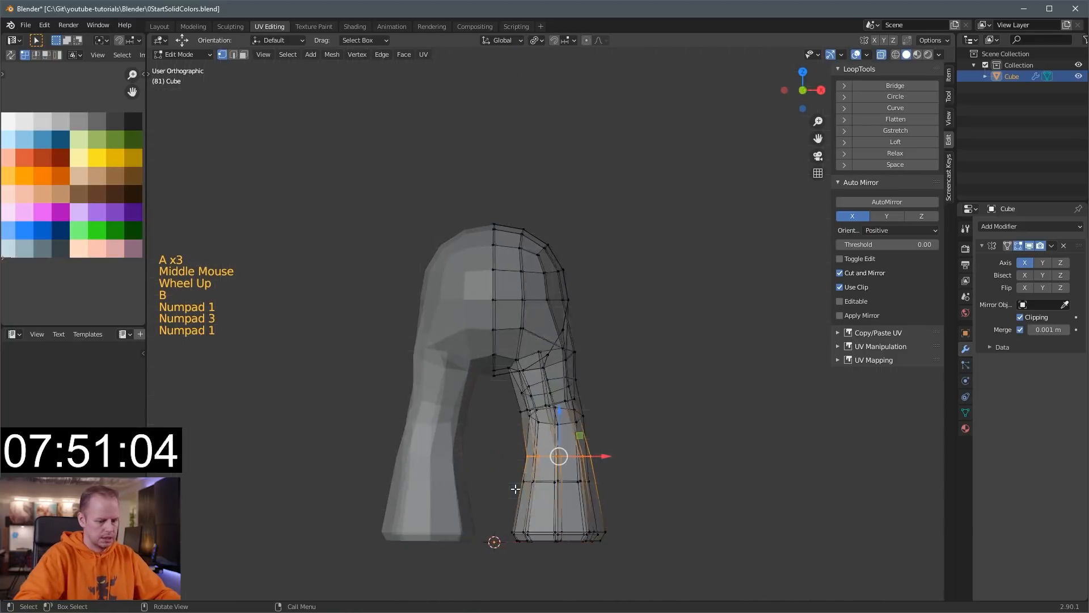
key(g)
click(737, 449)
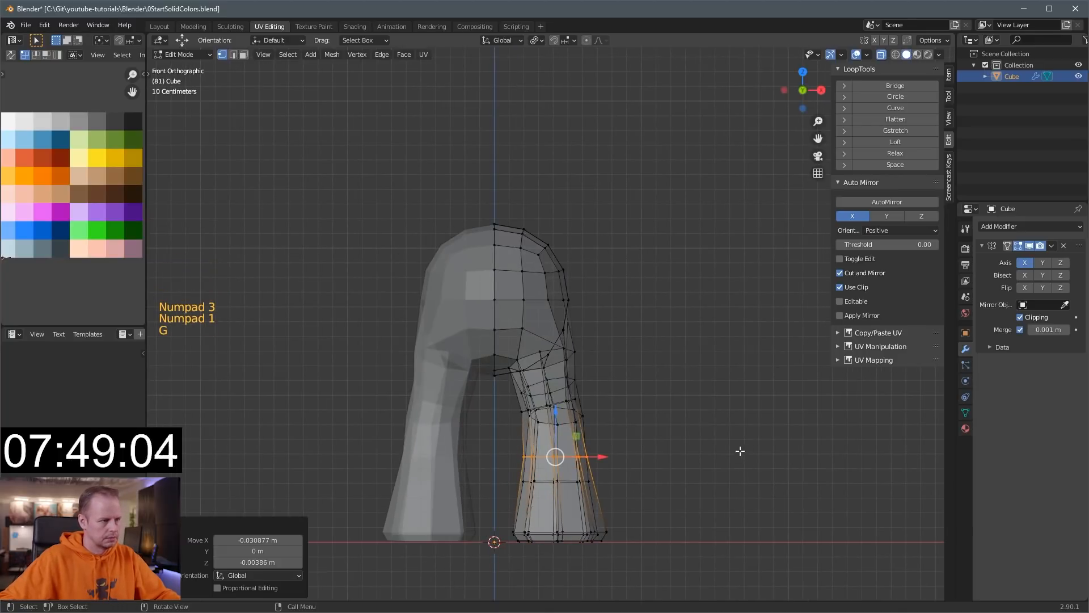
Turn off X-ray and return to face selection.
scroll(665, 421, down, 2)
key(alt+z)
middle_drag(665, 421, 623, 300)
scroll(636, 397, down, 2)
scroll(624, 341, up, 3)
key(3)
click(617, 276)
shift+click(640, 302)
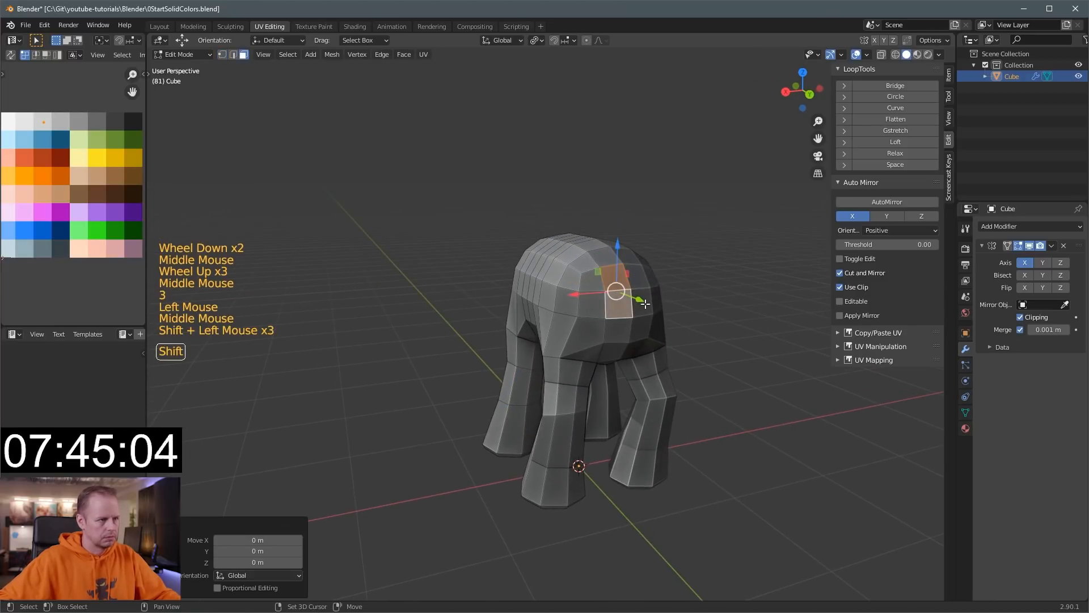
middle_drag(636, 304, 732, 307)
middle_drag(416, 303, 487, 308)
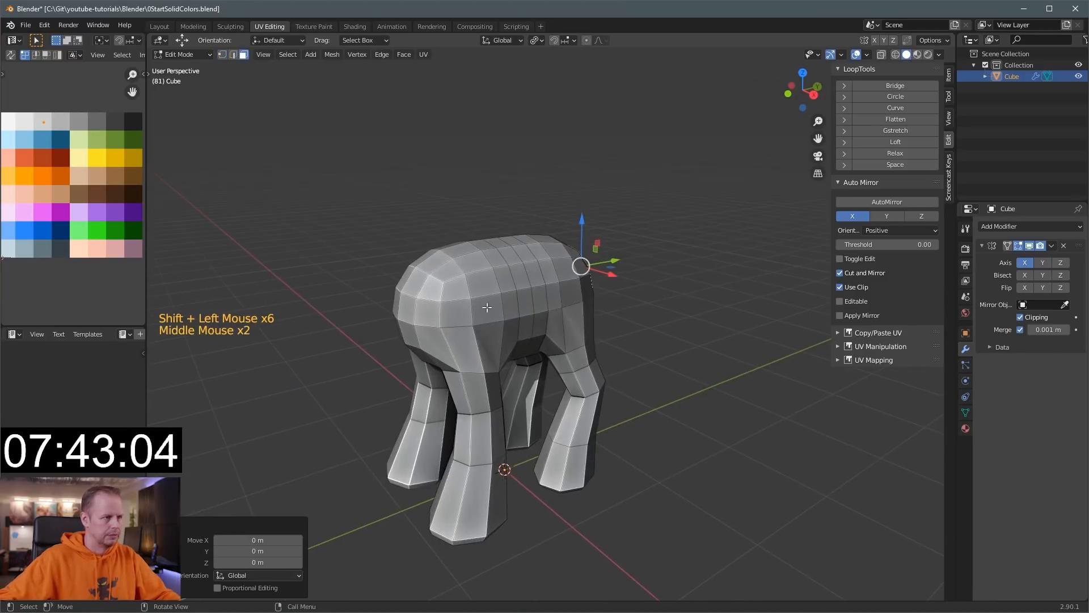
Select the upper front faces of the body beside the mirror centre line, at the base of the neck.
click(419, 287)
middle_drag(423, 284, 447, 289)
scroll(447, 289, up, 1)
shift+click(447, 289)
scroll(579, 250, down, 2)
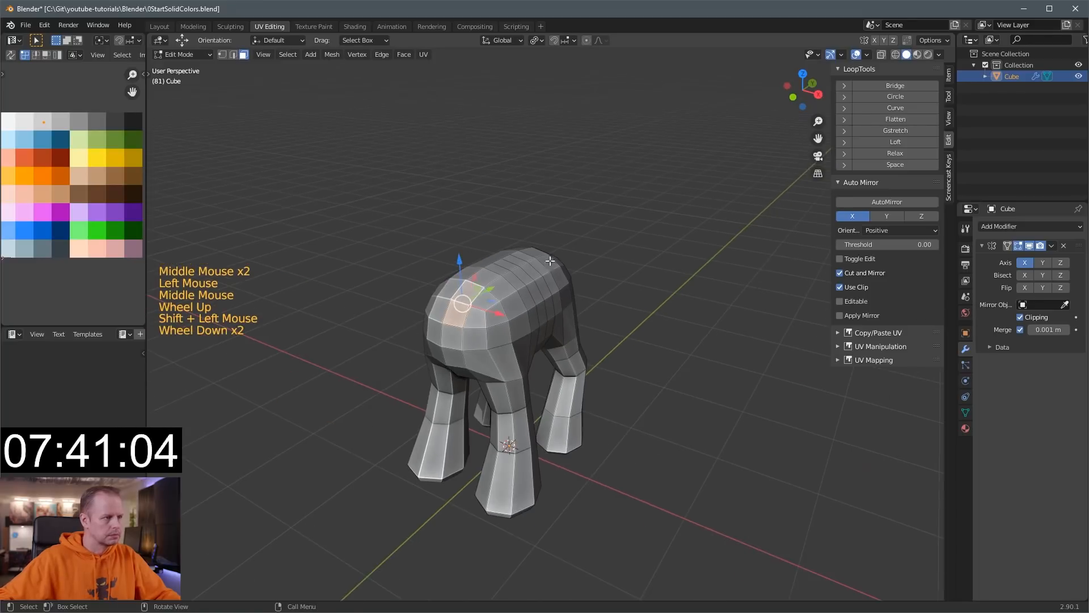
middle_drag(552, 263, 752, 279)
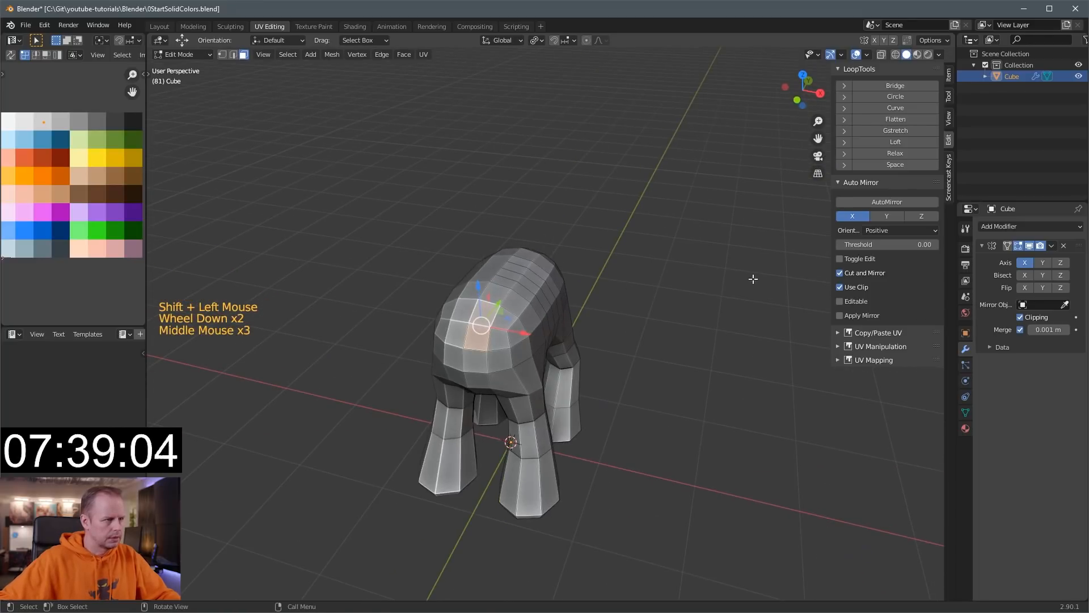
Apply the Mirror modifier to the body in Object Mode and return to Edit Mode.
click(894, 202)
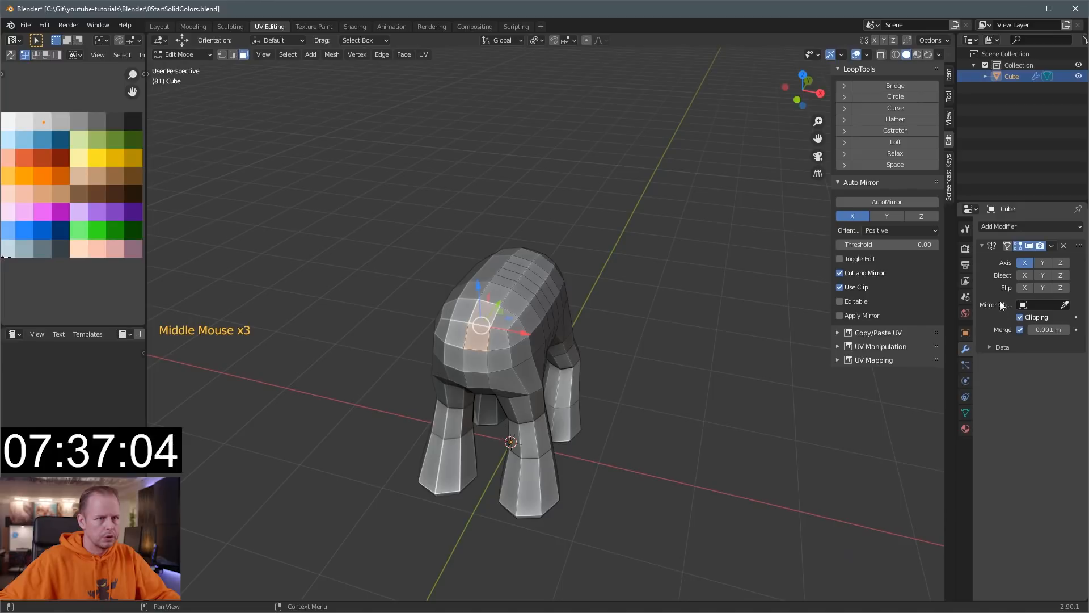
key(ctrl+a)
key(Tab)
key(ctrl+a)
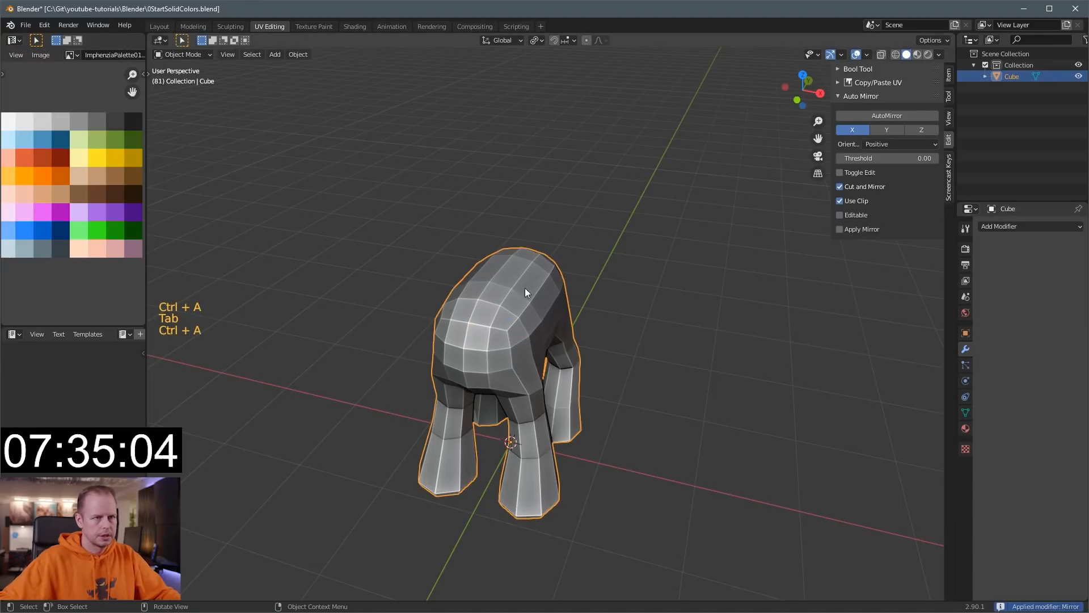
key(Tab)
Select the faces on both sides of the body's upper front and scale them to 1.330 in the right view.
click(484, 315)
click(477, 340)
shift+click(474, 314)
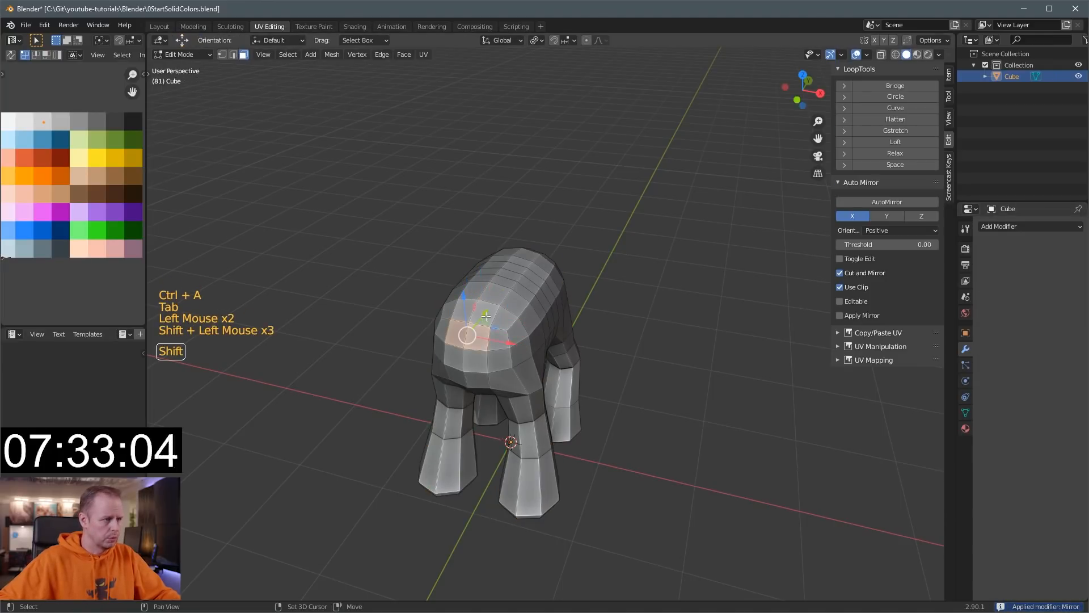
key(KP_3)
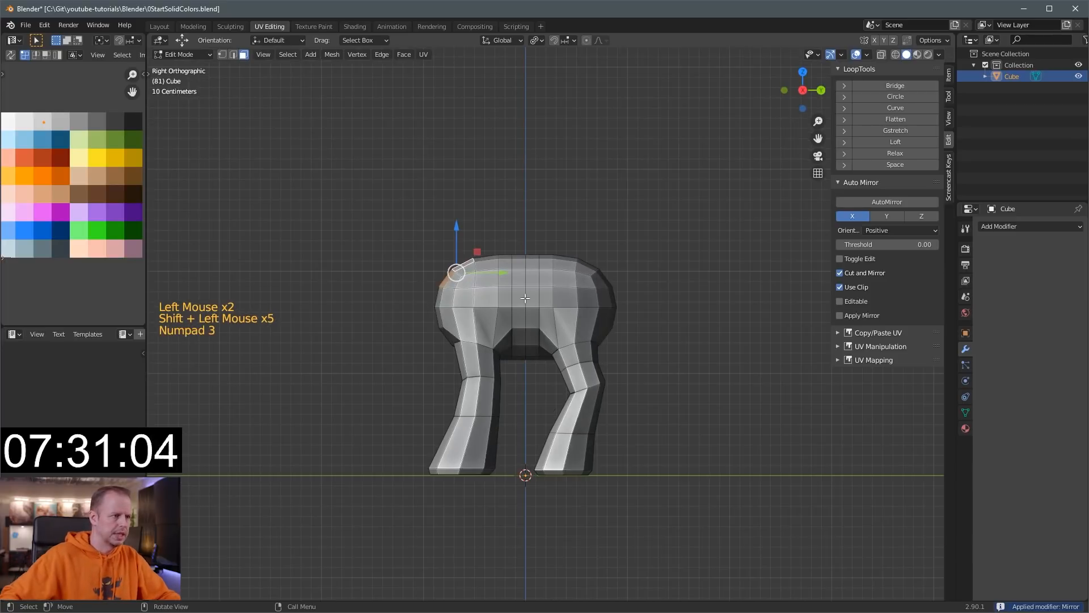
key(s)
click(553, 262)
Rotate the selected neck-base faces about 5° and raise them about 0.033 m along Z.
key(r)
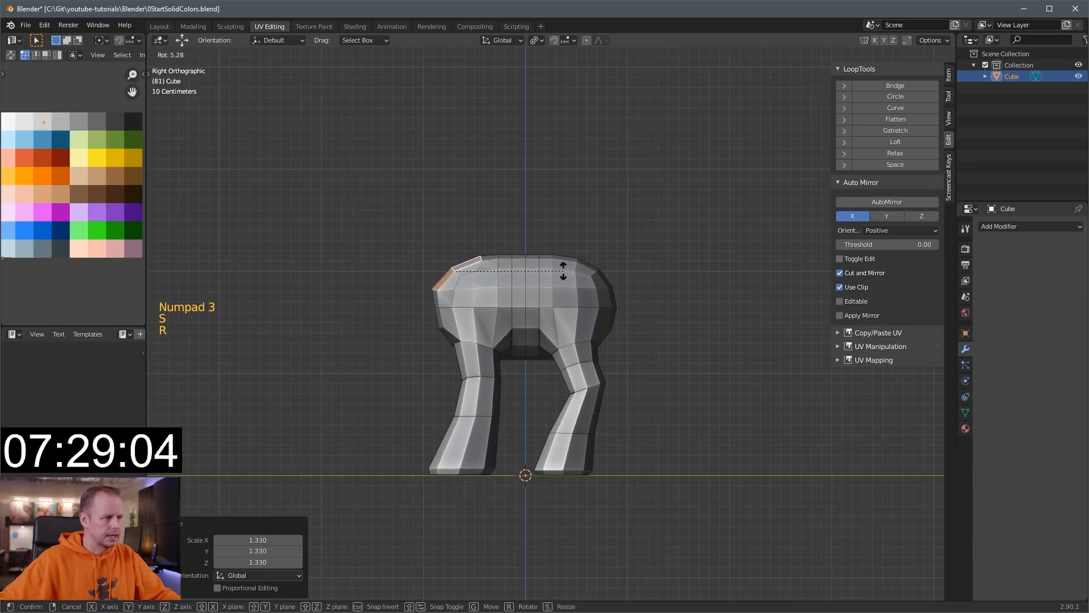
click(563, 270)
key(g)
key(z)
click(568, 265)
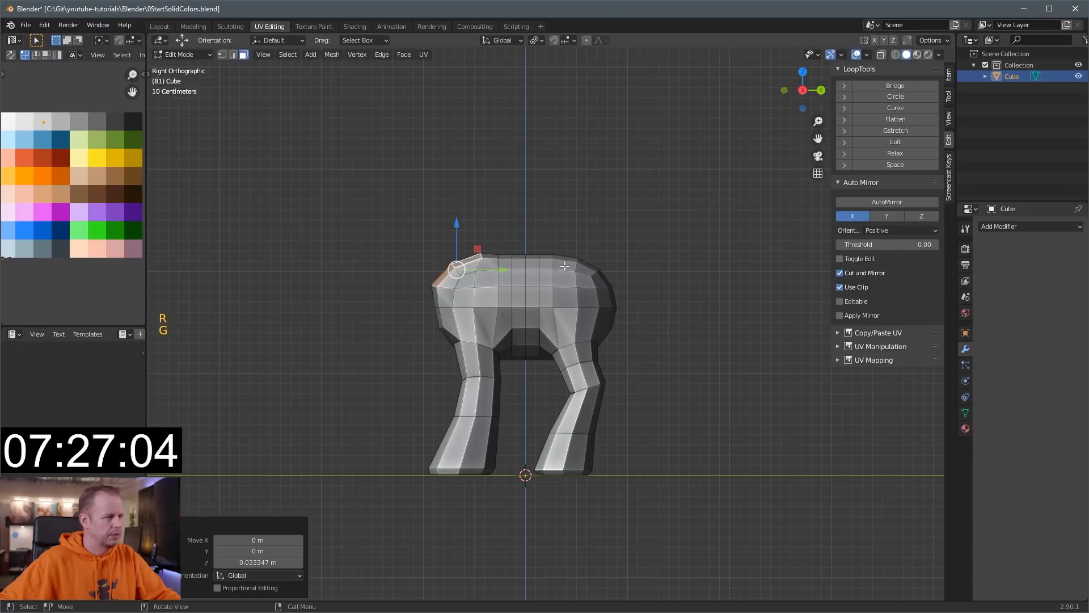
Extrude the neck-base faces outward as the first neck segment and scale its end to 0.808.
key(e)
click(555, 234)
key(s)
click(523, 230)
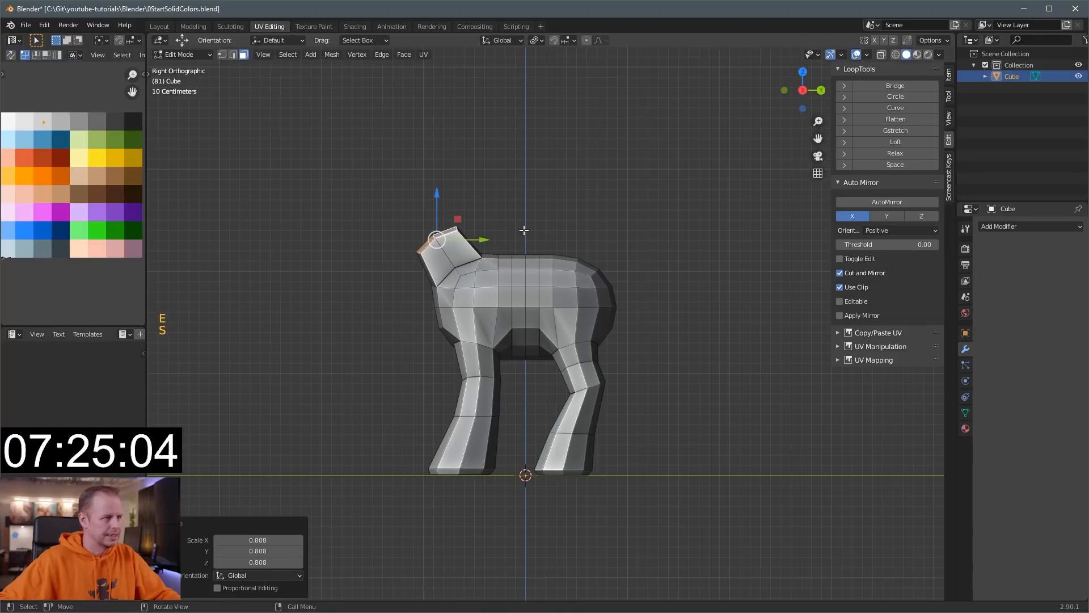
Rotate the neck segment's end towards horizontal and move it about 0.2 m back along Y and 0.039 m up.
key(r)
click(528, 233)
key(g)
click(555, 257)
Extrude a second neck segment about 0.22 m upward, scale its end to 0.833 and adjust its position.
key(e)
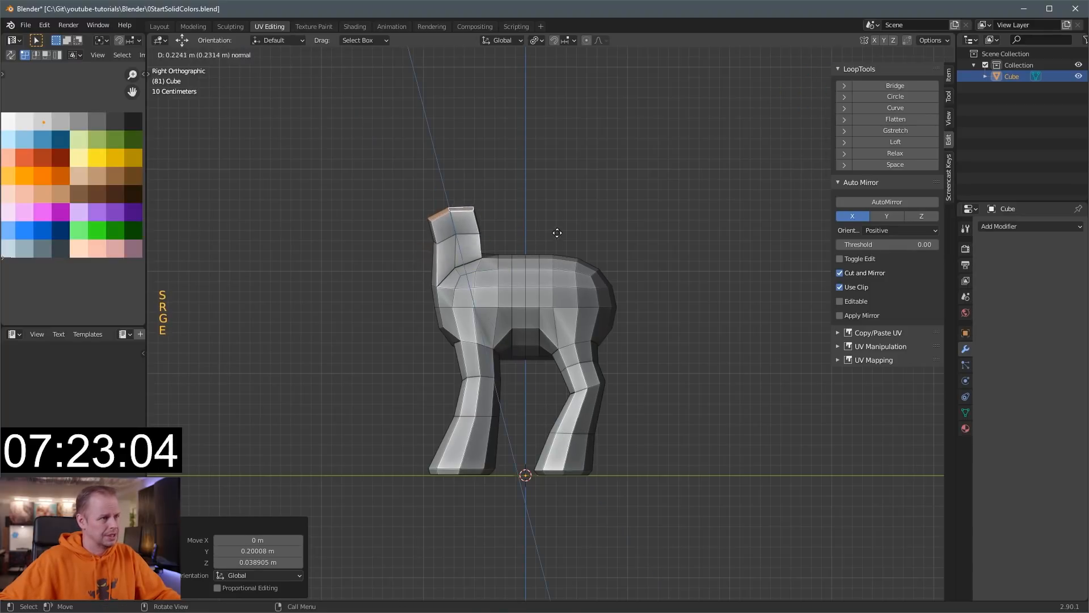
click(558, 230)
key(s)
click(540, 223)
key(g)
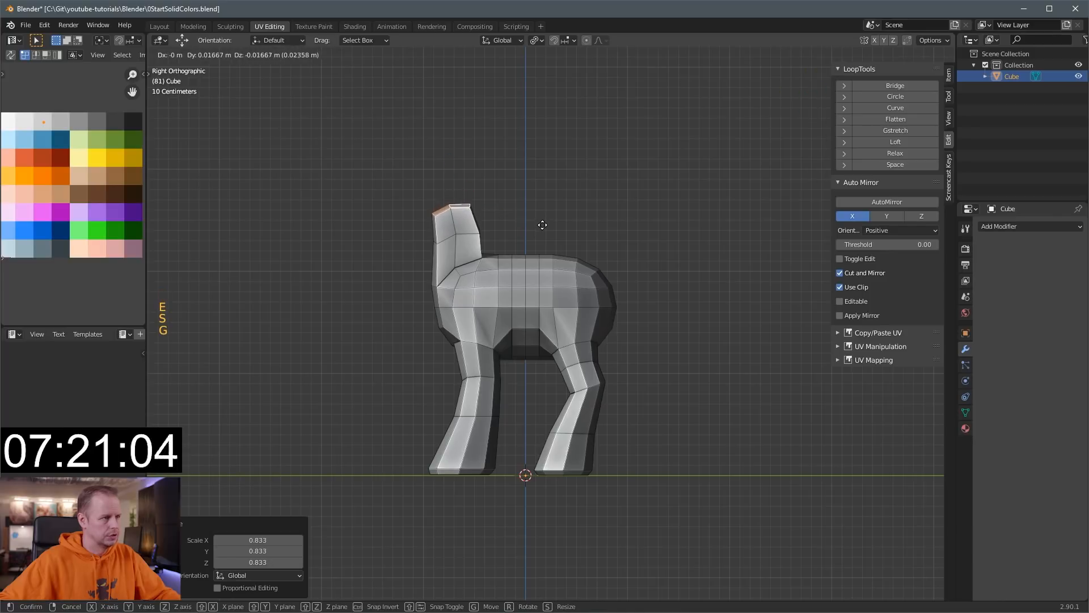
click(569, 199)
Extrude the neck's end about 0.2 m, enlarge it and rotate it -23.7° as the forward-tilted base of the head.
key(e)
click(576, 199)
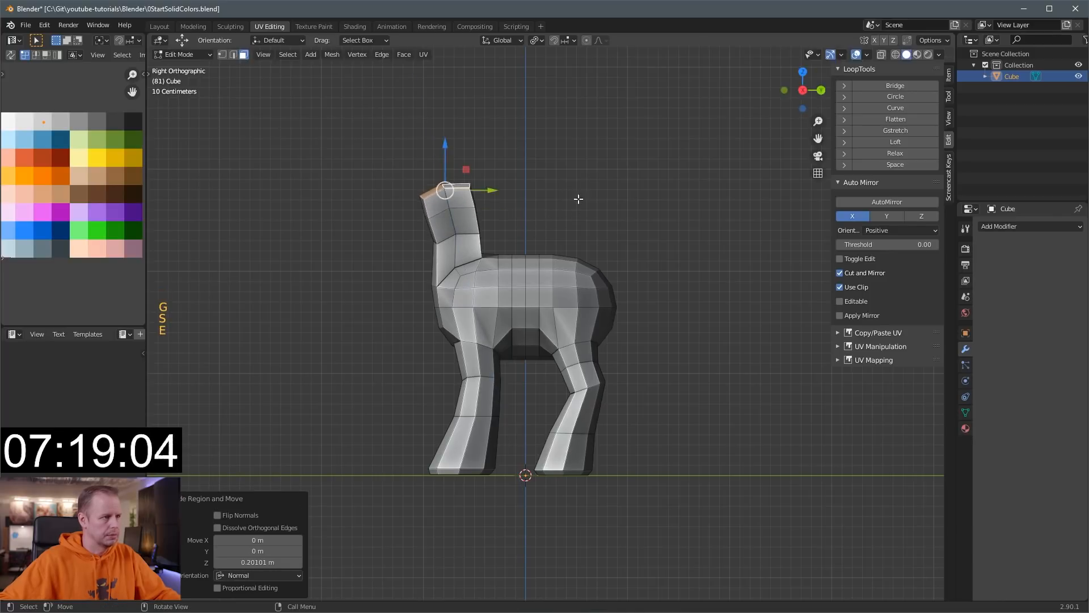
key(s)
click(645, 193)
key(r)
click(537, 149)
key(g)
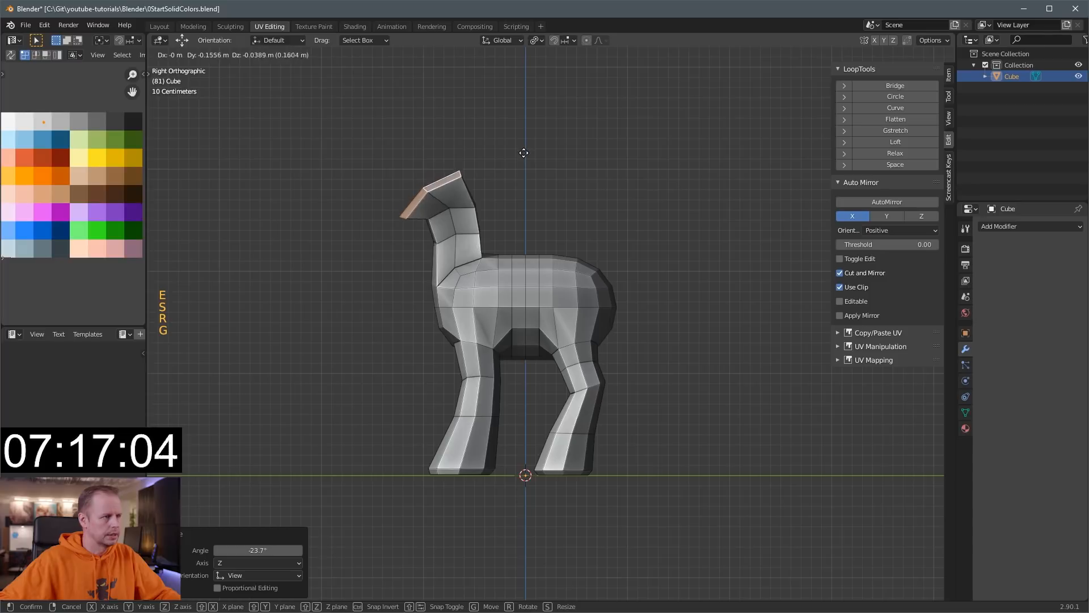
click(523, 154)
Extrude the head faces forward about 0.26 m and scale the end down to about 0.73.
key(e)
click(545, 171)
key(s)
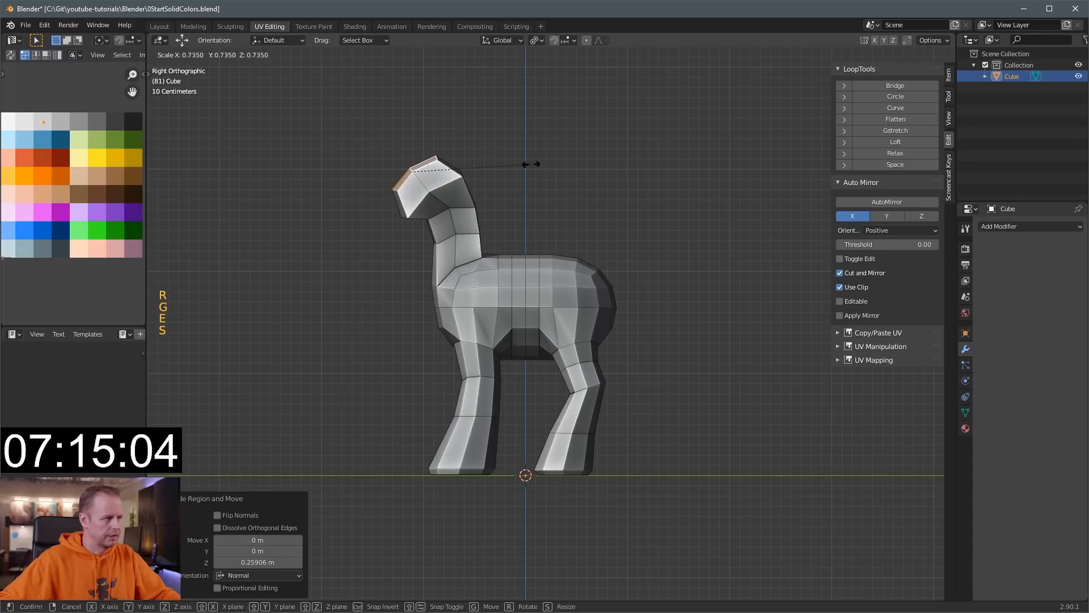
click(531, 165)
Rotate the head's front faces to nearly vertical, move them about 0.24 m forward and 0.23 m down, and resize them slightly.
key(r)
click(467, 134)
key(g)
click(413, 153)
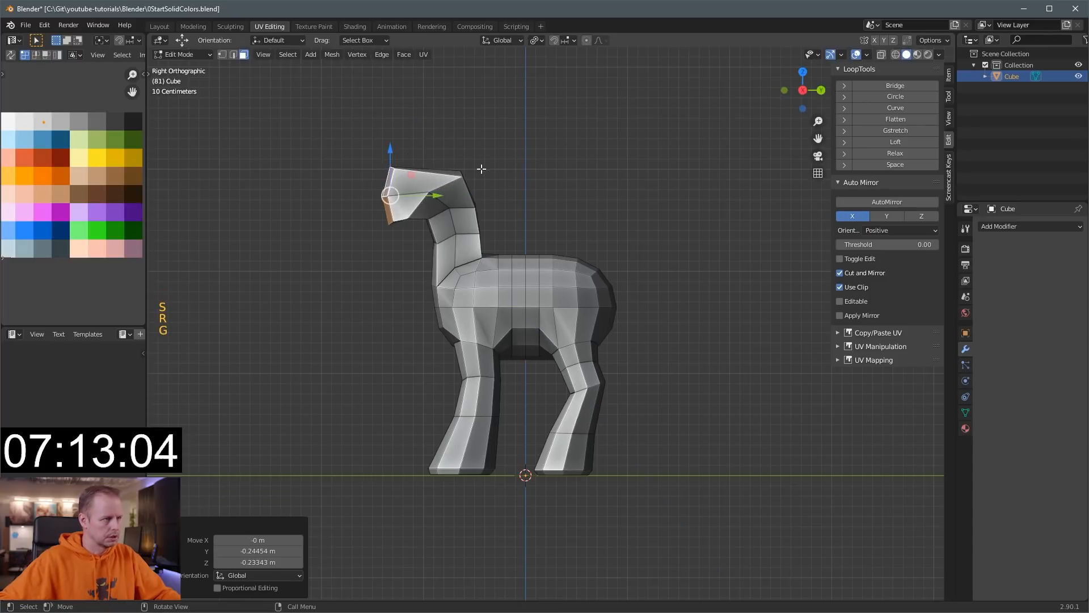
key(s)
click(494, 172)
Switch to edge selection, select the edge loop at the back of the head and scale it to 1.213.
key(2)
key(a)
key(a)
key(a)
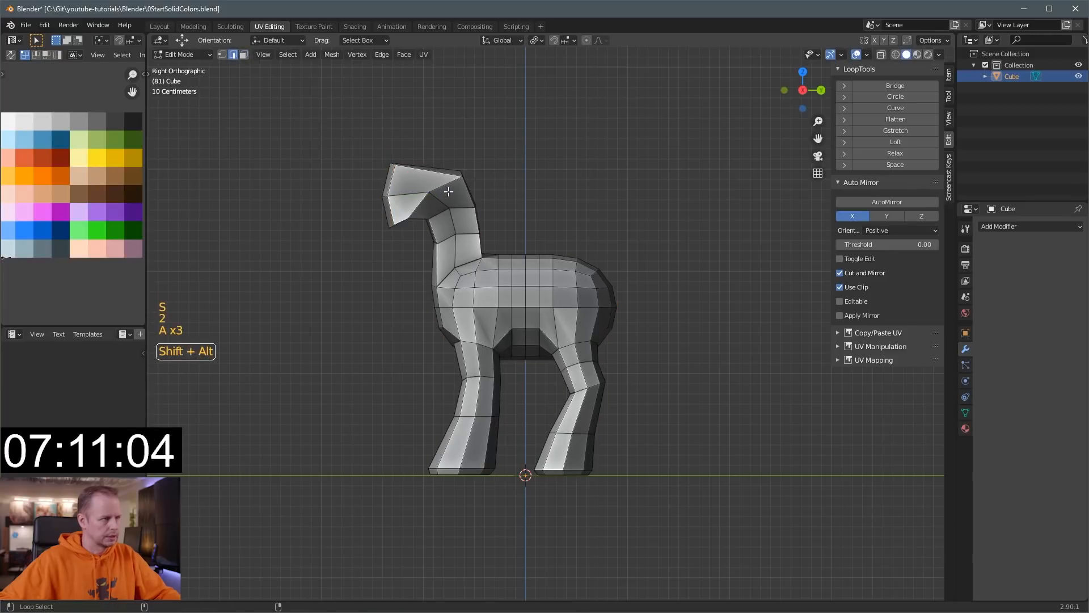
key(s)
click(433, 195)
Rotate and reposition the head's rear edge loop, finishing with a move of about 0.056 m forward and 0.061 m up.
key(g)
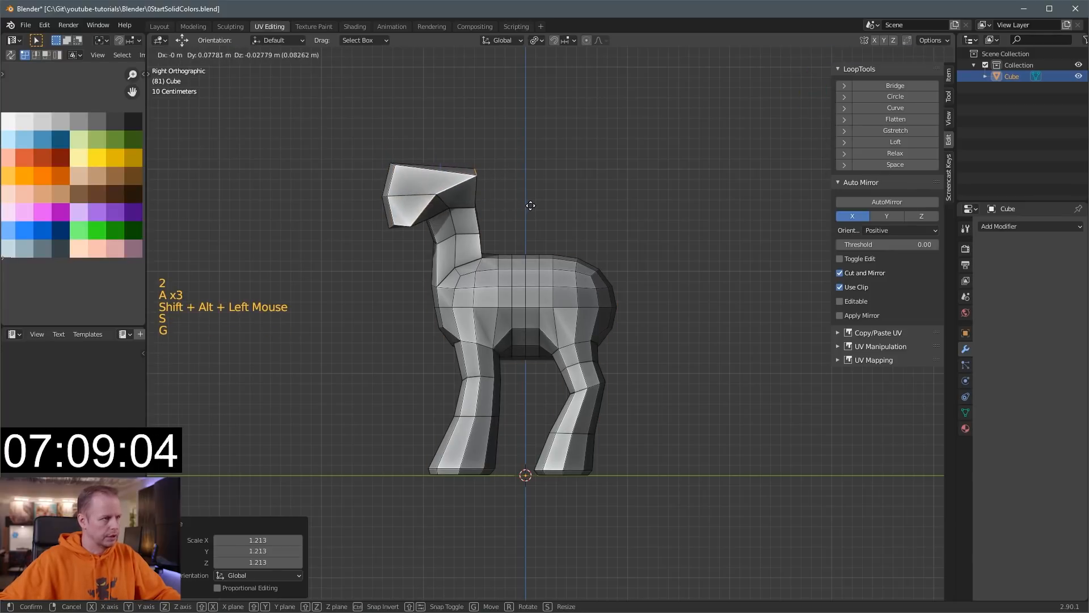
click(523, 199)
key(r)
click(506, 181)
key(g)
click(500, 172)
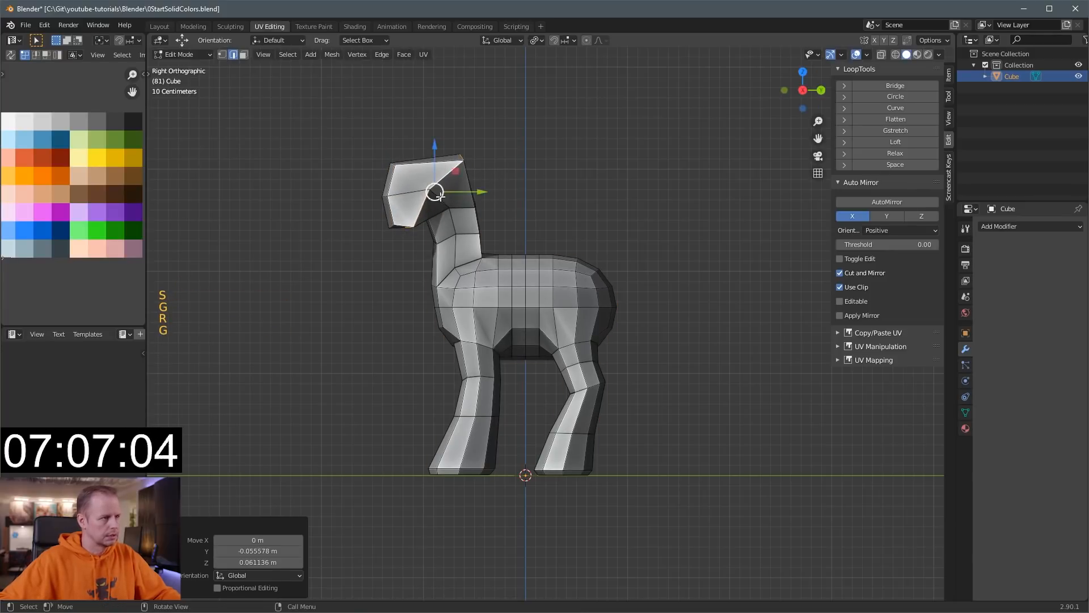
Select the two lower front faces of the head and extrude them forward about 0.285 m as a muzzle.
middle_drag(485, 198, 573, 221)
key(3)
click(481, 228)
middle_drag(482, 228, 508, 232)
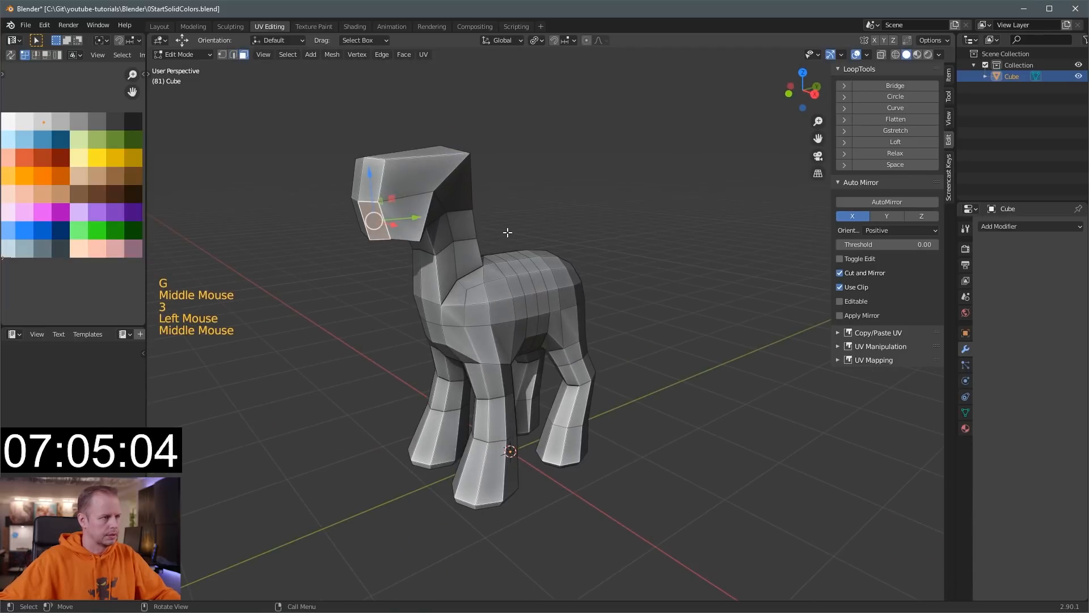
middle_drag(412, 221, 413, 219)
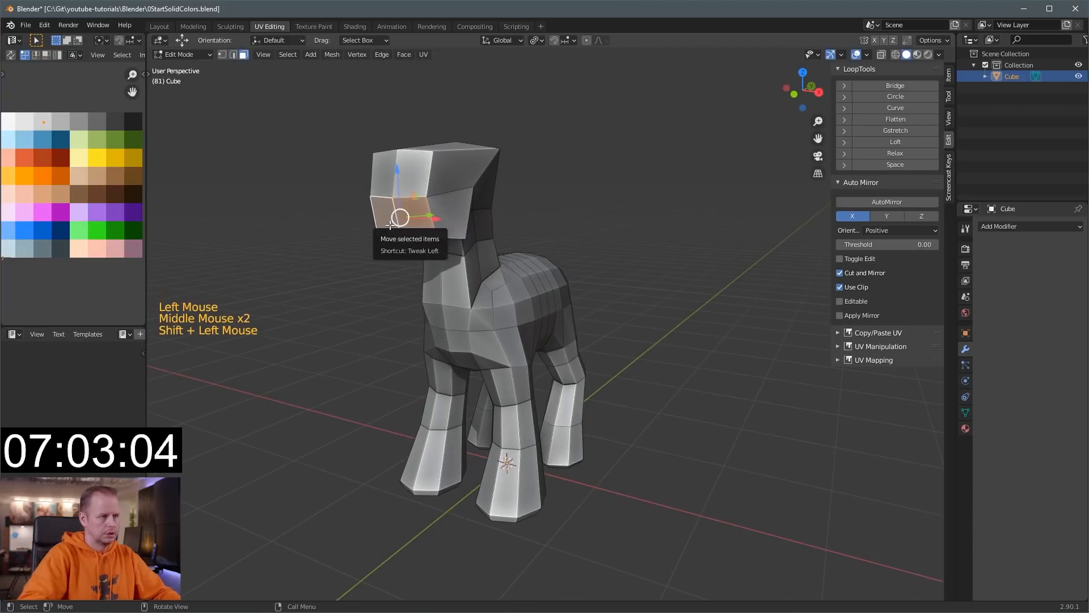
key(KP_3)
key(e)
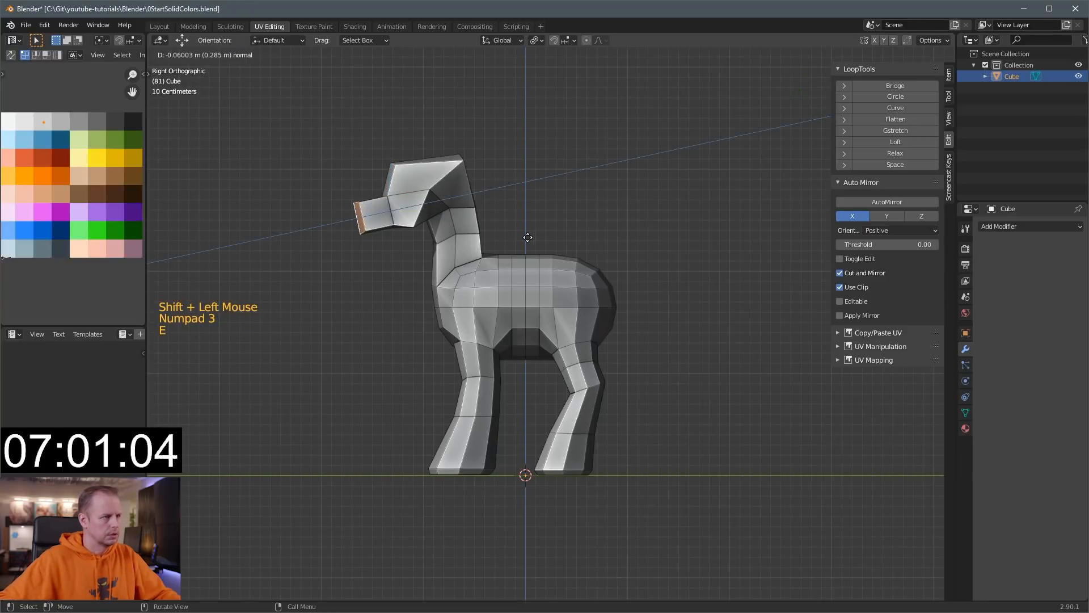
click(527, 237)
key(g)
click(528, 232)
Switch to edge selection and raise an edge at the muzzle's front end along Z.
middle_drag(528, 231, 593, 241)
key(2)
click(337, 229)
drag(330, 193, 330, 174)
middle_drag(493, 213, 543, 190)
Switch to vertex selection and move one lower rear jaw vertex sideways along X.
key(1)
click(432, 189)
mouse_move(543, 168)
mouse_down()
mouse_move(525, 168)
mouse_move(559, 169)
mouse_up()
middle_drag(559, 169, 460, 191)
key(ctrl+z)
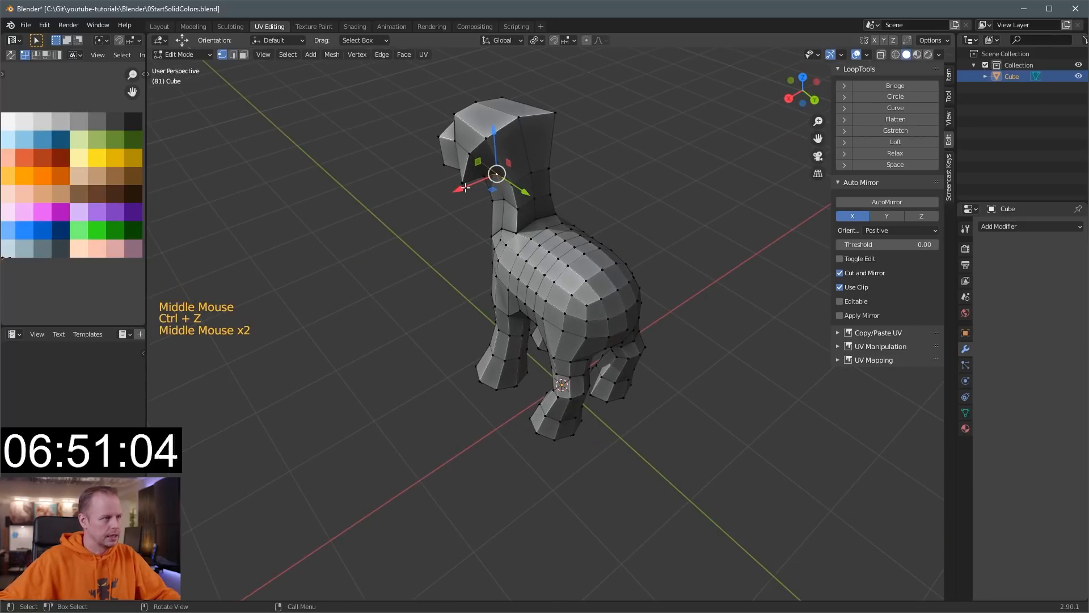
drag(465, 188, 446, 195)
middle_drag(446, 196, 547, 141)
Select another lower rear jaw vertex, move it about 0.114 m along X and raise it slightly.
click(442, 204)
middle_drag(443, 205, 550, 200)
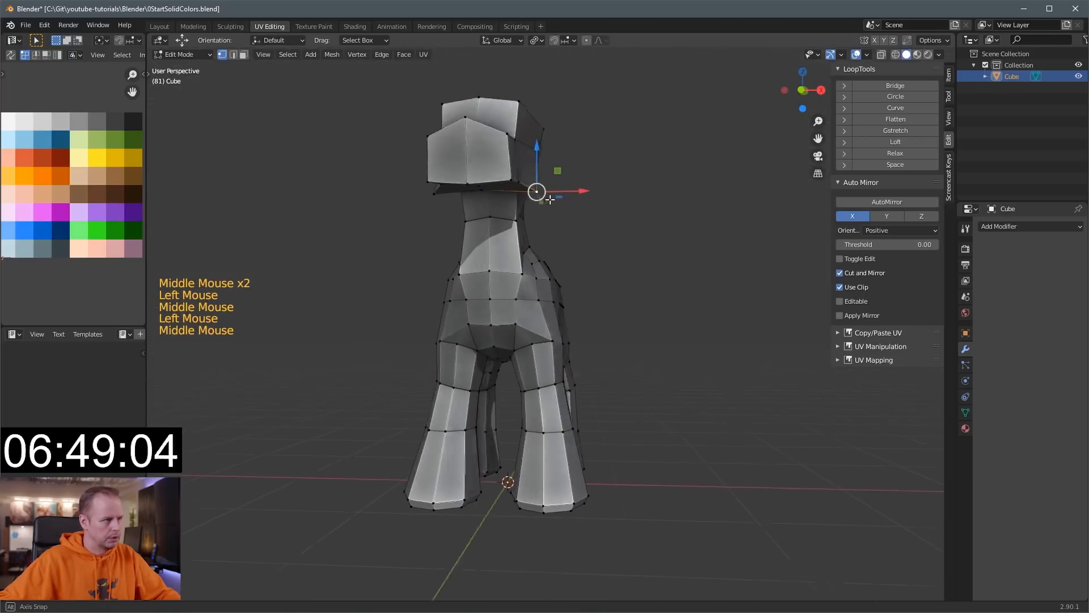
drag(550, 196, 542, 196)
middle_drag(541, 196, 520, 229)
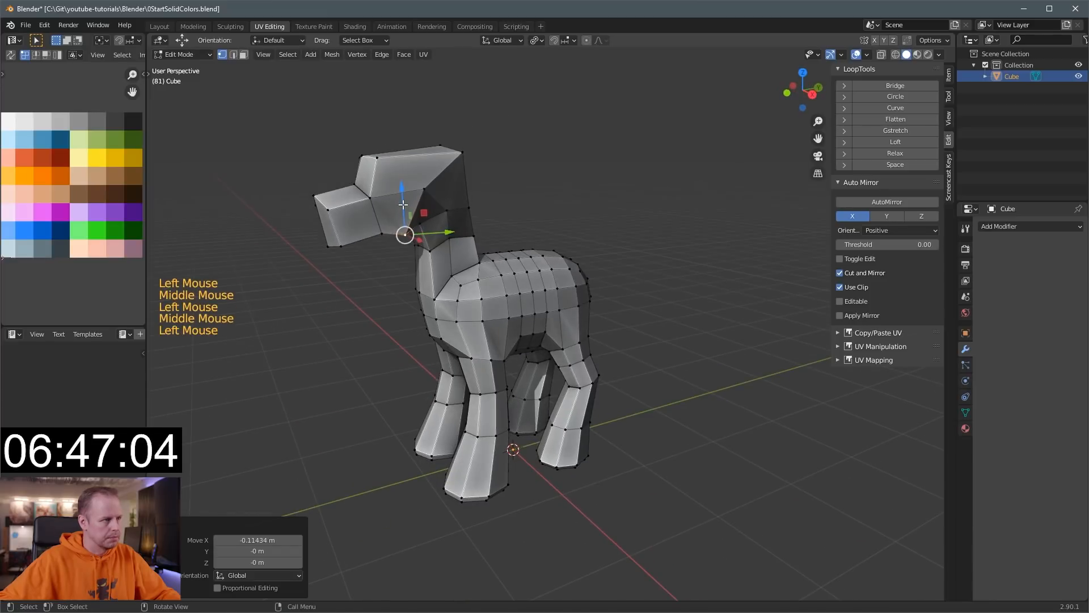
mouse_move(403, 204)
mouse_down()
mouse_move(402, 186)
mouse_move(420, 198)
mouse_up()
click(420, 223)
Select the edge at the back of the upper neck and move it about 0.129 m backward along Y.
middle_drag(533, 210, 486, 195)
key(2)
click(488, 203)
drag(486, 203, 529, 208)
middle_drag(529, 207, 527, 165)
middle_drag(318, 176, 377, 212)
Select both top front edges of the head and raise them about 0.081 m along Z.
key(2)
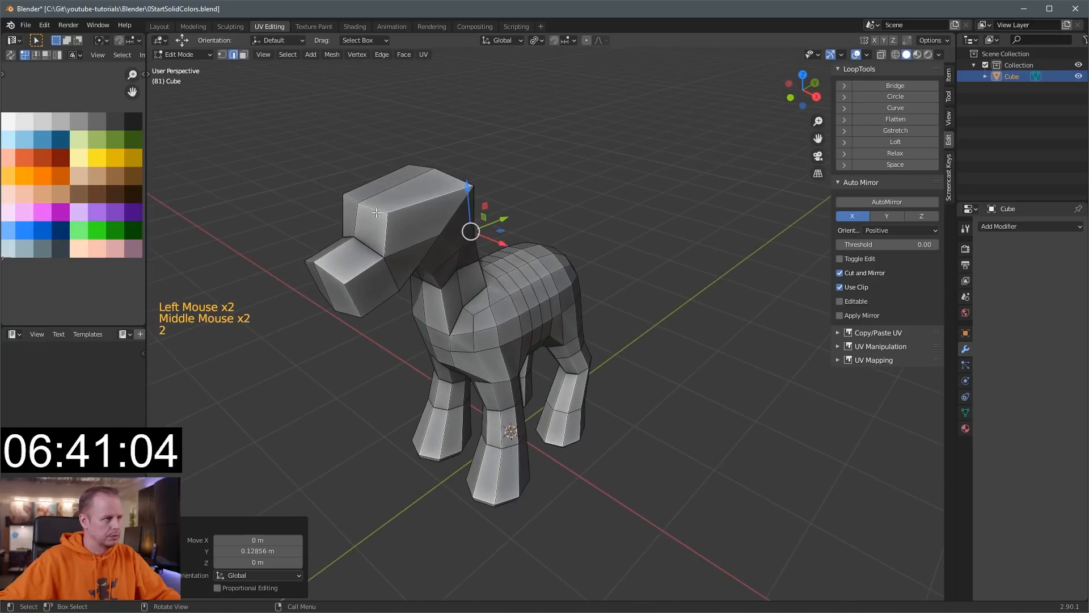
click(376, 212)
mouse_move(372, 173)
mouse_down()
mouse_move(374, 160)
mouse_move(359, 162)
mouse_up()
key(ctrl+z)
shift+click(353, 200)
middle_drag(490, 173, 437, 175)
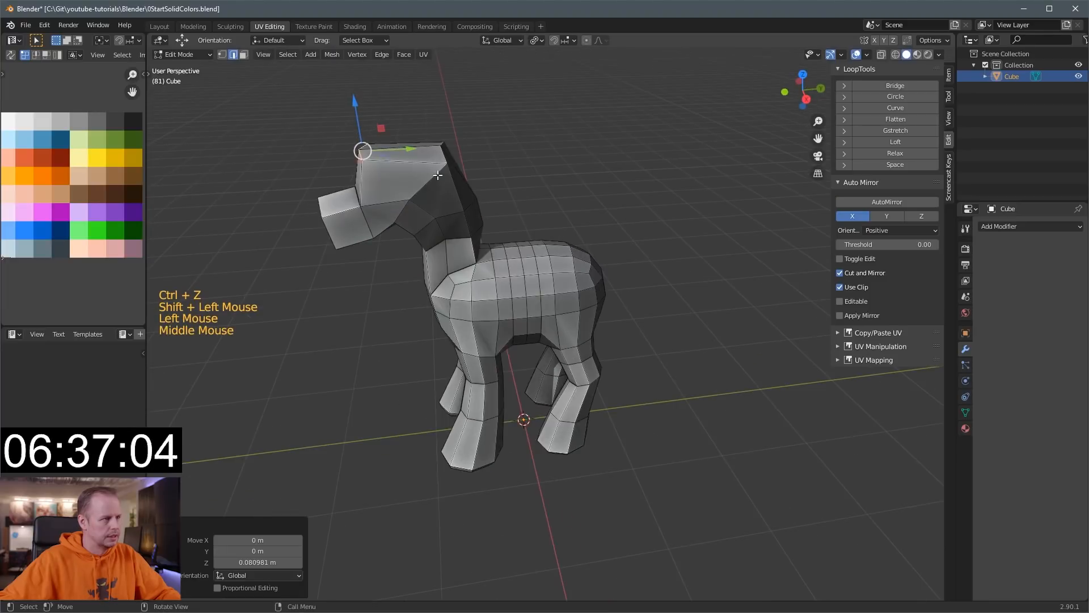
Move the head's top rear centre vertex backward along Y and shift the neighbouring corner vertex slightly forward.
click(446, 152)
key(1)
key(1)
click(442, 146)
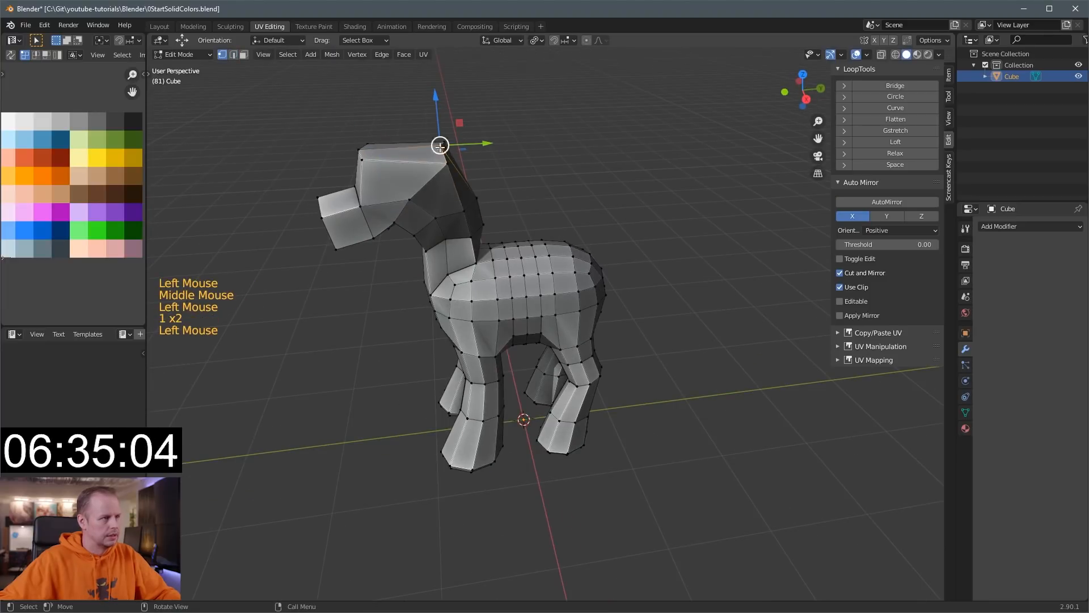
drag(483, 144, 492, 144)
click(450, 162)
key(g)
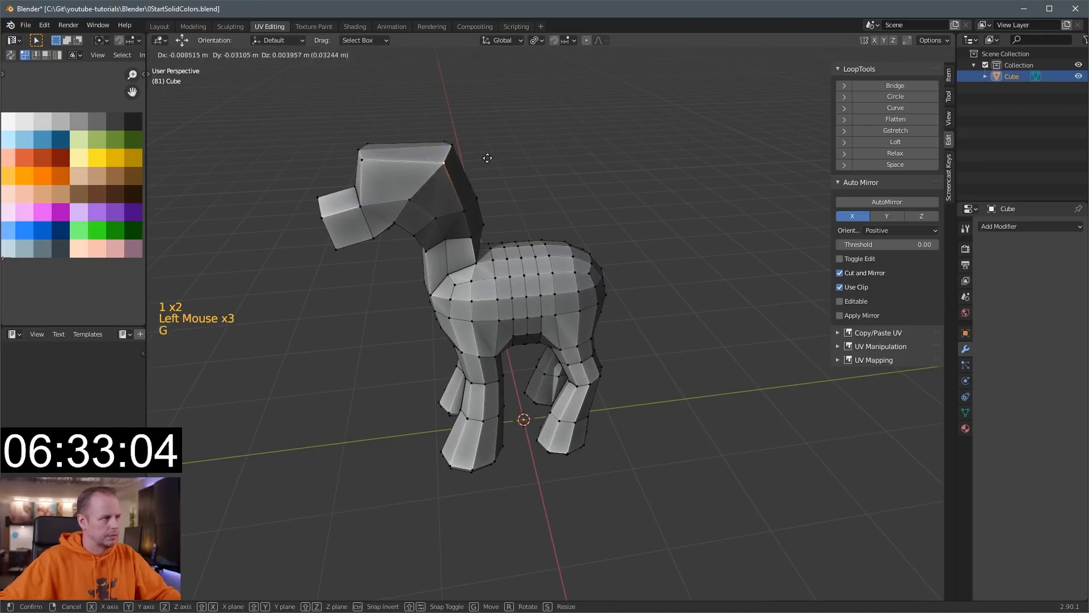
click(476, 154)
Lower the upper front vertex of the muzzle along Z to slope its tip.
scroll(475, 154, down, 1)
middle_drag(477, 177, 511, 165)
key(2)
mouse_move(371, 247)
middle_down()
mouse_move(413, 236)
mouse_move(377, 231)
middle_up()
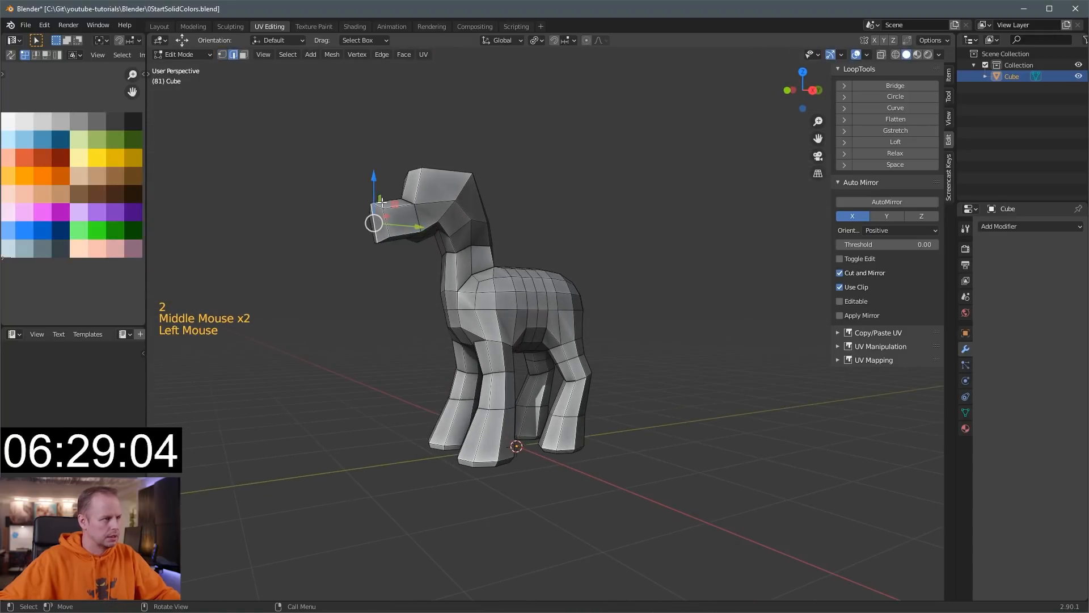
key(1)
click(366, 206)
mouse_move(373, 178)
mouse_down()
mouse_move(413, 195)
mouse_move(384, 179)
mouse_move(383, 189)
mouse_up()
click(385, 210)
Select the faces around the centre of the upper rump and round them with the LoopTools Circle operation.
middle_drag(701, 267, 601, 304)
key(3)
click(602, 285)
shift+click(602, 309)
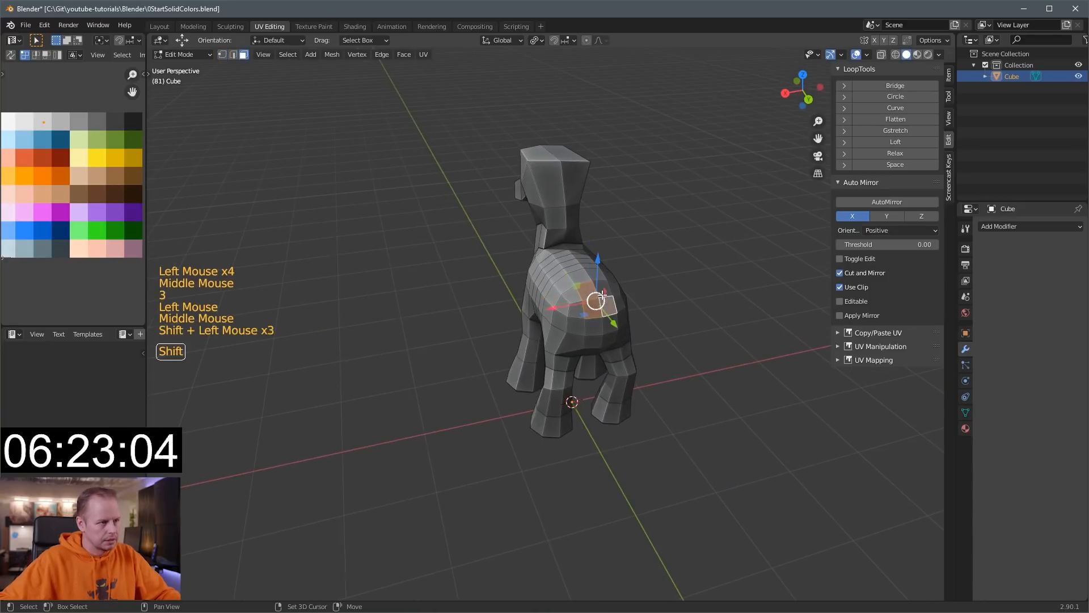
key(KP_1)
key(KP_3)
middle_drag(608, 292, 877, 263)
click(902, 96)
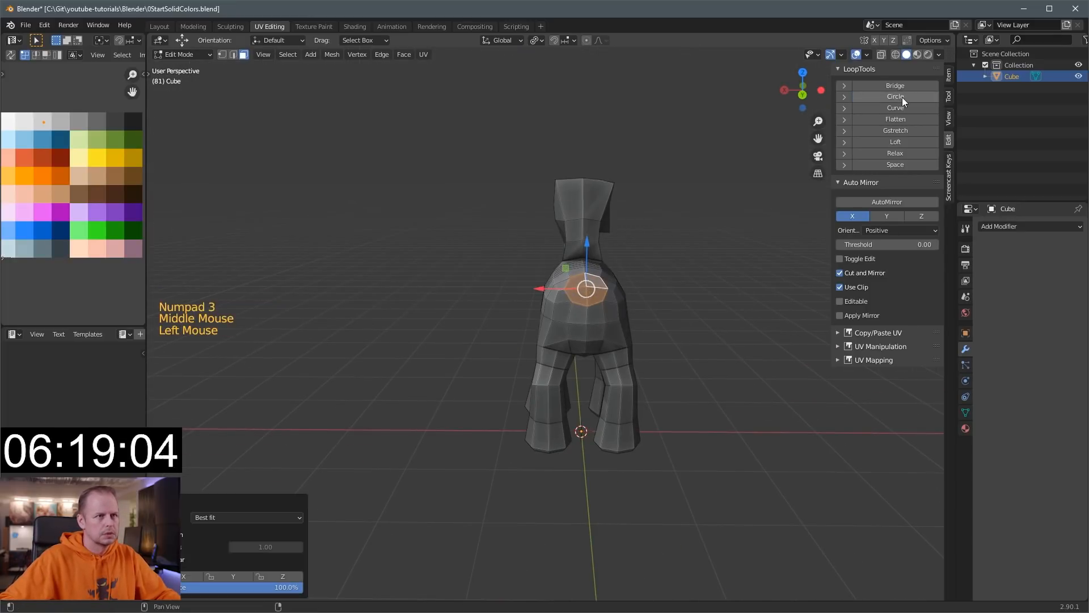
Extrude the rounded rump faces into a tail stub in the right view, then shrink, rotate and reposition its end.
middle_drag(738, 238, 700, 250)
key(KP_3)
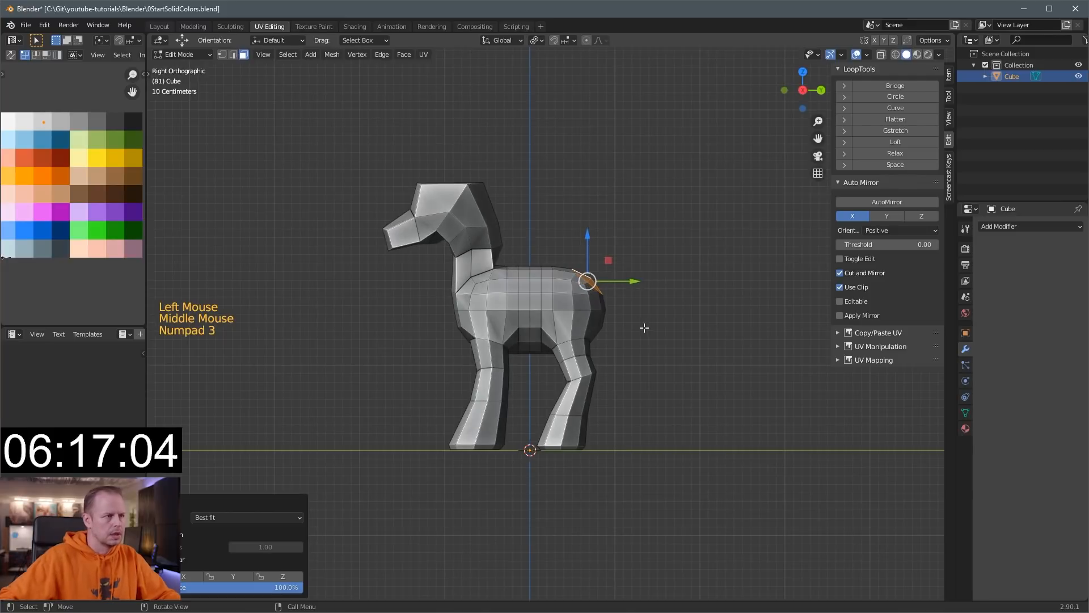
key(e)
key(s)
key(r)
key(g)
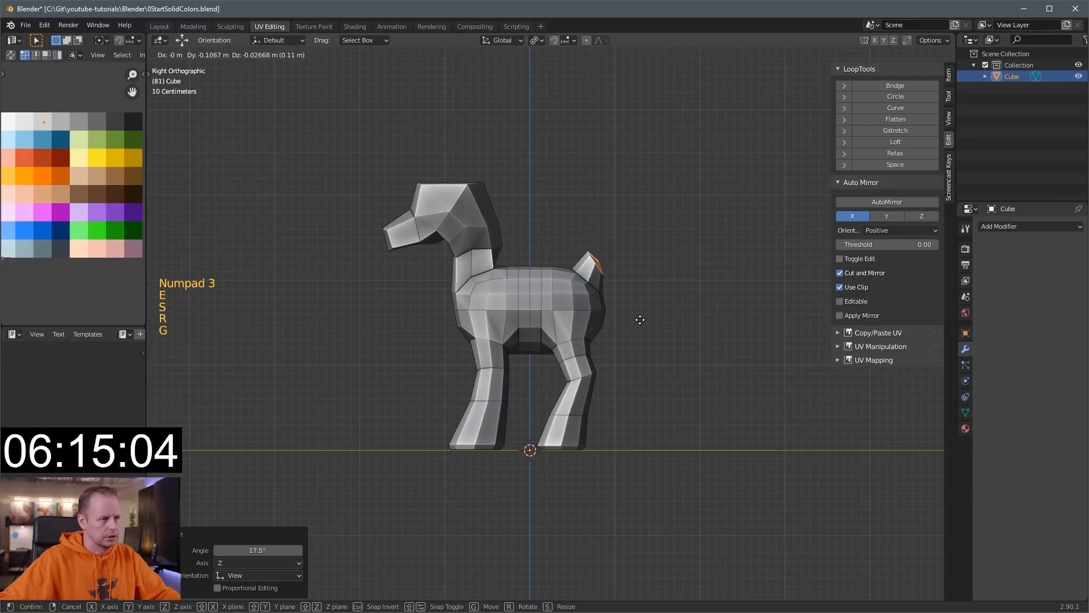
click(640, 320)
key(r)
click(654, 327)
Extrude the tail about 0.304 m further and enlarge its end.
key(e)
click(668, 307)
key(s)
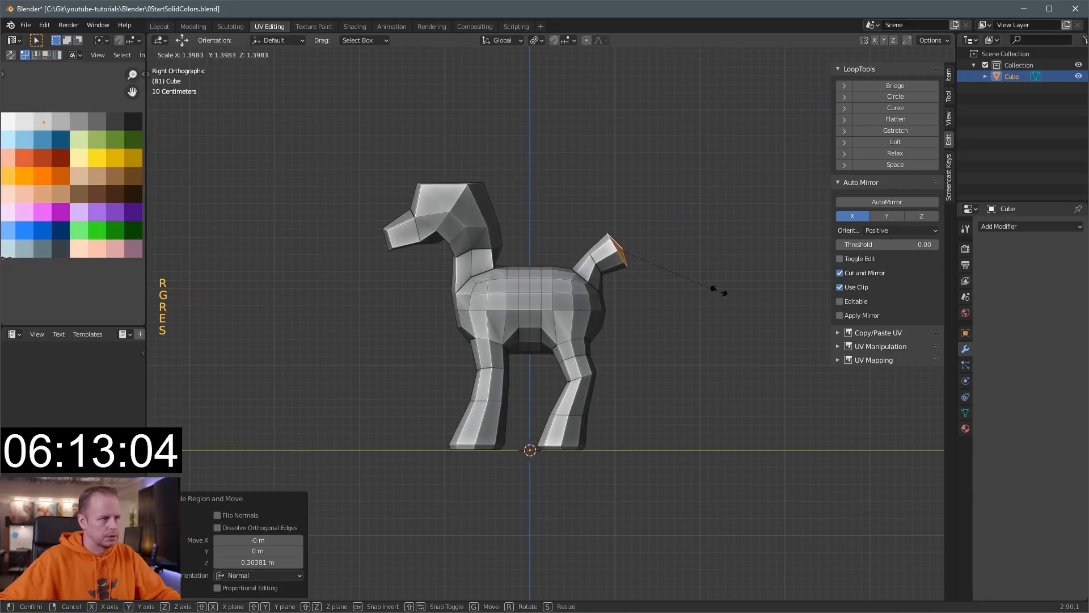
click(748, 278)
Rotate the tail's end to nearly vertical and move it about 0.047 m down and 0.013 m forward.
key(r)
click(707, 341)
key(g)
click(699, 345)
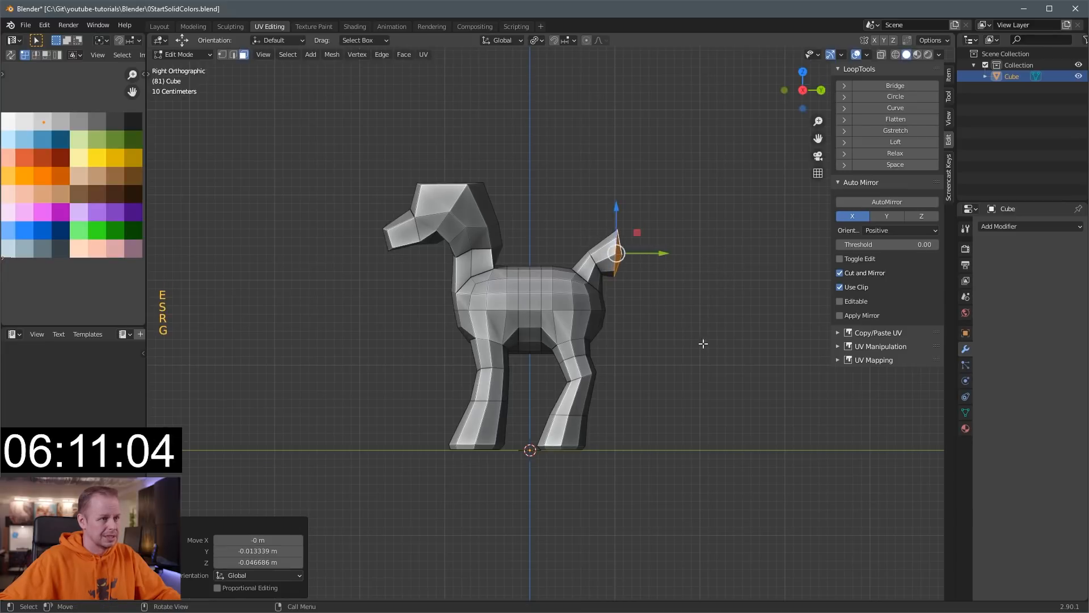
Extrude another tail segment, enlarge its end, rotate it about 36.9°, reposition it and scale it to about 0.867.
key(e)
click(695, 290)
key(s)
click(728, 293)
key(r)
click(696, 327)
key(g)
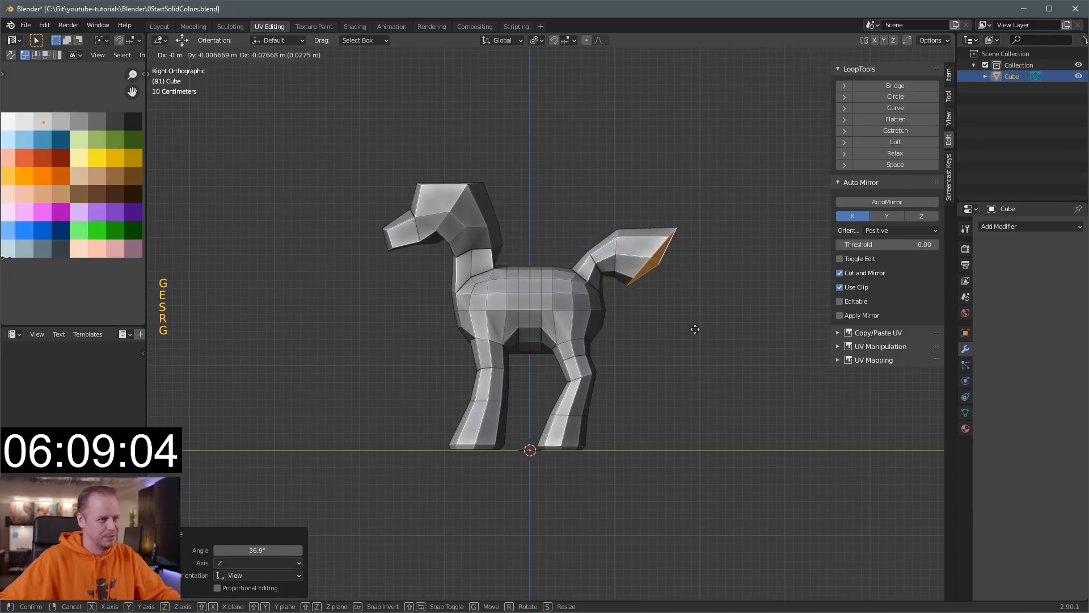
click(692, 335)
key(s)
click(706, 289)
Extrude the tail further around the bend, resize its end, rotate it about 38.7° and reposition it.
key(e)
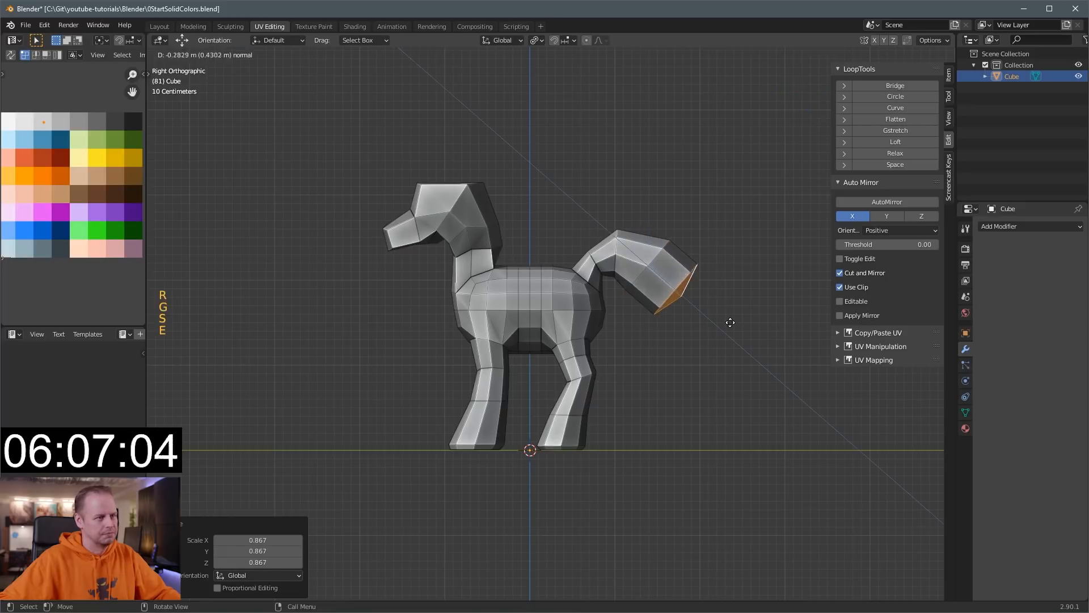
click(710, 312)
key(s)
click(742, 314)
key(r)
click(719, 380)
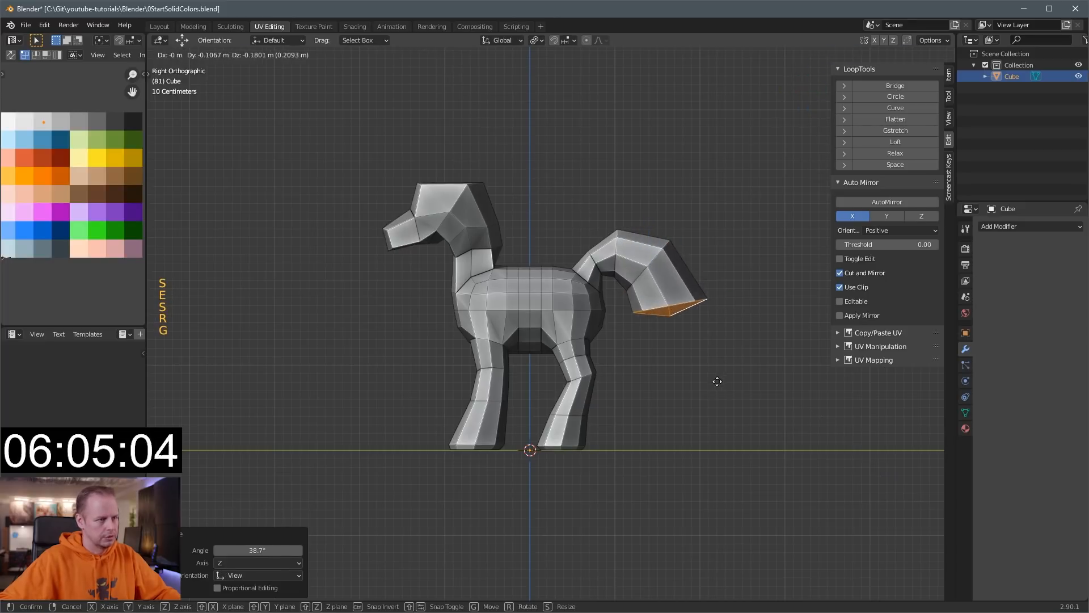
key(g)
click(728, 291)
Extrude the tail downwards, shrink its end to about 0.519, and angle it inwards with a final rotation of about -14.5°.
key(e)
click(729, 335)
key(s)
click(705, 342)
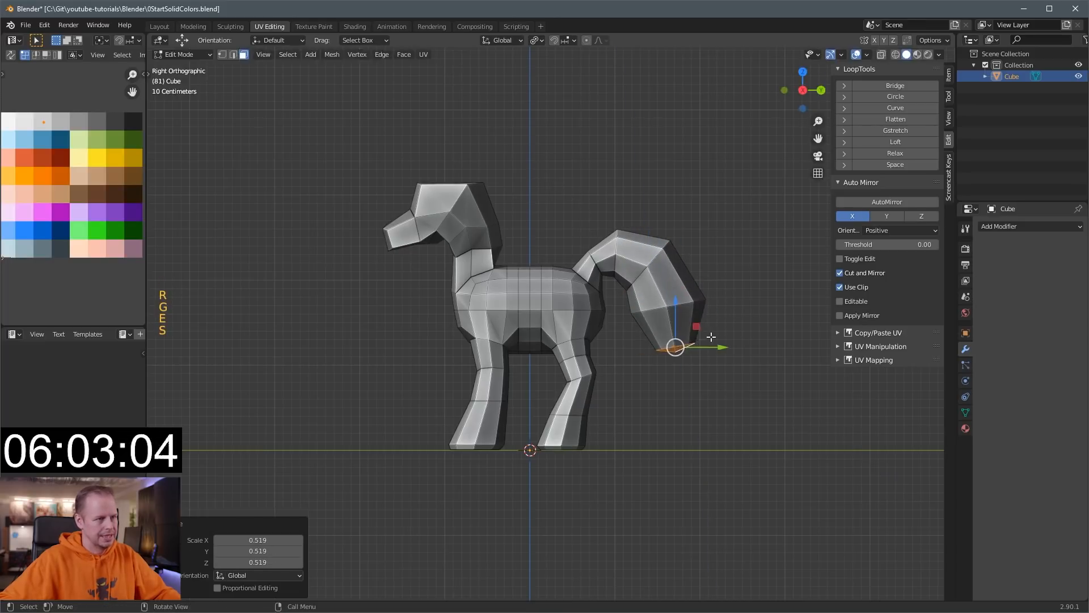
key(r)
click(700, 369)
key(g)
click(674, 378)
key(r)
click(712, 342)
Extrude a narrower lower tail segment, rotate its end and move it about 0.113 m back and 0.087 m down.
key(e)
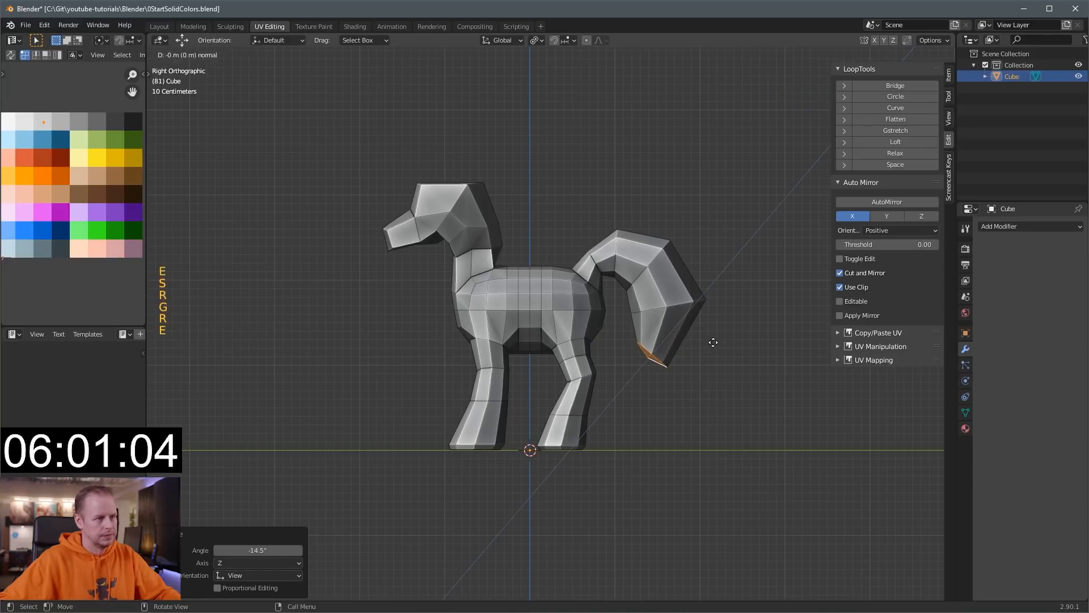
click(688, 372)
key(s)
click(669, 369)
key(r)
click(660, 372)
key(g)
click(647, 383)
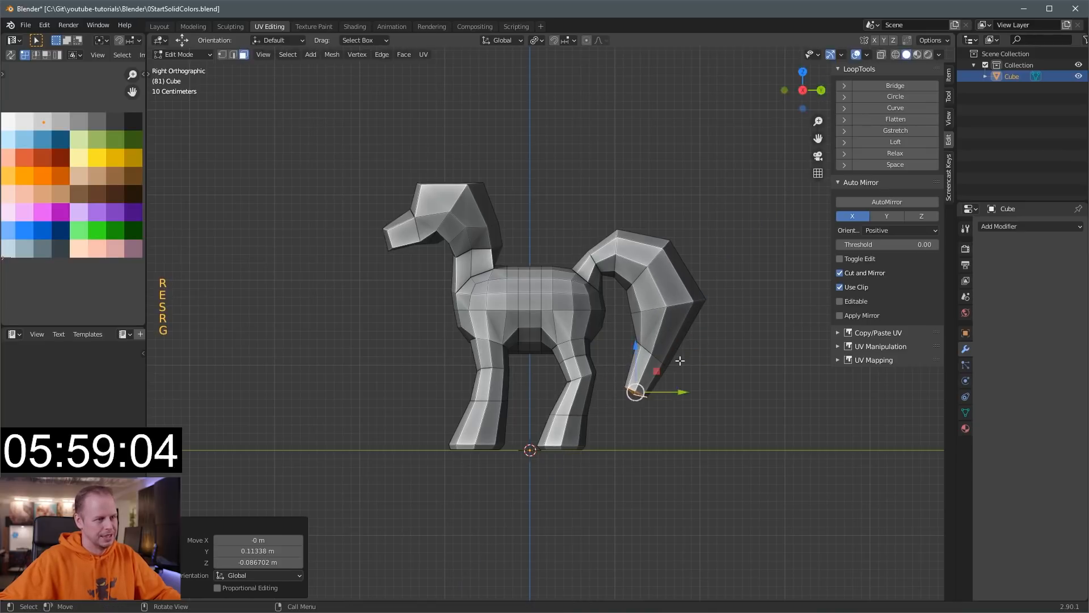
Extrude the tail's tip downwards, shrink and rotate it, and move it about 0.133 m forward and 0.020 m up.
key(e)
click(630, 414)
key(s)
click(638, 399)
key(g)
key(r)
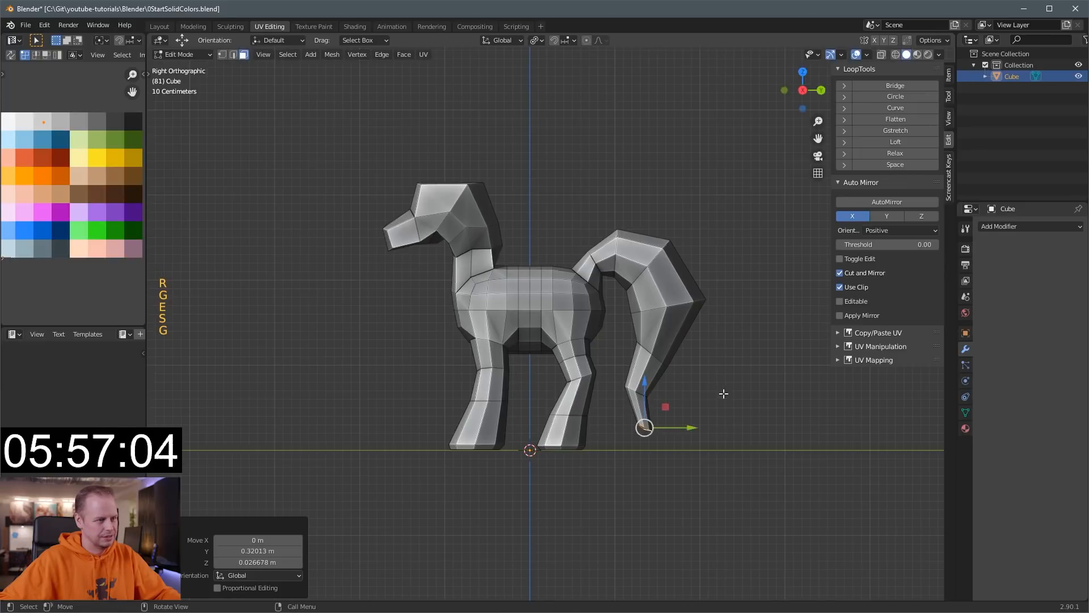
click(699, 366)
key(g)
click(689, 361)
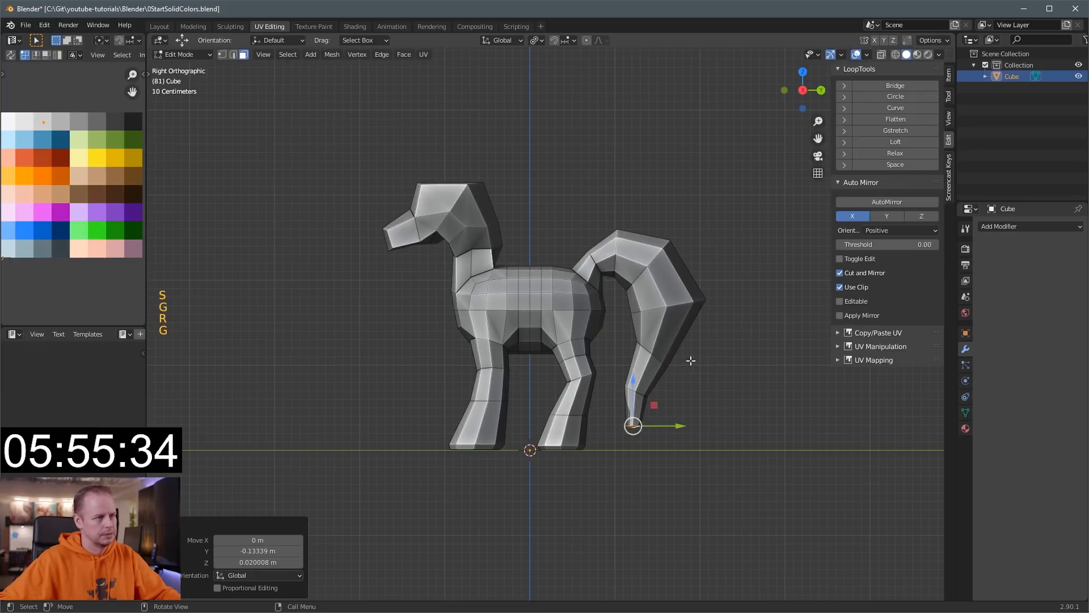
Add a loop cut just above the tail's widest edge loop, slid by a factor of about -0.399, and scale it.
click(681, 285)
right_click(681, 285)
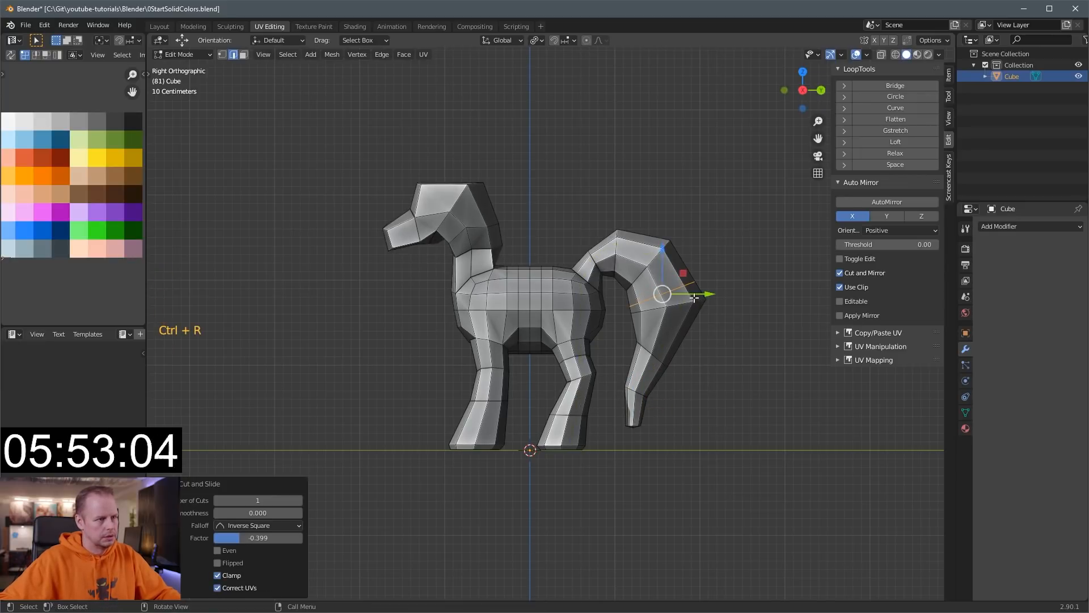
key(s)
click(679, 311)
Select the edge loop just below the new tail cut, shrink it and reposition it to form a stepped tuft.
key(2)
key(a)
key(a)
key(a)
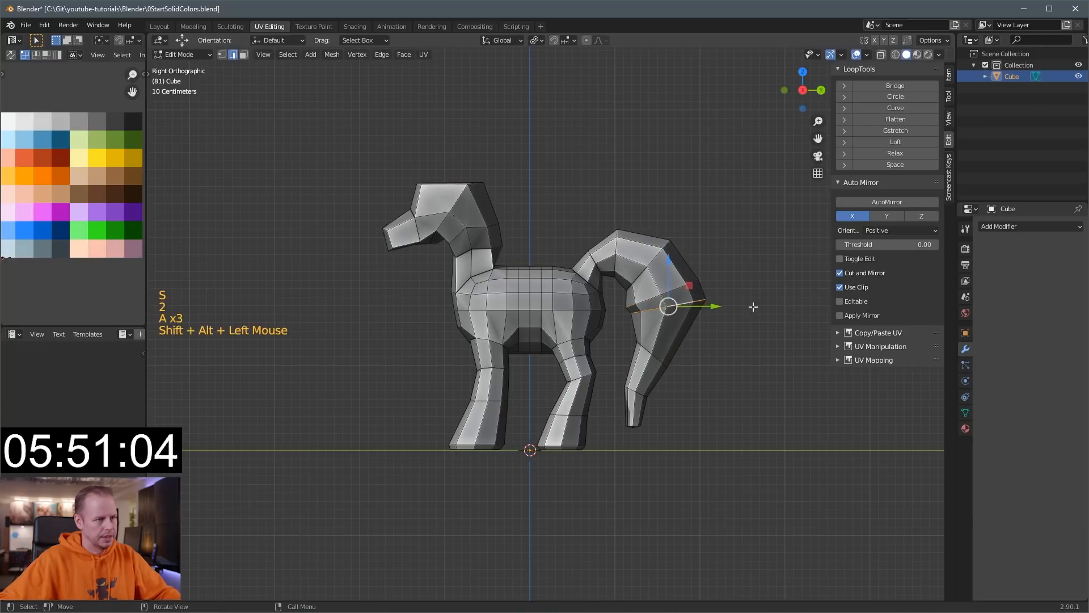
key(s)
click(727, 307)
key(g)
key(2)
key(a)
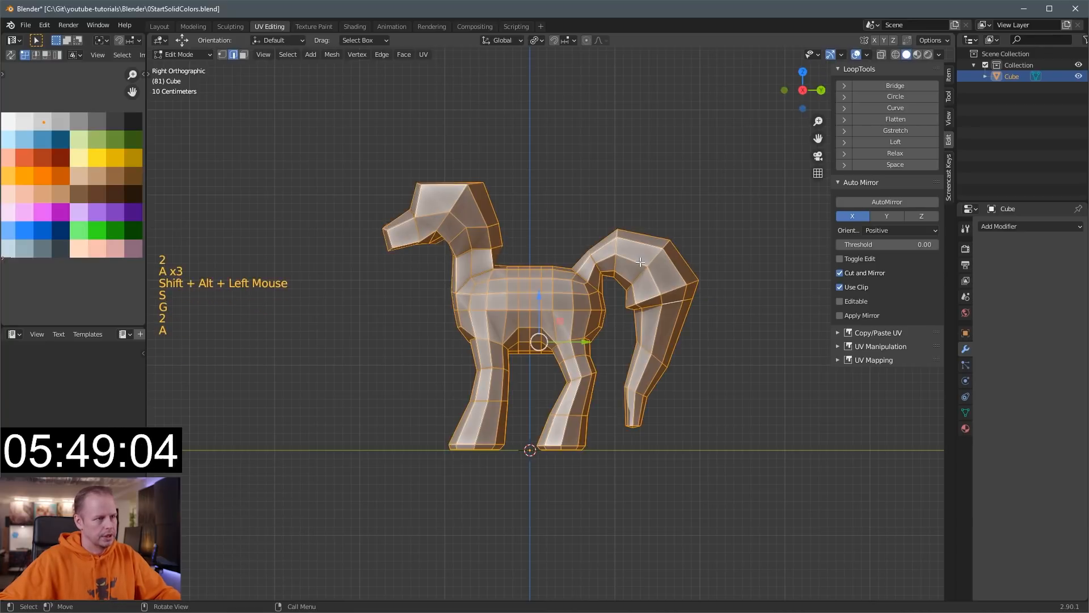
key(a)
Add a loop cut at the tail's upper bend, enlarge it and move it about 0.013 m forward and 0.013 m up.
key(ctrl+r)
click(644, 262)
click(670, 262)
key(s)
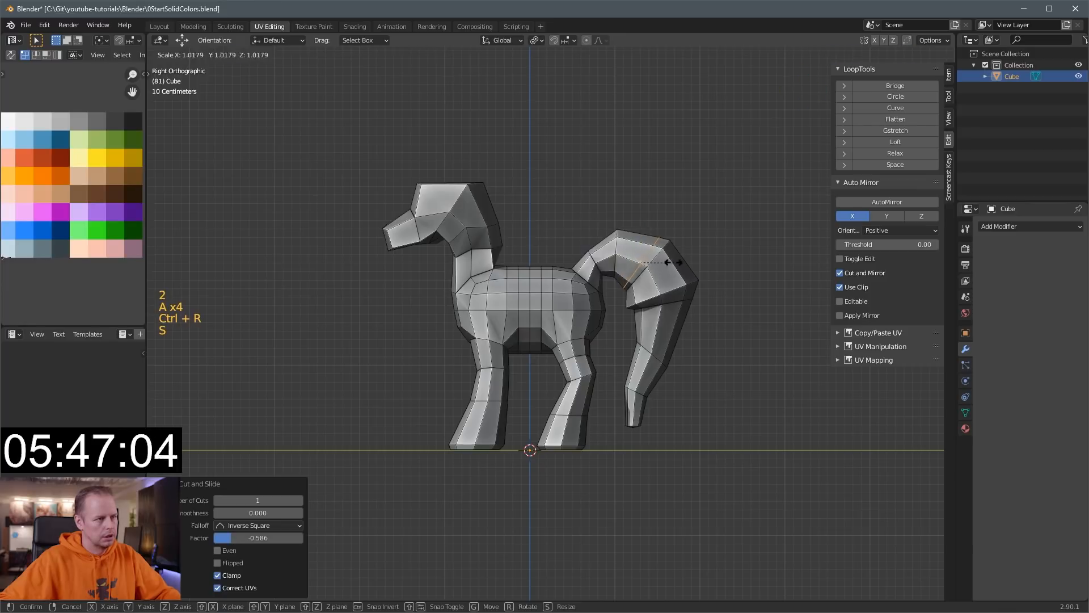
click(682, 260)
key(g)
click(613, 258)
Add a loop cut to the rising tail segment near the rump and enlarge it about 1.524 times.
key(ctrl+r)
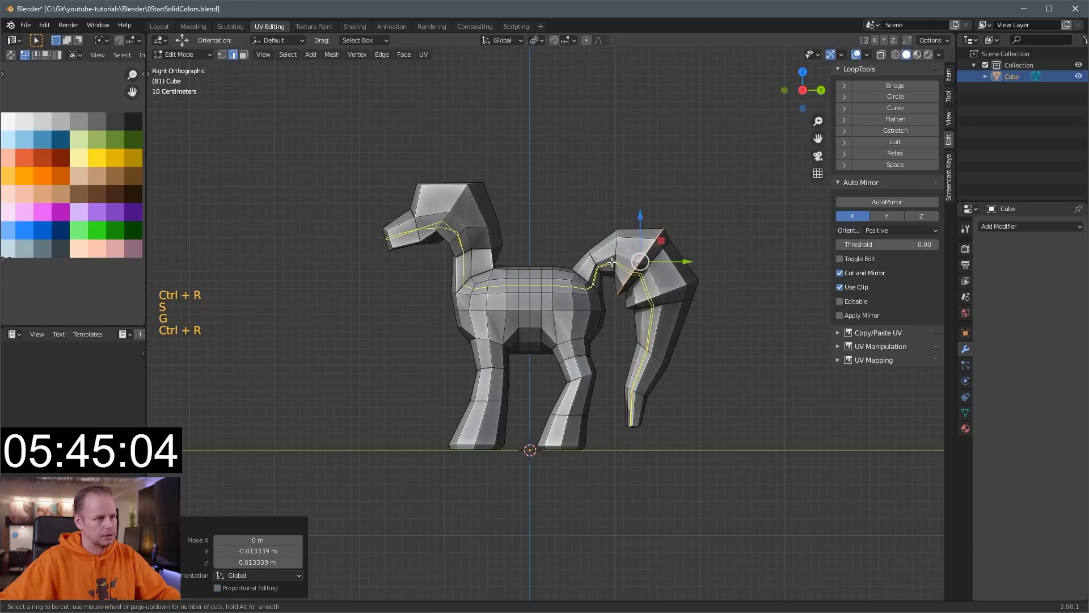
click(612, 257)
click(611, 256)
key(s)
click(632, 249)
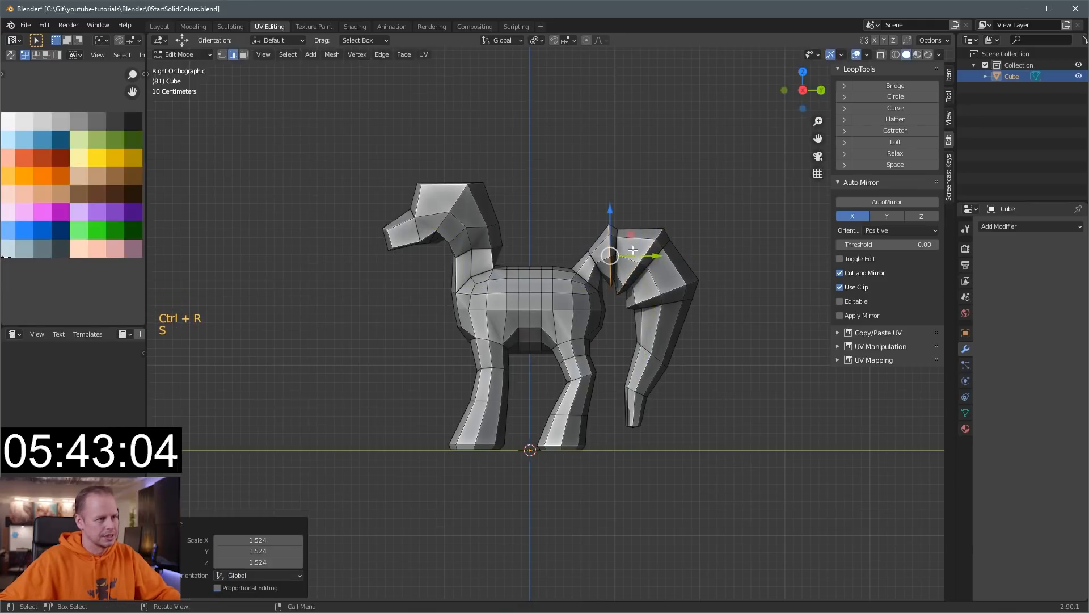
Add loop cuts to the two lower tail segments and enlarge each into a stepped tuft, the lower about 1.46 times.
click(659, 354)
click(673, 361)
key(s)
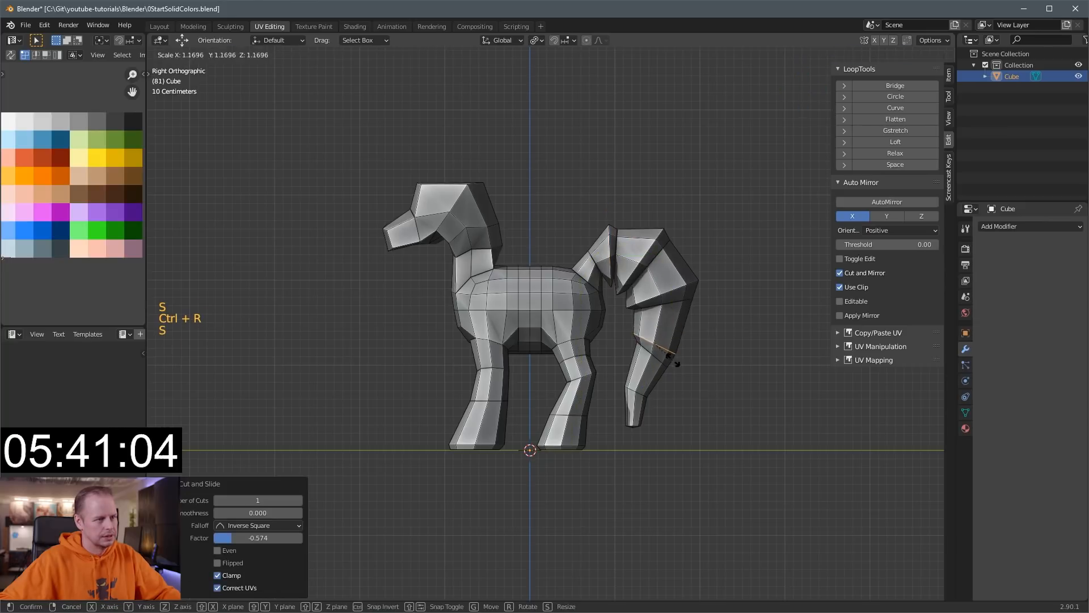
click(678, 359)
key(ctrl+r)
click(647, 376)
click(648, 383)
key(s)
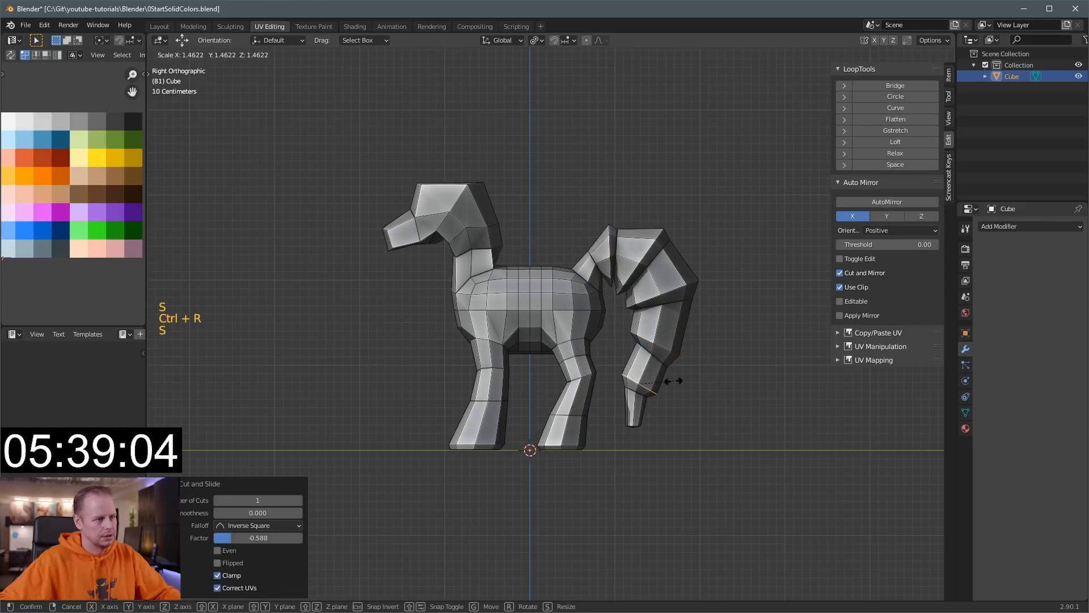
click(671, 376)
Add a centred lengthwise loop cut through the head.
middle_drag(671, 374, 542, 181)
key(3)
key(ctrl+r)
click(453, 178)
right_click(455, 178)
Raise the vertex at the middle of the head's top to form a peak.
key(2)
click(421, 191)
key(1)
click(427, 189)
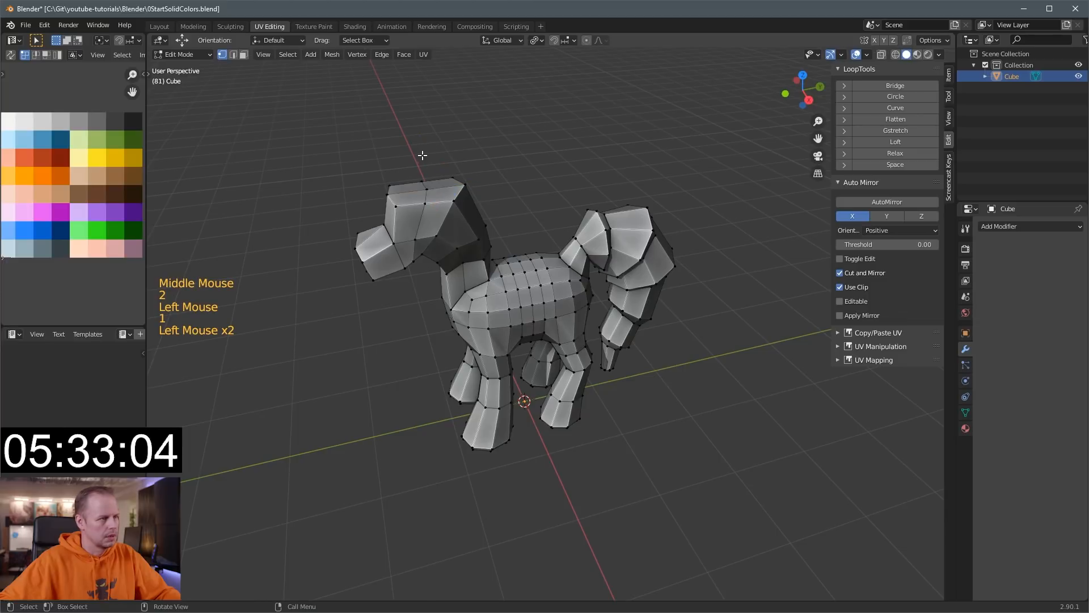
key(ctrl+z)
drag(423, 152, 427, 136)
Move one side edge of the muzzle's front about 0.037 m inwards and adjust its upper and lower corner vertices.
middle_drag(427, 136, 510, 164)
key(2)
drag(567, 238, 564, 238)
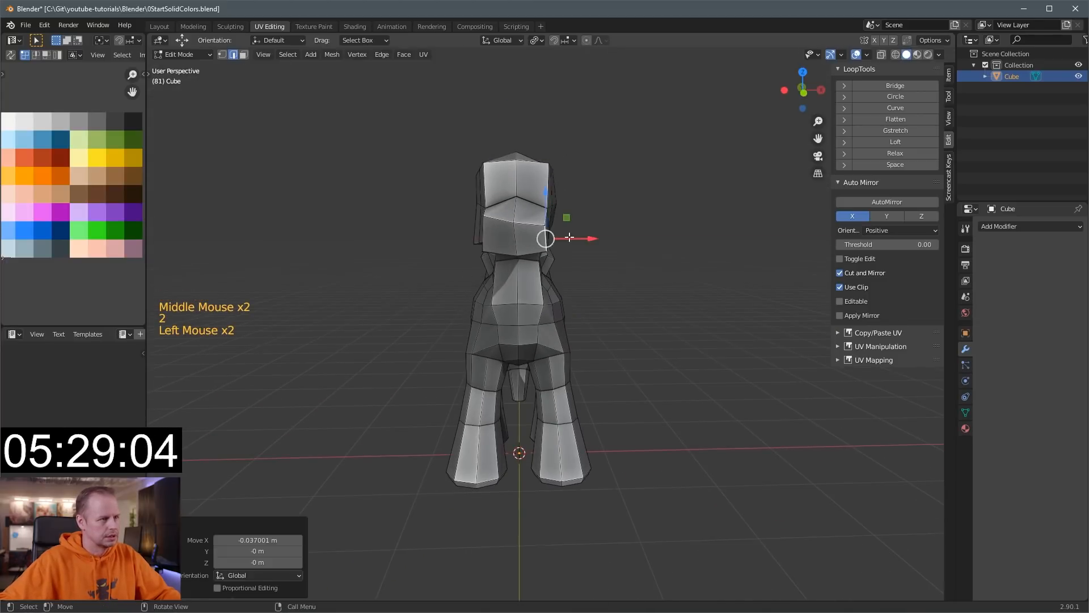
key(1)
click(549, 250)
key(g)
click(580, 244)
click(546, 226)
key(g)
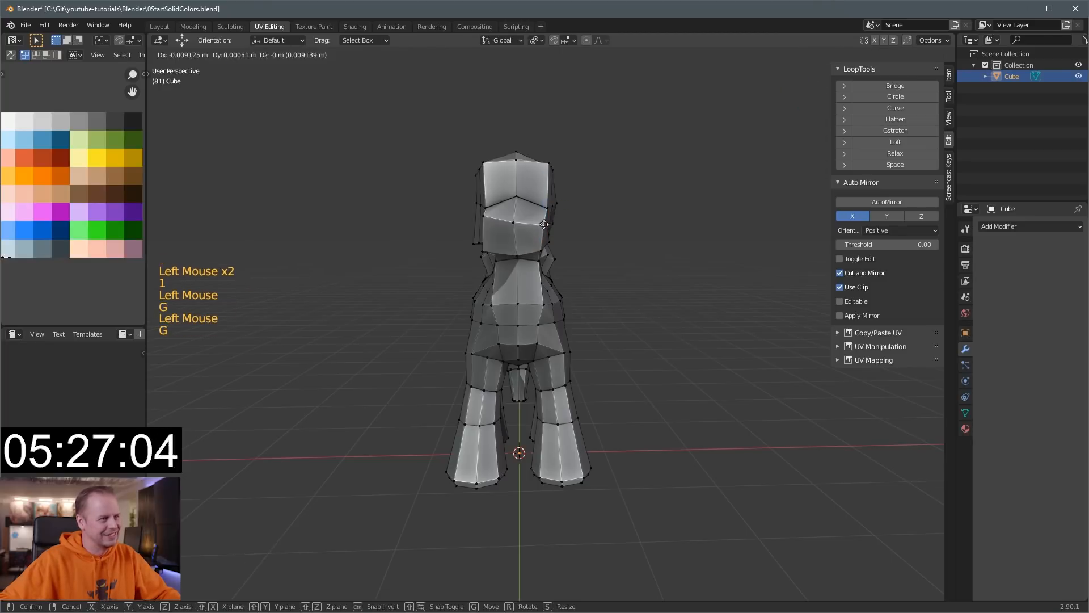
click(548, 225)
Select the centre edge on top of the muzzle and reposition it.
middle_drag(612, 208, 586, 211)
key(3)
click(503, 203)
key(2)
click(512, 205)
middle_drag(512, 205, 573, 192)
key(g)
click(584, 192)
Mirror the creature across the X axis with AutoMirror in Object Mode.
middle_drag(645, 201, 601, 205)
key(Tab)
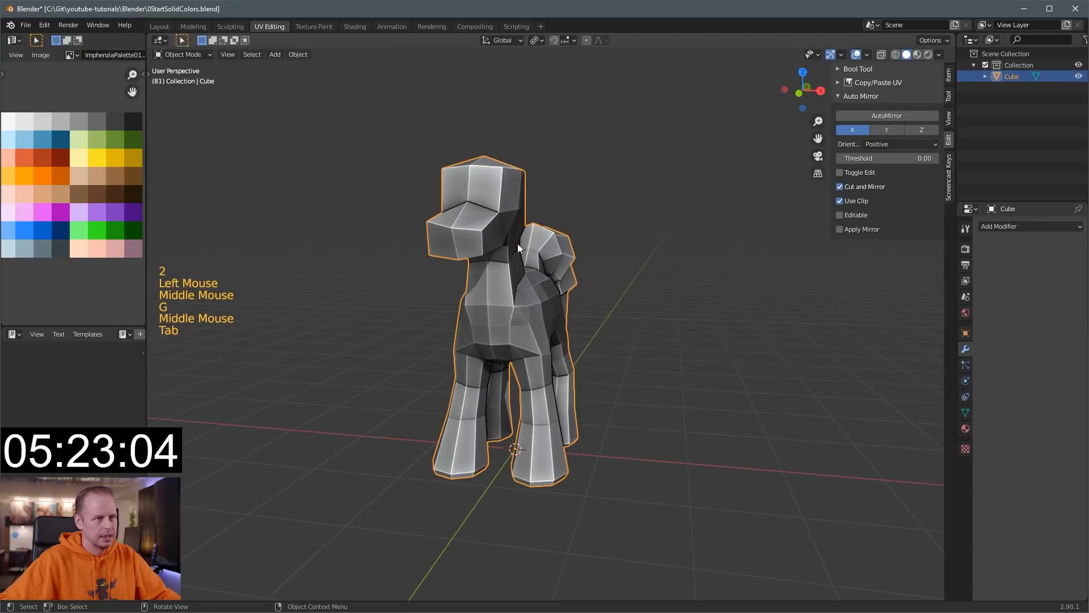
key(Tab)
key(Tab)
key(Tab)
click(886, 116)
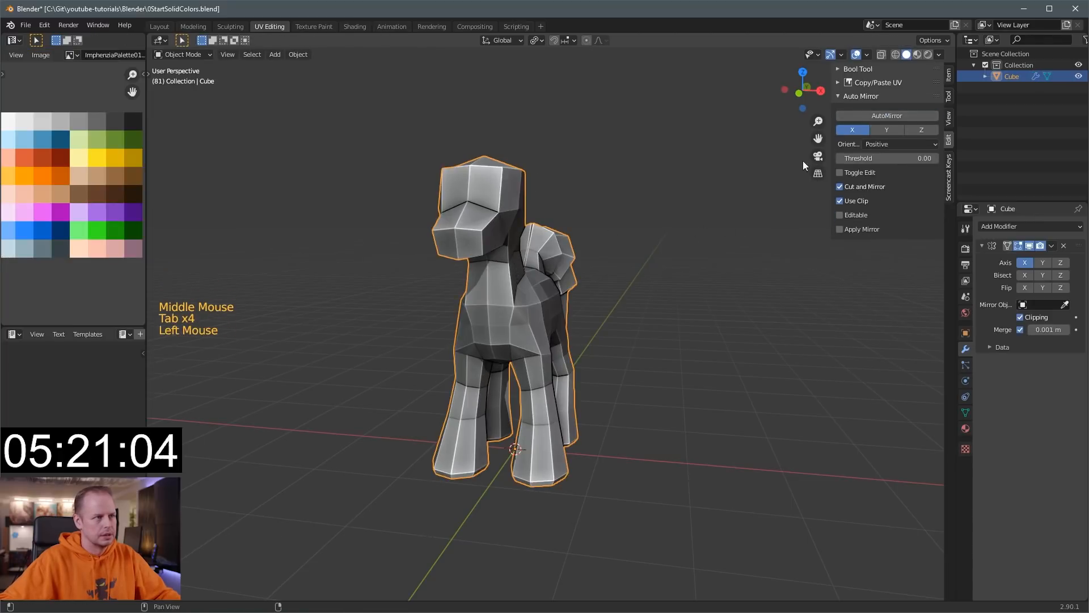
Apply the Mirror modifier to the creature in Object Mode.
key(Tab)
middle_drag(568, 227, 511, 238)
scroll(511, 239, up, 2)
key(ctrl)
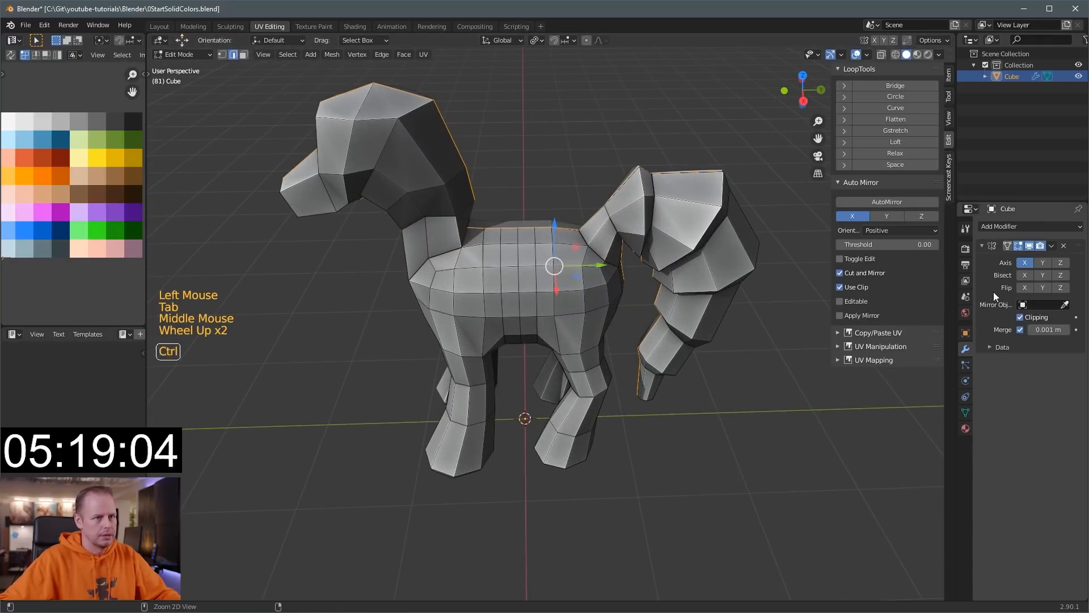
key(Tab)
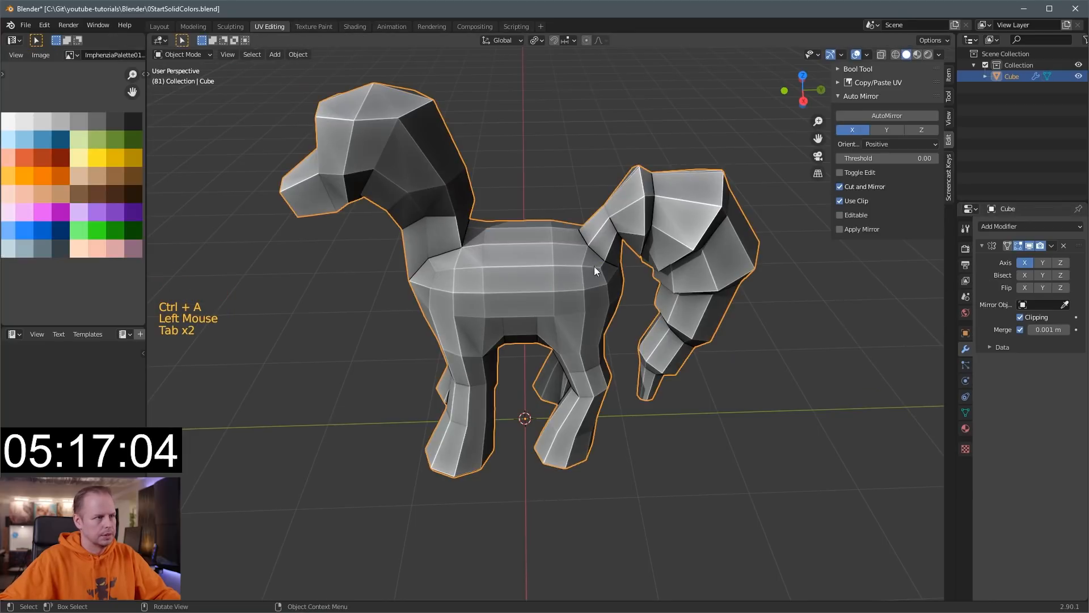
key(ctrl+a)
Move the midline vertex at the rear base of the neck back and up in the right view.
key(3)
middle_drag(558, 189, 600, 204)
click(468, 162)
key(Tab)
key(1)
click(590, 216)
key(KP_3)
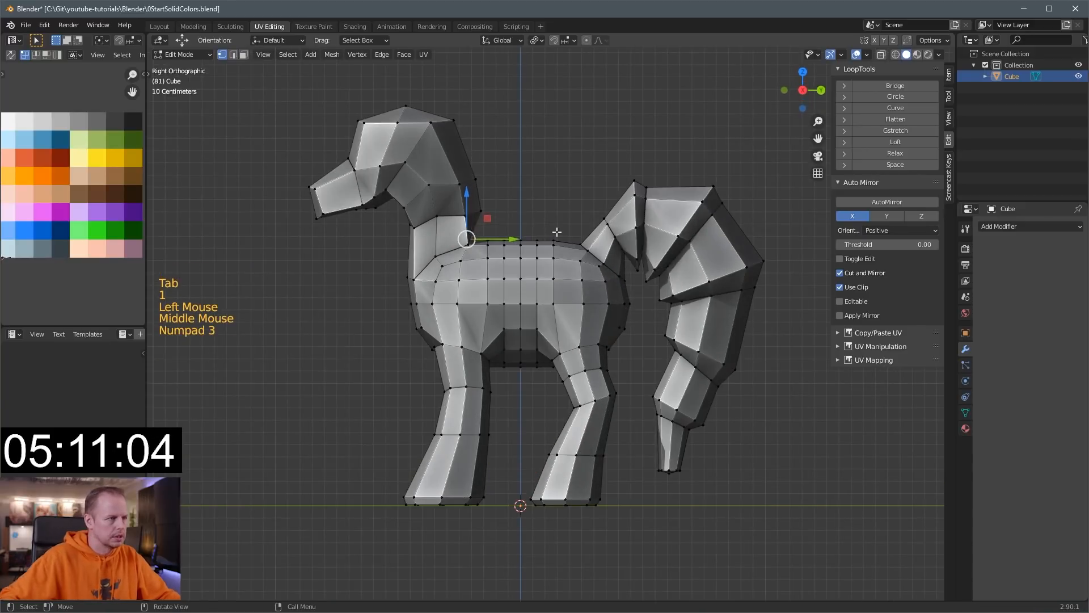
key(g)
click(568, 212)
Move the next spine vertex about 0.037 m back and 0.023 m up, and adjust the spine vertices behind the neck.
click(493, 236)
key(g)
click(500, 231)
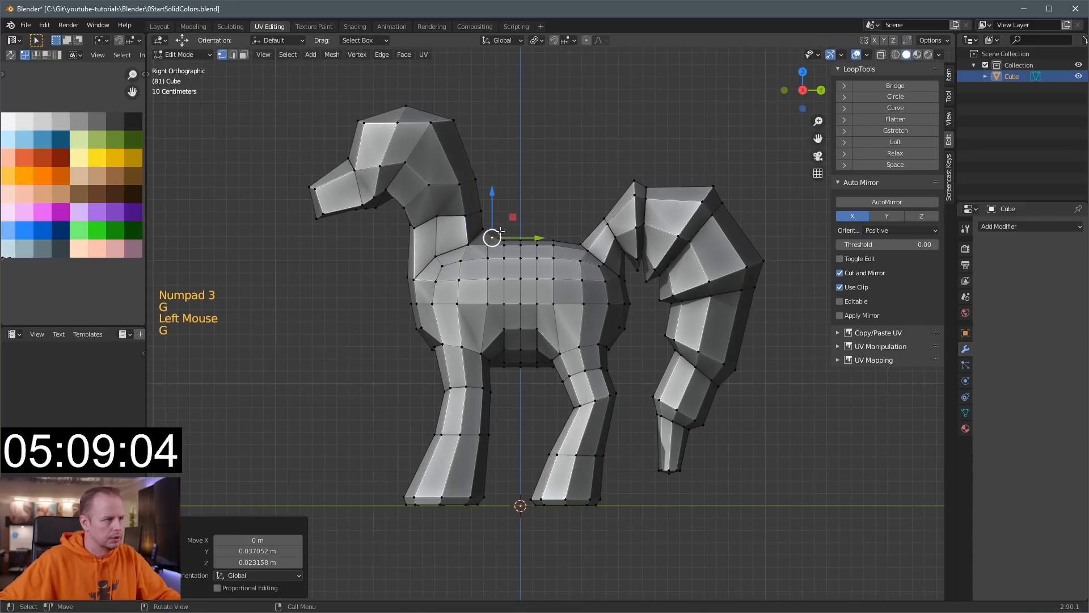
key(g)
click(504, 237)
click(524, 235)
key(g)
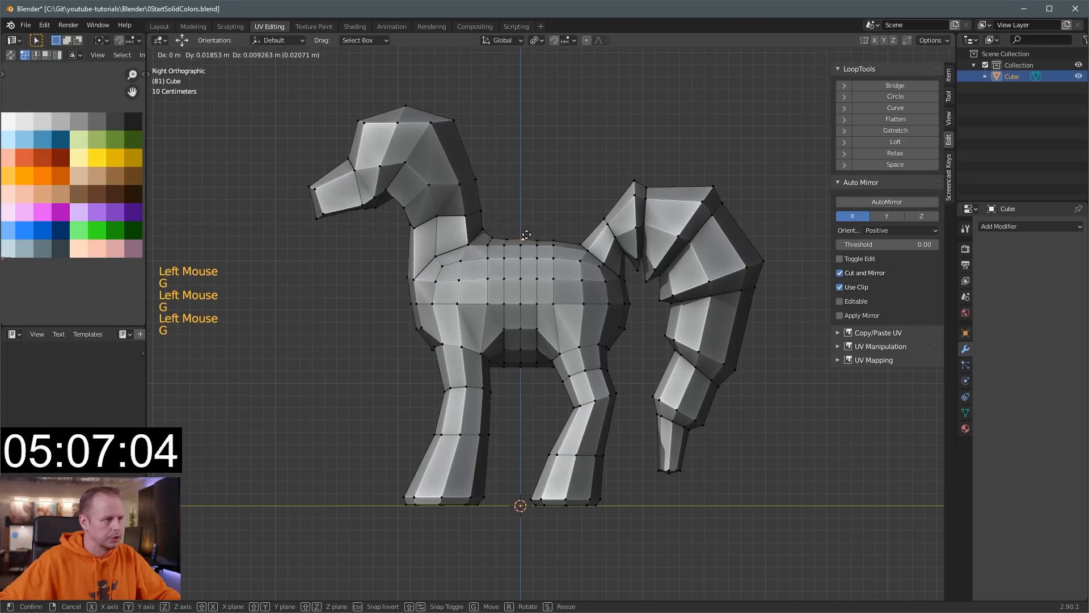
click(525, 236)
Select the strip of faces running from the neck's rear base up the neck and over the head's top.
key(3)
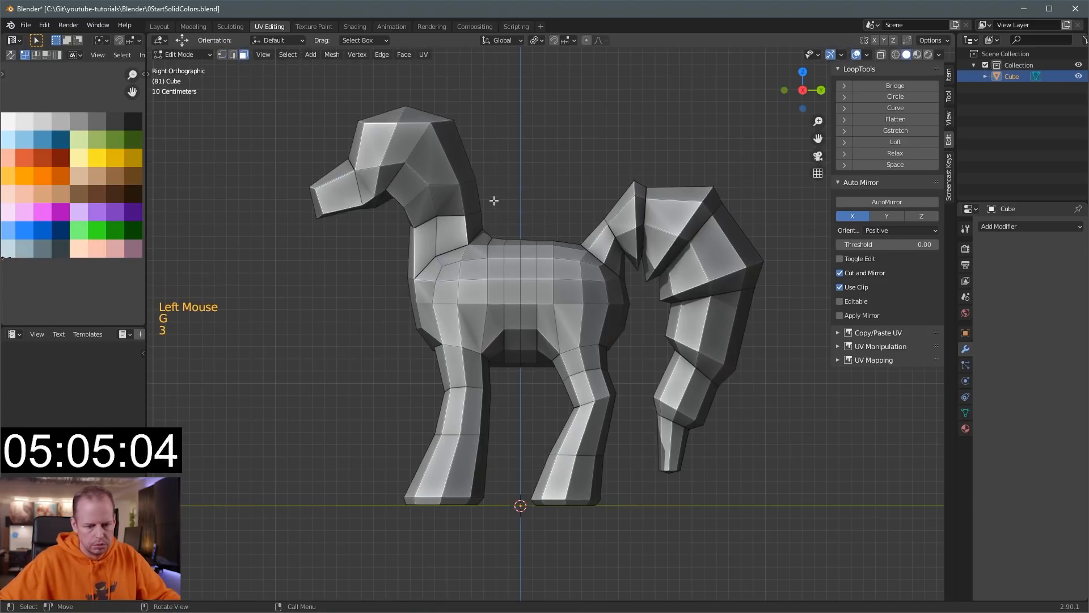
middle_drag(495, 201, 444, 219)
scroll(498, 138, up, 2)
key(3)
shift+middle_drag(499, 138, 462, 336)
shift+click(472, 342)
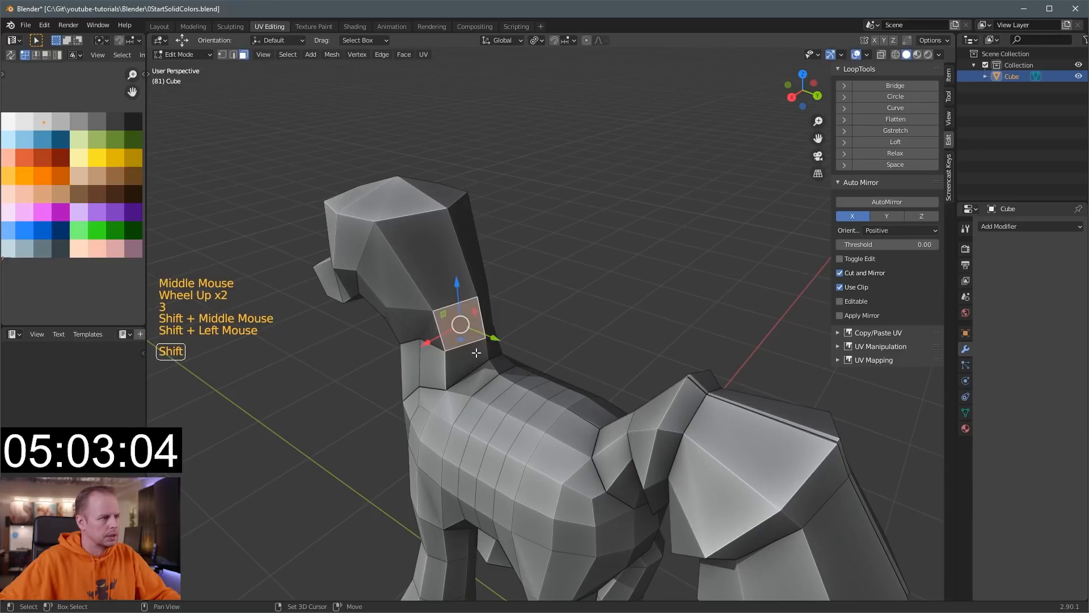
shift+click(476, 353)
shift+click(446, 288)
middle_drag(446, 288, 488, 238)
shift+click(414, 241)
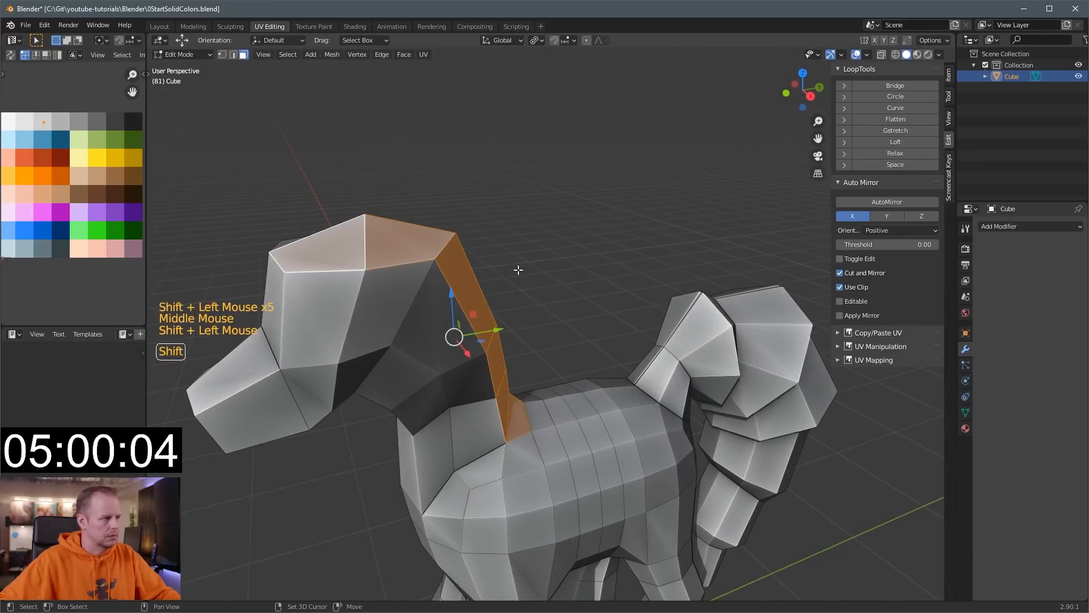
shift+click(355, 266)
Try to extrude the selected faces about 0.159 m as a mane and scale them to about 0.098 along X.
middle_drag(355, 267, 544, 304)
key(e)
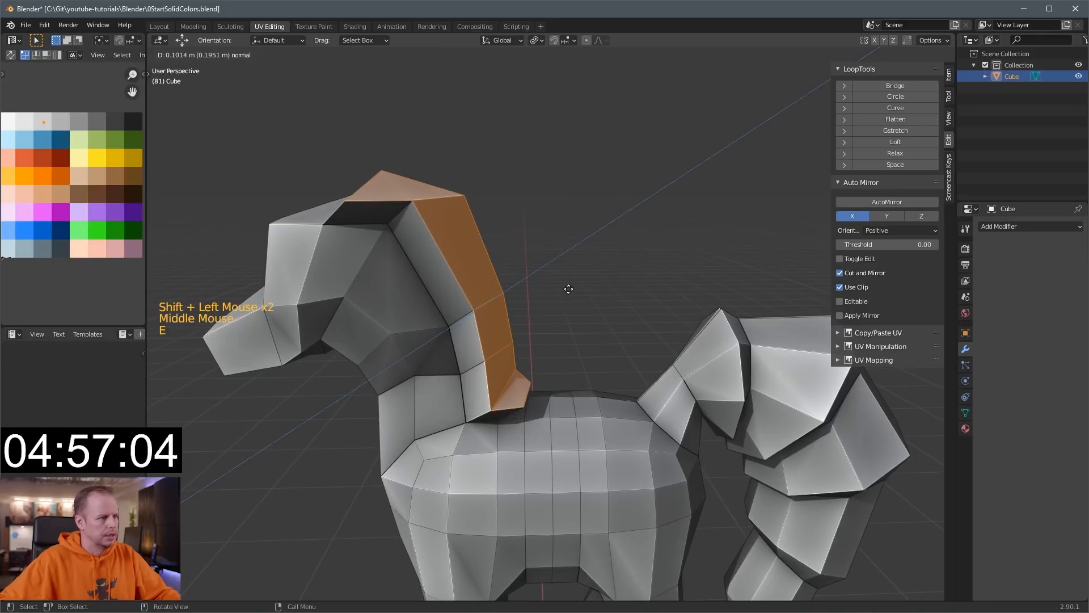
click(588, 275)
middle_drag(587, 275, 466, 298)
key(s)
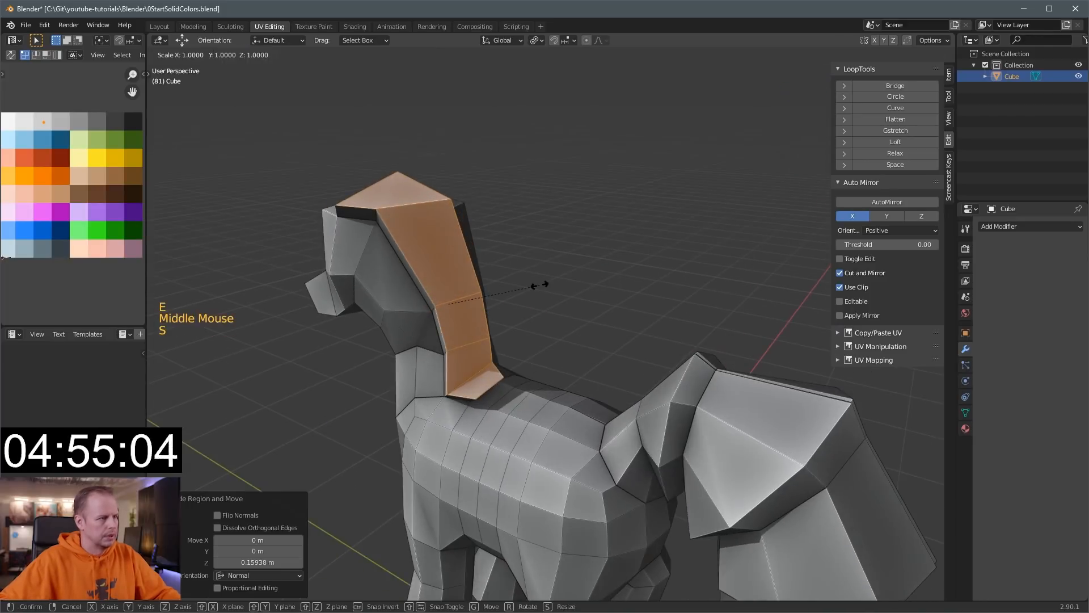
key(x)
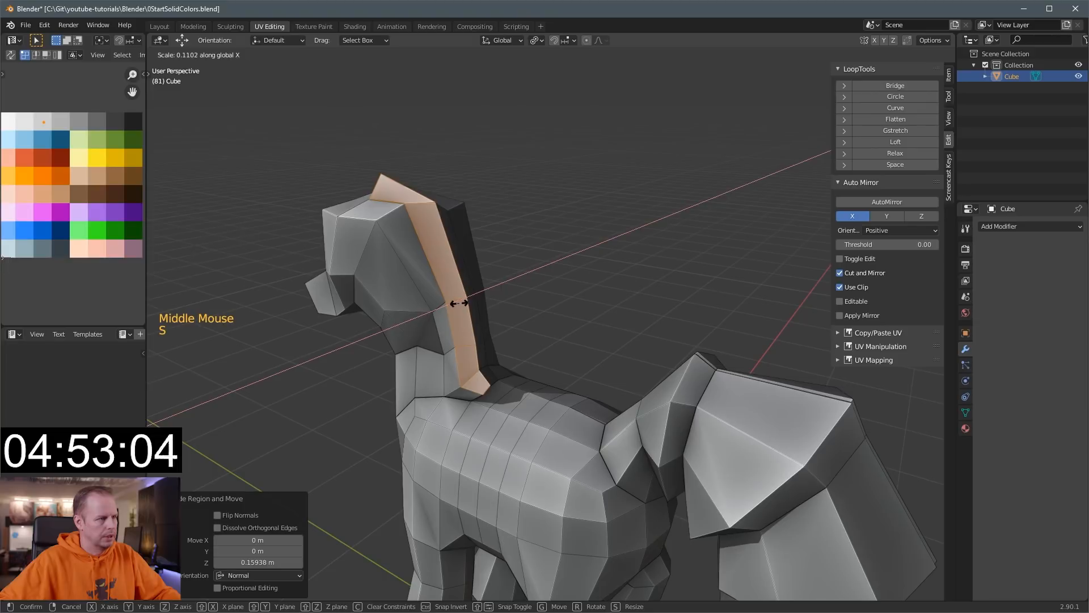
click(457, 303)
Undo the mane's X scaling and extrusion.
middle_drag(531, 356, 480, 343)
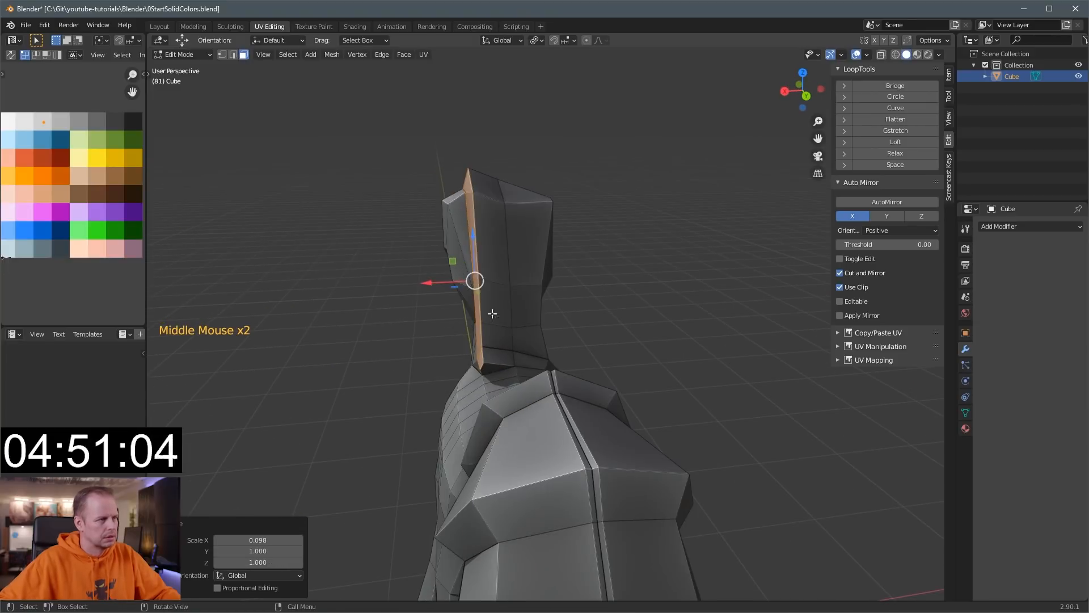
key(ctrl+z)
key(ctrl+z)
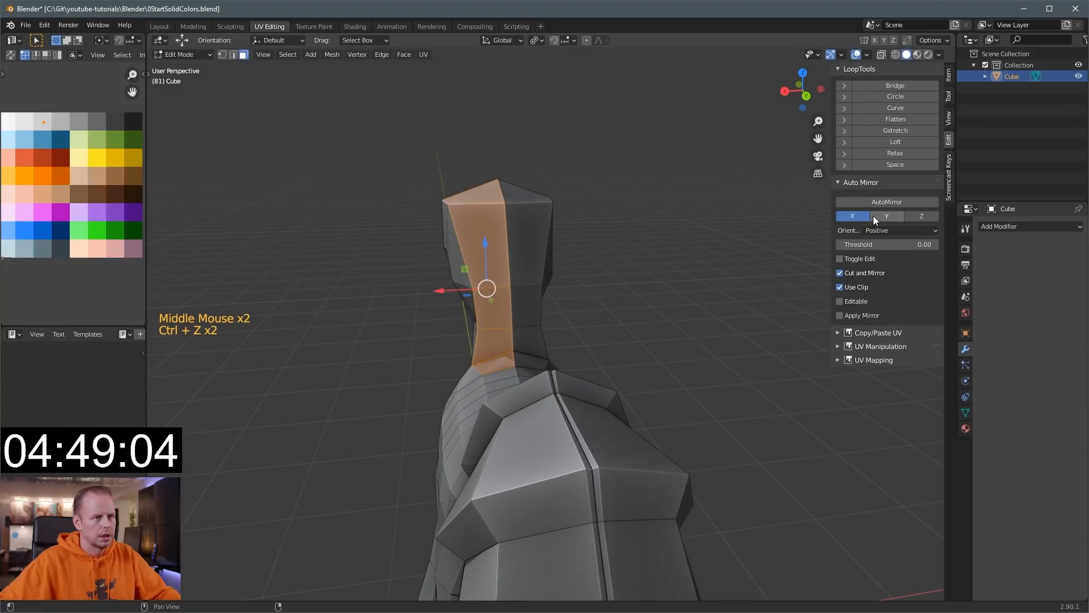
Add the matching faces on the other side of the neck and head's top to the selected strip.
key(Tab)
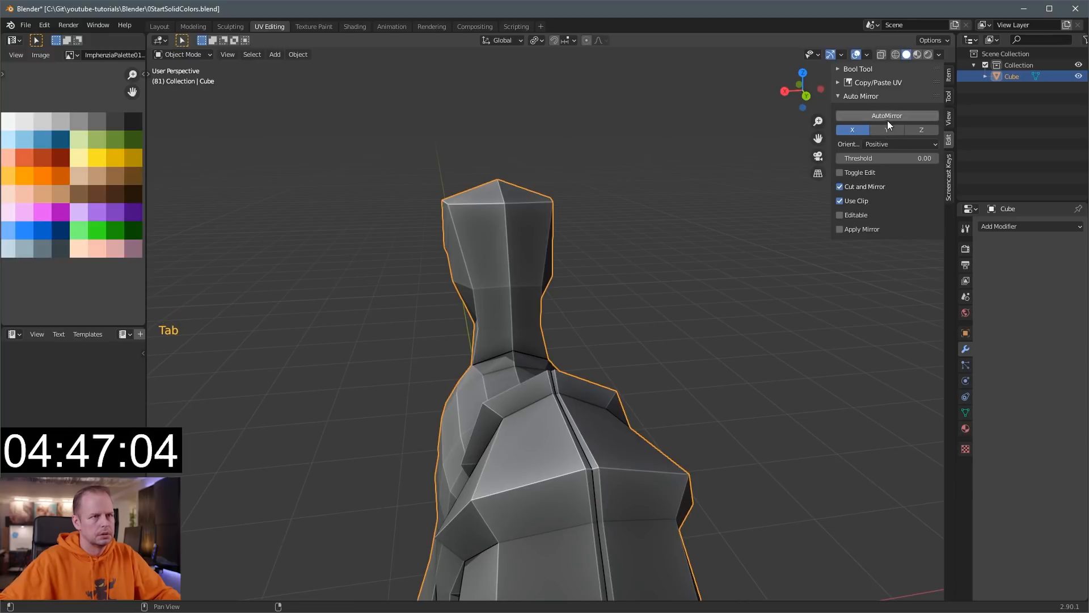
key(Tab)
middle_drag(574, 269, 554, 310)
shift+click(554, 309)
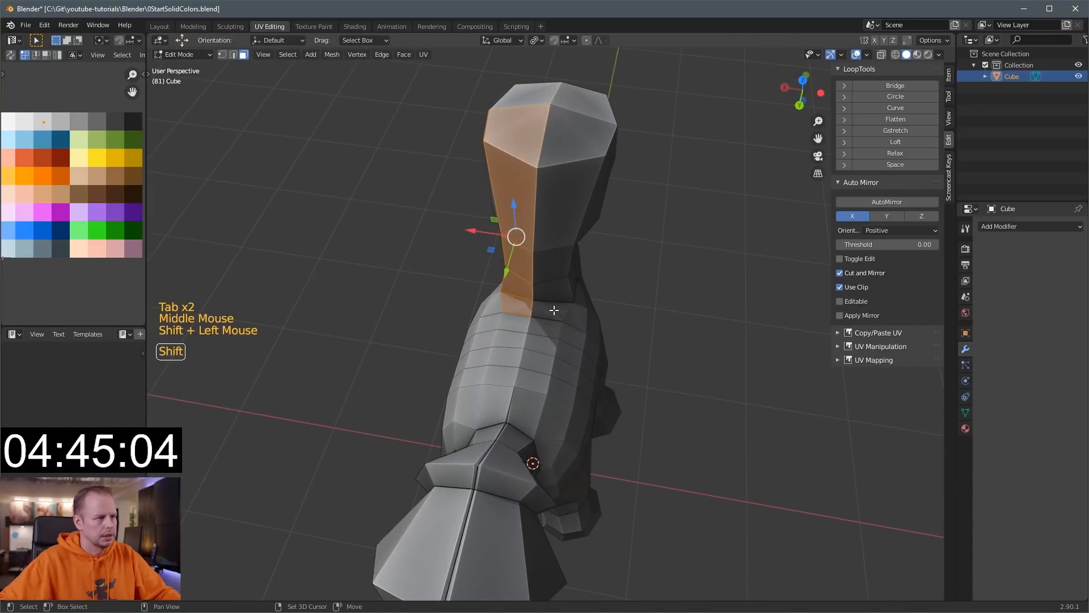
shift+click(558, 267)
shift+click(567, 209)
shift+click(567, 152)
middle_drag(580, 253, 619, 236)
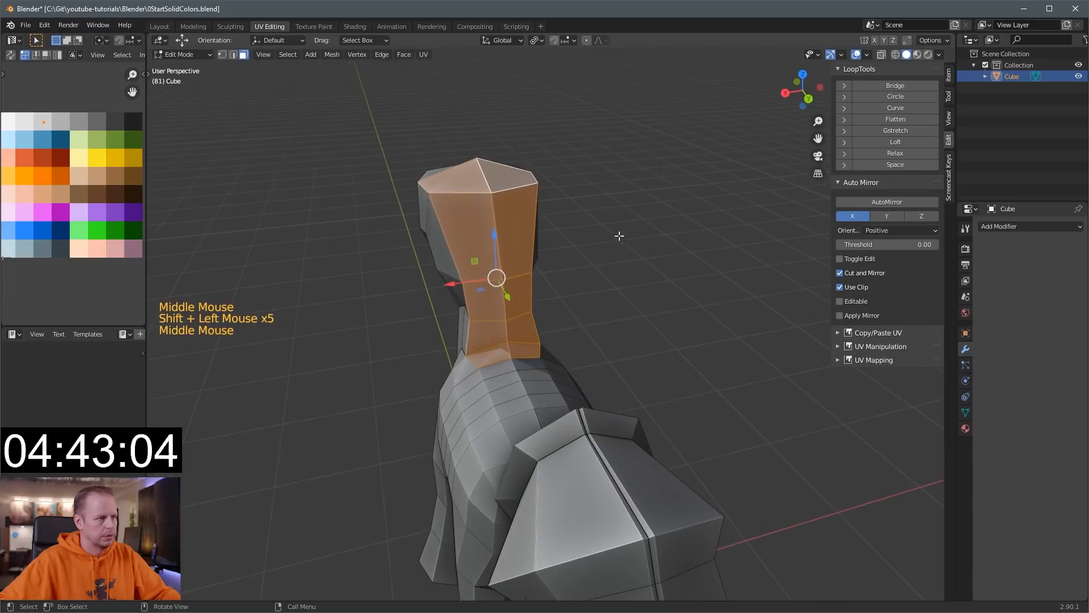
key(i)
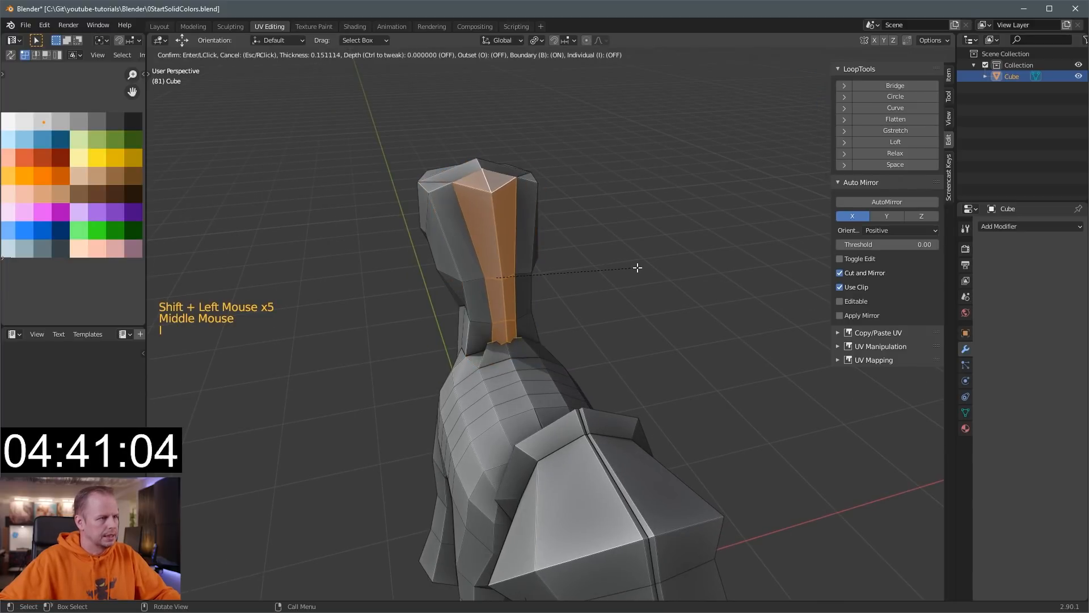
key(ctrl+z)
shift+click(528, 227)
middle_drag(527, 227, 624, 261)
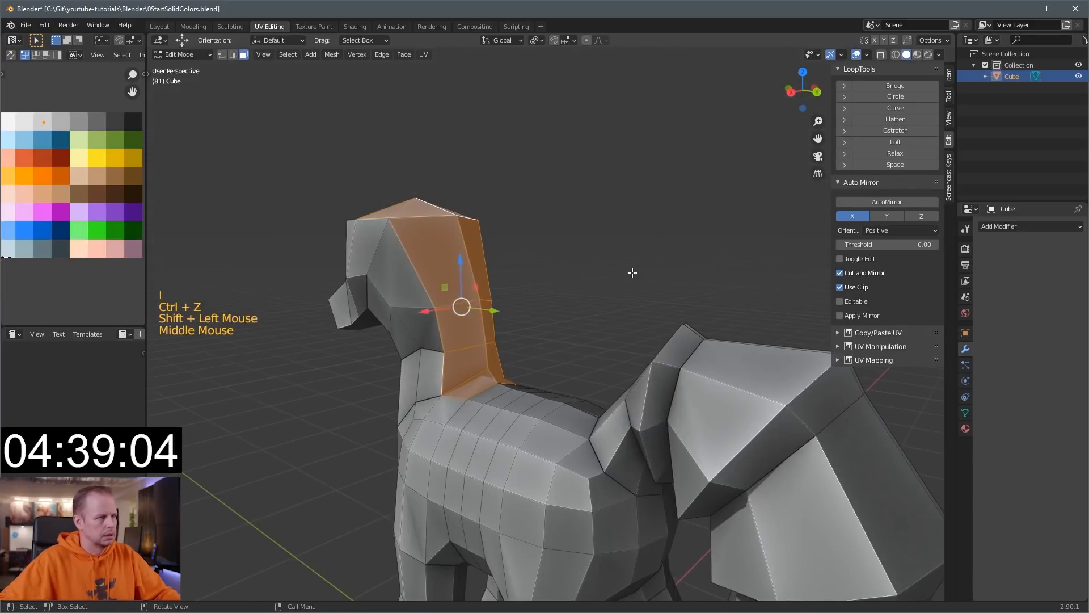
Extrude the selected neck and head strip about 0.106 m and scale it to about 0.5 along X.
key(e)
key(s)
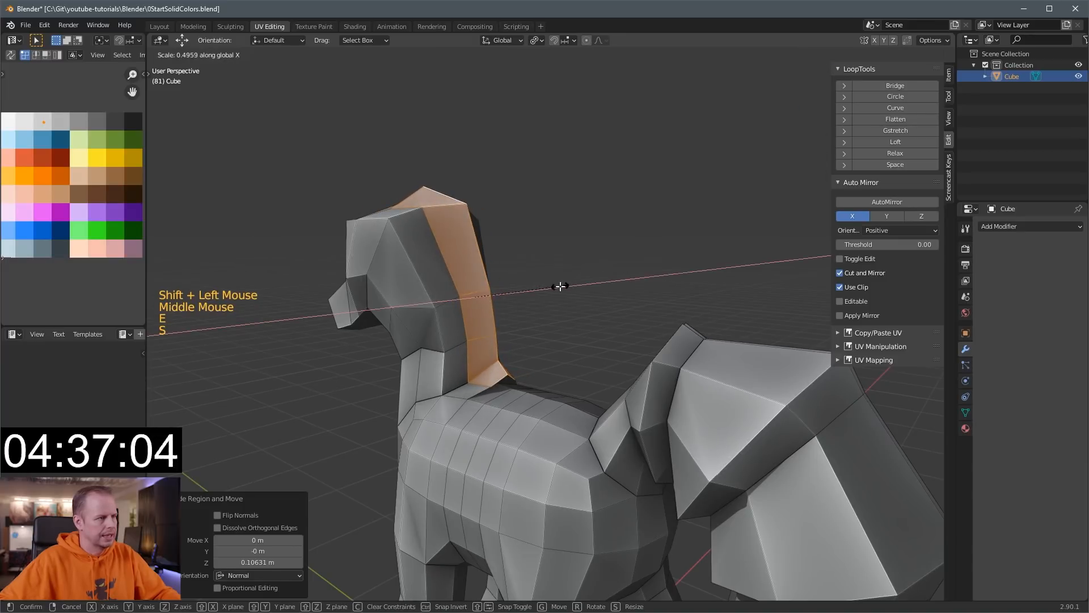
click(560, 286)
Fatten the extruded strip outward by about 0.042 m.
middle_drag(560, 286, 607, 260)
middle_drag(529, 282, 560, 260)
key(alt+s)
click(513, 264)
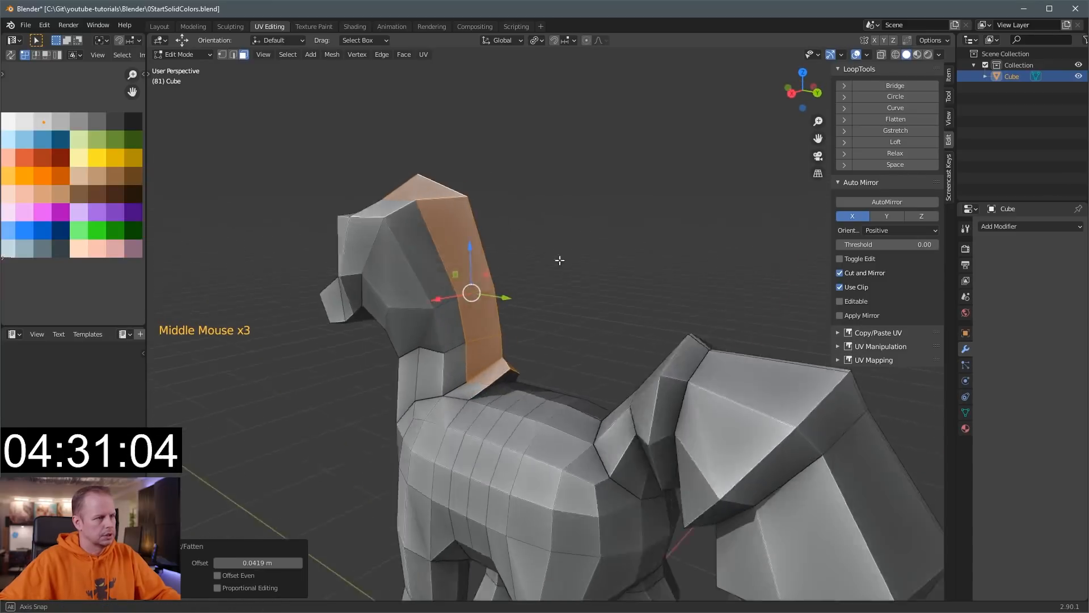
Move the three rear centre vertices at the mane's lower end up and forward, the lowest about 0.043 m forward and 0.040 m up.
key(1)
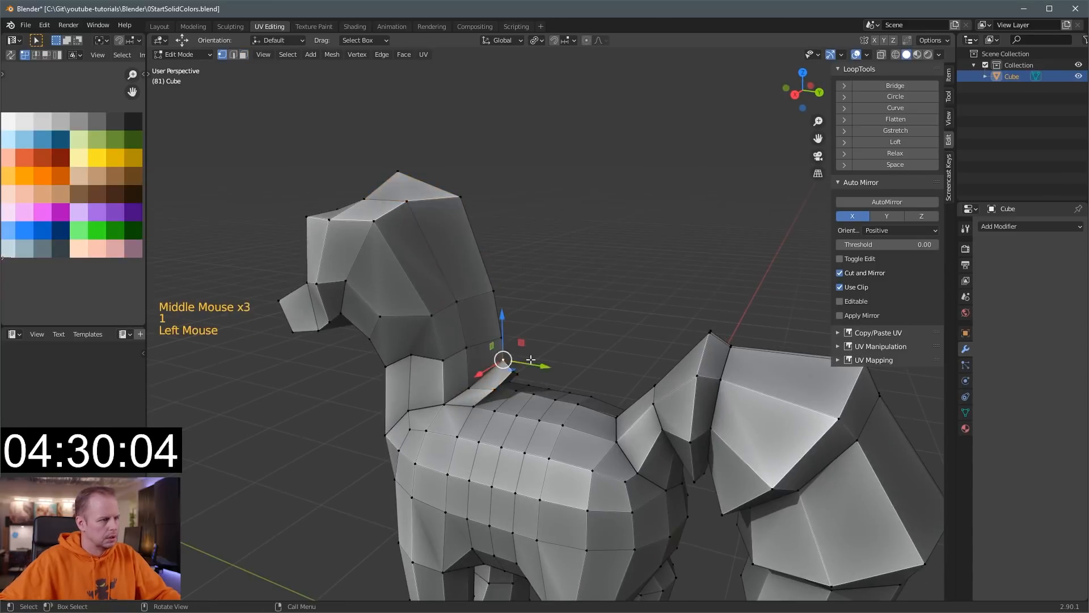
middle_drag(531, 360, 487, 339)
click(506, 336)
key(g)
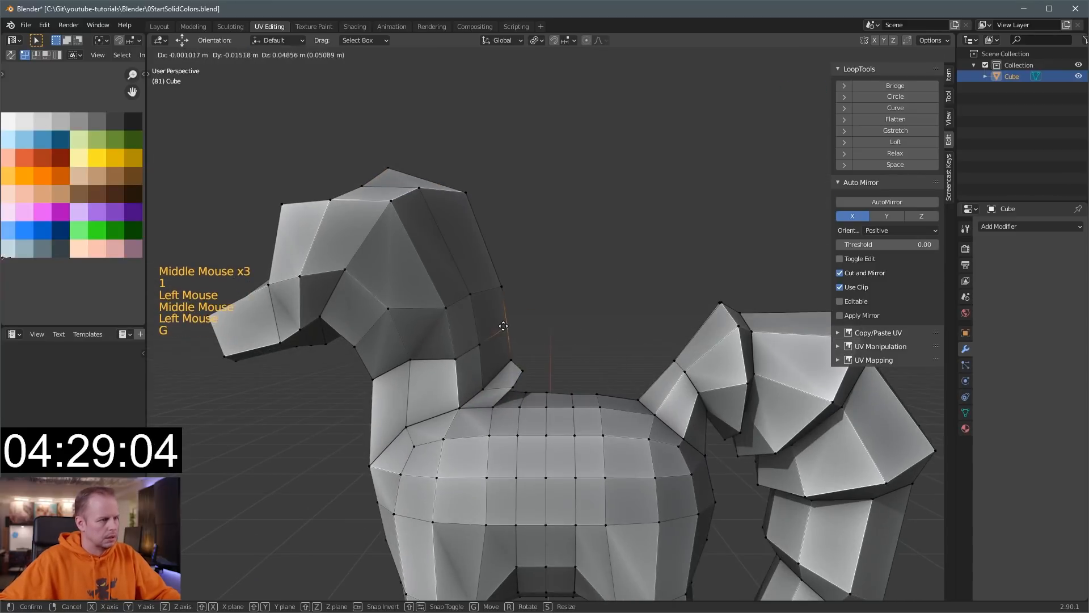
click(505, 321)
click(510, 358)
key(g)
click(510, 338)
click(523, 366)
key(g)
click(516, 358)
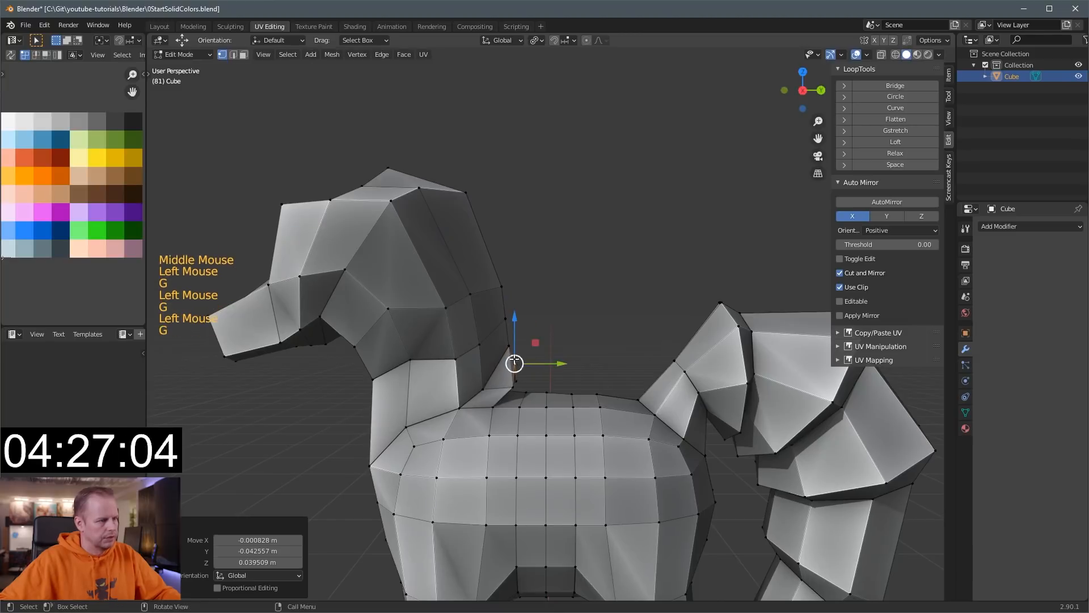
Try to slide the side vertex at the mane's lower end along its edge by a factor of about 0.458.
middle_drag(515, 359, 477, 363)
click(500, 385)
middle_drag(538, 376, 536, 376)
key(g)
key(g)
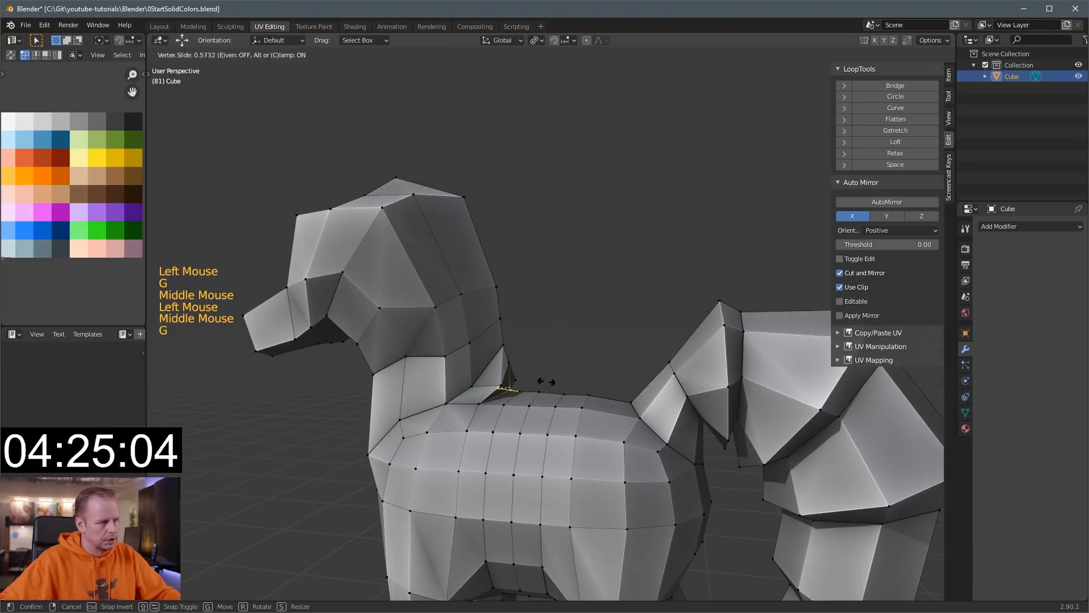
click(534, 375)
click(488, 385)
key(g)
key(g)
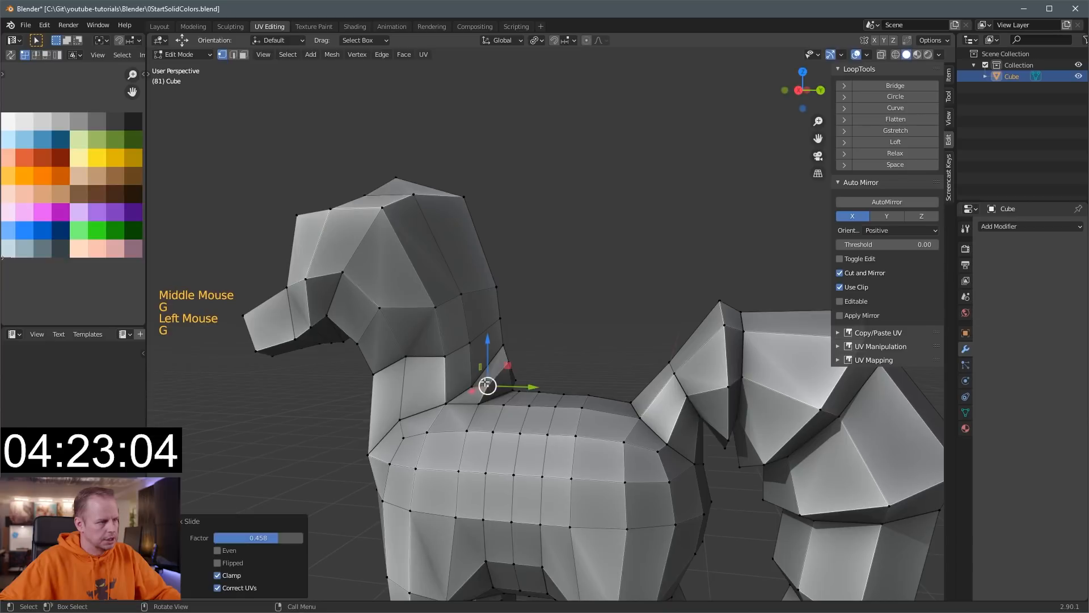
key(ctrl+z)
Mirror the mesh across the X axis with AutoMirror, using cut and mirror with clipping.
key(Tab)
key(Tab)
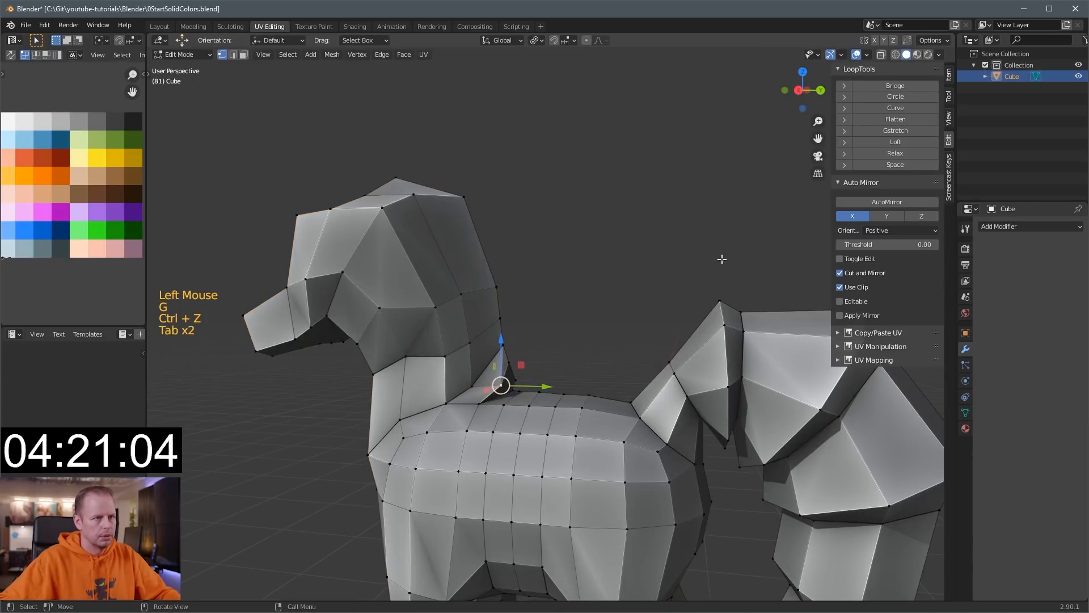
click(905, 202)
key(Tab)
middle_drag(511, 318, 488, 381)
key(Tab)
Slide the side vertices at the mane's lower end along their edges to even out the neck transition.
click(486, 384)
key(g)
key(g)
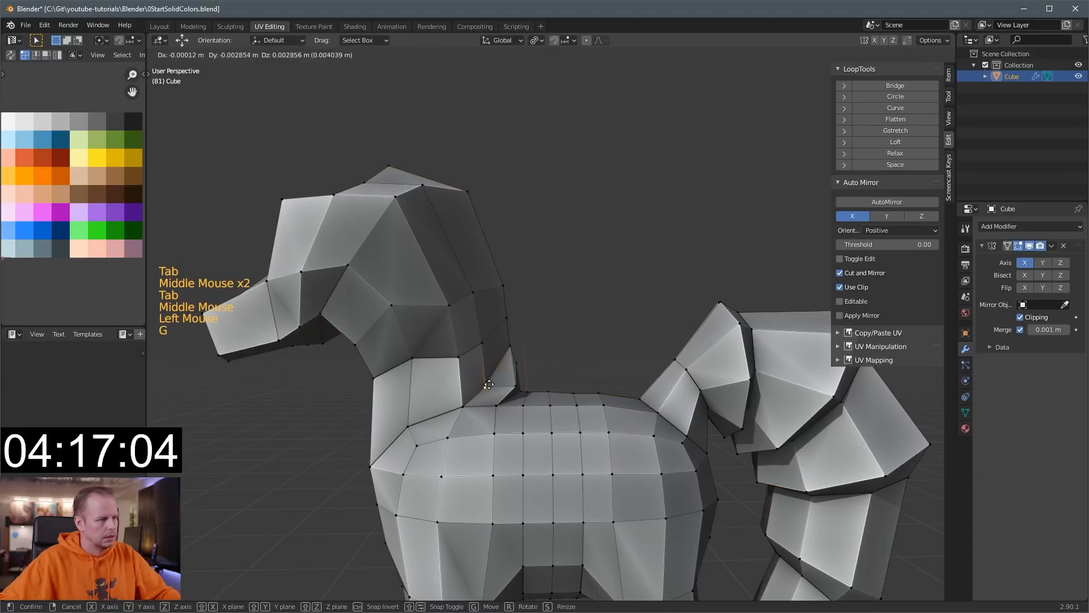
click(514, 386)
key(g)
key(g)
click(499, 374)
click(482, 344)
key(g)
key(g)
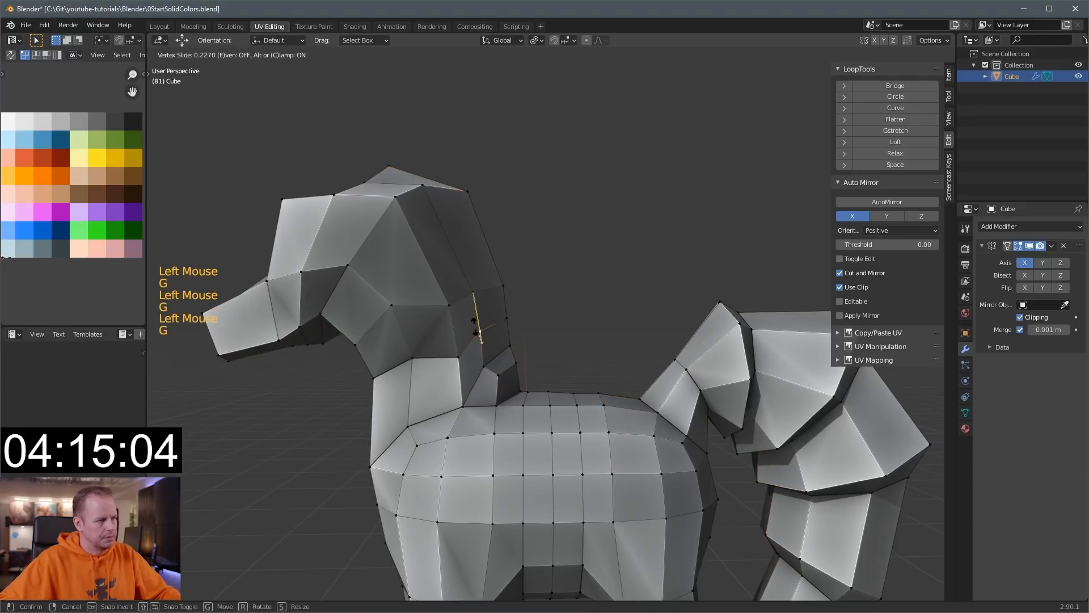
click(480, 327)
Slide the first back edge directly behind the mane's base by a factor of about 0.2 toward the neck.
click(522, 390)
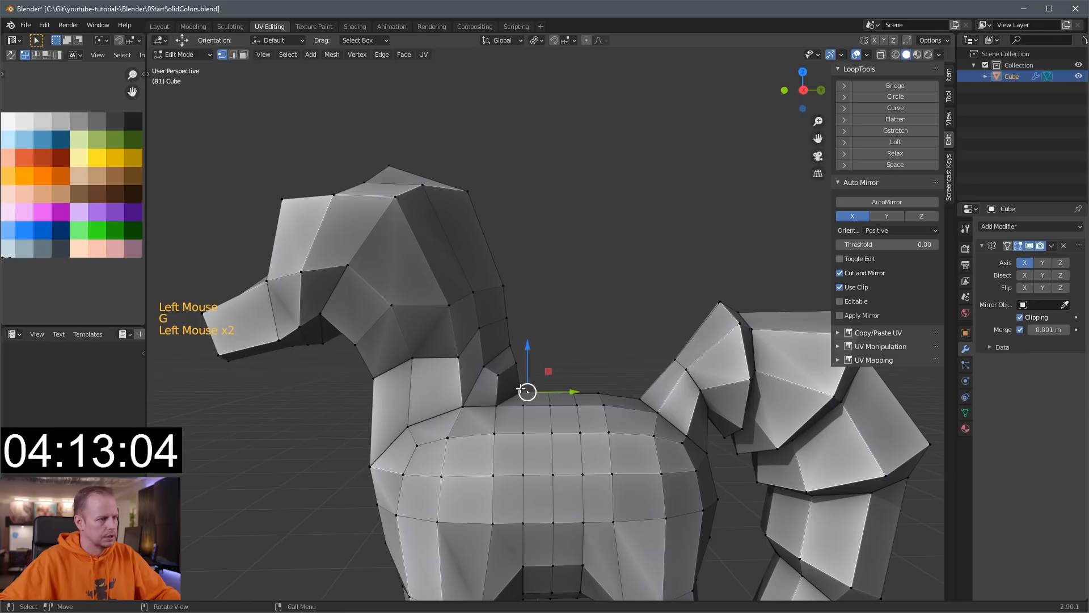
key(g)
key(g)
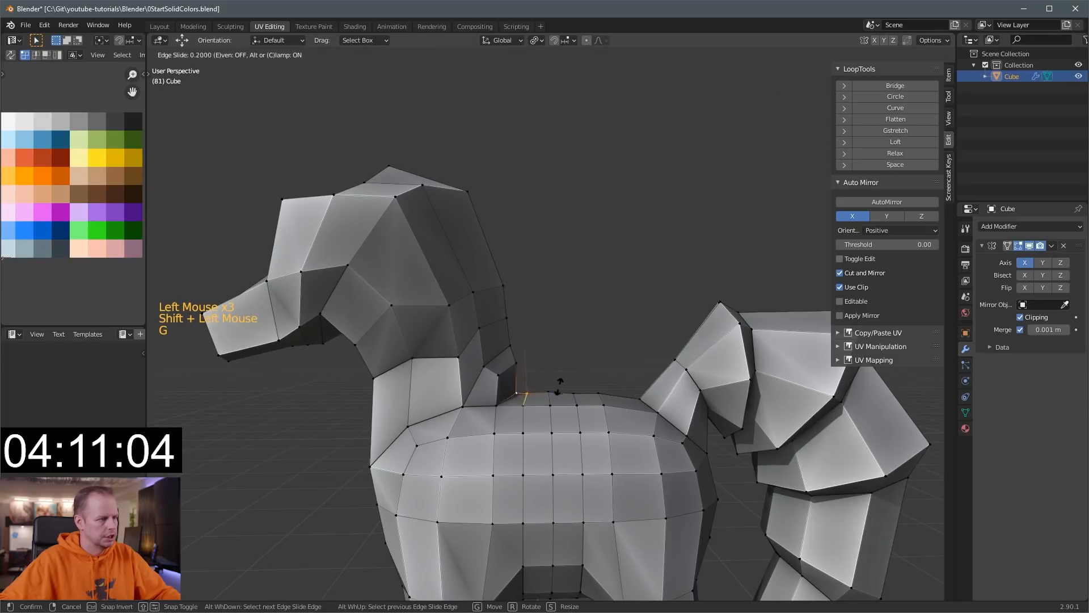
click(558, 387)
Select the strip of faces from the head's top down to the mane's base and extrude it about 0.152 m.
key(3)
middle_drag(548, 268, 450, 244)
click(417, 279)
shift+click(450, 243)
shift+click(462, 278)
shift+click(479, 321)
shift+click(498, 361)
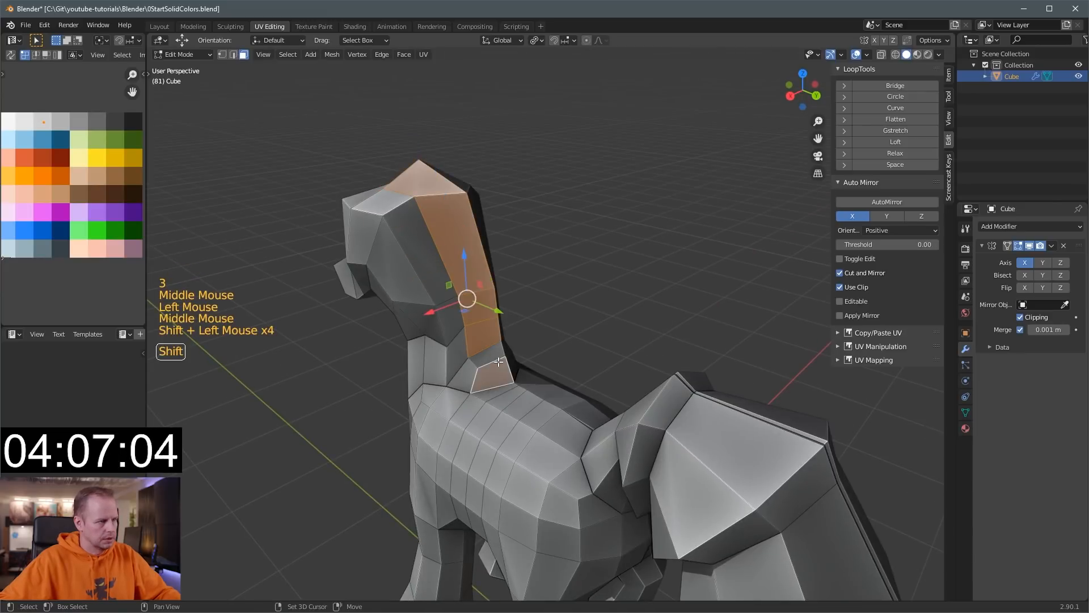
middle_drag(497, 353, 560, 323)
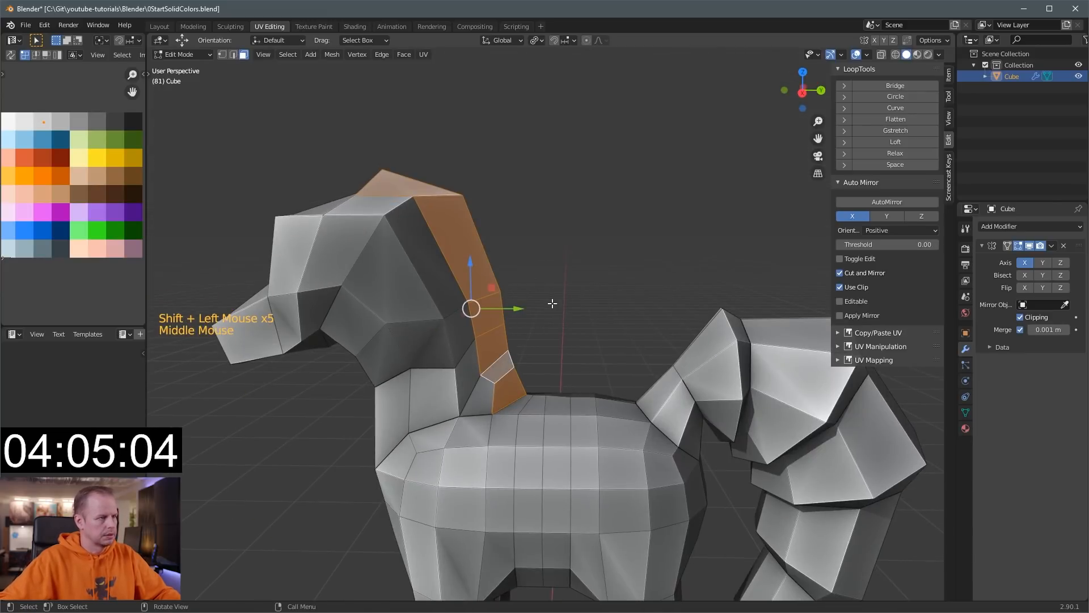
key(e)
click(568, 294)
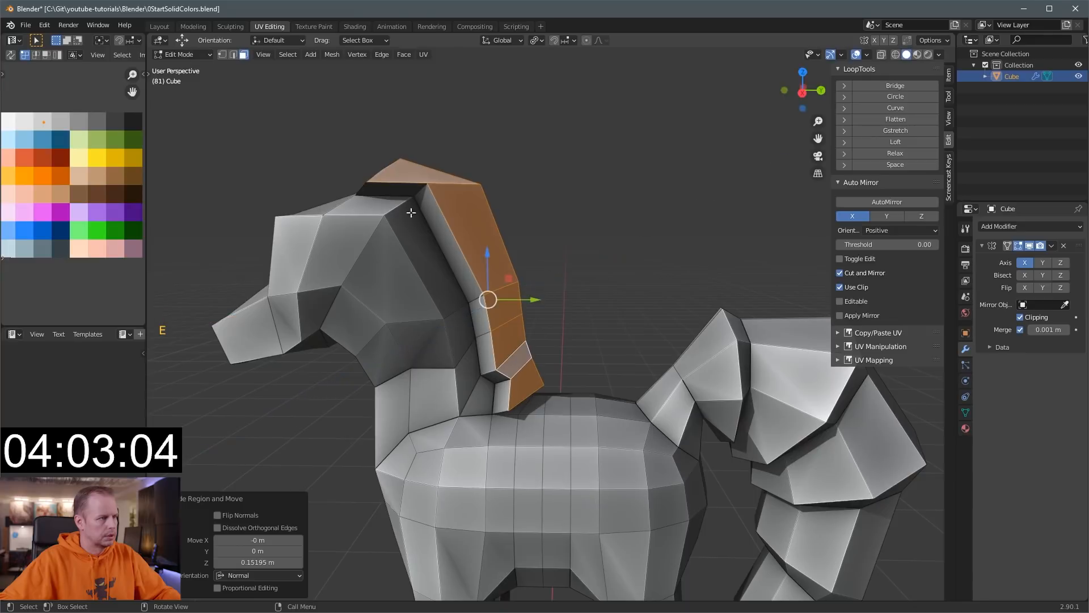
Move the mane's front edge above the forehead about 0.193 m forward and 0.080 m up in the right view.
middle_drag(411, 212, 420, 195)
click(414, 189)
key(2)
click(413, 166)
middle_drag(559, 279, 424, 192)
key(KP_3)
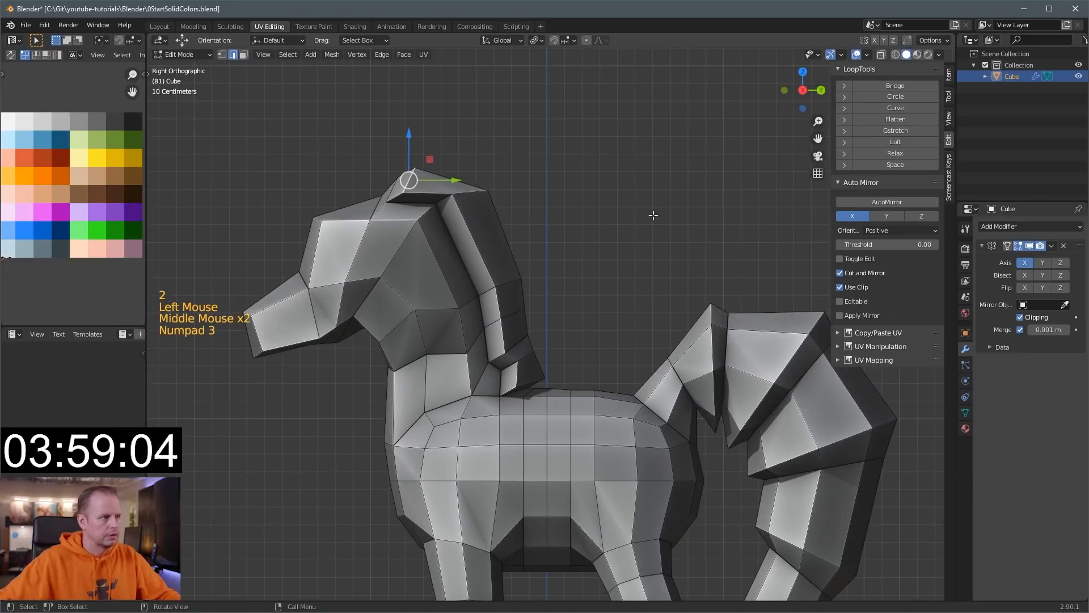
key(g)
click(582, 198)
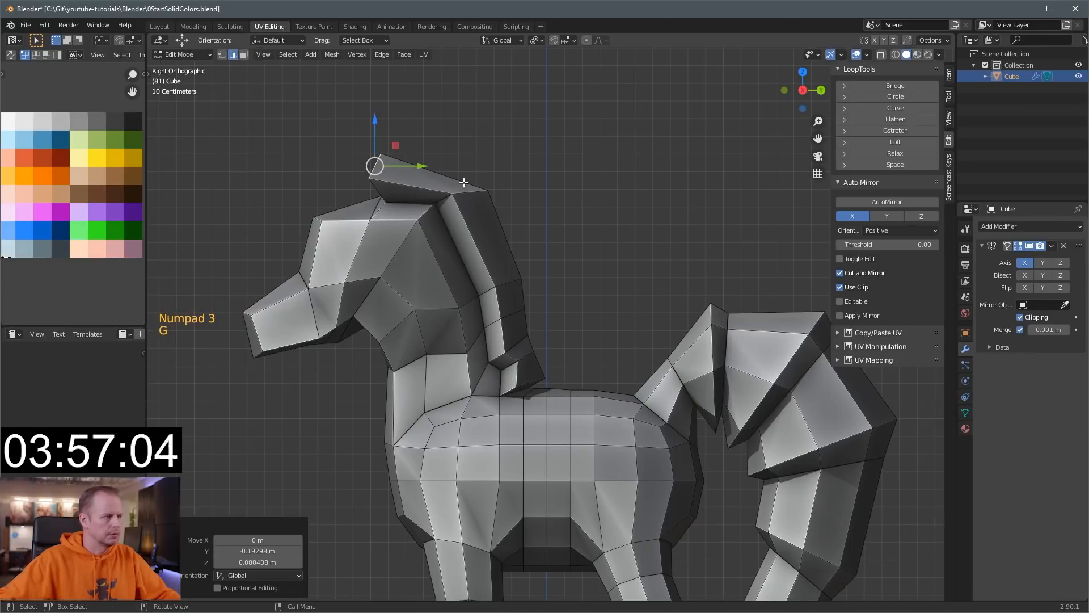
Move the mane's upper rear corner vertex about 0.055 m forward and 0.122 m up.
key(3)
click(438, 189)
key(2)
key(1)
click(490, 193)
key(g)
key(g)
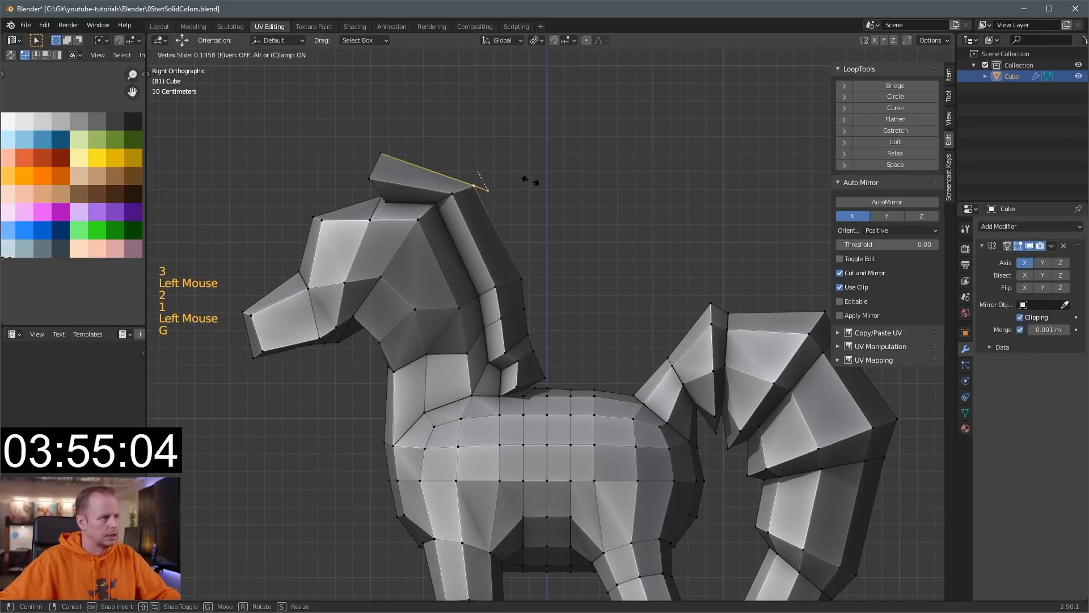
key(g)
click(529, 153)
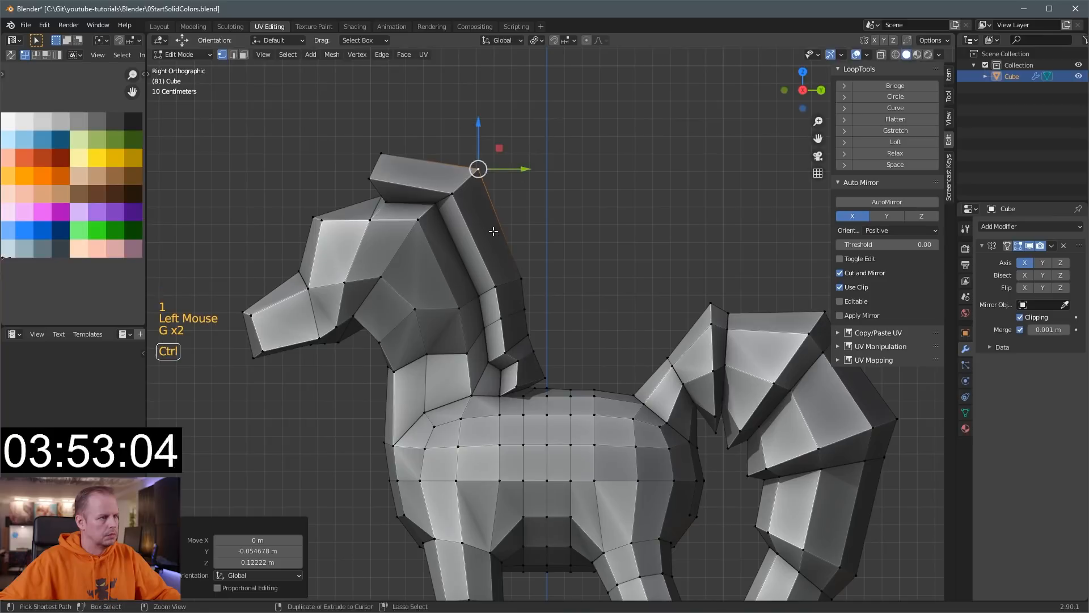
Add a centred loop cut across the upper neck and mane, and slightly rescale and shift it.
key(ctrl+r)
click(495, 235)
right_click(495, 239)
key(s)
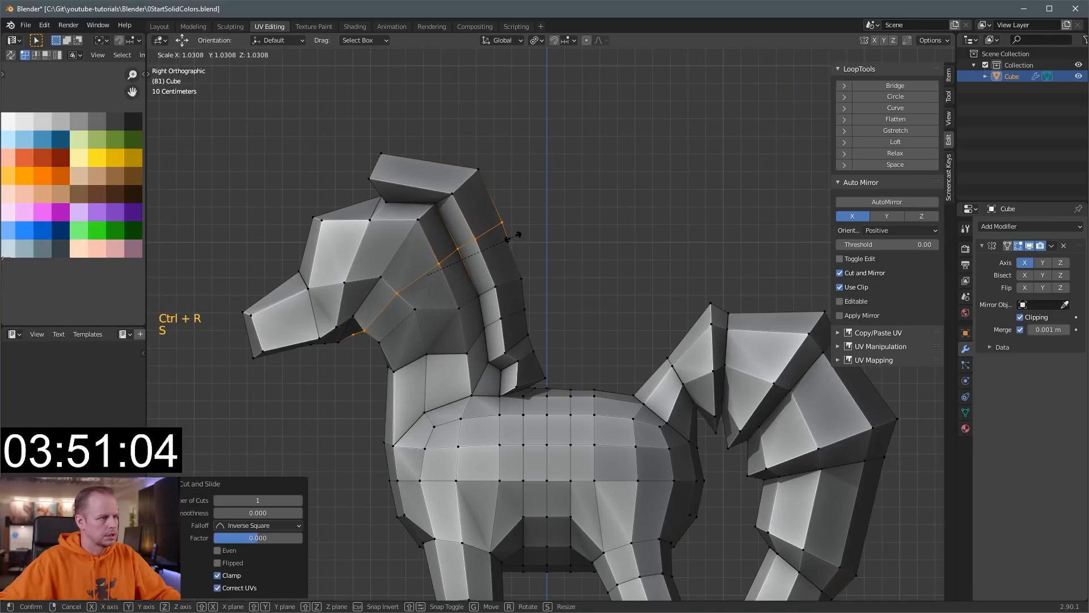
click(511, 236)
key(g)
click(513, 228)
middle_drag(513, 229, 520, 226)
Select all outer faces along the mane and extrude them as individual faces by about 0.17 m.
key(3)
click(447, 166)
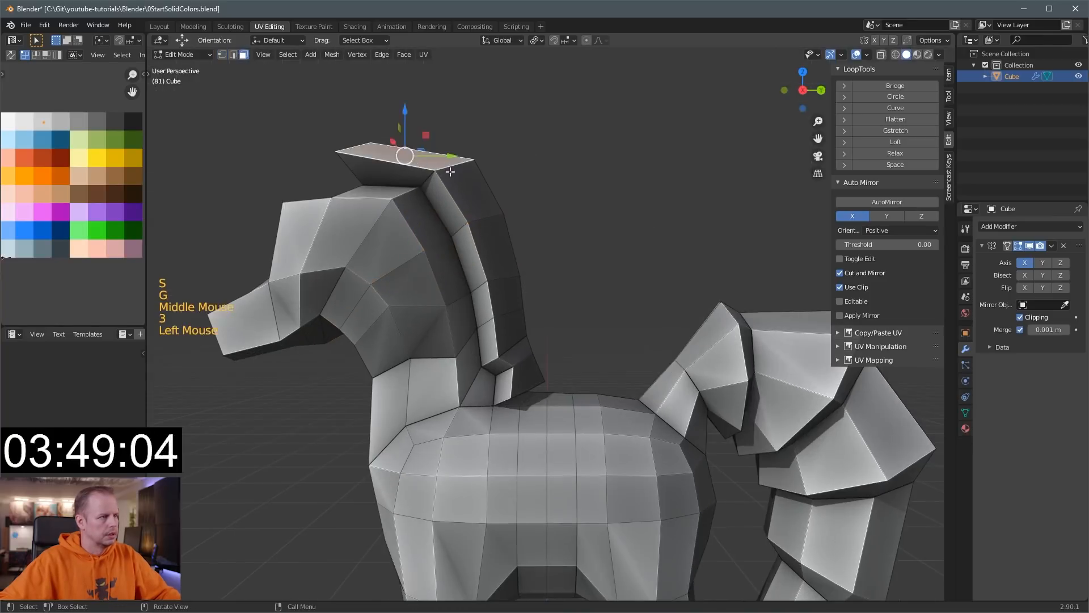
middle_drag(450, 171, 418, 187)
shift+click(459, 206)
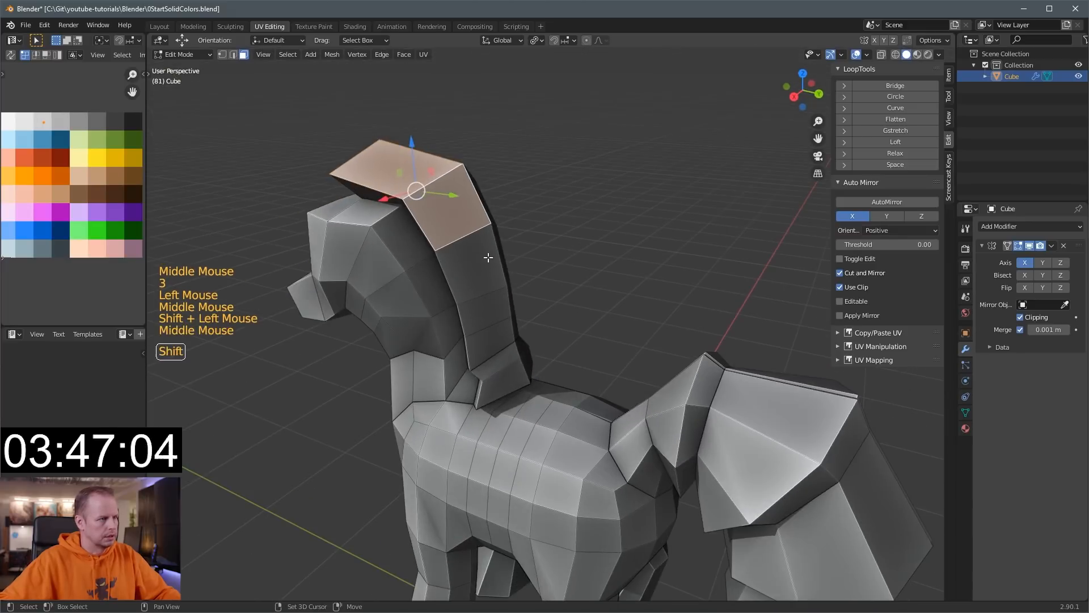
shift+click(479, 261)
shift+click(497, 312)
shift+click(503, 345)
shift+click(502, 363)
shift+click(513, 379)
middle_drag(518, 379, 600, 325)
key(alt+e)
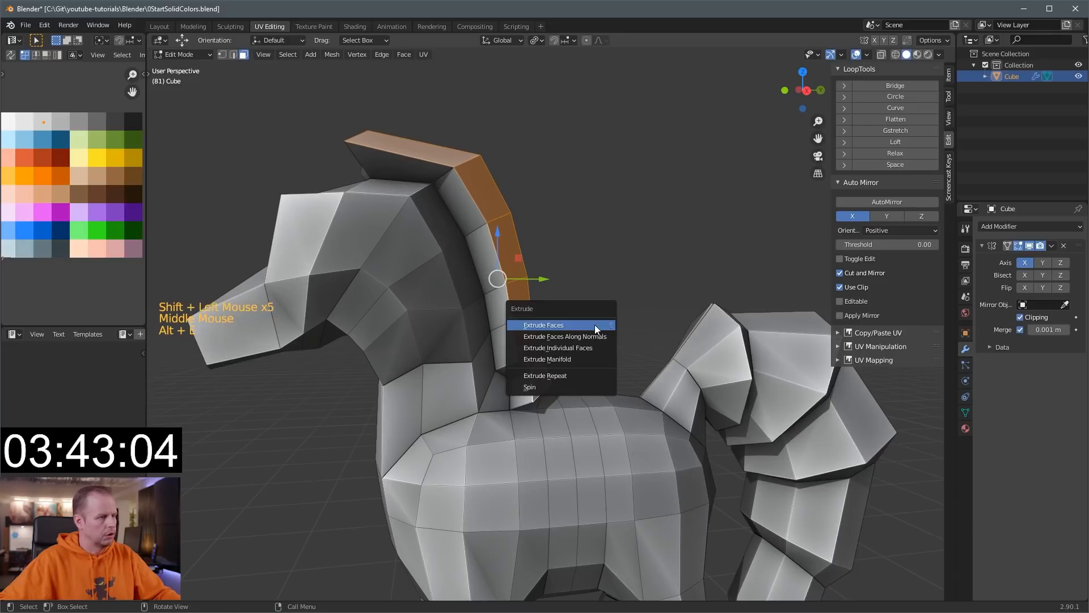
click(594, 347)
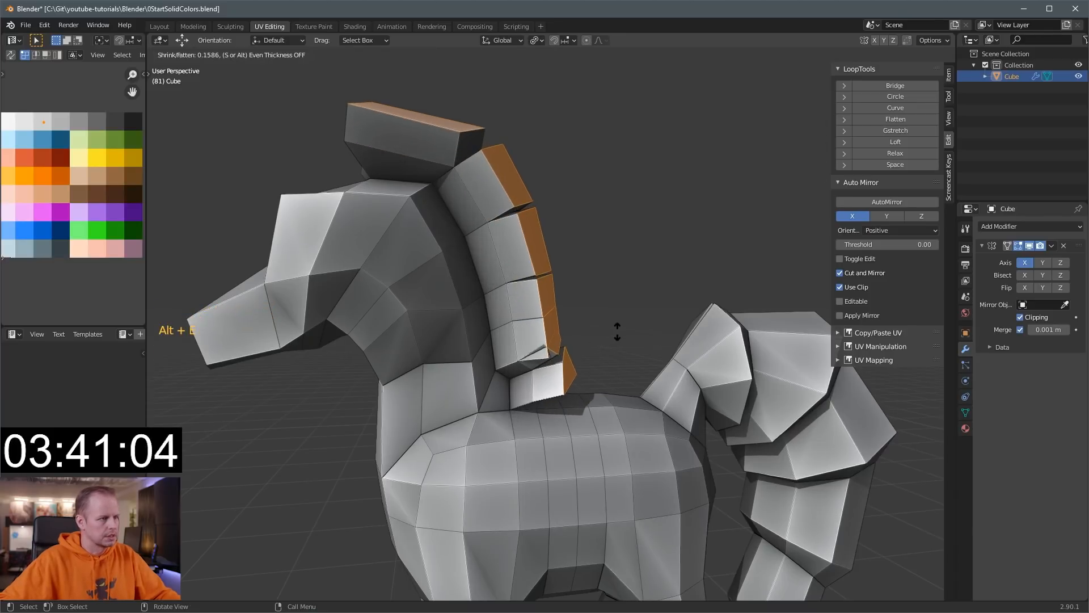
click(613, 333)
Scale the mane tips to 0.456 about their individual origins and move them about 0.04 m forward and 0.10 m up.
key(period)
click(621, 393)
key(s)
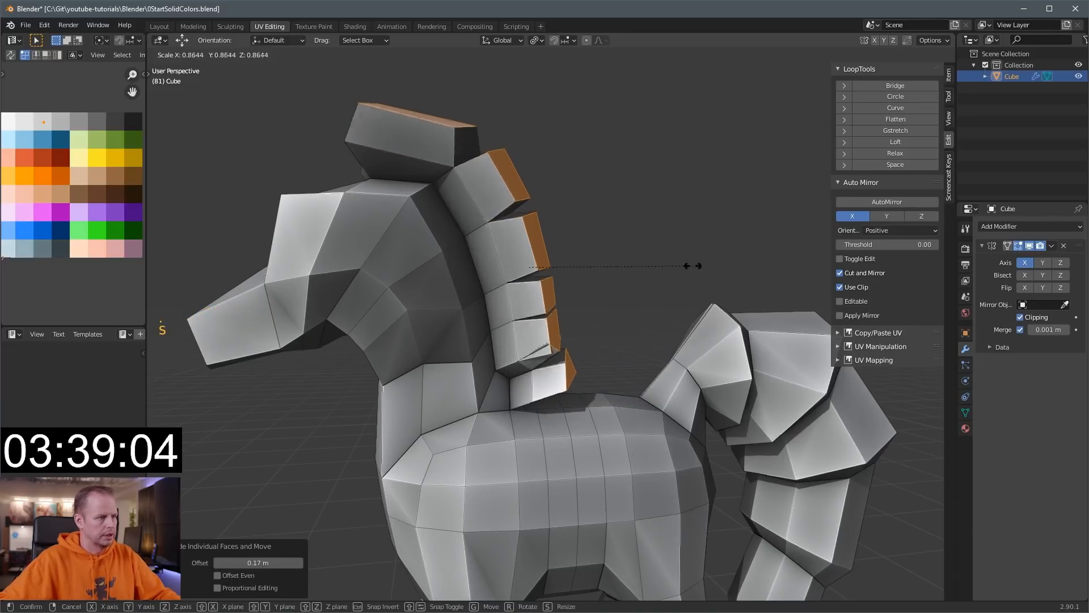
click(613, 261)
key(g)
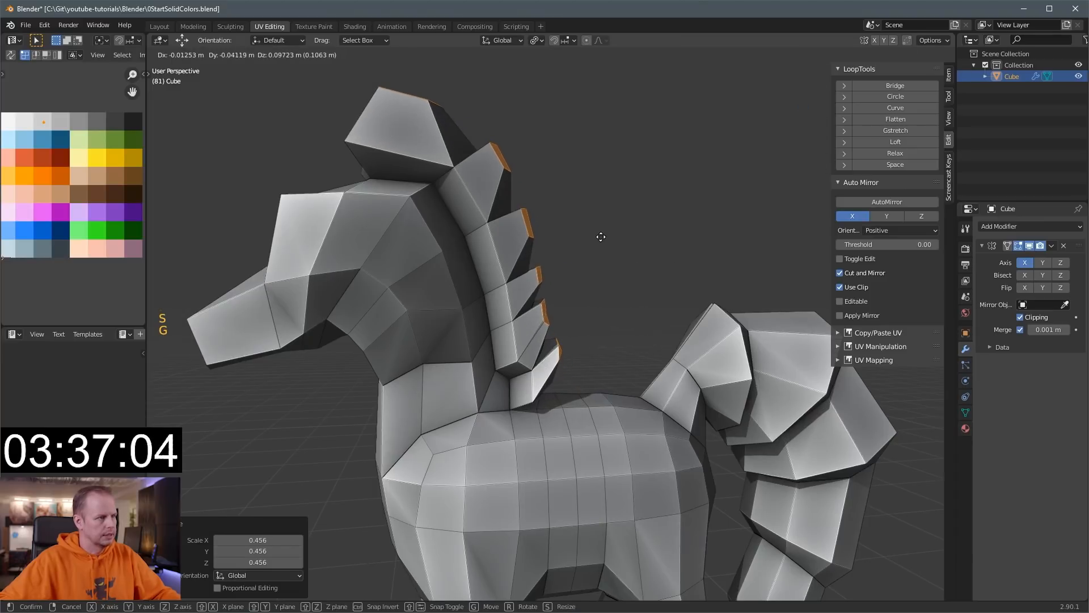
click(602, 237)
Move the two lowest mane tips back and down, the second-lowest about 0.079 m back and 0.070 m down.
middle_drag(606, 300, 586, 301)
click(545, 349)
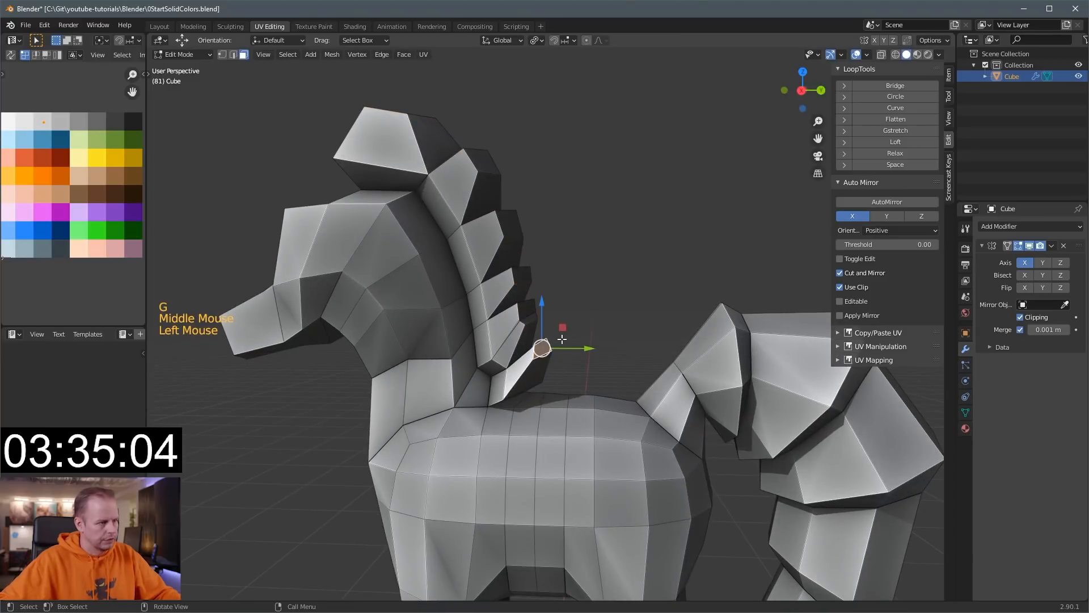
key(g)
click(586, 361)
click(533, 323)
key(g)
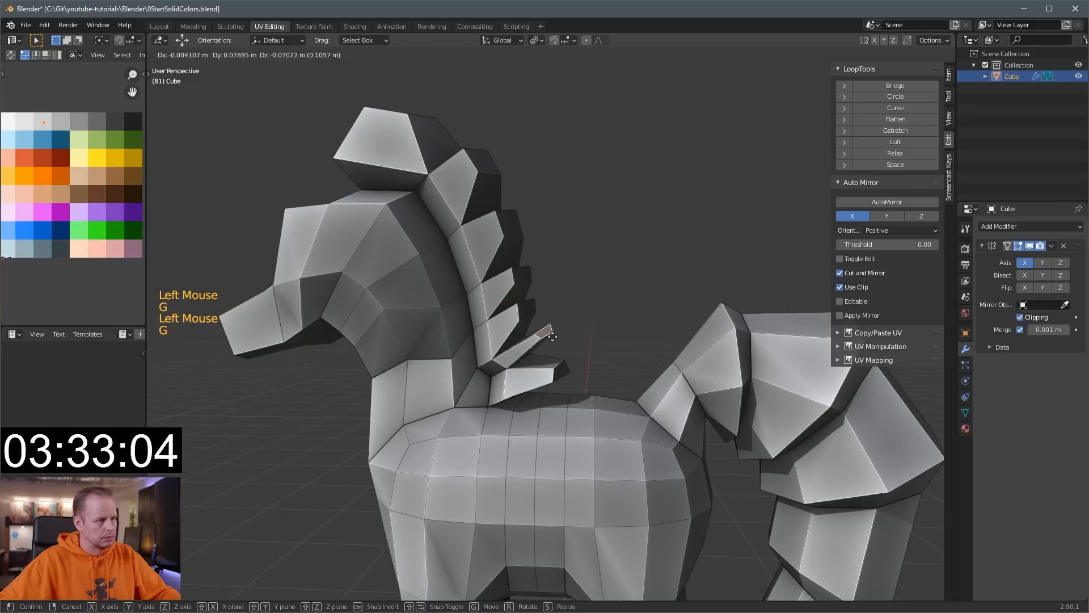
click(551, 340)
Move the third- and fourth-lowest mane tips so the tufts fan out backward.
click(532, 310)
key(g)
click(559, 308)
middle_drag(558, 308, 510, 303)
click(505, 282)
key(g)
click(520, 301)
Select the end faces of all mane tufts and the forelock and move them about 0.183 m toward the mirror plane along X.
click(520, 376)
shift+click(508, 341)
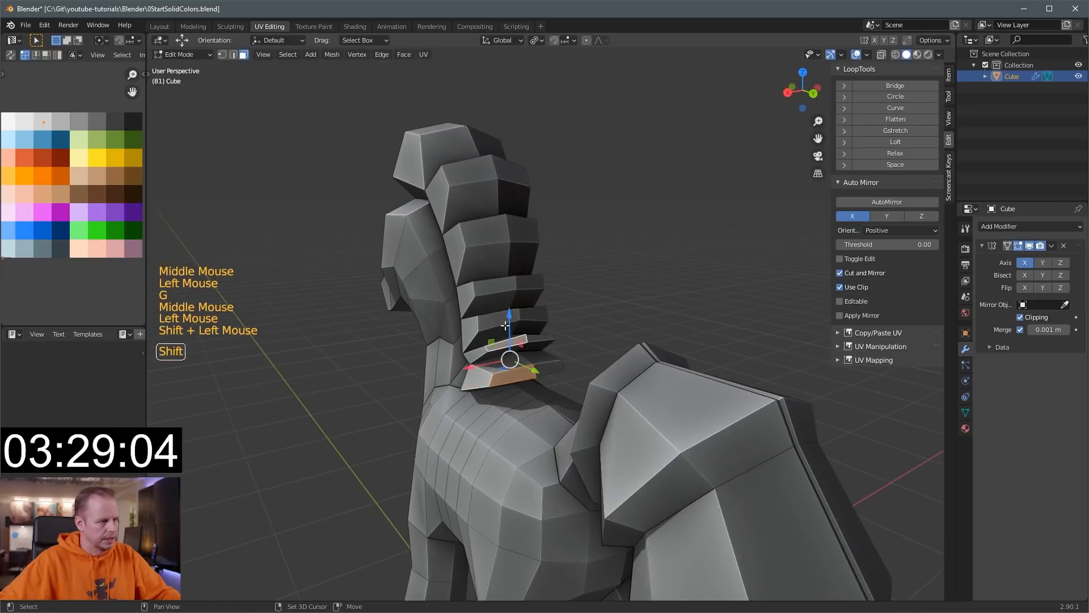
shift+click(473, 177)
shift+click(444, 142)
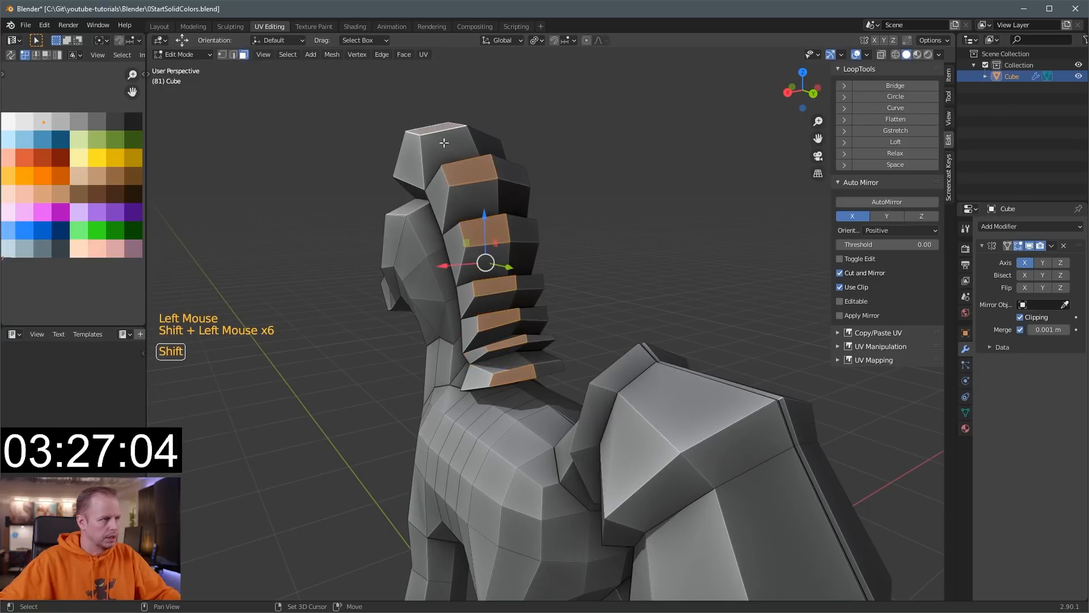
drag(445, 270, 473, 262)
middle_drag(473, 263, 557, 284)
Try extruding the mane tips as individual faces by 0.104 m, shifting them about 0.131 m toward the mirror plane and scaling them to 0.493.
key(alt+e)
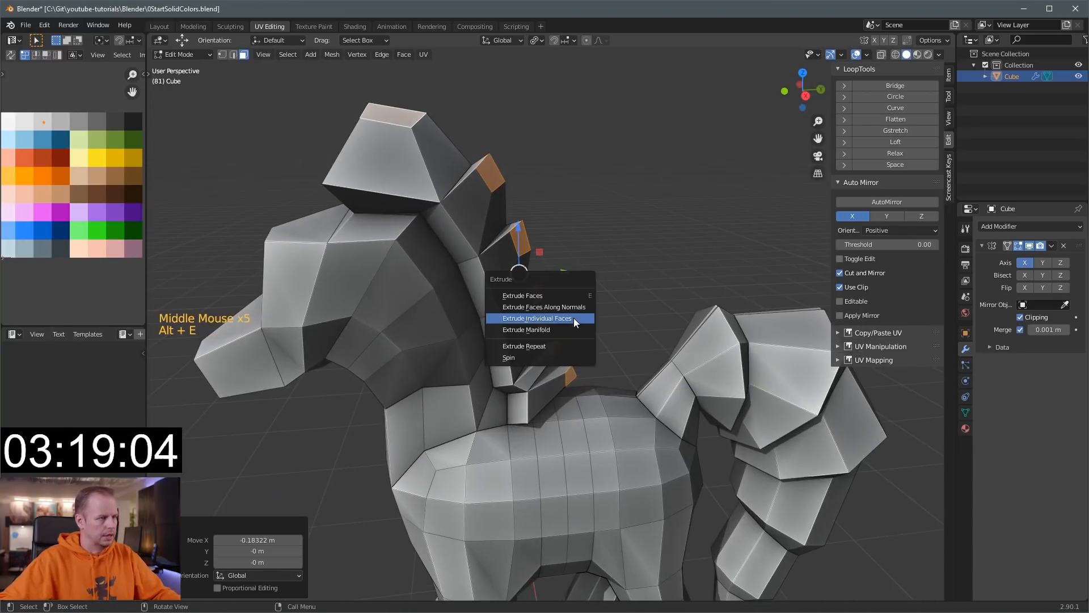
click(573, 318)
click(574, 317)
middle_drag(573, 318, 458, 270)
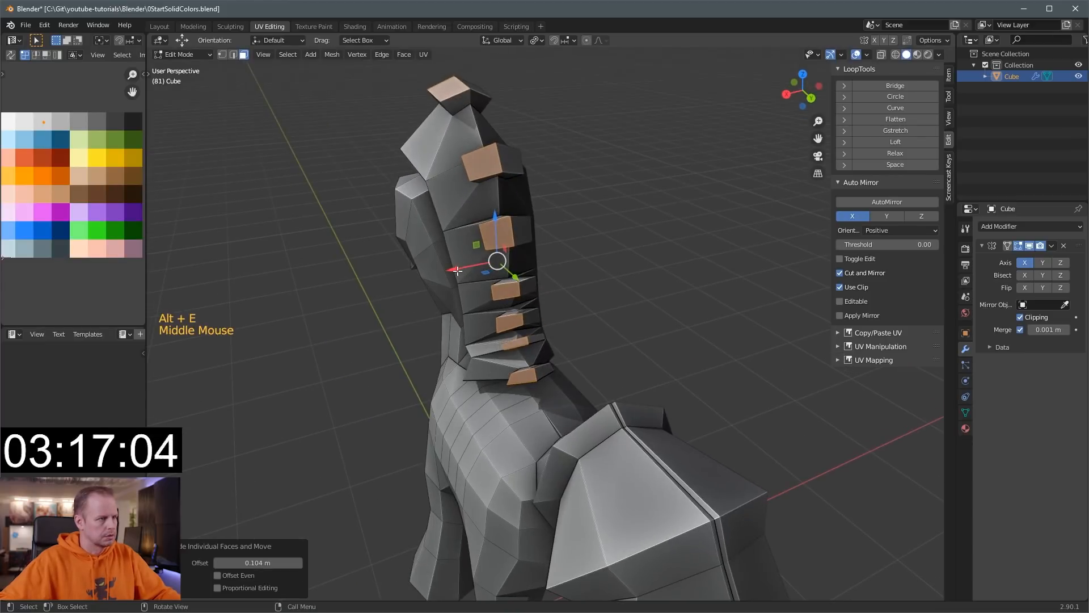
drag(458, 271, 481, 268)
middle_drag(481, 268, 602, 299)
key(s)
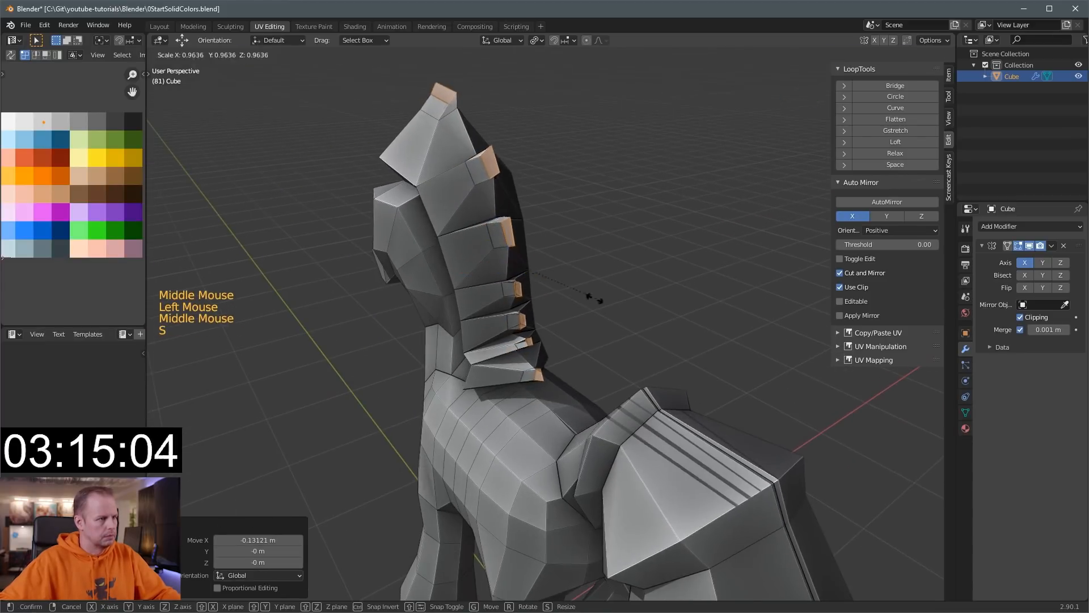
click(534, 299)
scroll(547, 293, up, 3)
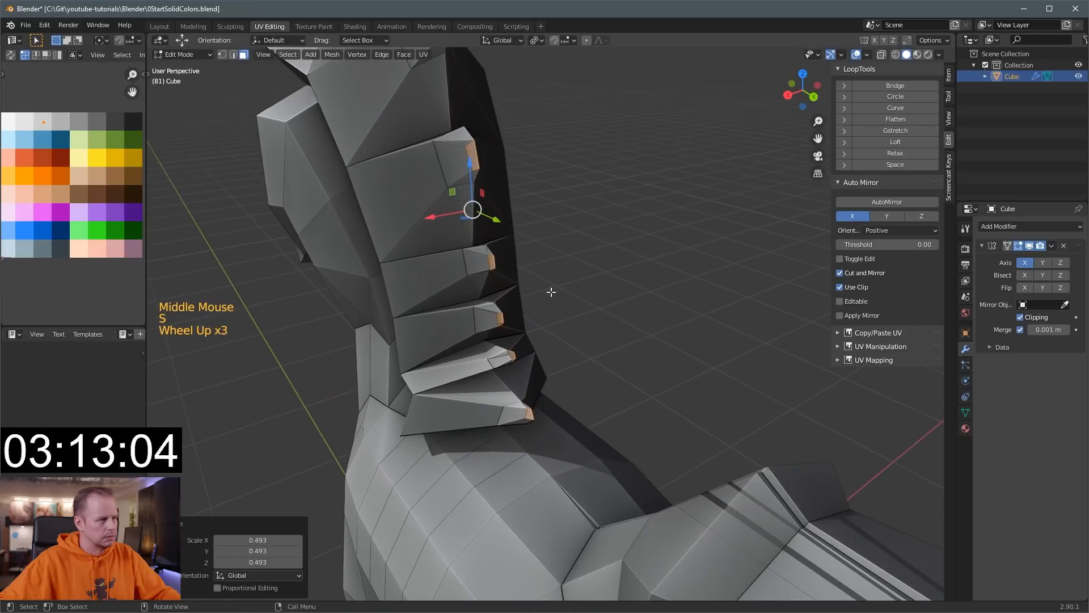
Undo the last extrusion, shift and scaling of the mane tips.
key(ctrl+z)
key(ctrl+z)
key(ctrl+z)
middle_drag(554, 295, 591, 292)
key(ctrl+z)
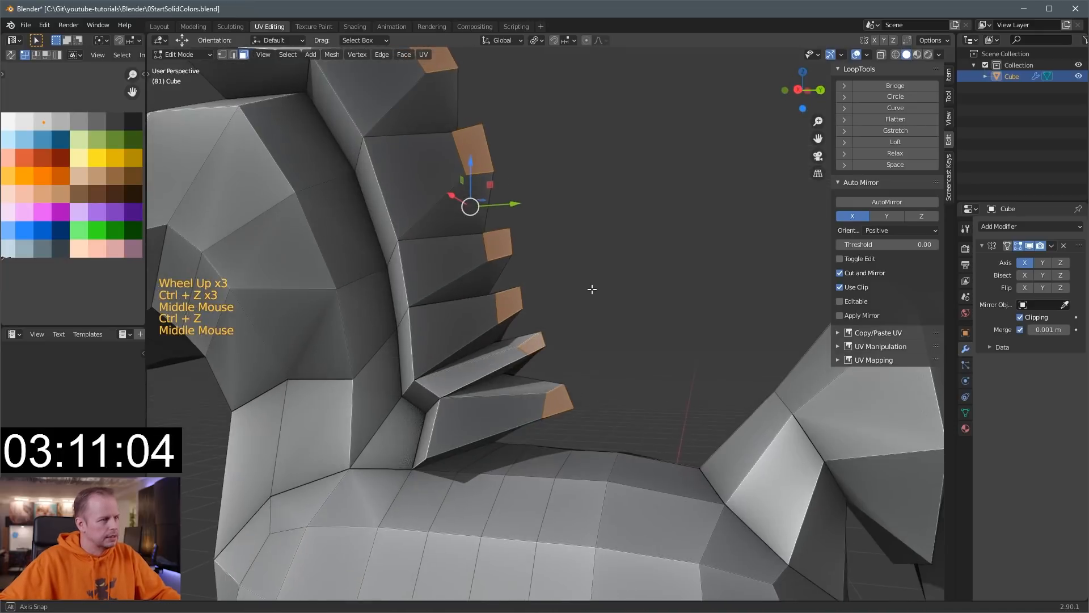
Extrude the selected mane and forelock tips outward by about 0.11 m and scale them down.
scroll(591, 294, down, 2)
key(e)
click(575, 295)
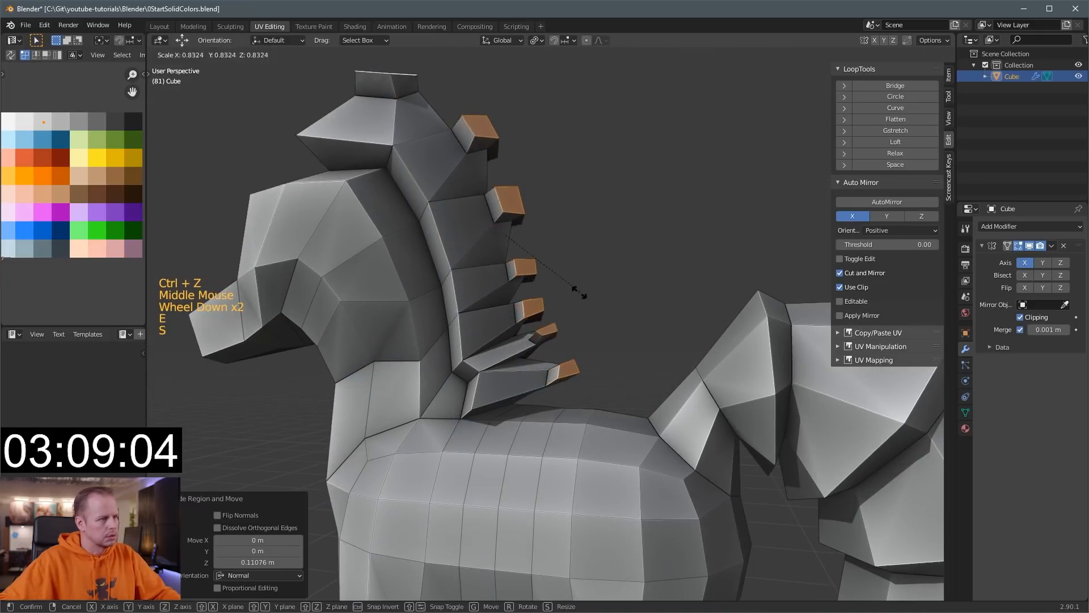
key(s)
click(560, 297)
Shift the extruded tips toward the mirror plane, scale them to 0.655 and nudge them about 0.019 m forward and 0.015 m down.
middle_drag(560, 297, 520, 314)
drag(442, 245, 466, 242)
middle_drag(465, 242, 545, 239)
drag(545, 240, 557, 221)
key(s)
click(586, 253)
key(g)
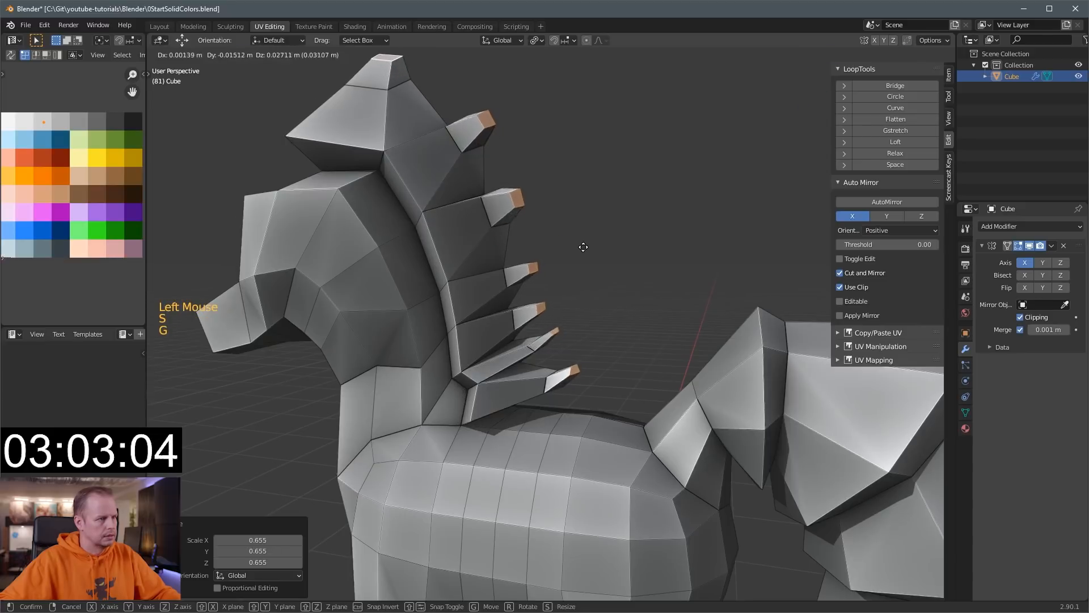
click(582, 256)
Add a loop cut around the forelock on top of the head and scale it to 0.806.
middle_drag(590, 252, 479, 144)
scroll(478, 144, down, 3)
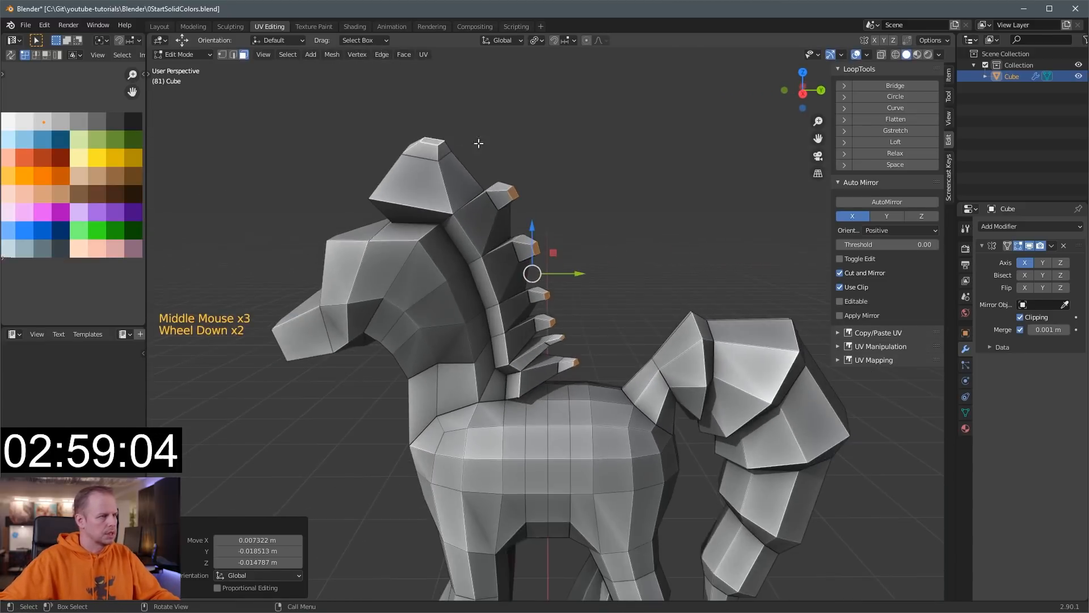
key(ctrl+r)
click(466, 196)
click(469, 209)
key(s)
click(473, 224)
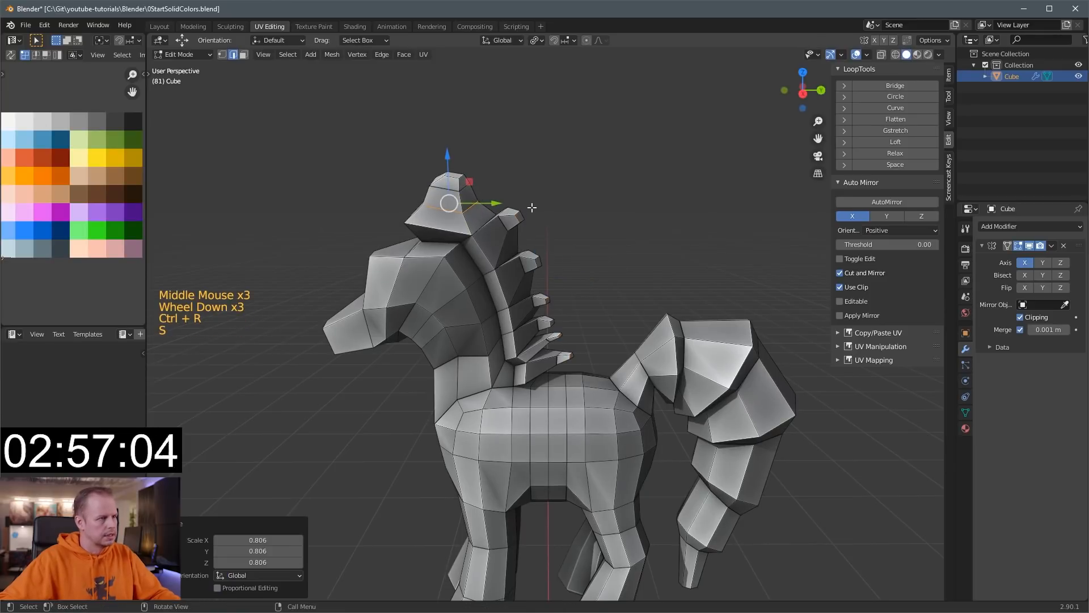
Add loop cuts around the two uppermost mane tufts and scale them, nudging the second loop about 0.013 m forward and 0.017 m down.
key(ctrl+r)
click(497, 243)
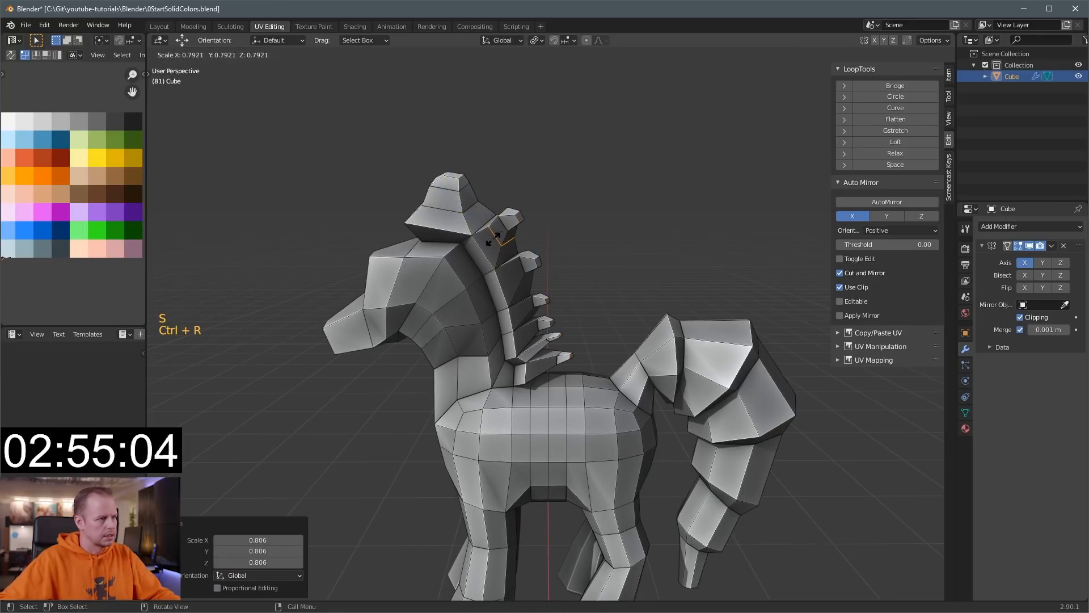
click(493, 238)
key(ctrl+r)
click(514, 273)
click(524, 281)
key(s)
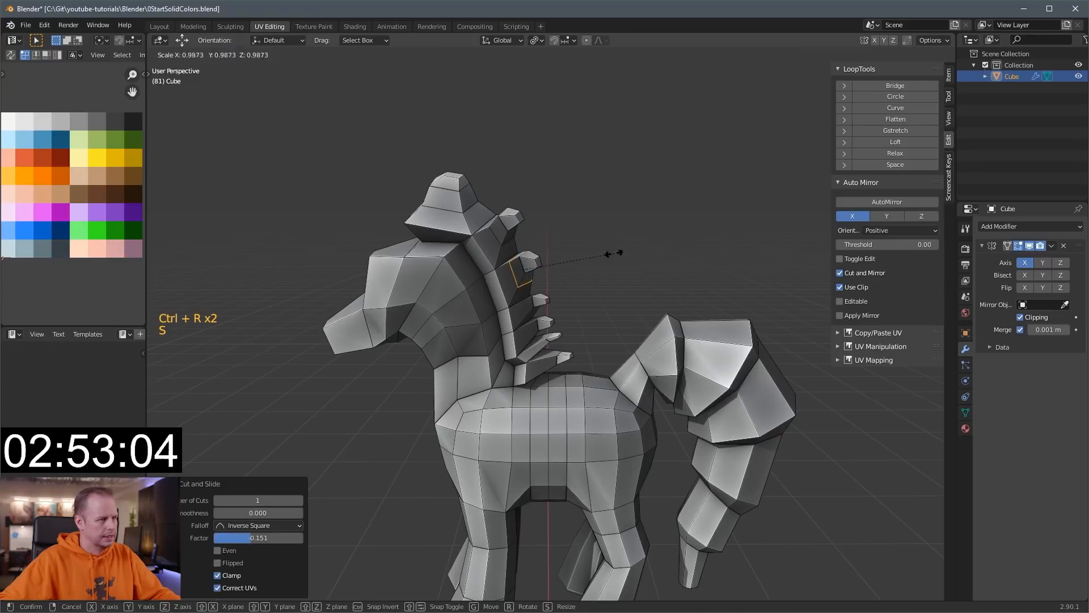
click(603, 256)
key(g)
click(599, 262)
Add a loop cut around the third mane tuft from the top and scale it to 0.846.
key(ctrl+r)
click(526, 313)
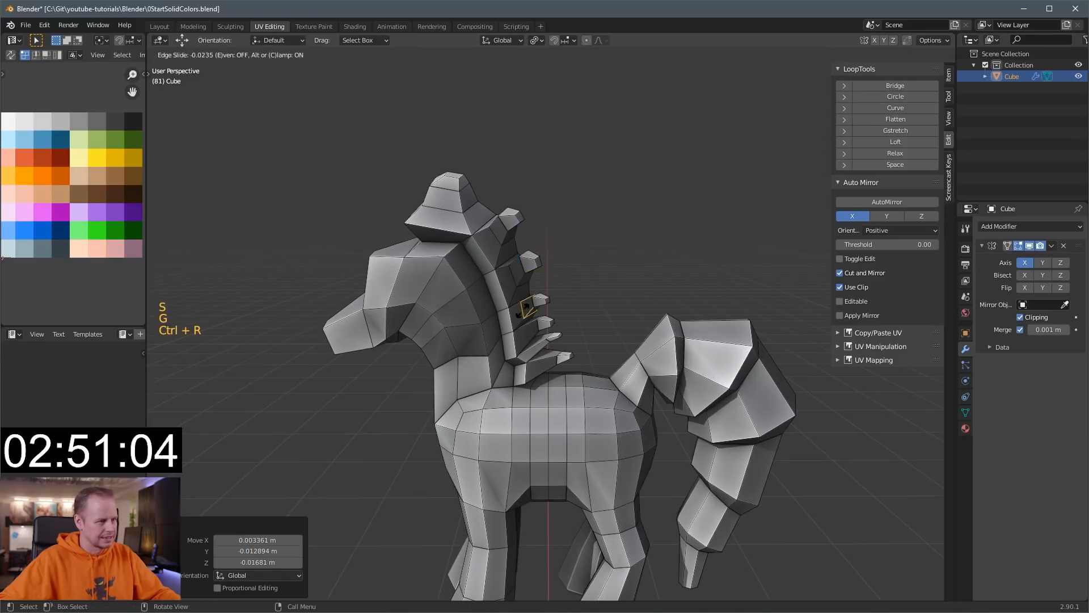
click(529, 311)
key(s)
click(595, 295)
Add loop cuts around the two lowest mane tufts, scaling the one on the second-lowest tuft to 0.611.
key(ctrl+r)
click(535, 348)
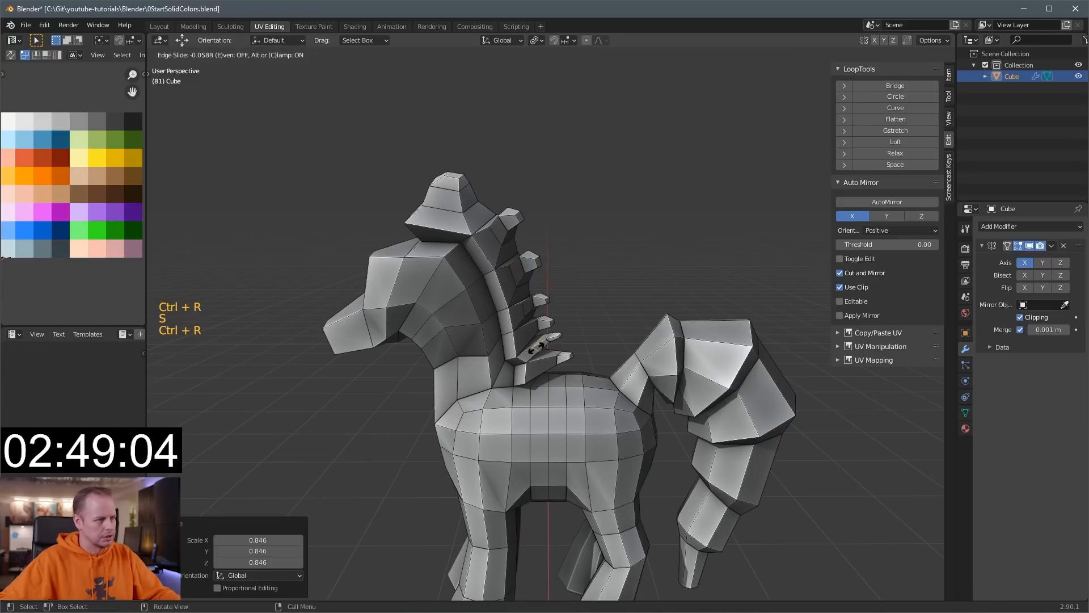
click(536, 347)
key(s)
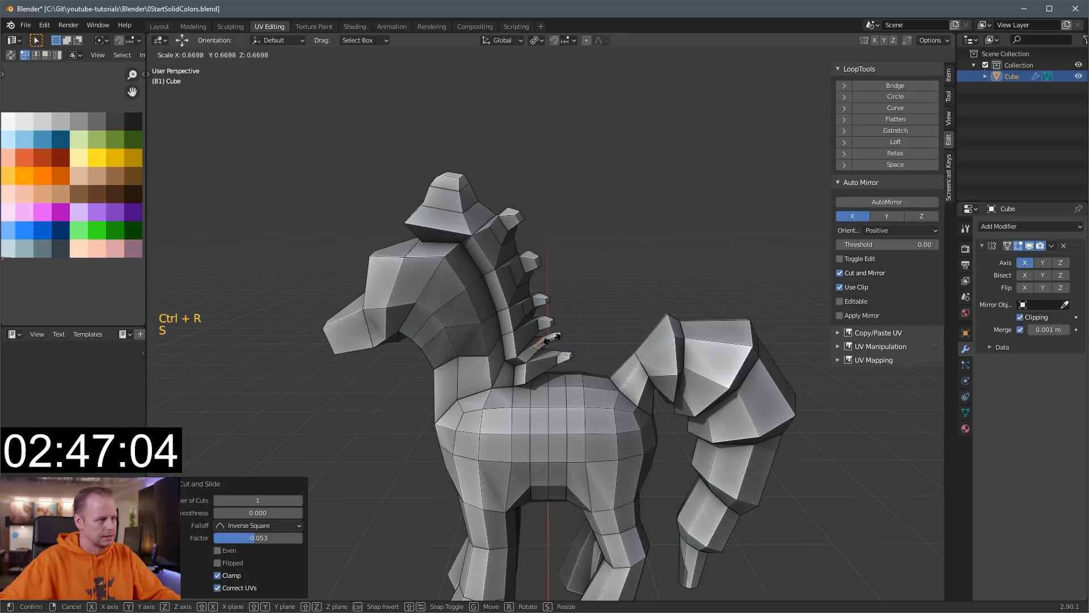
click(547, 340)
key(ctrl+r)
click(556, 356)
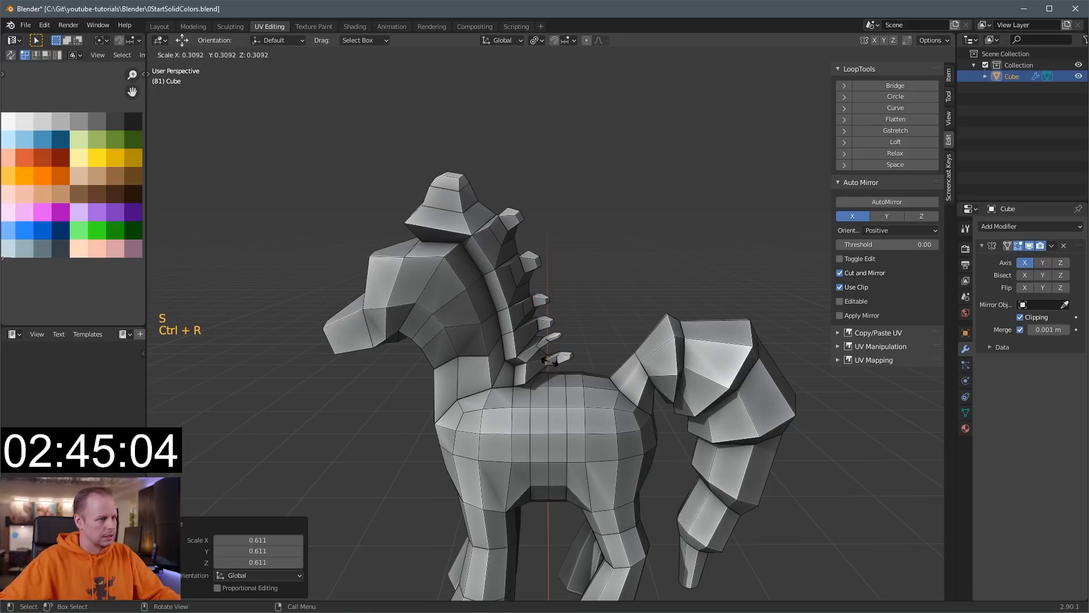
click(552, 362)
Select the centre edge on top of the head and snap the 3D cursor to it.
middle_drag(552, 361, 492, 288)
key(Tab)
scroll(473, 302, up, 3)
key(Tab)
key(2)
click(472, 293)
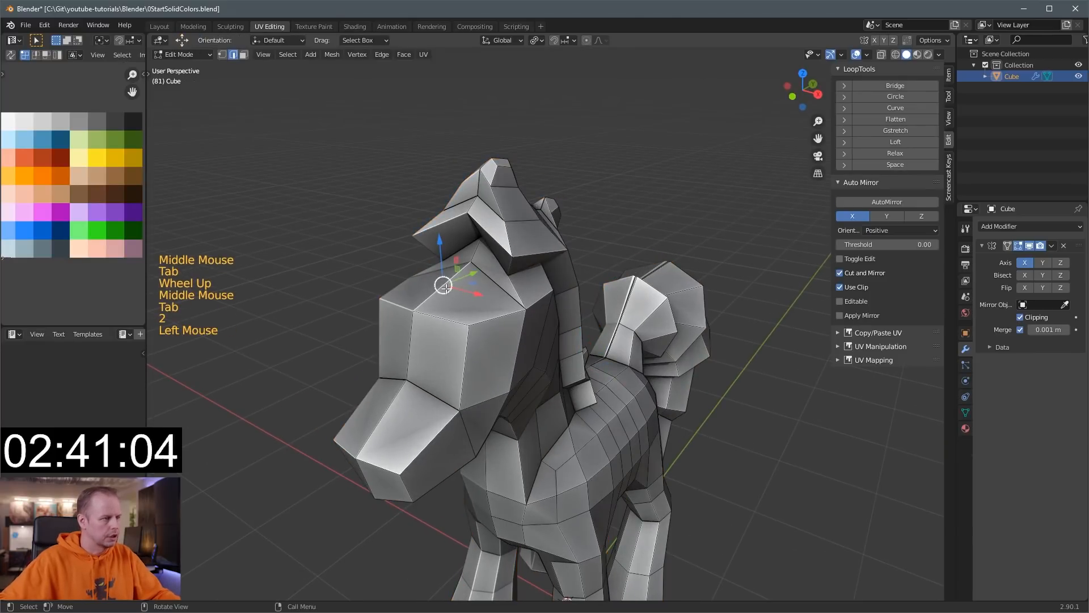
key(shift+s)
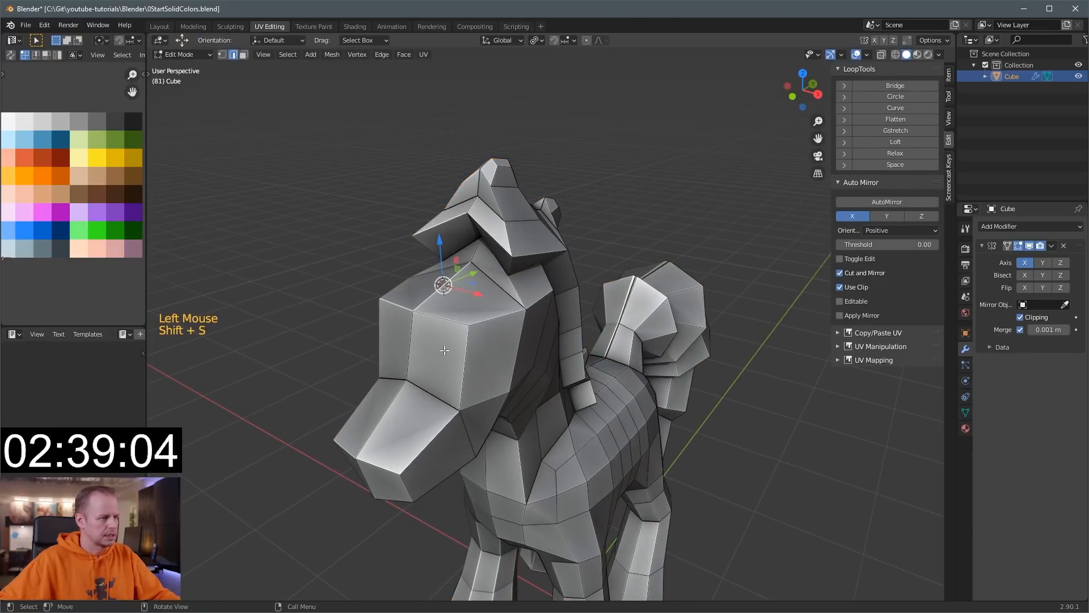
middle_drag(458, 379, 418, 296)
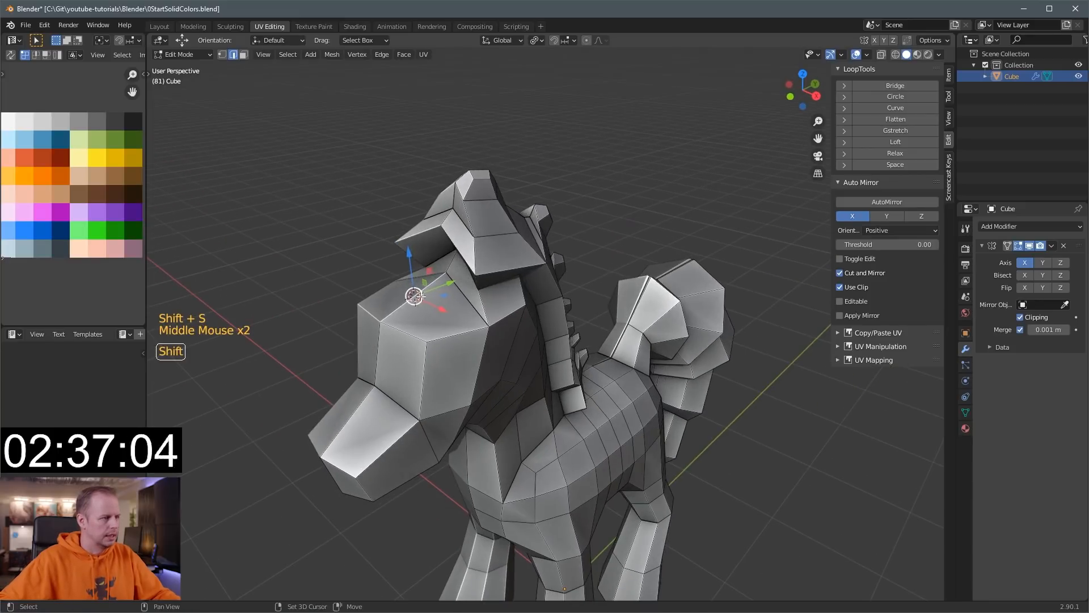
Add a cone at the 3D cursor and reduce its number of vertices.
key(shift+a)
click(399, 364)
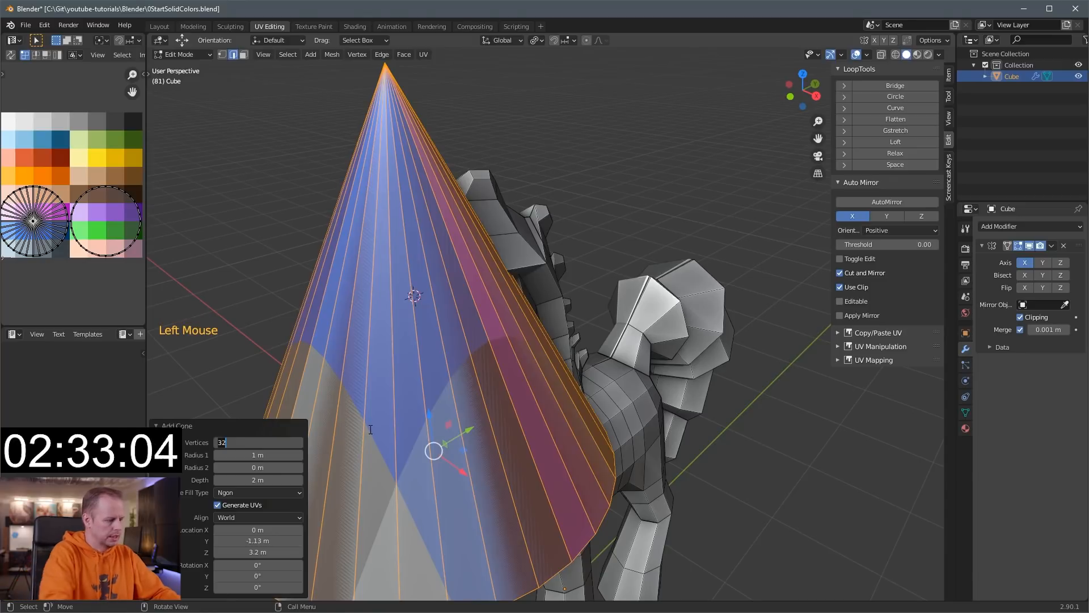
key(Return)
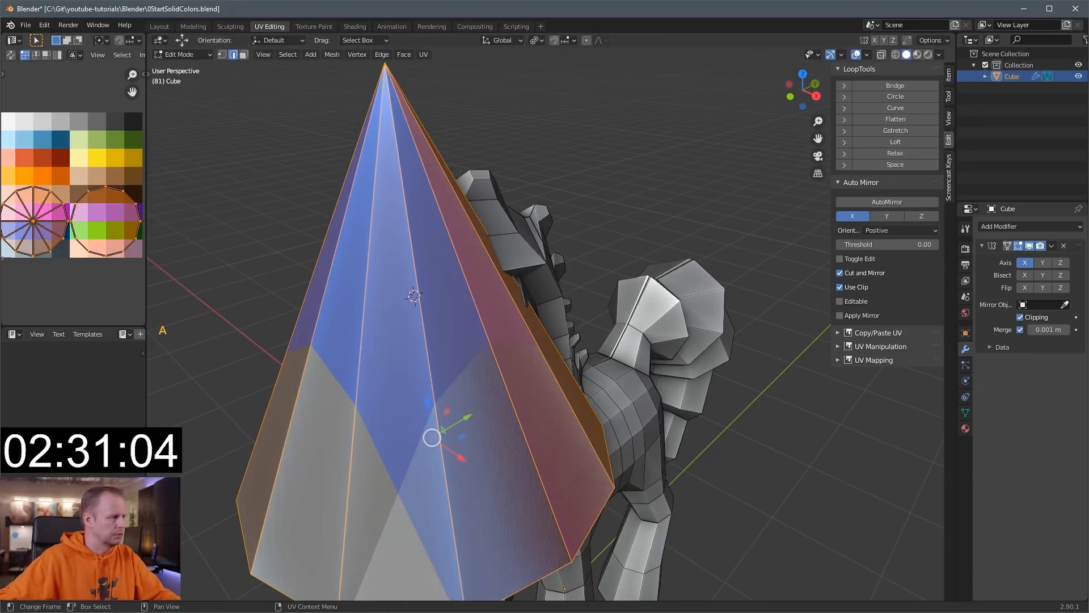
Shrink all of the cone's UVs to a tiny point and place them on the yellow-orange swatch of the palette.
key(a)
key(s)
click(76, 200)
key(g)
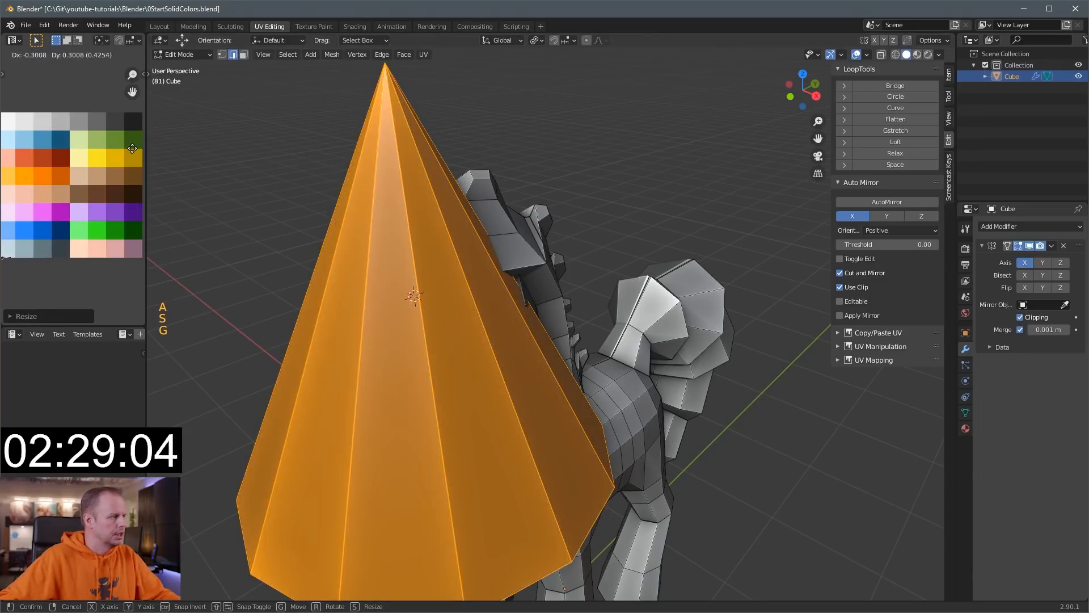
click(119, 146)
Scale the cone to 0.448 in the right side view.
scroll(581, 244, down, 4)
middle_drag(581, 243, 591, 240)
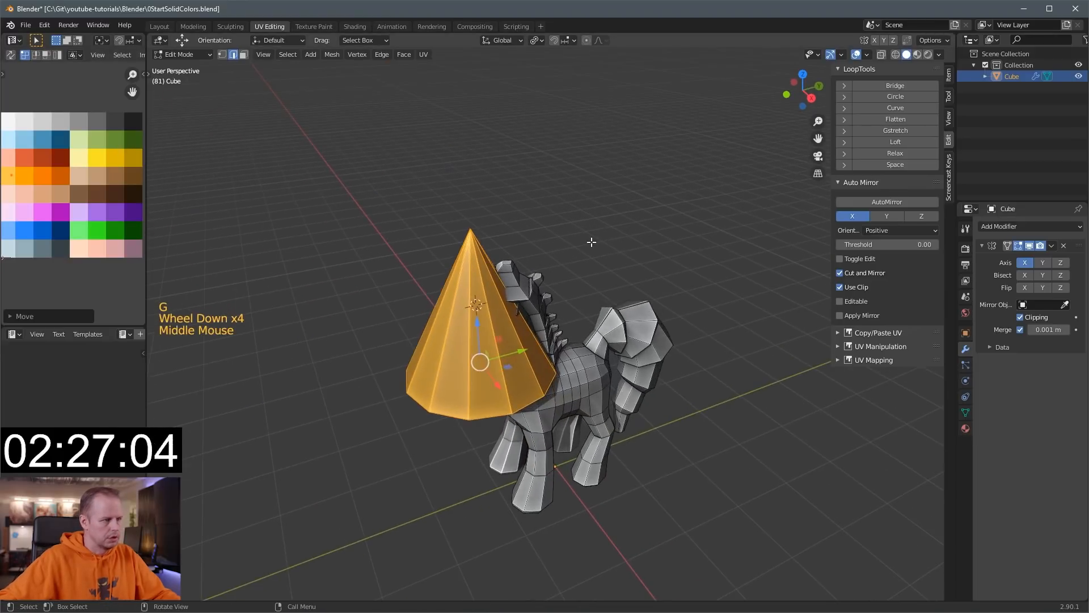
key(KP_3)
key(s)
click(536, 287)
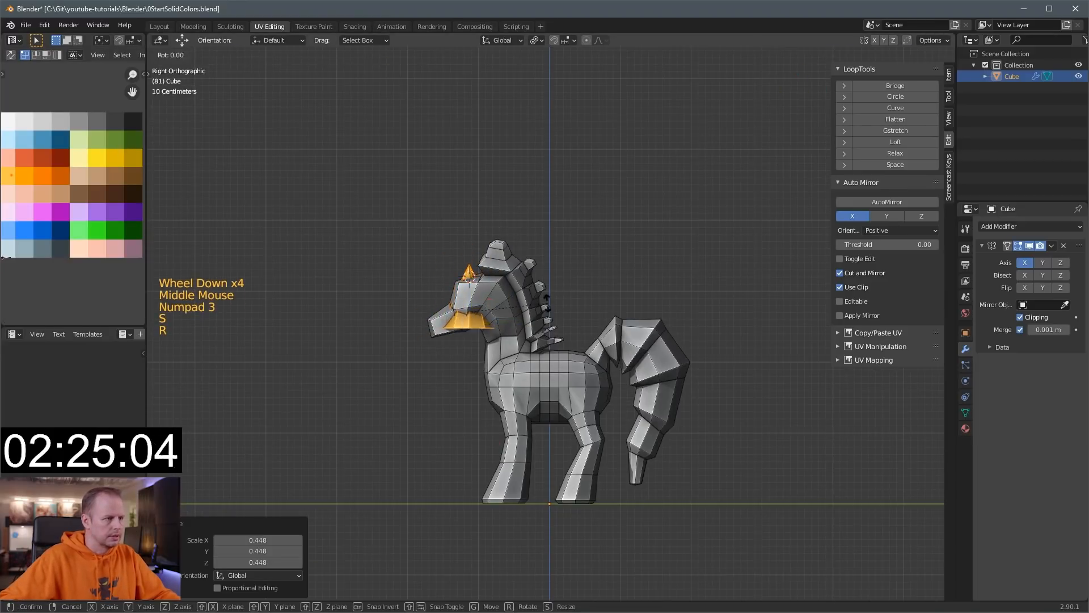
key(r)
click(528, 274)
key(ctrl+z)
Narrow the cone to 0.444 in X and Y only and move it up above the head.
key(s)
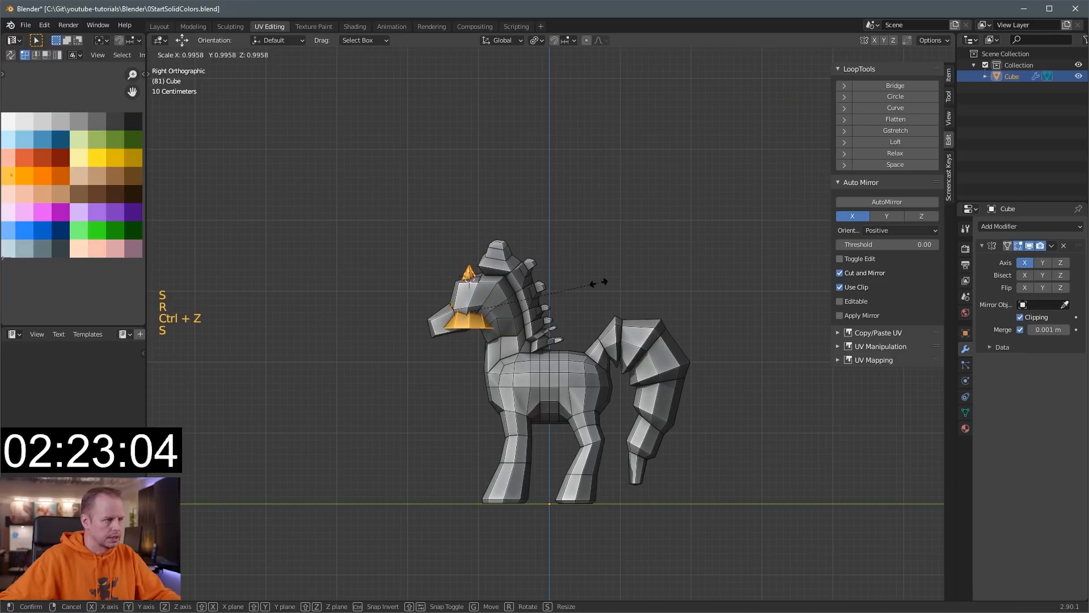
key(shift+z)
click(533, 302)
key(g)
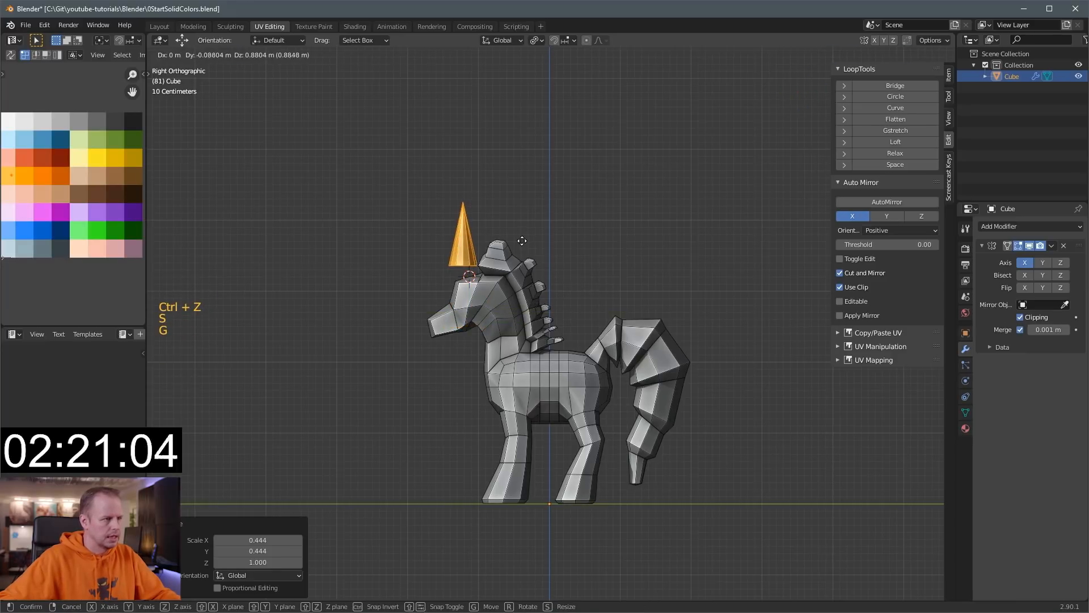
click(522, 235)
Scale the whole cone to 0.724 and slim it further without changing its height.
key(s)
click(566, 235)
key(s)
key(shift+z)
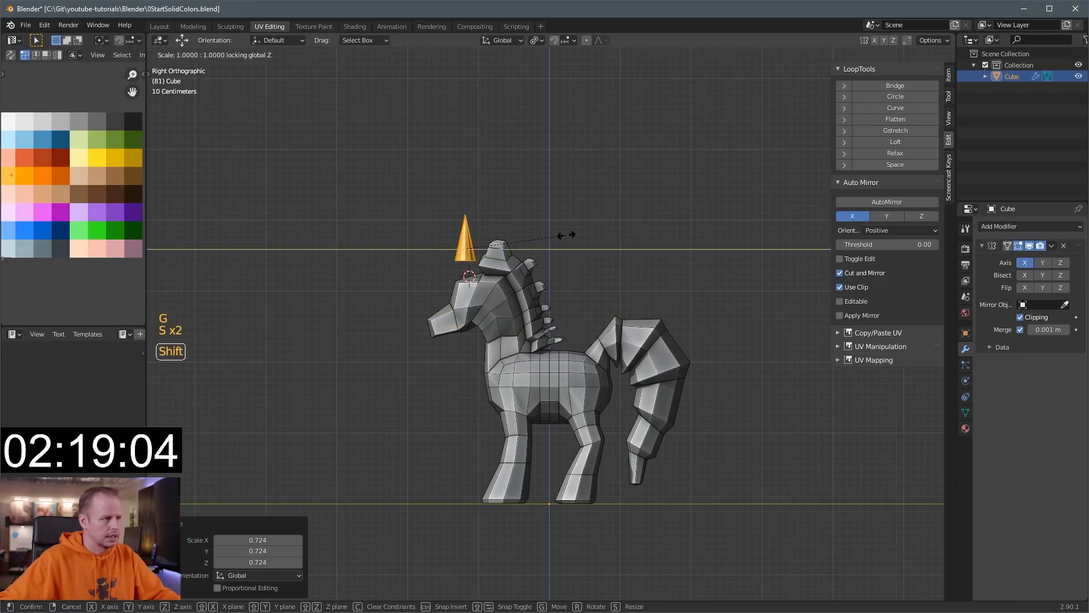
click(542, 240)
Tilt the horn forward by 20.2° and move it about 0.288 m down onto the forehead.
key(r)
click(520, 228)
key(g)
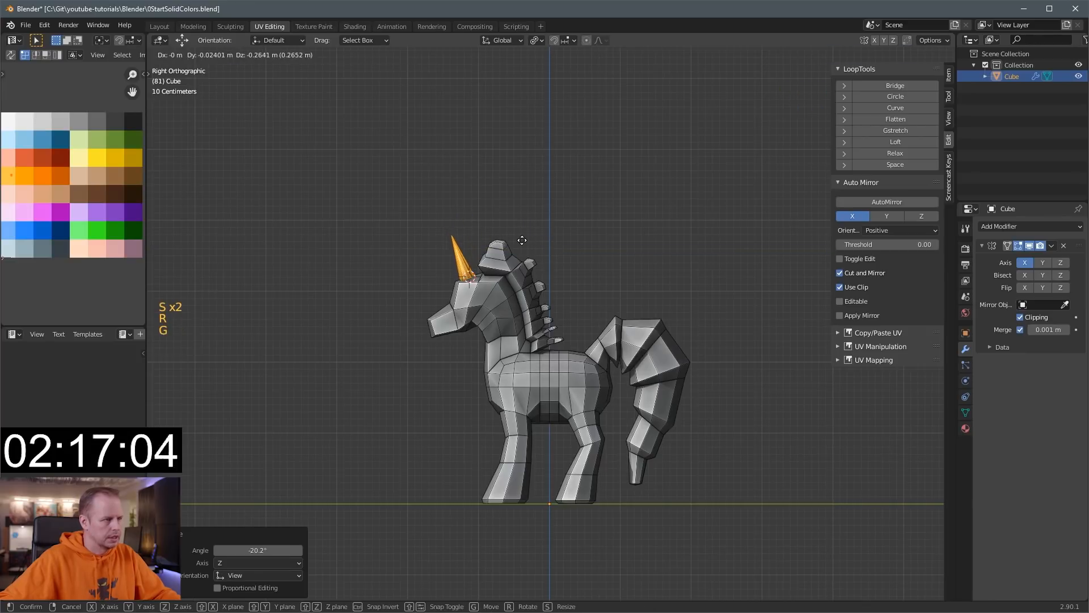
click(523, 242)
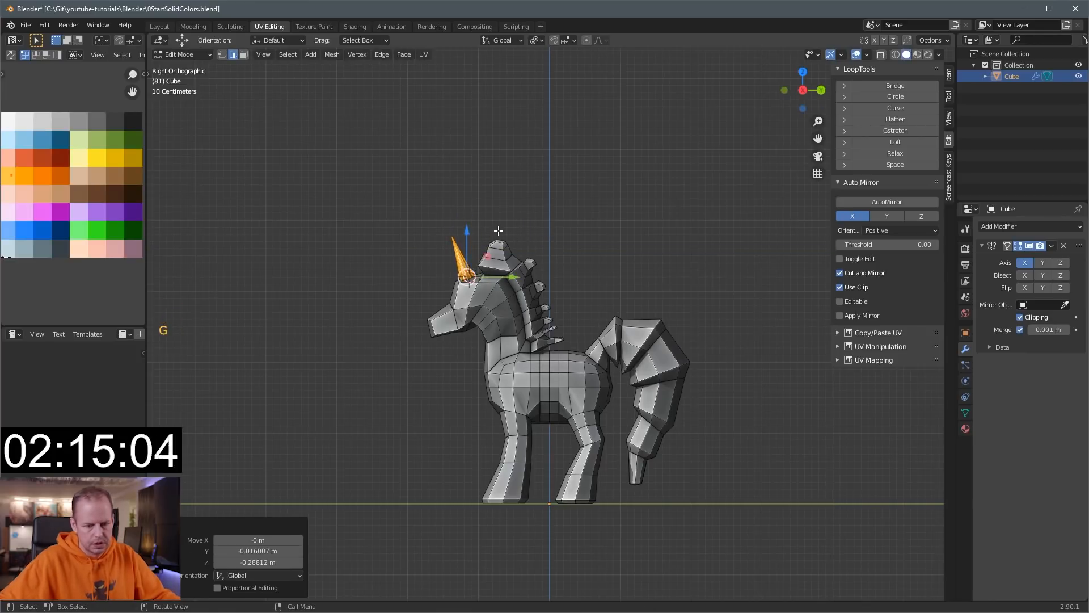
Select the whole mesh and move the body's UVs from the grey swatch to the white swatch, leaving out the horn's UVs.
middle_drag(498, 231, 533, 335)
key(Tab)
key(a)
key(Tab)
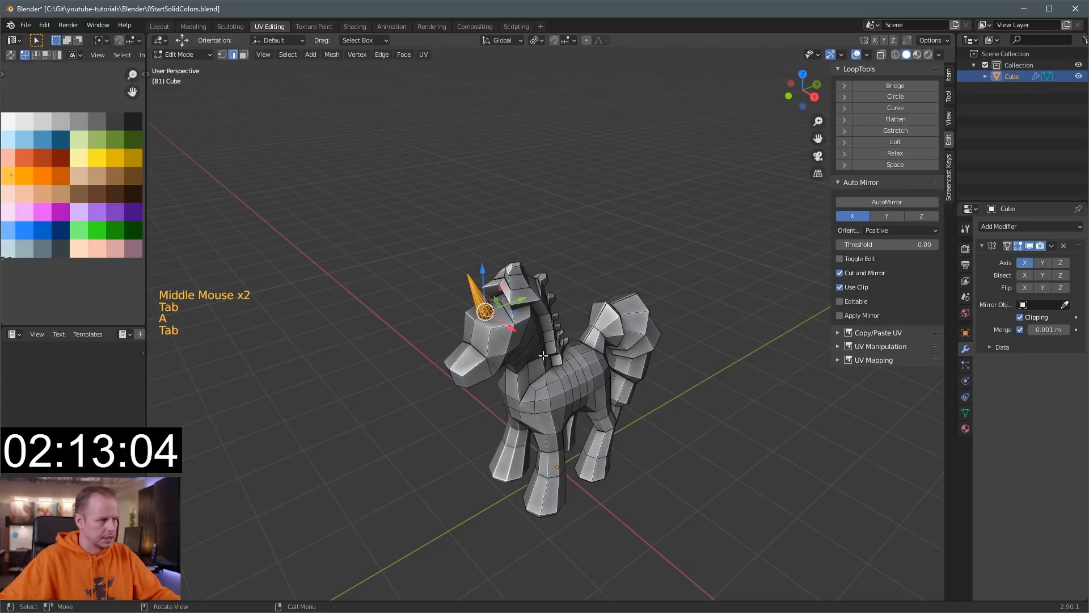
key(a)
key(a)
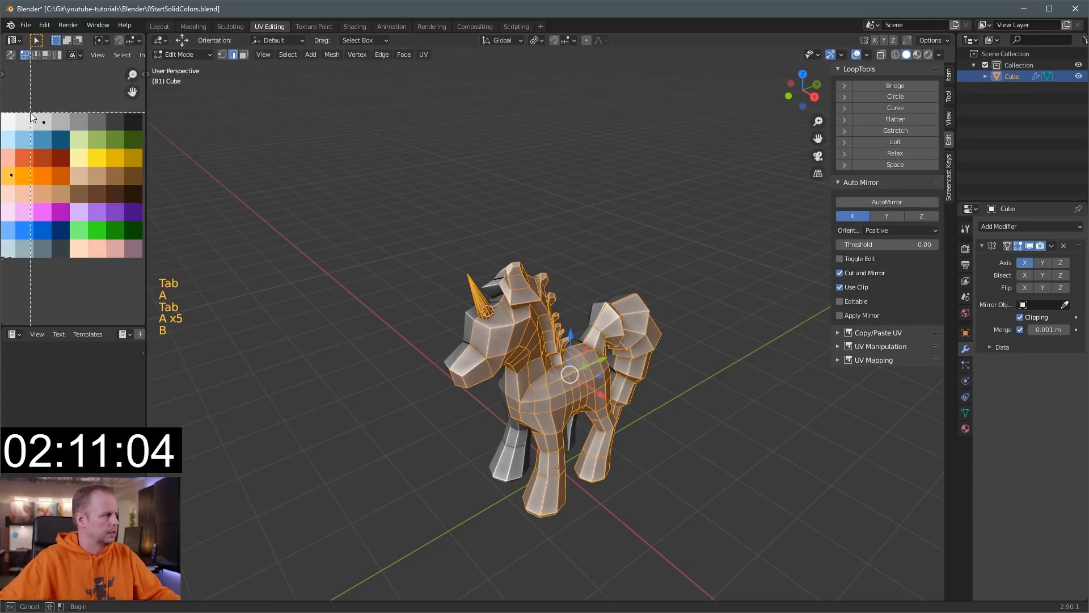
drag(29, 112, 73, 144)
key(g)
click(36, 142)
Switch to face selection and set up a right side view with X-ray on.
scroll(596, 297, up, 1)
middle_drag(596, 297, 562, 261)
key(3)
scroll(569, 258, up, 1)
key(KP_3)
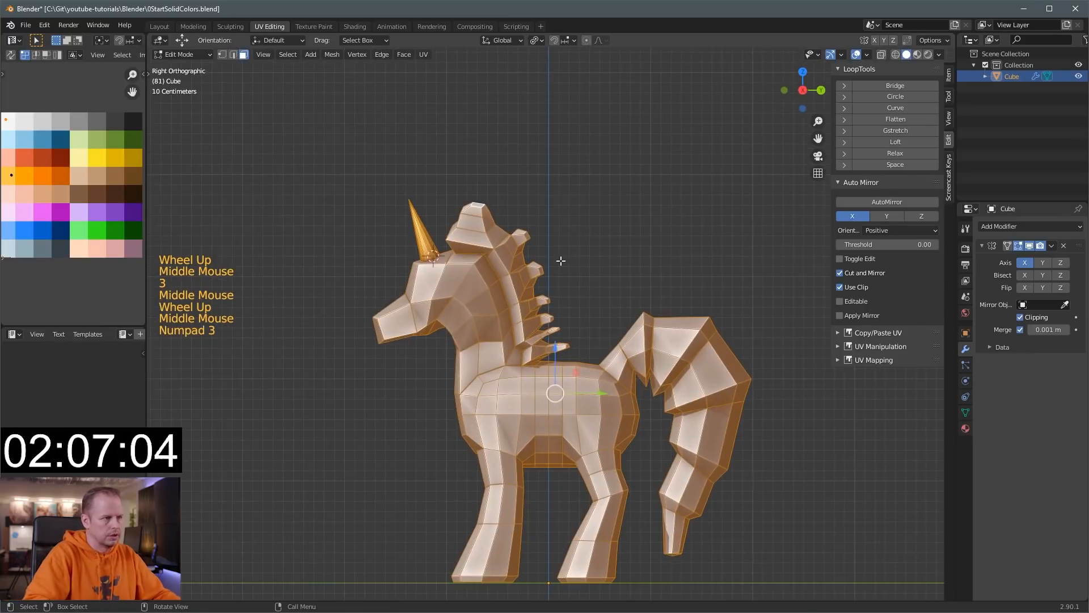
scroll(545, 255, up, 1)
scroll(544, 244, up, 1)
scroll(507, 236, down, 1)
key(alt+z)
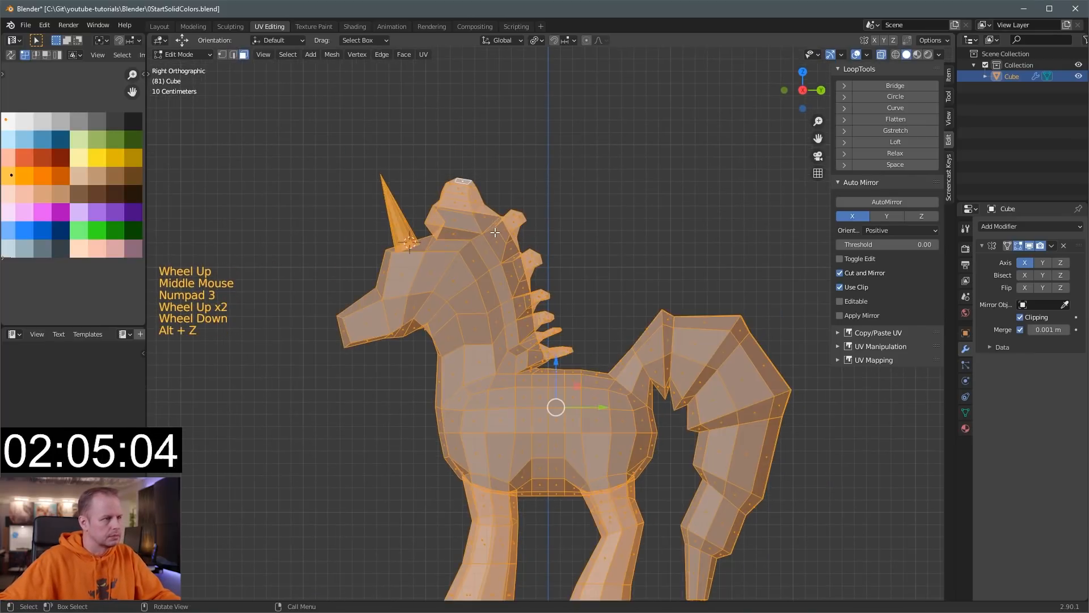
Lasso-select the mane and tail faces and move their UVs from the white swatch to the magenta swatch.
key(a)
key(a)
key(a)
key(b)
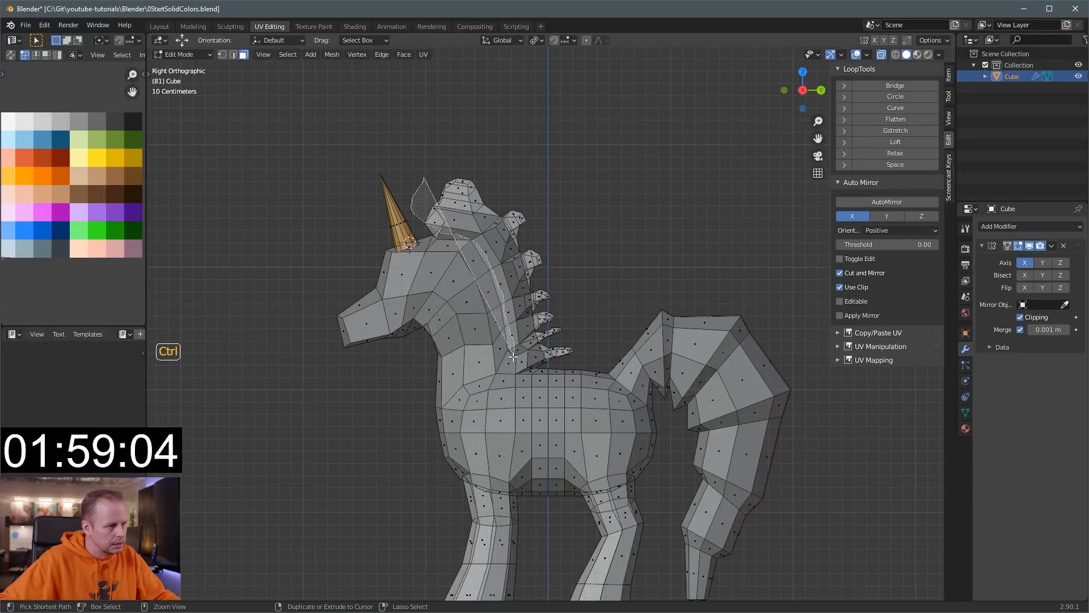
ctrl+right_drag(531, 370, 590, 363)
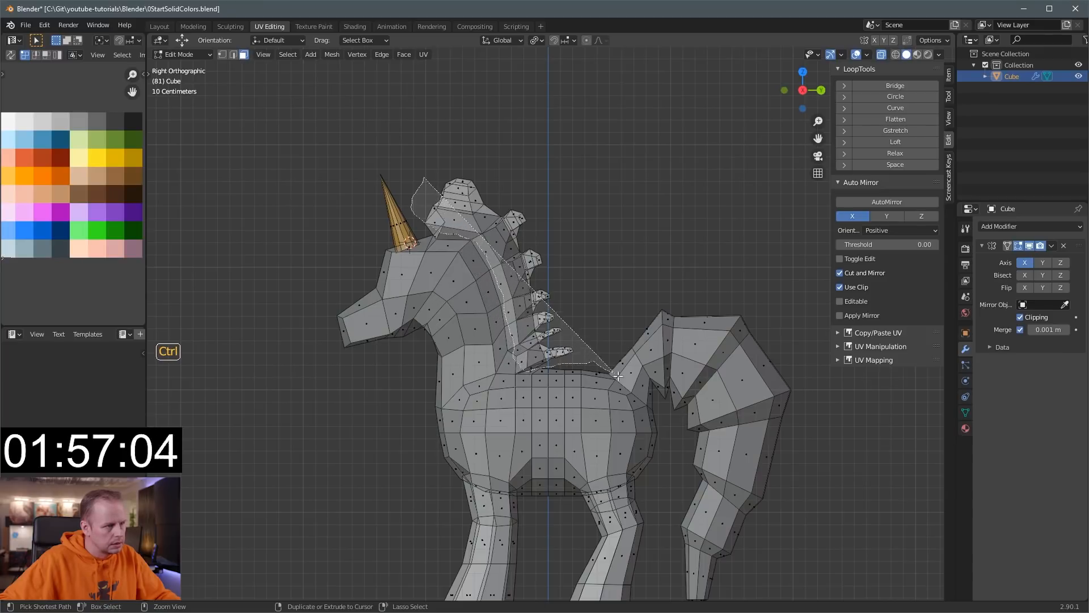
mouse_move(660, 427)
ctrl+right_down()
mouse_move(659, 607)
mouse_move(818, 286)
mouse_move(518, 136)
mouse_move(477, 152)
ctrl+right_up()
shift+middle_drag(660, 250, 631, 122)
middle_drag(723, 402, 597, 423)
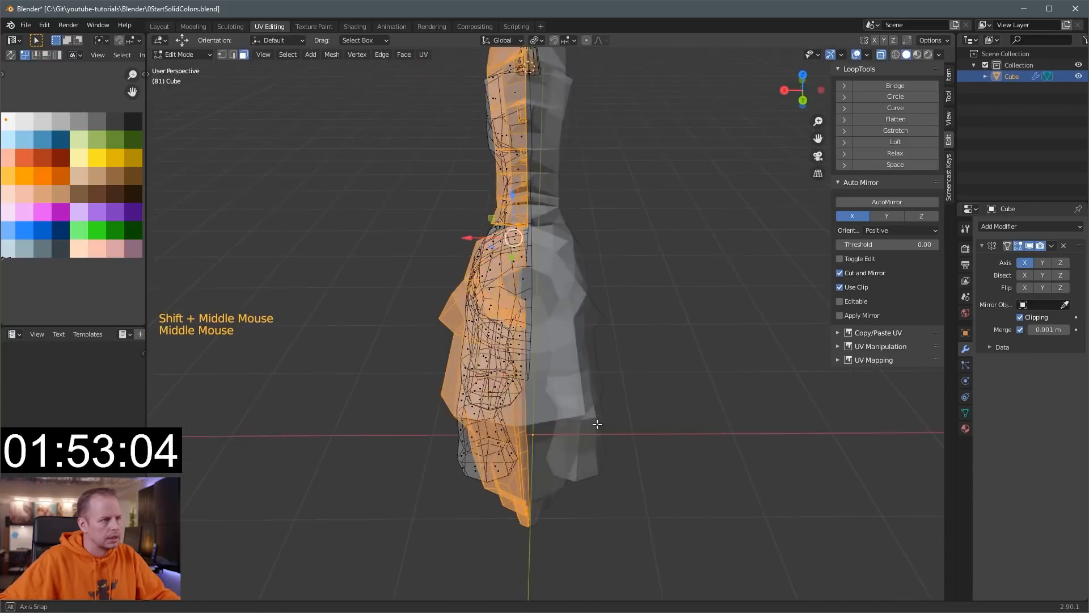
middle_drag(590, 326, 624, 317)
key(g)
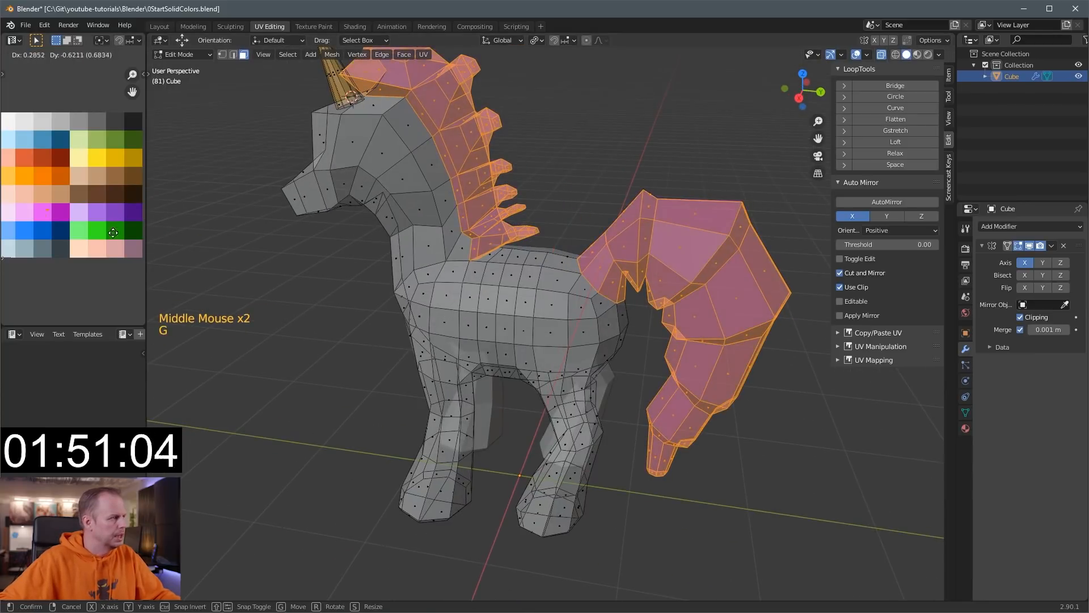
click(113, 234)
Turn X-ray off, select the underside faces of the front and hind hooves, and move their UVs to the magenta swatch.
scroll(515, 262, down, 1)
scroll(515, 261, down, 1)
key(alt+z)
mouse_move(515, 261)
middle_down()
mouse_move(527, 332)
mouse_move(580, 288)
mouse_move(542, 318)
middle_up()
key(Tab)
key(3)
click(523, 274)
key(Tab)
key(3)
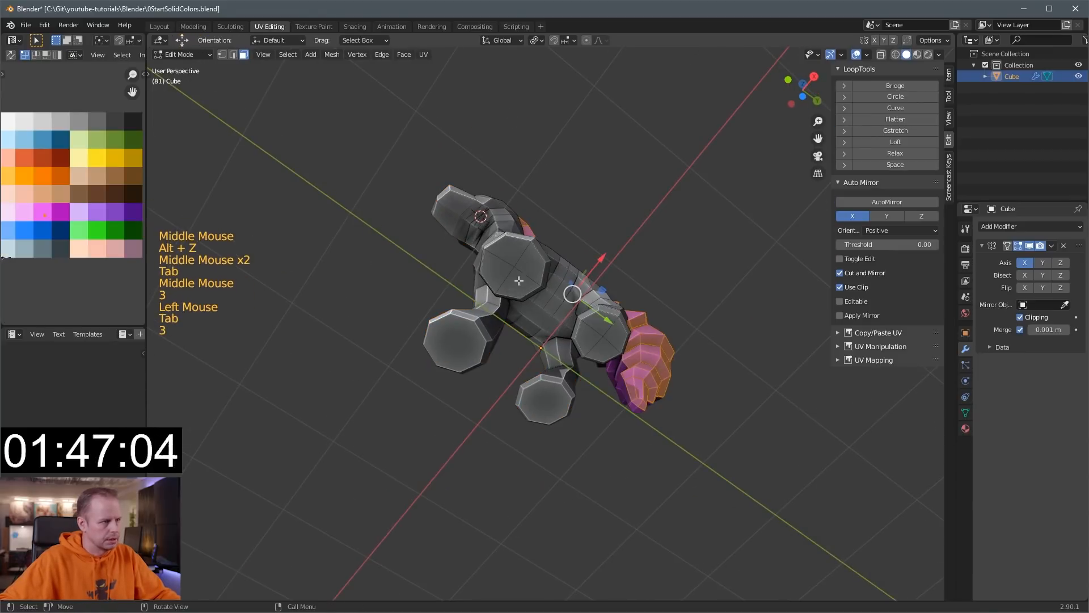
click(513, 281)
shift+click(503, 266)
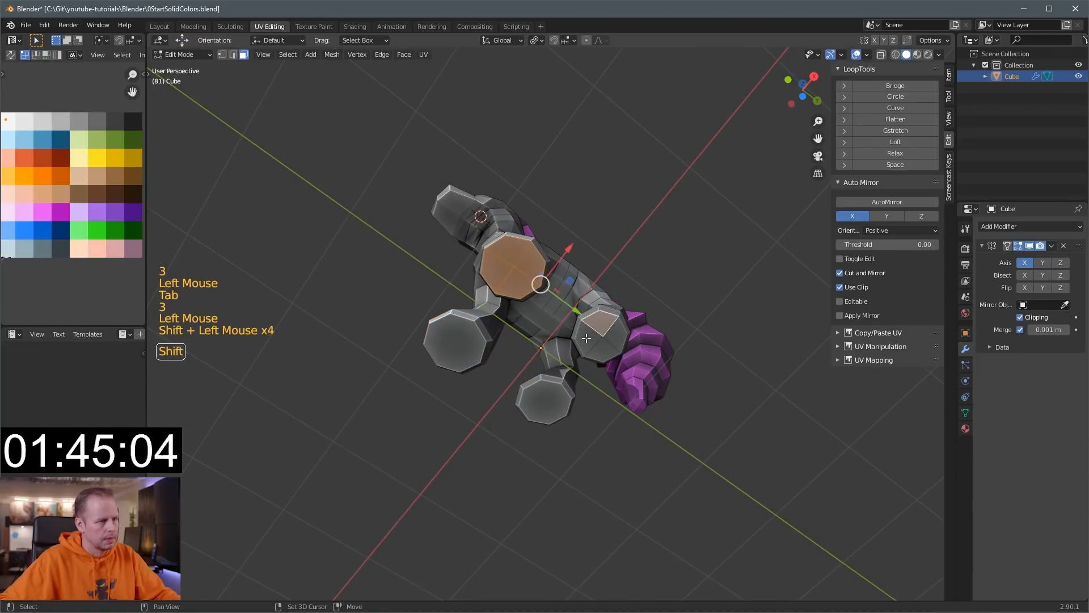
key(ctrl+KP_Add)
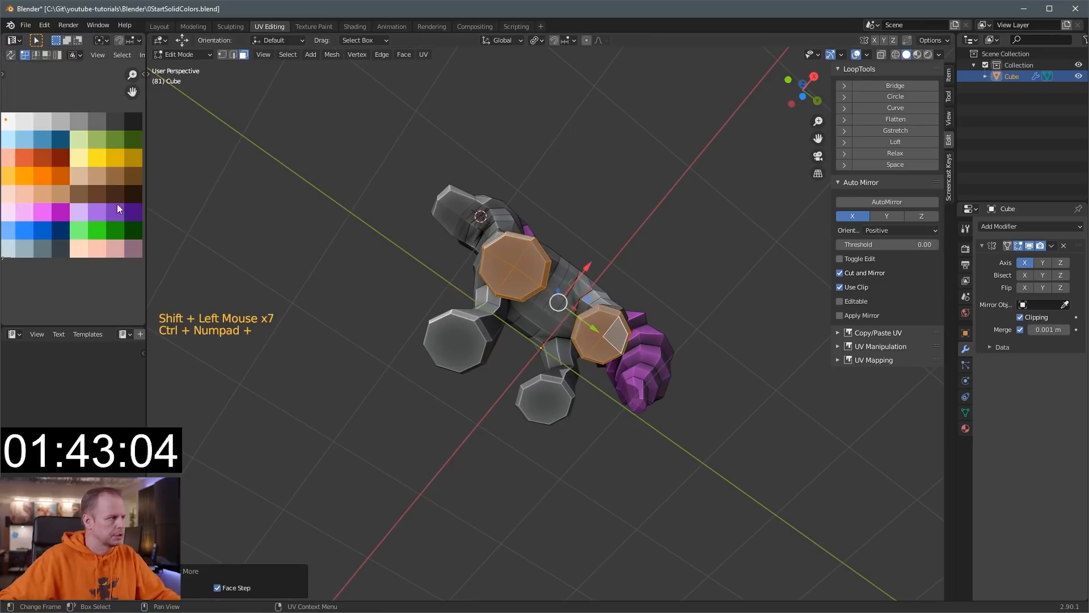
key(g)
click(54, 248)
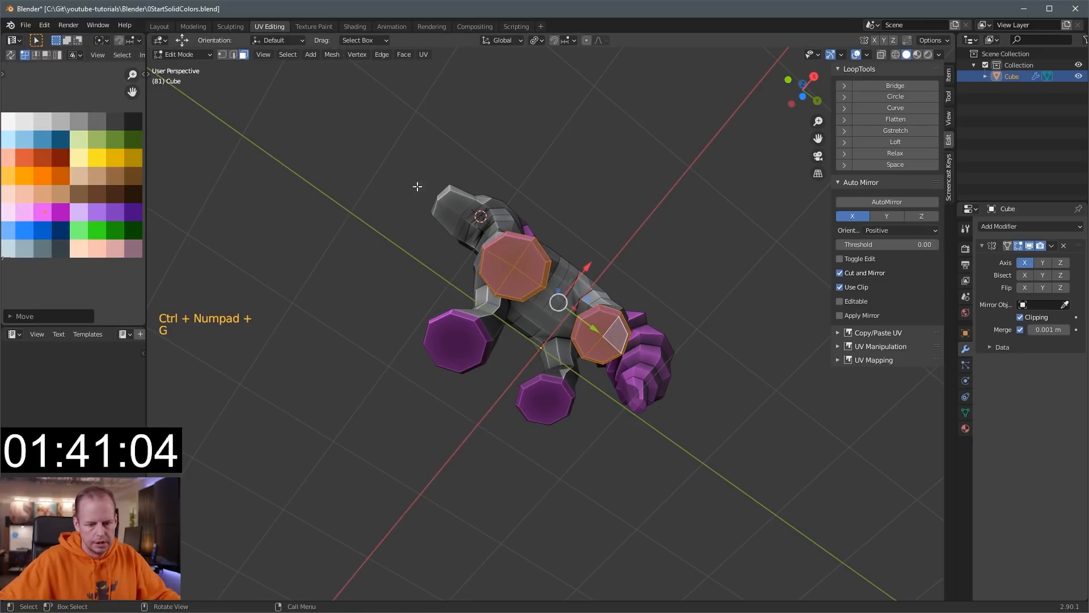
Move the side face of the head about 0.04 m outward along X to widen the cheek.
middle_drag(455, 156, 555, 218)
scroll(418, 255, up, 2)
key(3)
click(545, 204)
middle_drag(650, 165, 582, 165)
click(606, 170)
key(g)
click(641, 171)
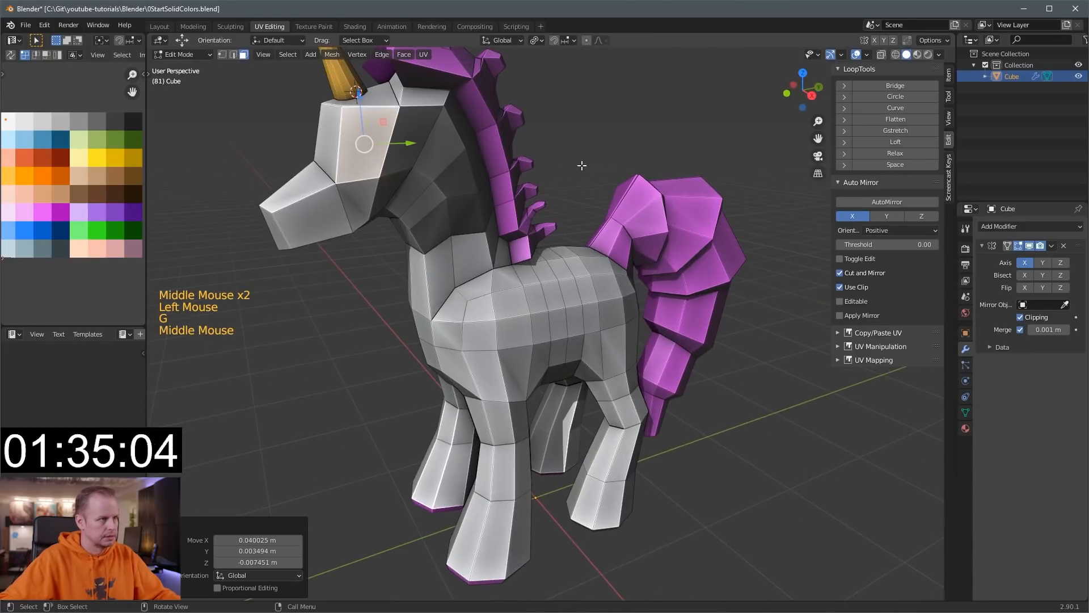
Lower the centre-line vertex where the forehead meets the snout slightly.
key(2)
click(470, 160)
middle_drag(470, 160, 596, 166)
key(g)
click(640, 183)
key(3)
click(461, 179)
middle_drag(461, 178, 510, 183)
key(1)
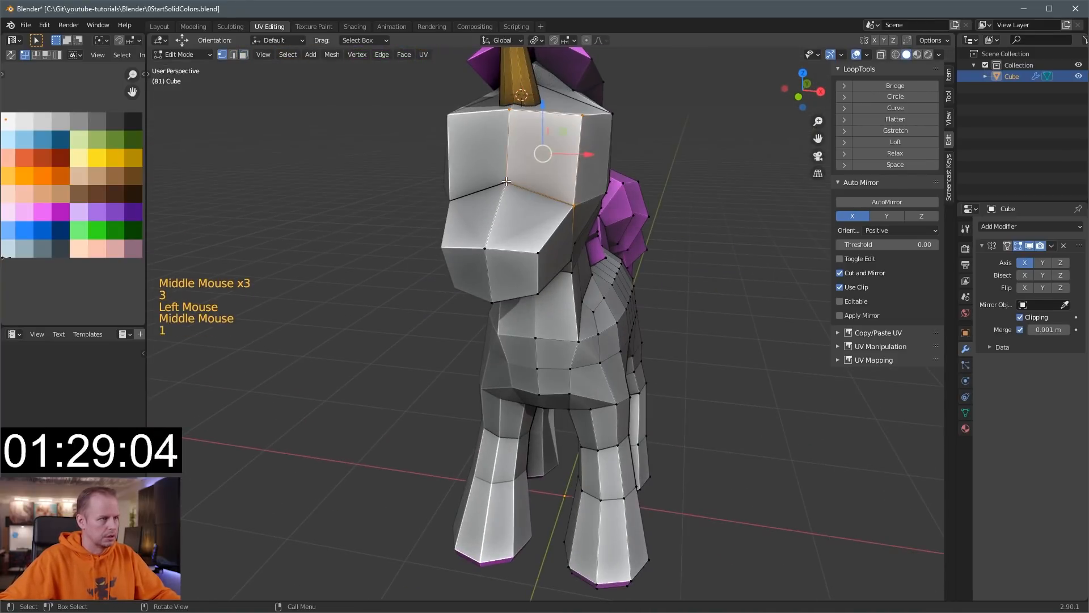
click(506, 183)
click(499, 135)
Duplicate the front face of the head in place as an eye face and turn off the mirror modifier's clipping.
key(3)
click(542, 152)
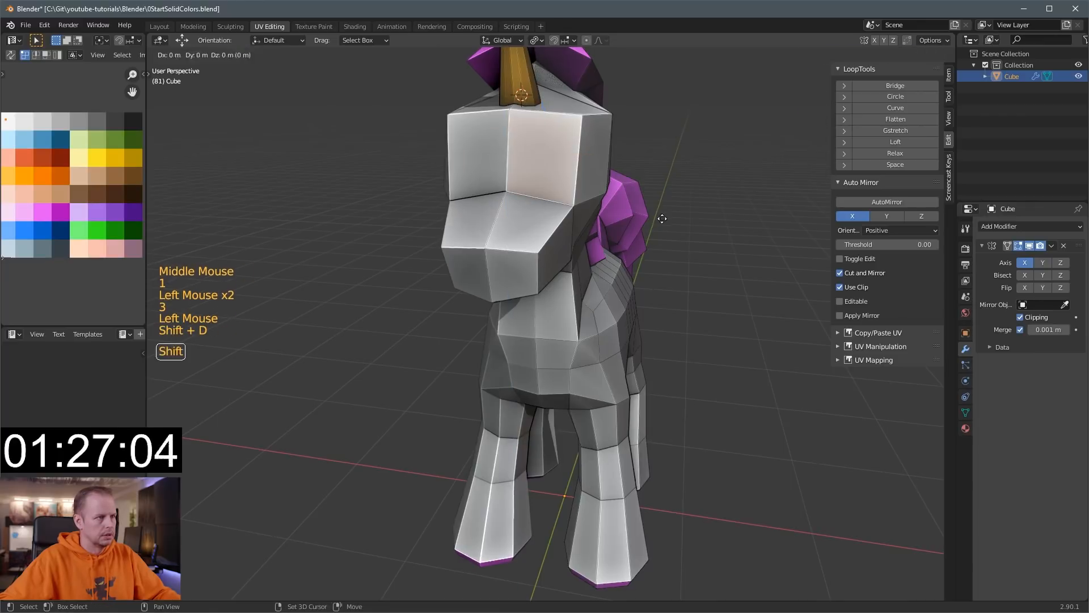
key(shift+d)
key(s)
key(Escape)
click(1020, 316)
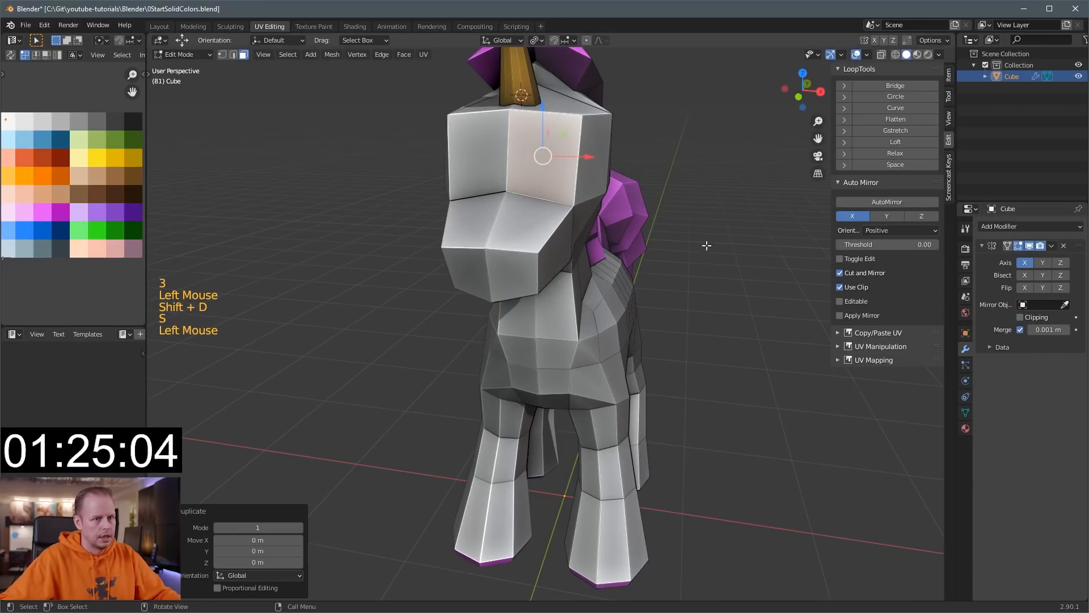
Shrink the duplicated eye face by scaling it to 0.655 and again to 0.575.
key(s)
click(647, 243)
click(1020, 317)
key(s)
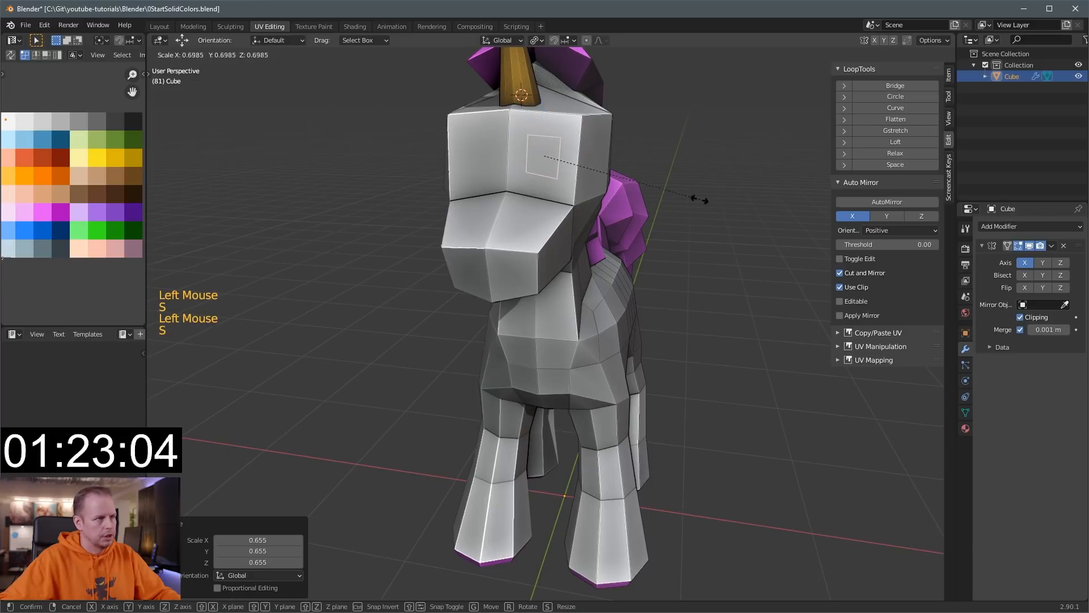
click(670, 200)
Stretch the eye face taller along Z and scale it to 0.711 along X.
key(s)
key(z)
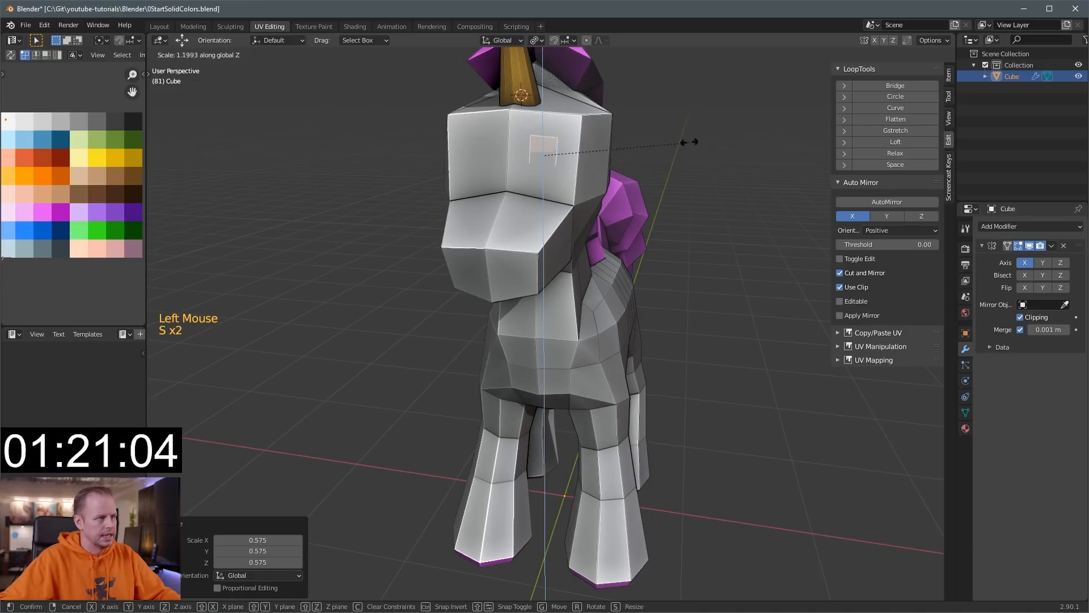
click(703, 129)
key(s)
key(x)
click(622, 166)
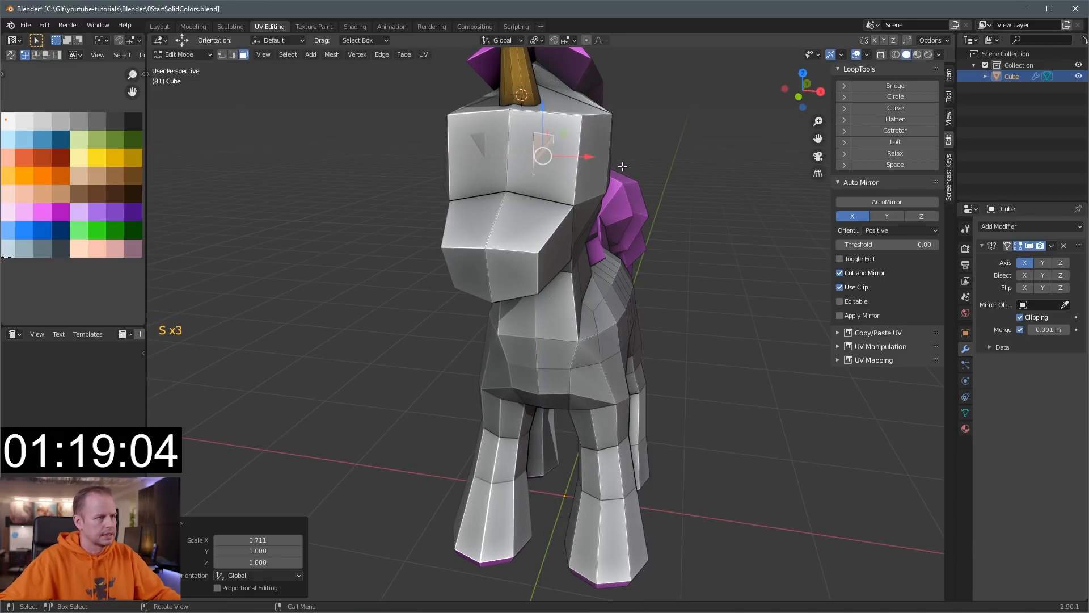
Move the eye face about 0.1 m down and 0.017 m forward, and extrude it outward into a thin block.
drag(541, 113, 542, 136)
middle_drag(542, 136, 397, 224)
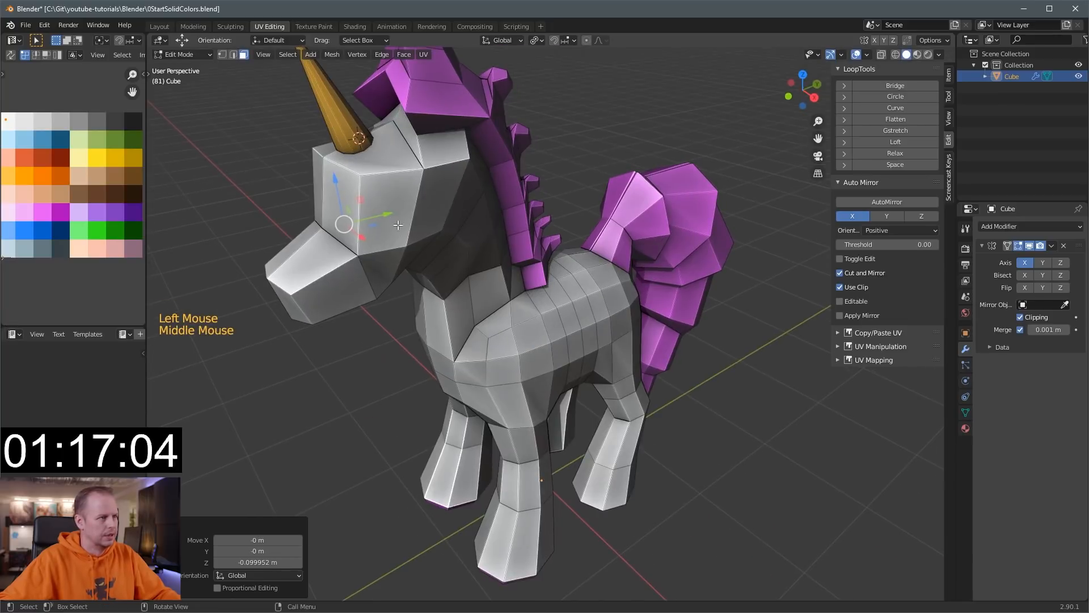
drag(389, 214, 385, 217)
key(e)
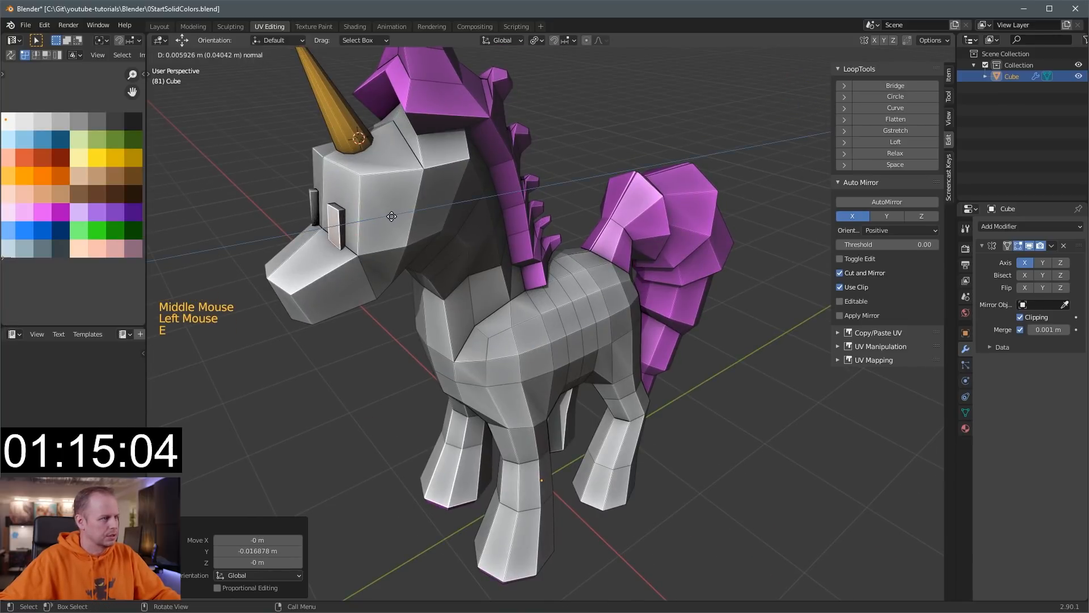
click(391, 216)
Select all connected faces of the eye block.
middle_drag(391, 216, 553, 193)
click(555, 191)
key(l)
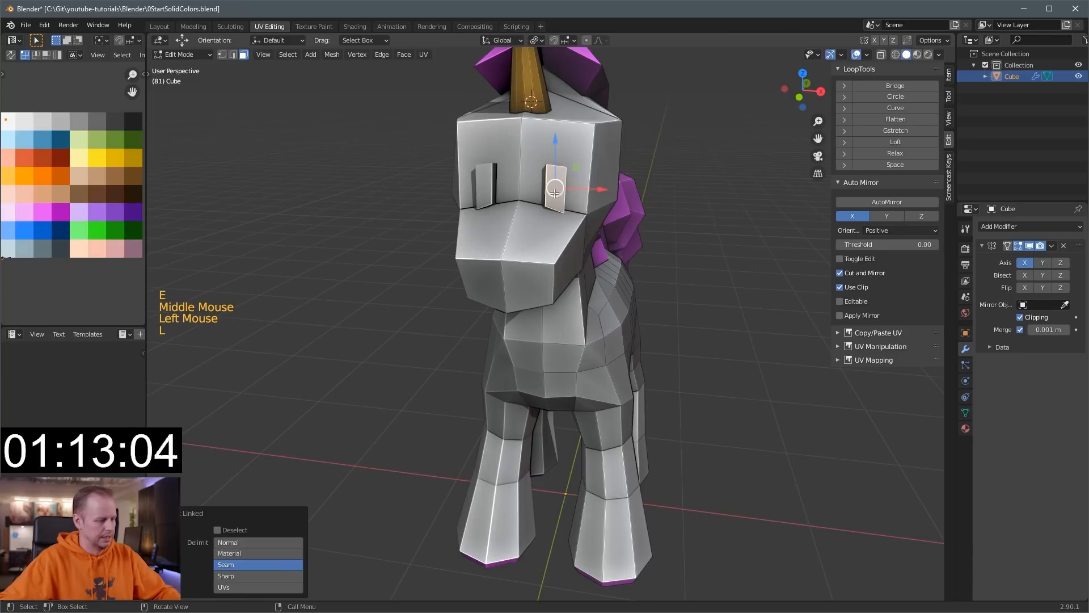
Recolour the selected eye faces black by moving their UVs onto the palette's darkest swatch.
key(a)
key(g)
click(157, 171)
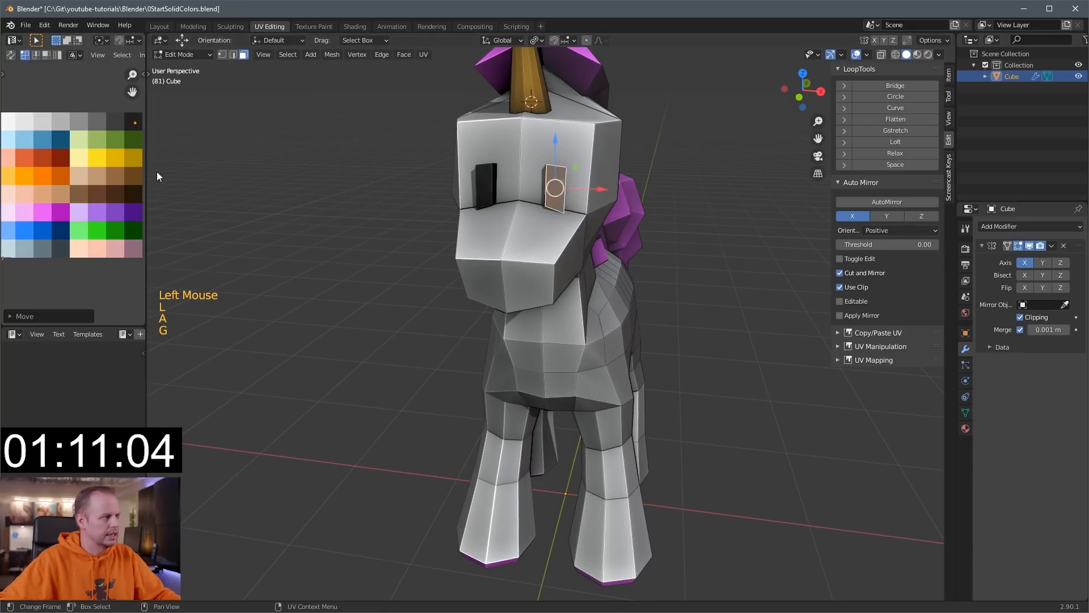
Scale the eye to about 0.788, nudge it slightly into place on the face, and leave Edit Mode.
scroll(577, 257, down, 2)
key(s)
click(589, 250)
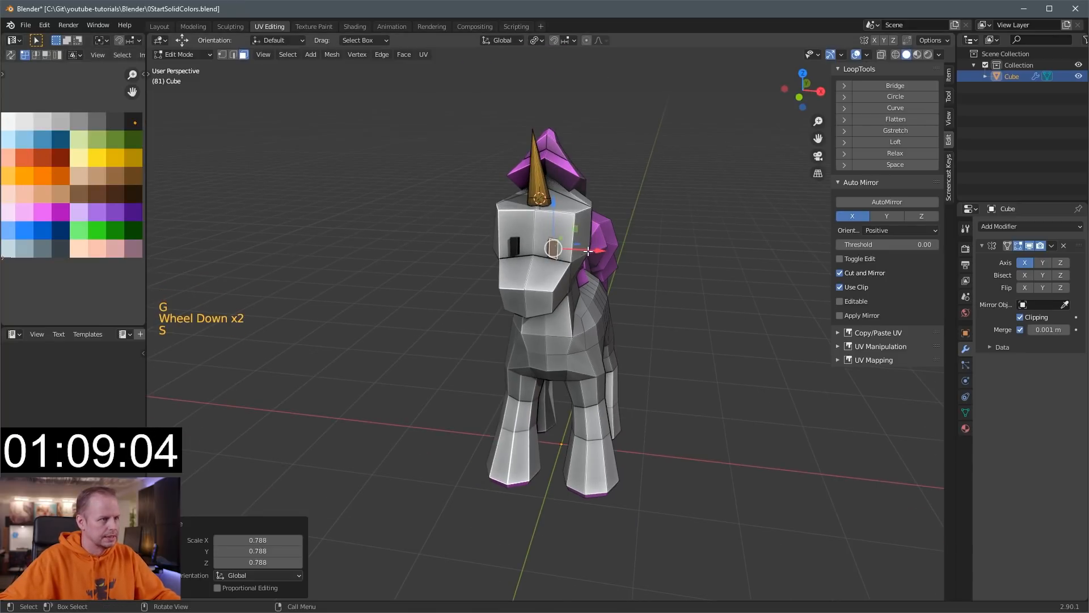
drag(589, 251, 591, 251)
drag(556, 213, 555, 212)
middle_drag(643, 212, 602, 216)
key(Tab)
middle_drag(654, 219, 595, 225)
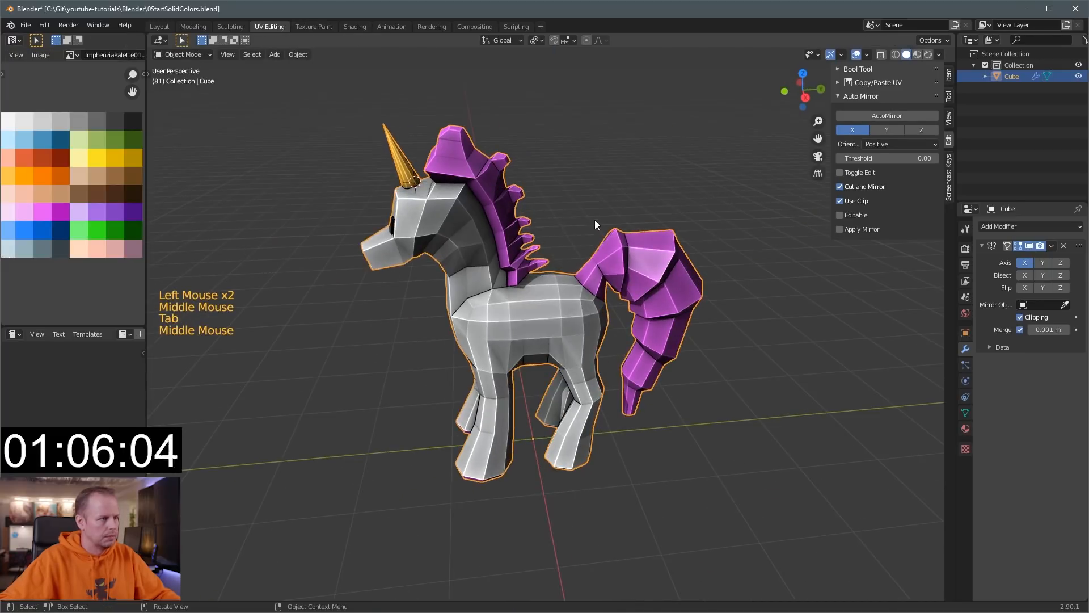
Duplicate the unicorn object in place and hide the original Cube.
click(1015, 73)
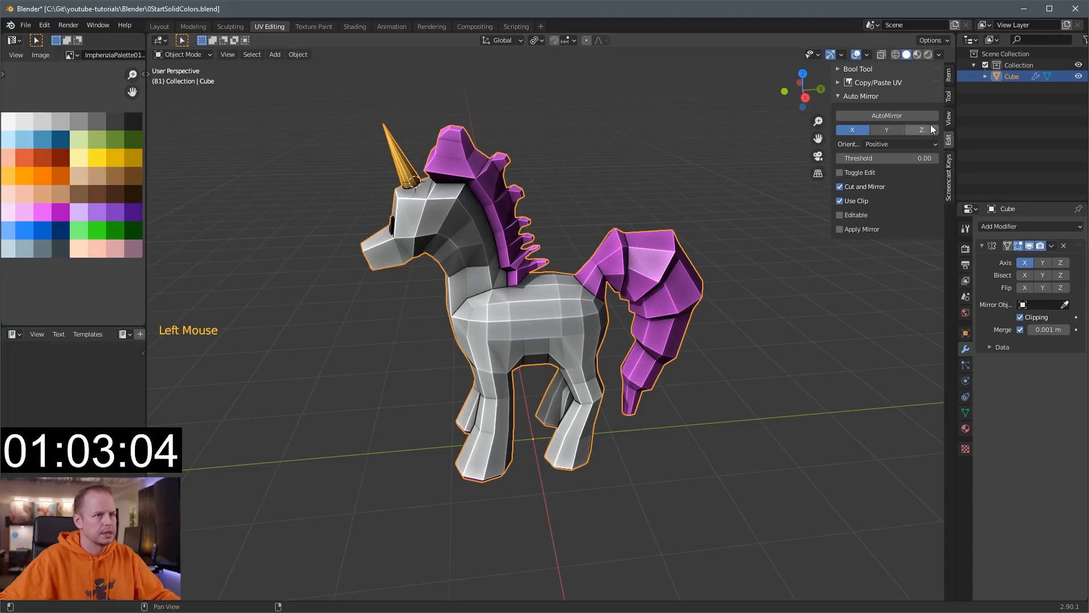
click(963, 80)
key(shift+d)
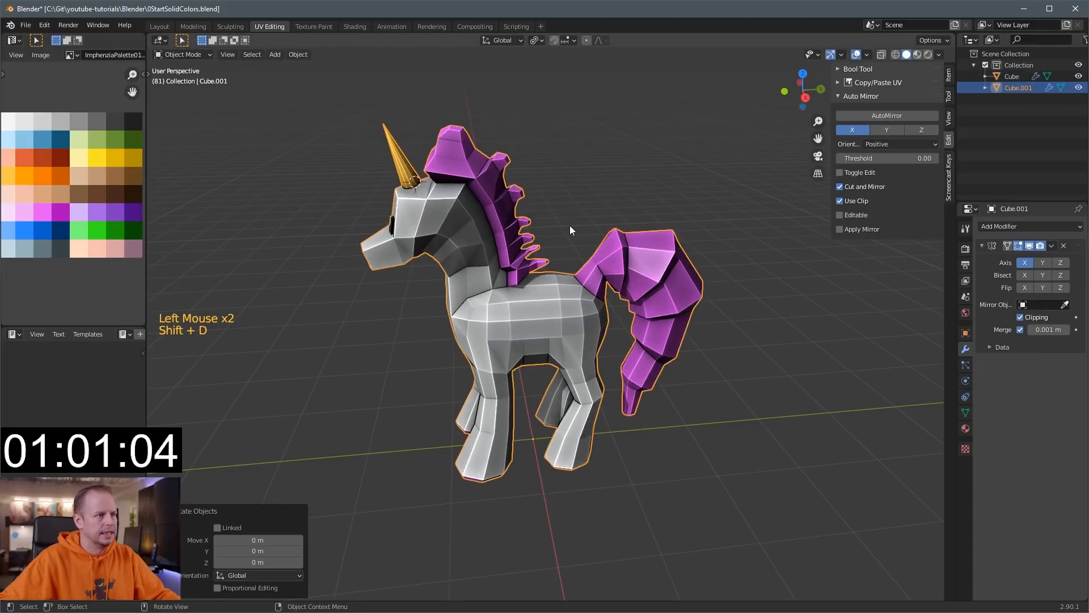
click(1079, 76)
Apply the Mirror modifier on the duplicated unicorn.
middle_drag(556, 238, 574, 318)
scroll(585, 241, up, 2)
key(ctrl+a)
Enter Edit Mode on the duplicate and set up an X-ray display in the top orthographic view.
key(Tab)
key(a)
middle_drag(530, 284, 565, 344)
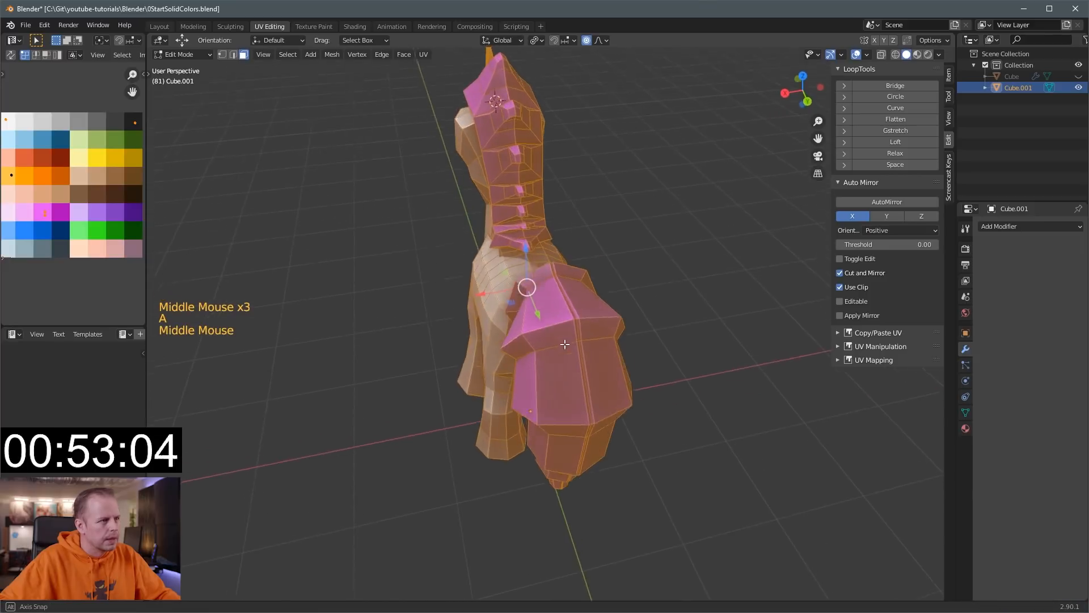
scroll(565, 344, up, 2)
key(3)
middle_drag(536, 288, 624, 348)
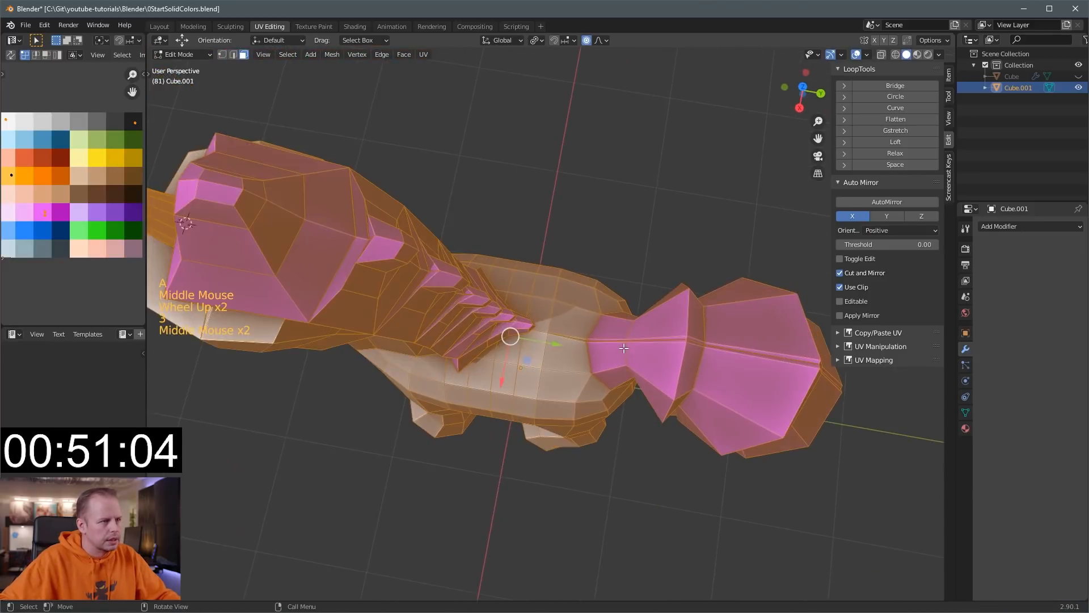
scroll(626, 346, up, 1)
key(KP_1)
key(KP_3)
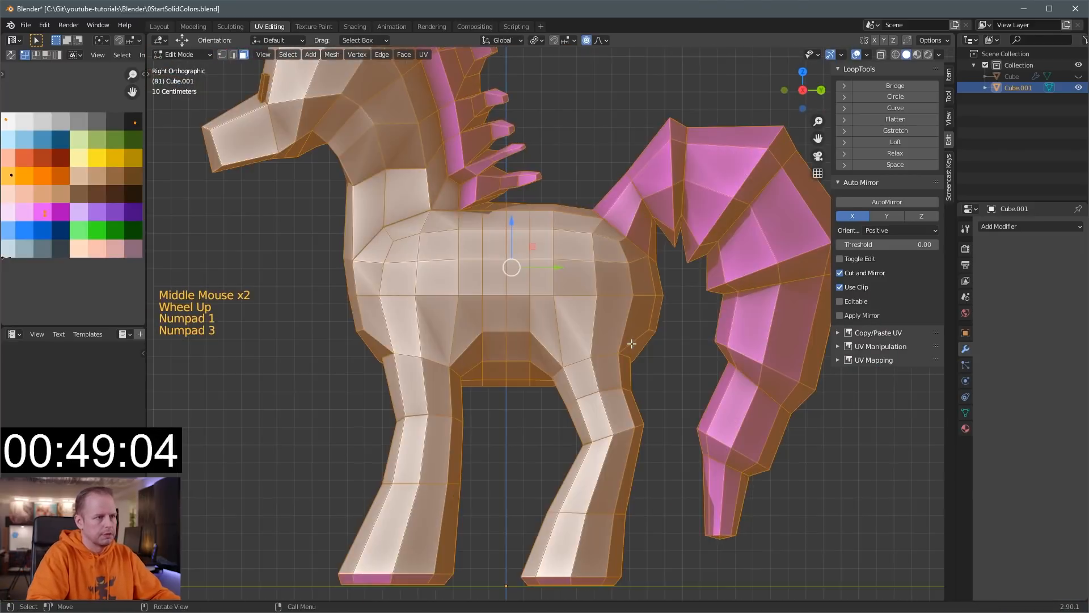
key(KP_7)
scroll(584, 313, up, 1)
scroll(584, 312, down, 4)
shift+middle_drag(585, 312, 578, 366)
key(alt+z)
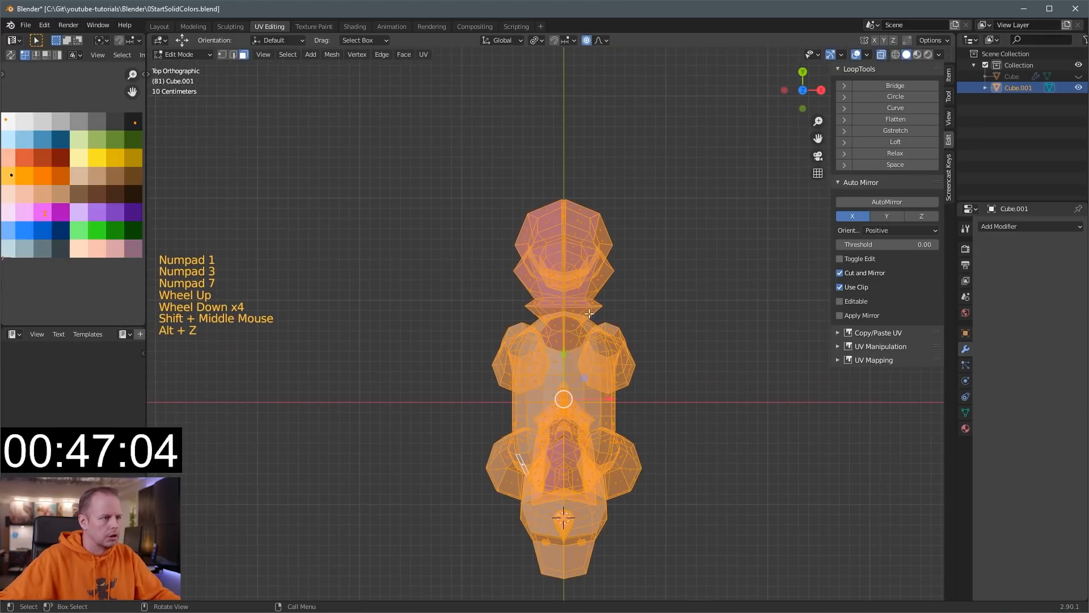
Try to box-select the faces along the tail's centre seam.
key(a)
key(a)
key(a)
key(b)
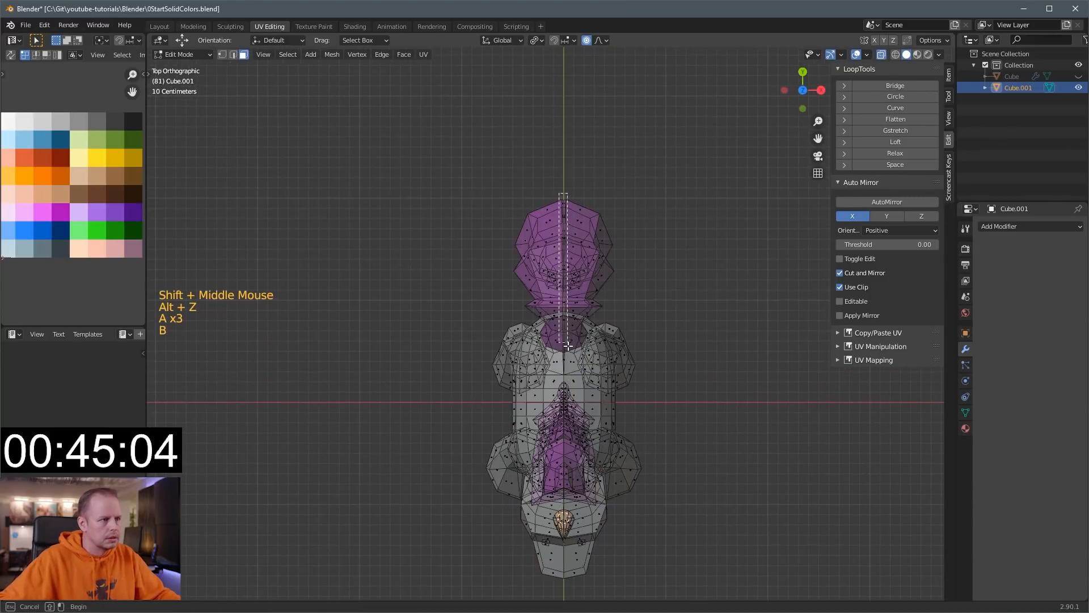
drag(570, 369, 570, 369)
middle_drag(569, 369, 664, 359)
scroll(624, 325, up, 2)
key(ctrl+z)
Switch to vertex selection and lasso-select the vertices along the tail's outer edge.
key(KP_1)
key(1)
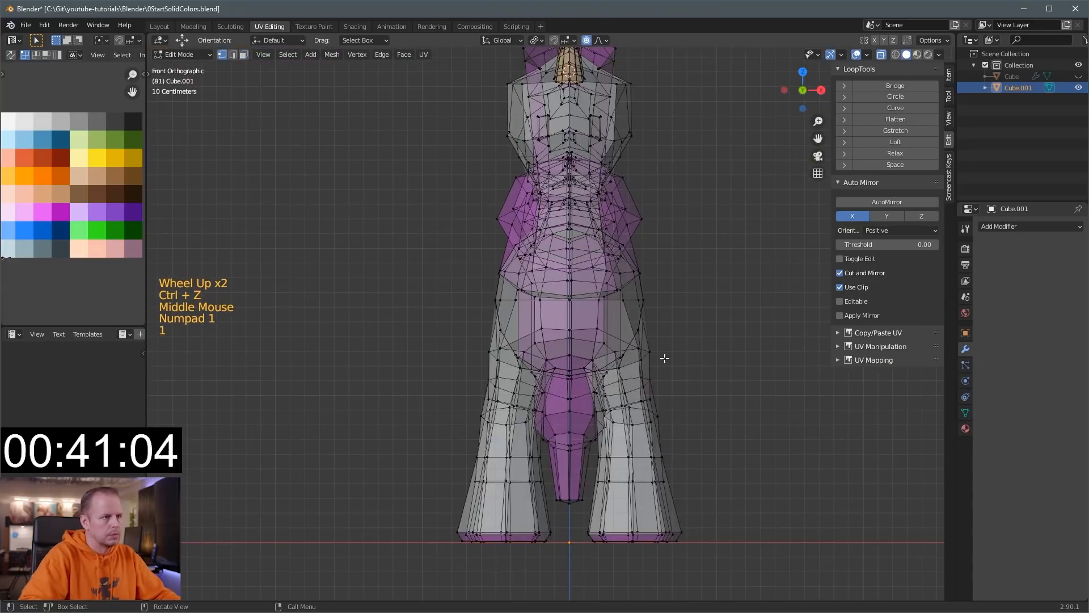
key(KP_7)
key(a)
key(a)
key(a)
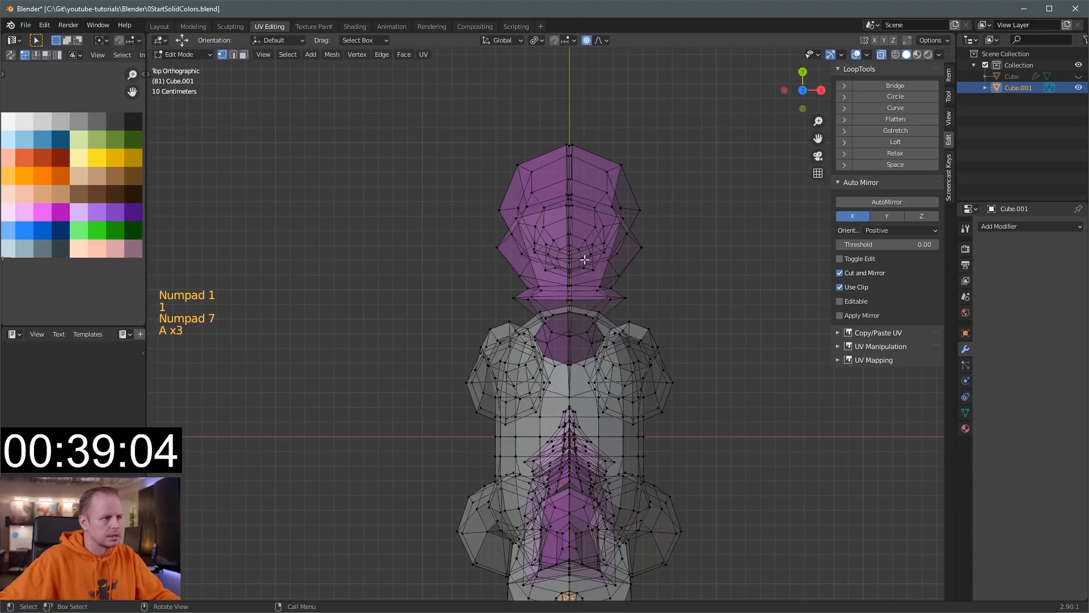
scroll(590, 255, up, 2)
middle_drag(590, 255, 737, 261)
scroll(737, 262, down, 2)
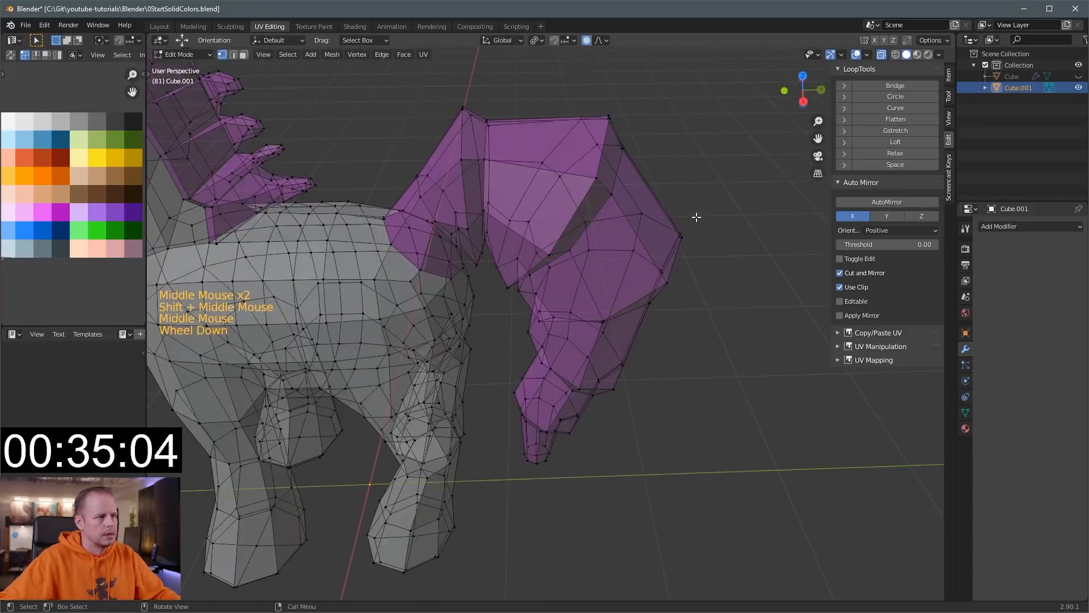
middle_drag(695, 219, 647, 193)
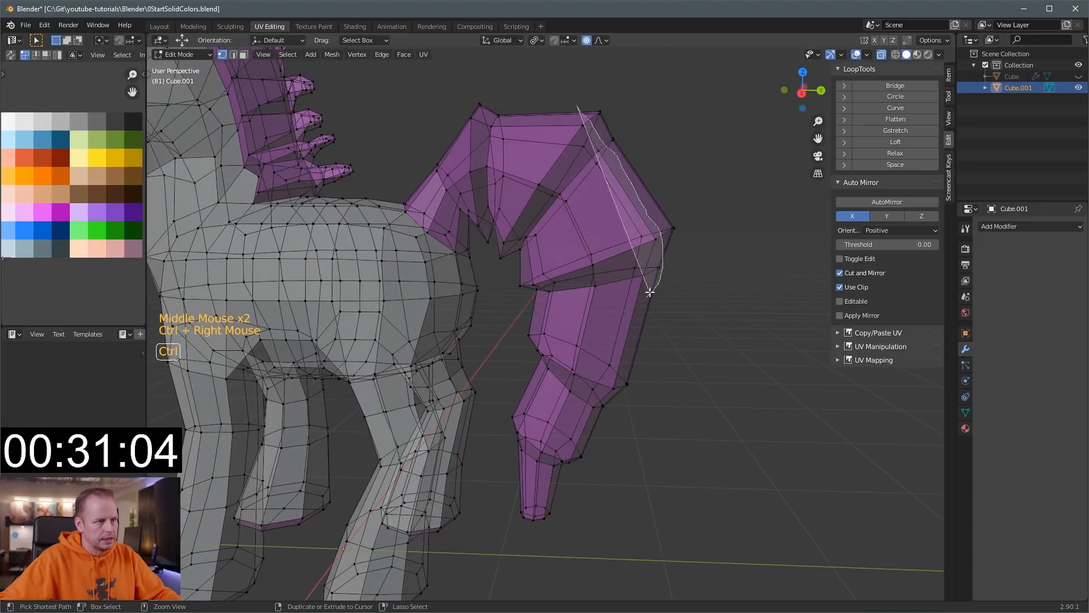
ctrl+right_drag(649, 291, 623, 347)
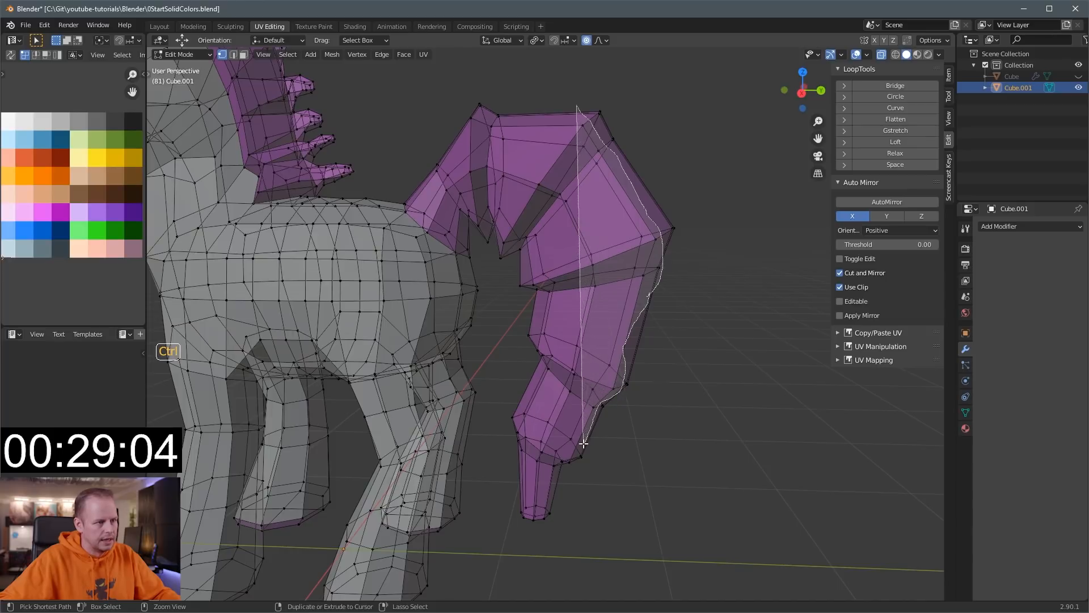
mouse_move(584, 443)
ctrl+right_down()
mouse_move(681, 456)
mouse_move(717, 203)
ctrl+right_up()
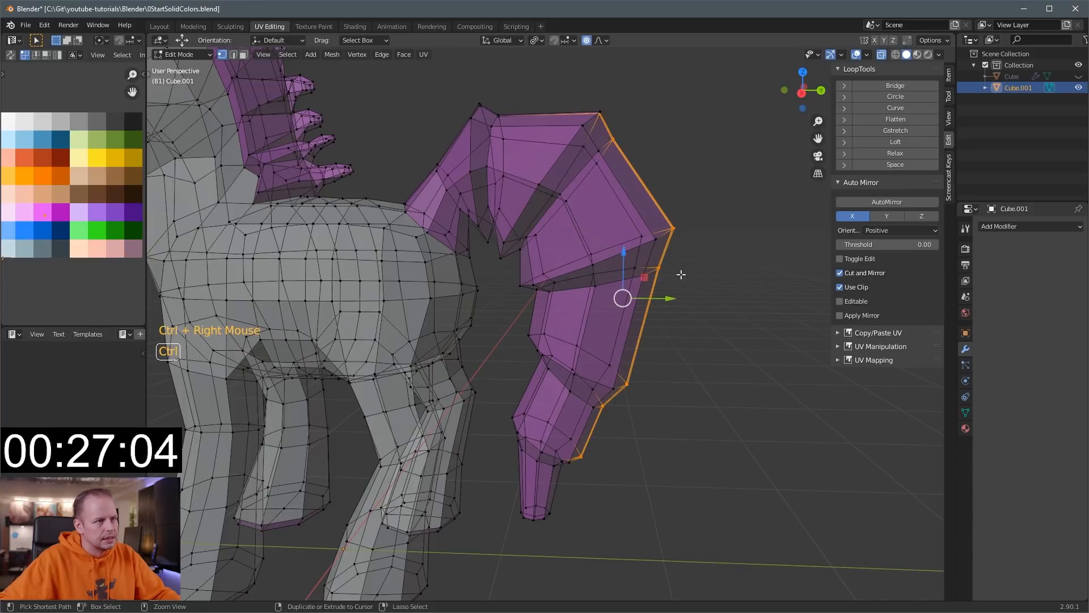
Merge the selected tail vertices by distance, using a 0.12 m threshold.
middle_drag(681, 275, 694, 281)
key(m)
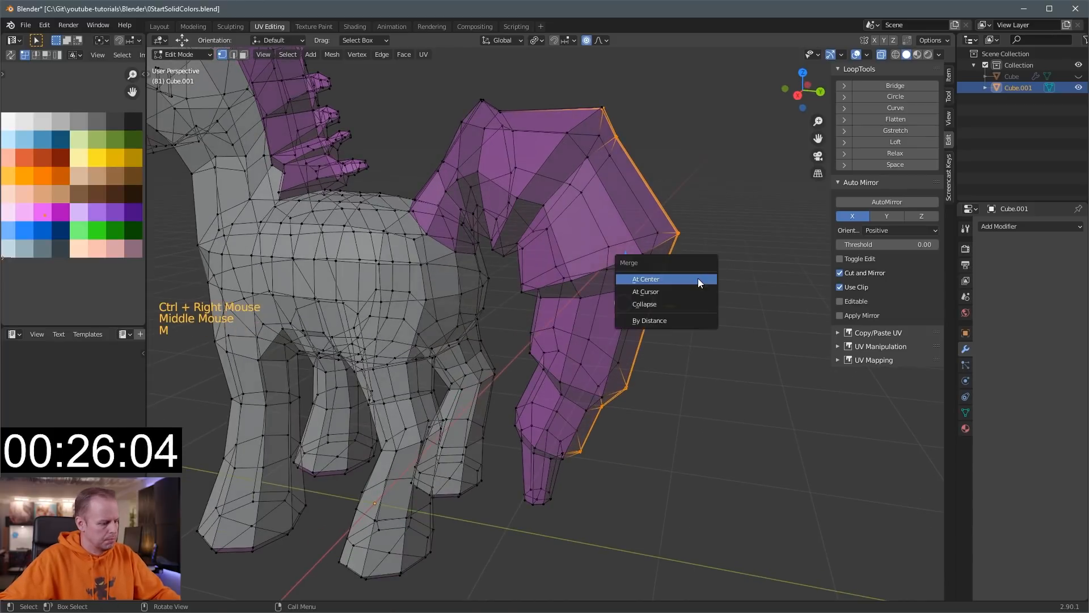
click(675, 320)
drag(253, 574, 295, 575)
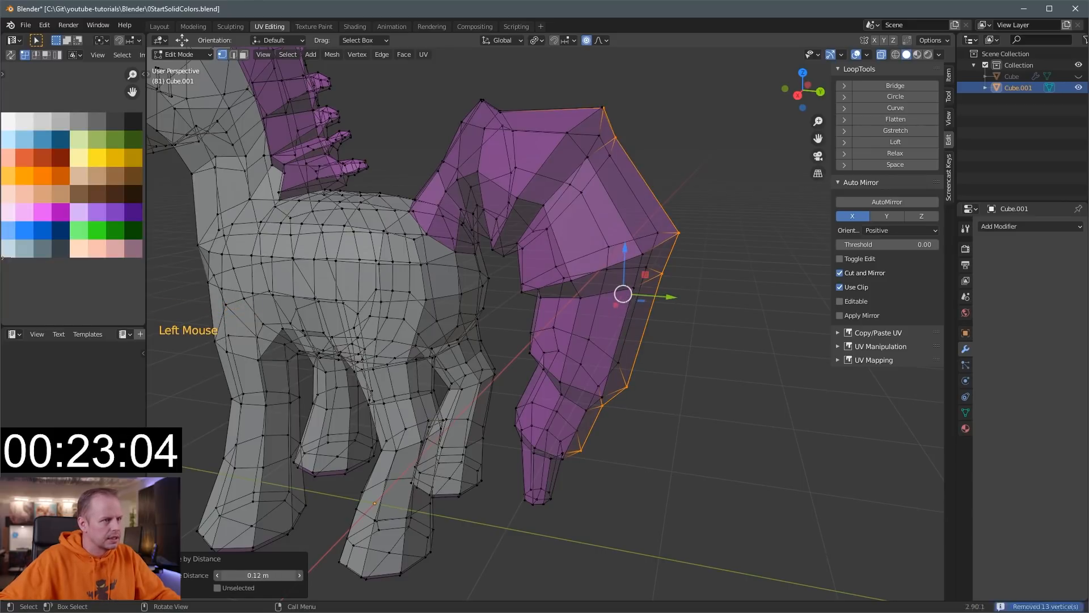
Leave Edit Mode and turn off the X-ray display.
middle_drag(508, 356, 620, 219)
scroll(603, 243, down, 4)
key(Tab)
key(alt+z)
scroll(575, 309, down, 2)
Select the tail's tip vertex in Edit Mode and enable proportional editing limited to connected geometry.
middle_drag(575, 308, 544, 386)
key(Tab)
click(542, 393)
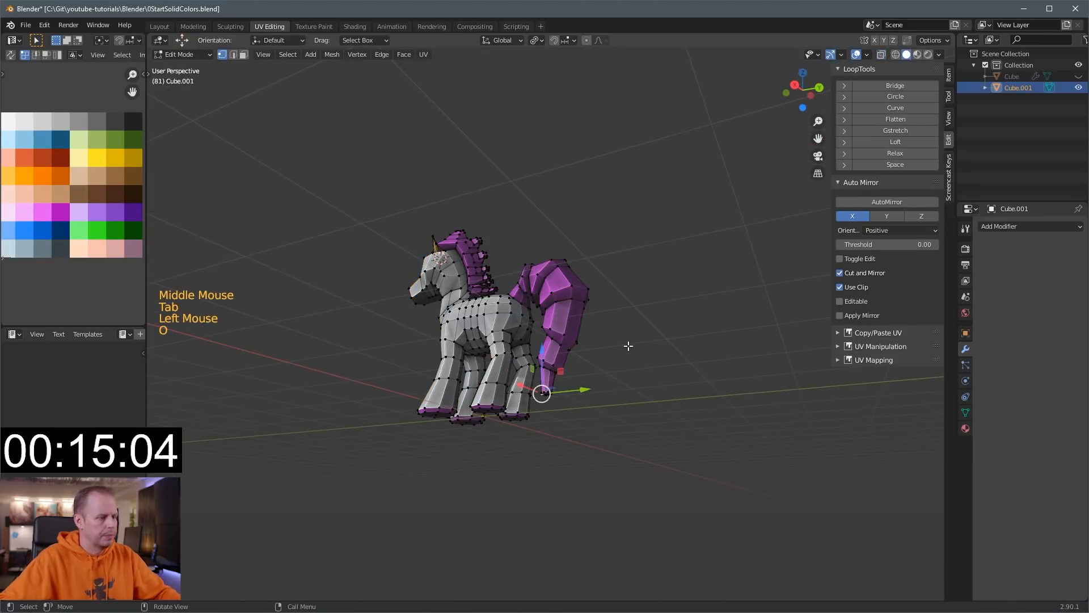
key(o)
middle_drag(628, 345, 590, 373)
key(g)
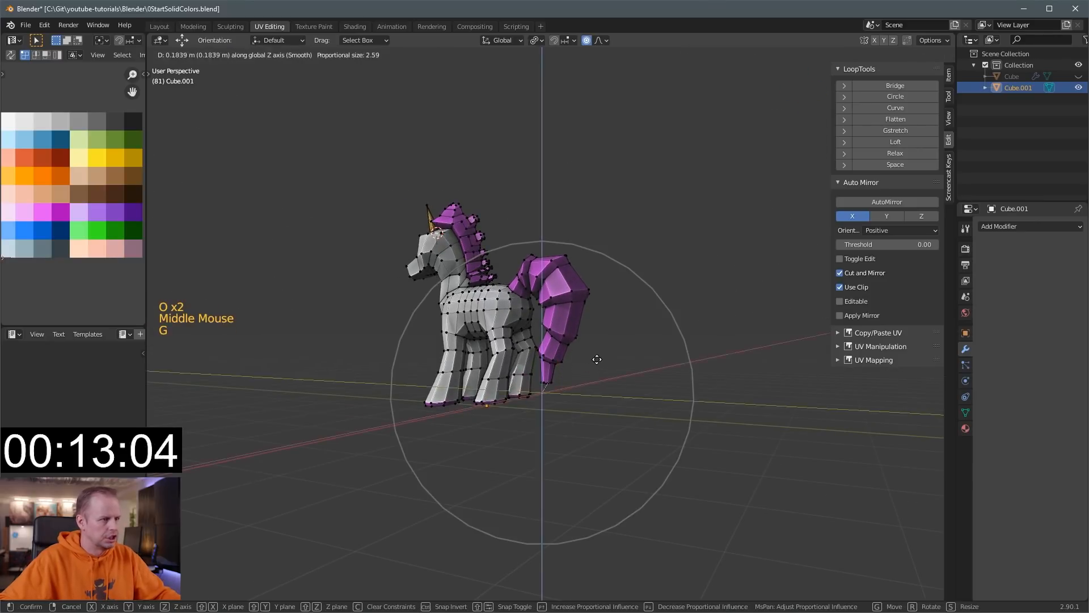
right_click(591, 363)
click(591, 42)
click(590, 41)
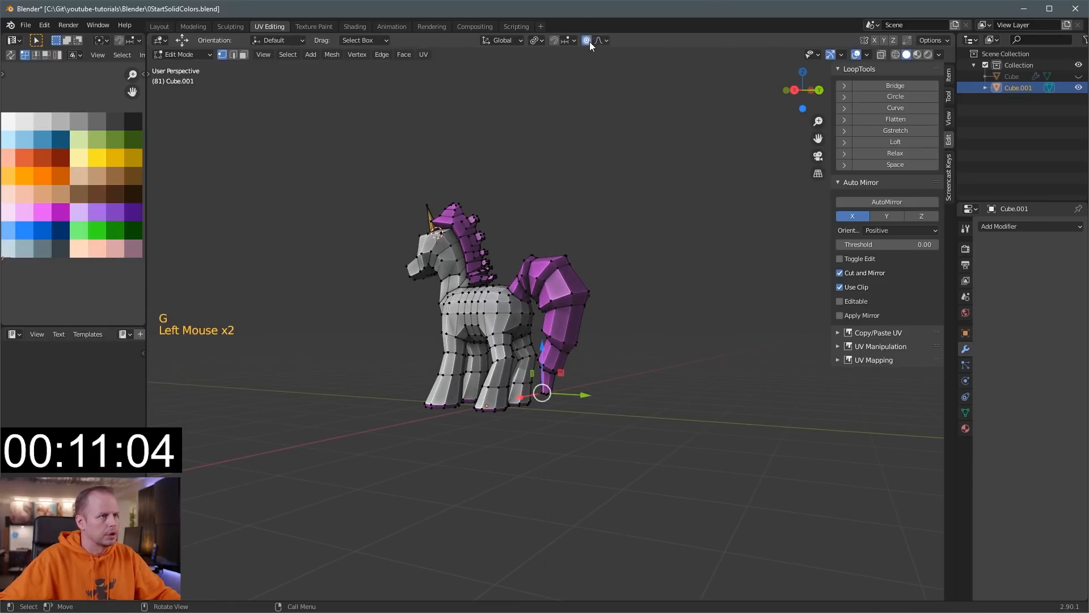
click(601, 41)
click(593, 63)
Bend the tail with smooth proportional falloff by rotating its tip about 5.47° and moving it sideways and upward.
scroll(628, 227, up, 1)
scroll(628, 227, up, 1)
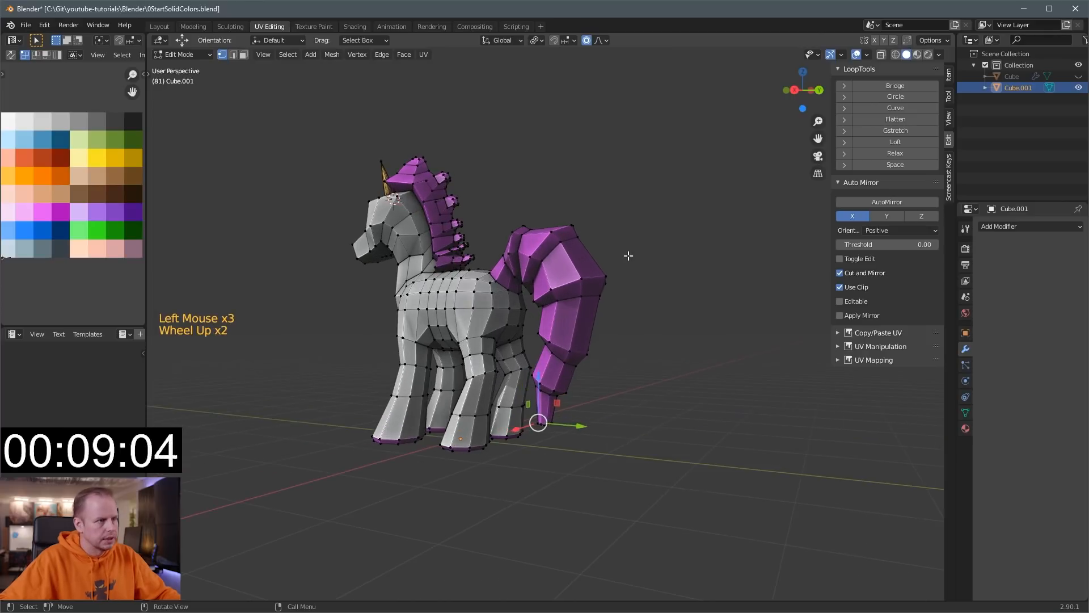
key(r)
click(605, 344)
middle_drag(604, 344, 610, 276)
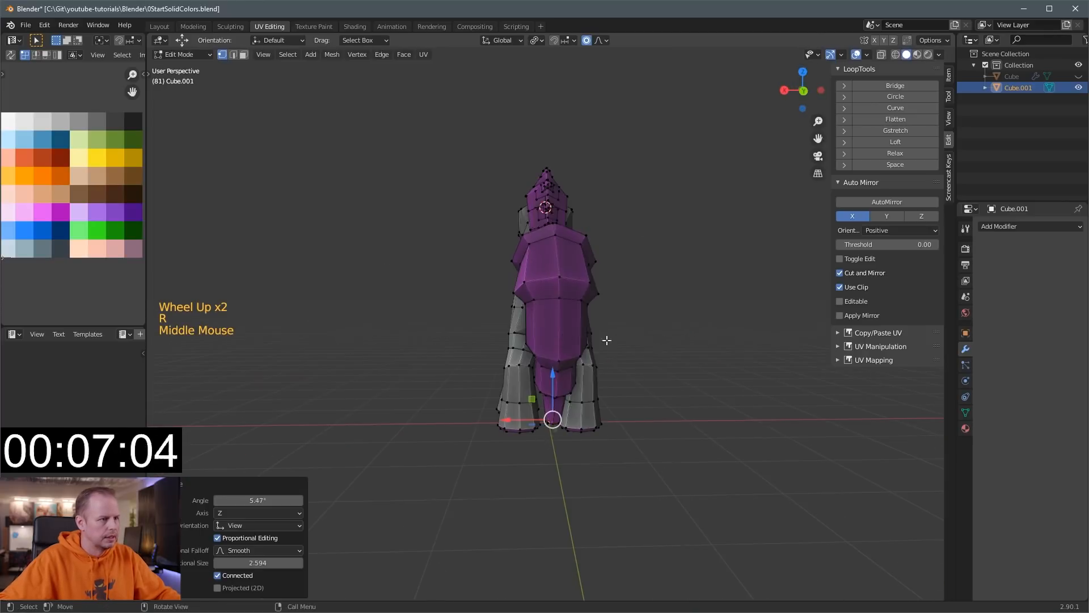
key(g)
click(591, 224)
middle_drag(591, 223, 689, 228)
scroll(695, 241, up, 1)
key(g)
click(664, 227)
Select a vertex on the upper mane, rotate it about -19.1° and shift it about 0.08 m along X with proportional falloff.
click(388, 149)
middle_drag(551, 190, 431, 186)
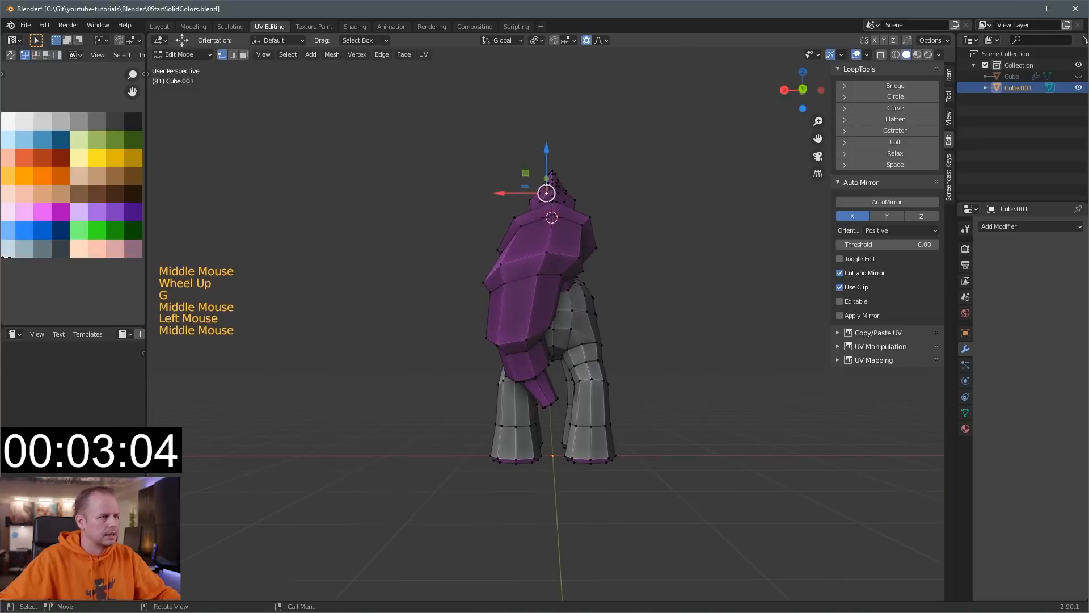
key(r)
right_click(613, 185)
key(r)
click(584, 176)
key(g)
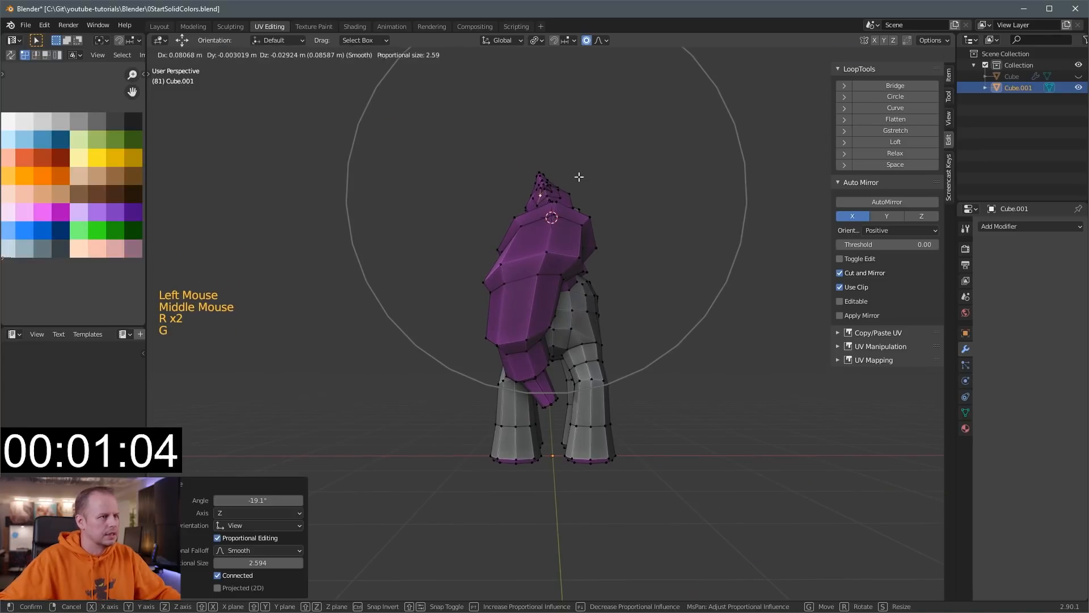
click(579, 178)
middle_drag(578, 177, 703, 197)
middle_drag(502, 194, 549, 194)
key(r)
right_click(530, 197)
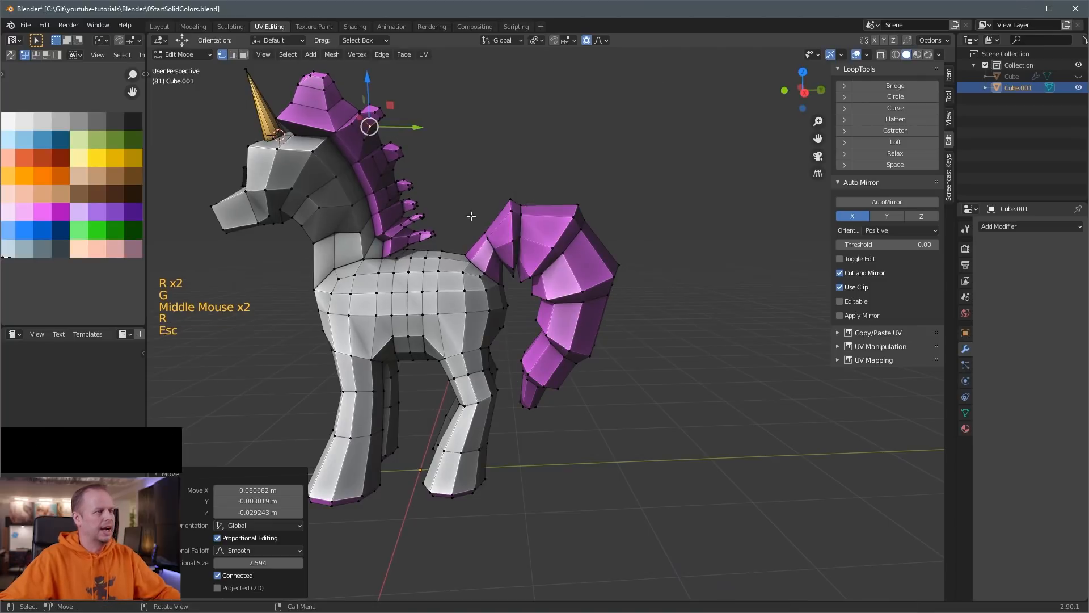
Return the reshaped unicorn to Object Mode.
scroll(471, 216, down, 4)
middle_drag(471, 216, 632, 300)
scroll(575, 266, up, 1)
key(Tab)
key(ctrl+z)
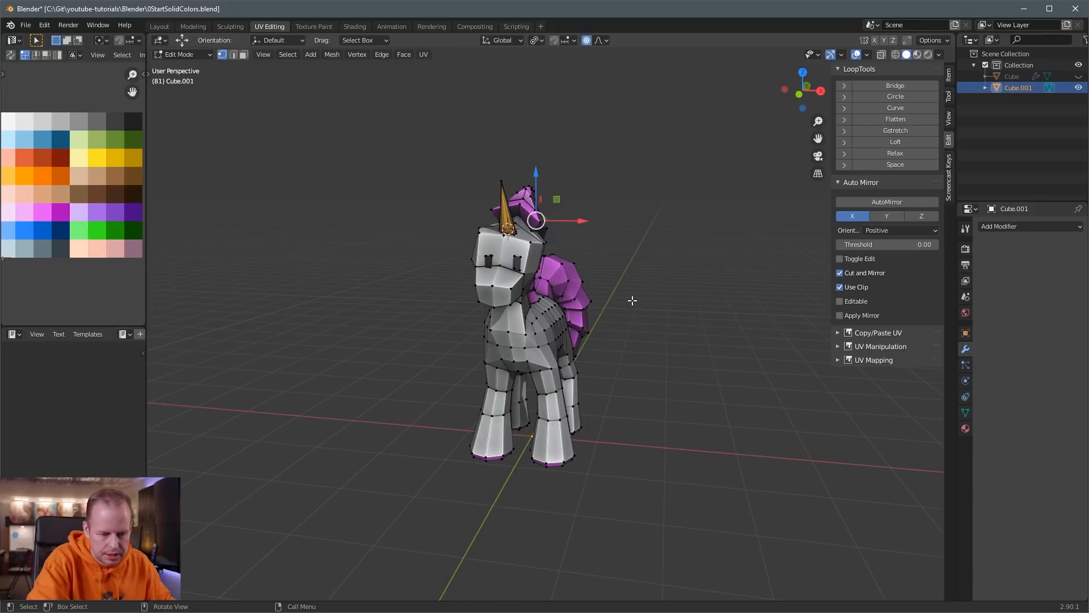
key(Tab)
Examine the finished unicorn from the front, the side and at different distances.
middle_drag(630, 302, 534, 232)
scroll(601, 314, up, 3)
scroll(601, 304, down, 1)
scroll(601, 304, down, 1)
scroll(532, 305, up, 1)
scroll(482, 292, up, 2)
scroll(525, 295, up, 2)
scroll(526, 295, down, 3)
scroll(479, 288, down, 1)
scroll(601, 273, down, 2)
scroll(536, 298, up, 3)
key(Tab)
scroll(537, 298, up, 1)
key(Tab)
key(a)
scroll(619, 265, down, 4)
scroll(468, 229, down, 2)
scroll(534, 233, up, 3)
scroll(544, 242, down, 7)
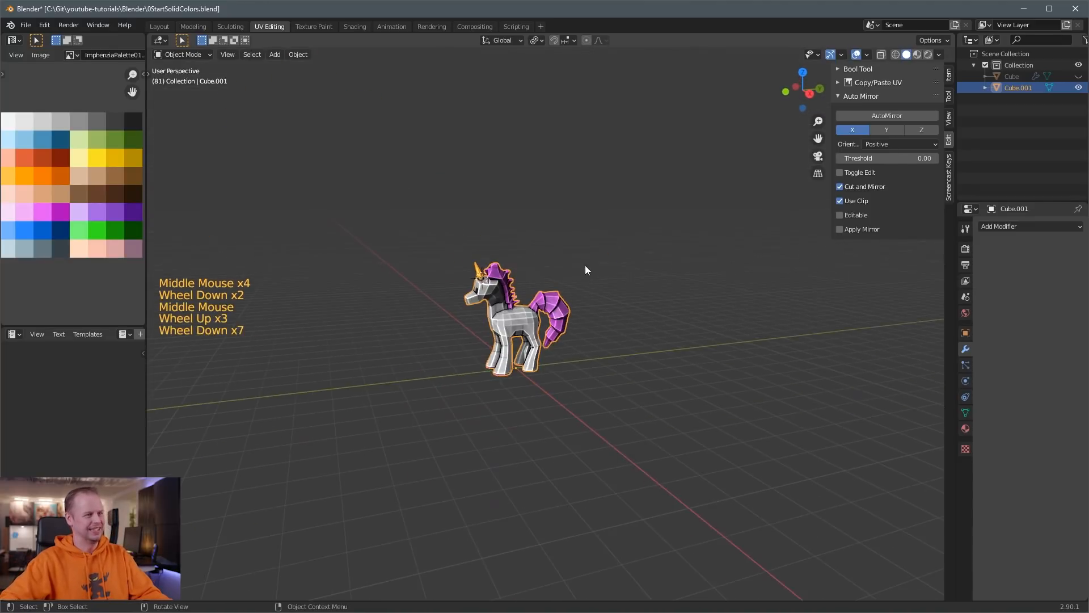
middle_drag(584, 265, 679, 263)
scroll(680, 263, up, 5)
middle_drag(597, 287, 516, 263)
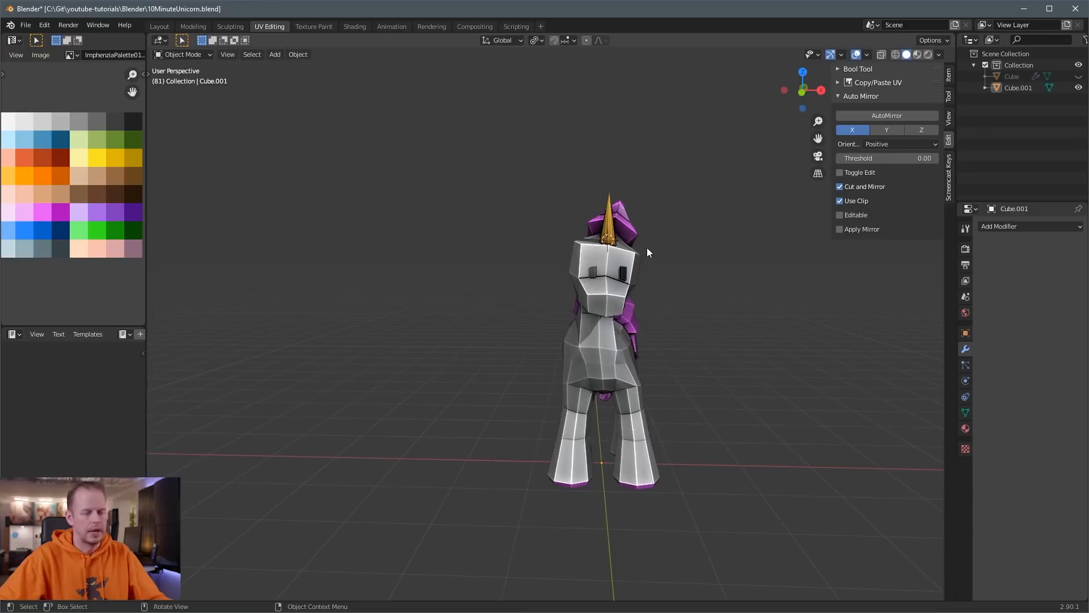
middle_drag(615, 252, 954, 128)
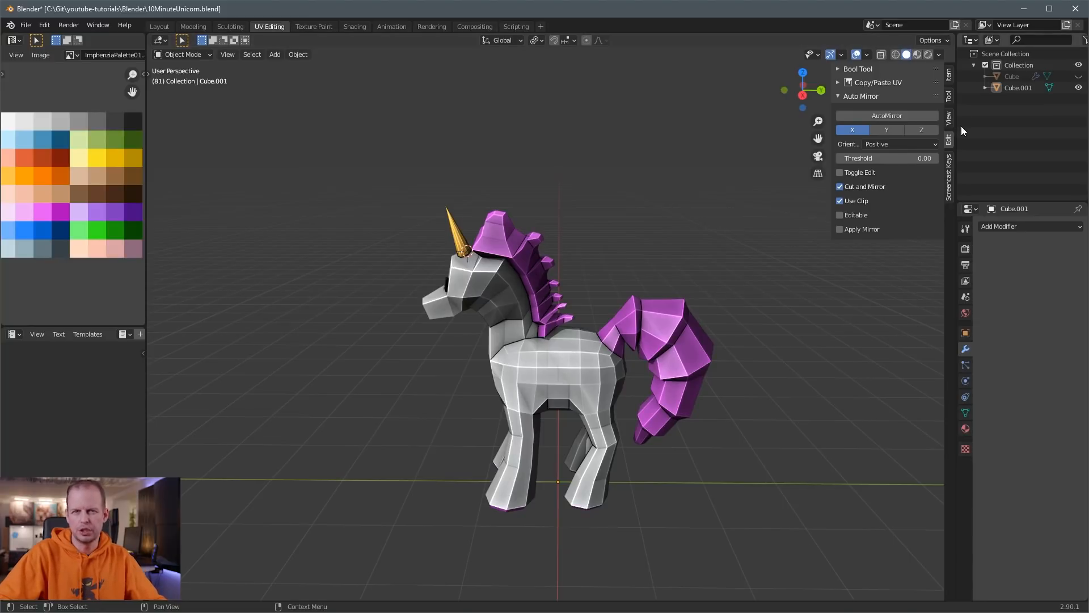
middle_drag(623, 237, 693, 227)
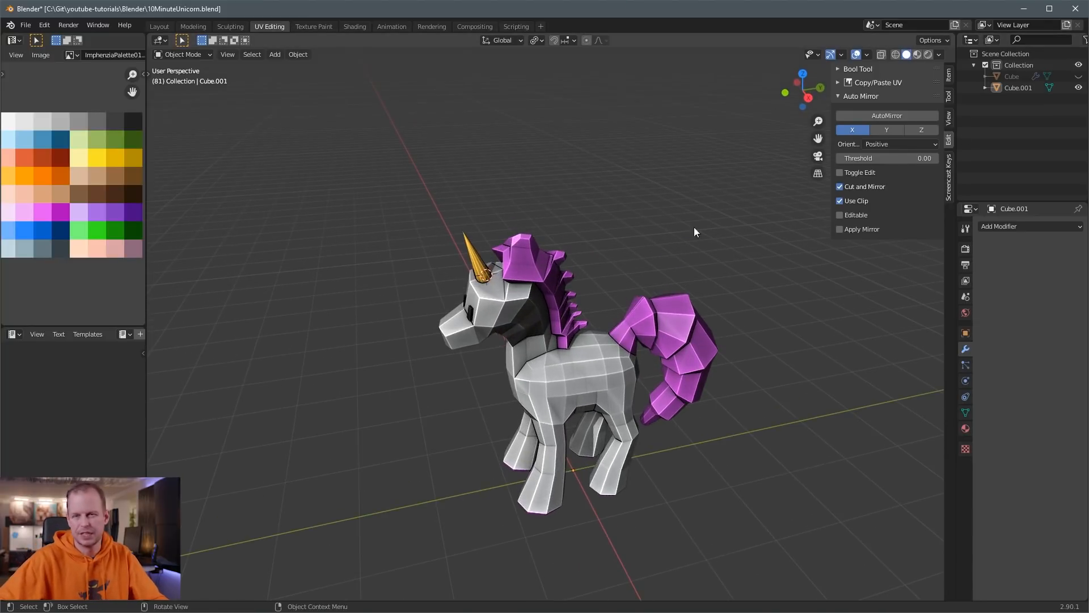
Hide the edited Cube.001 and unhide the original Cube.
click(1078, 88)
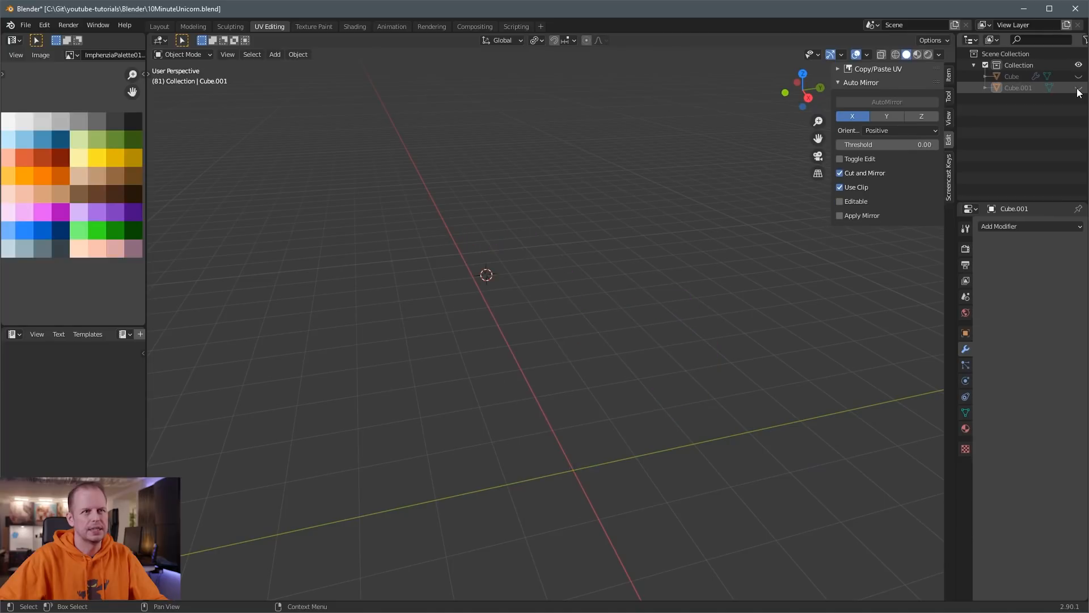
click(1079, 77)
middle_drag(741, 178, 560, 217)
scroll(560, 217, up, 3)
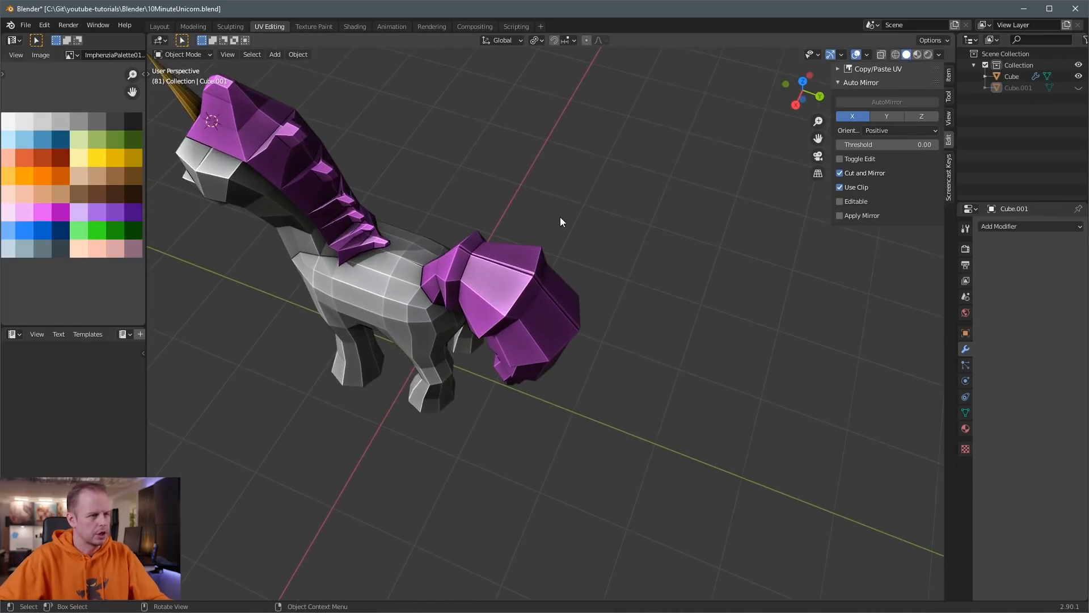
Open the original unicorn's mesh in Edit Mode for a close look at the tail's centre seam.
click(541, 282)
key(Tab)
scroll(568, 272, up, 3)
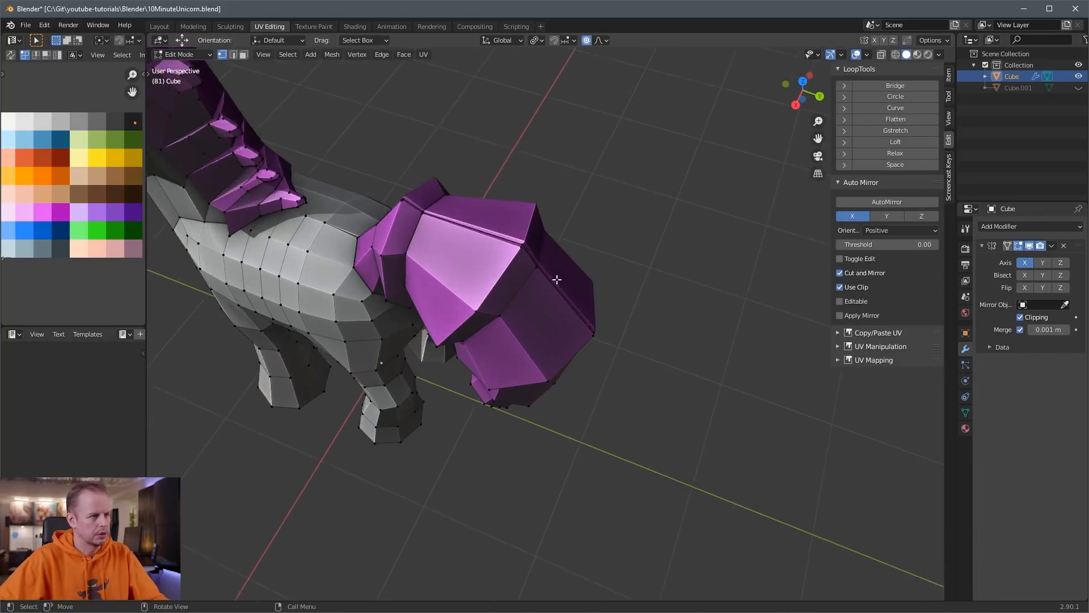
middle_drag(567, 272, 654, 304)
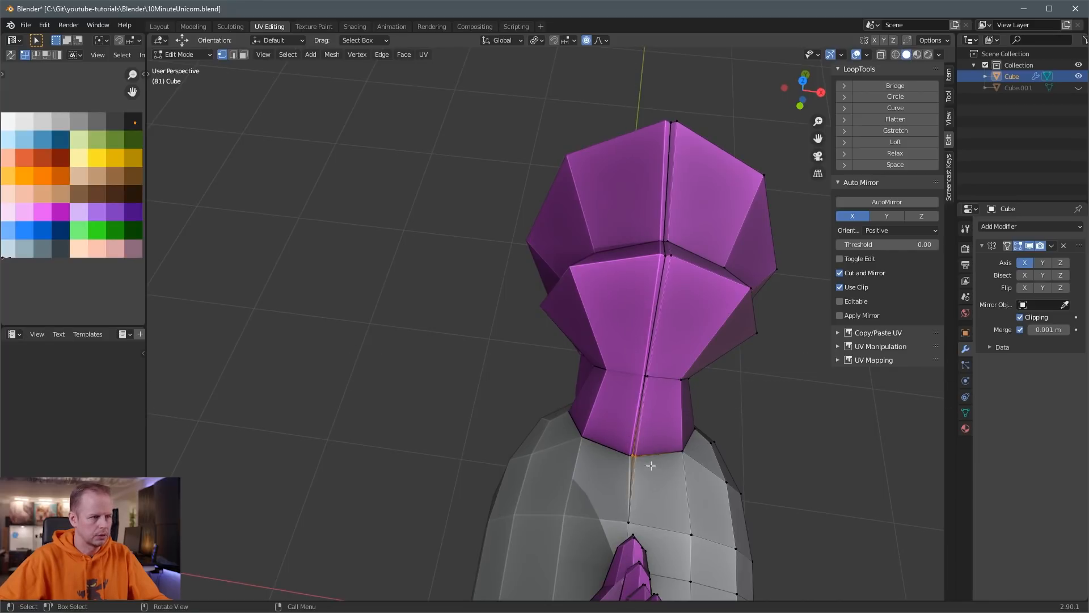
Select the remaining vertices along the tail's centre seam, from its root down to the tip.
middle_drag(706, 314, 716, 312)
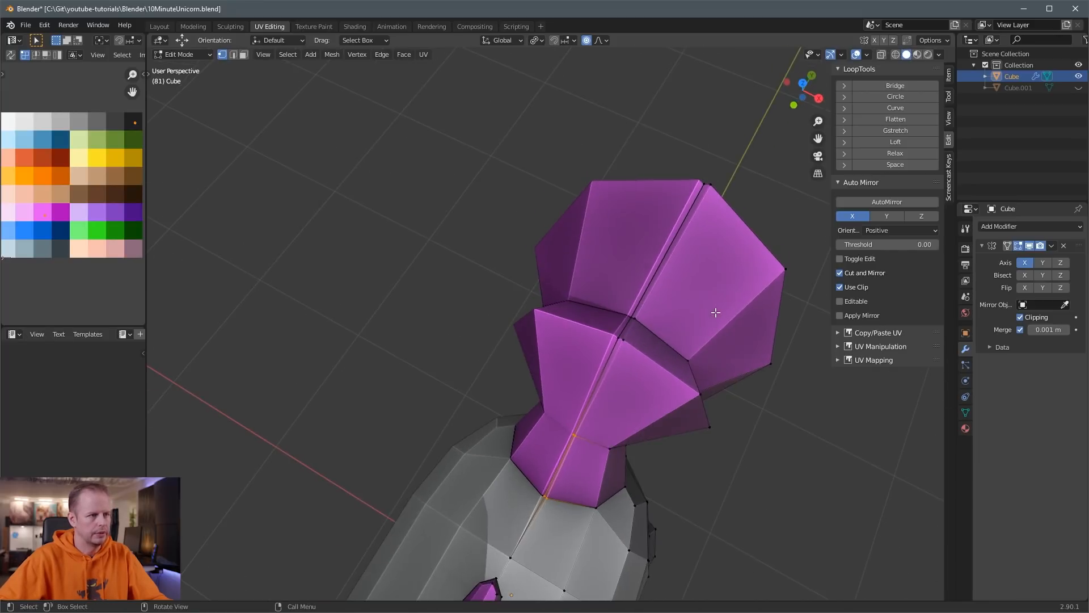
middle_drag(773, 293, 542, 349)
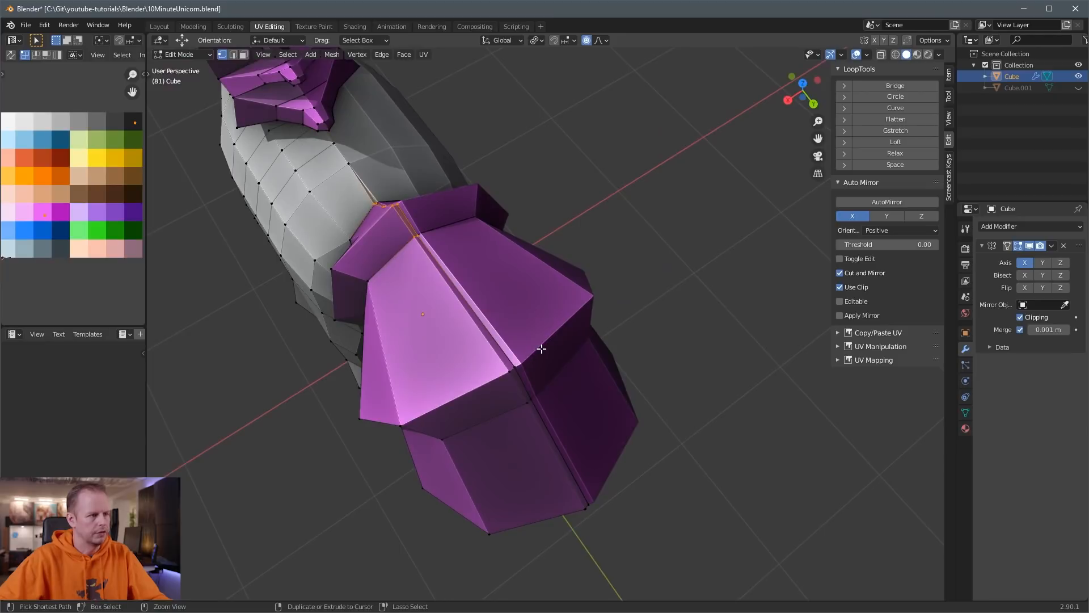
middle_drag(617, 373, 495, 351)
shift+middle_drag(543, 389, 554, 161)
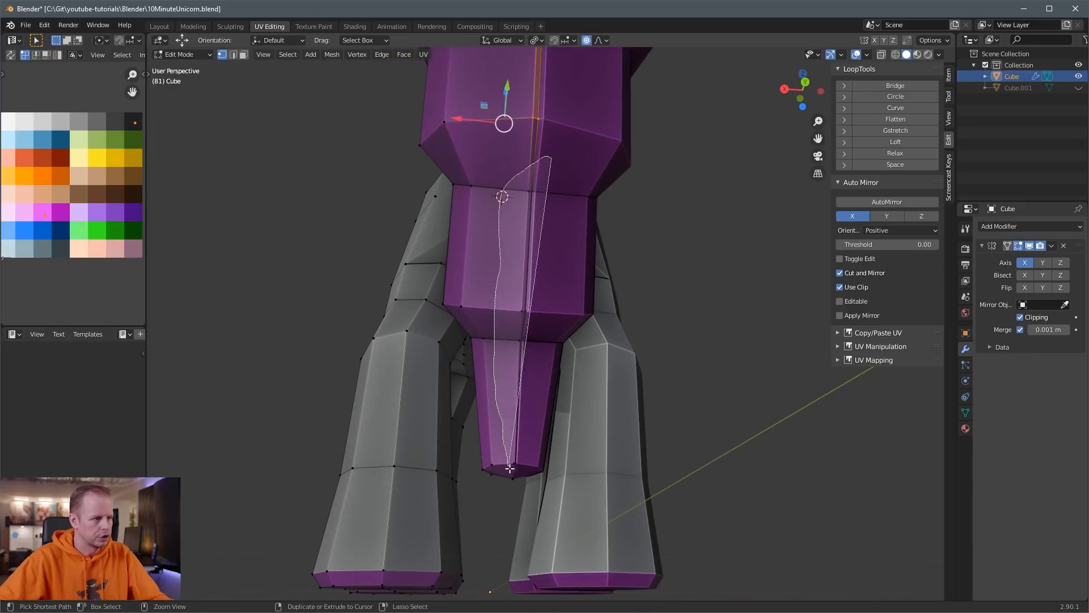
ctrl+right_drag(562, 126, 564, 126)
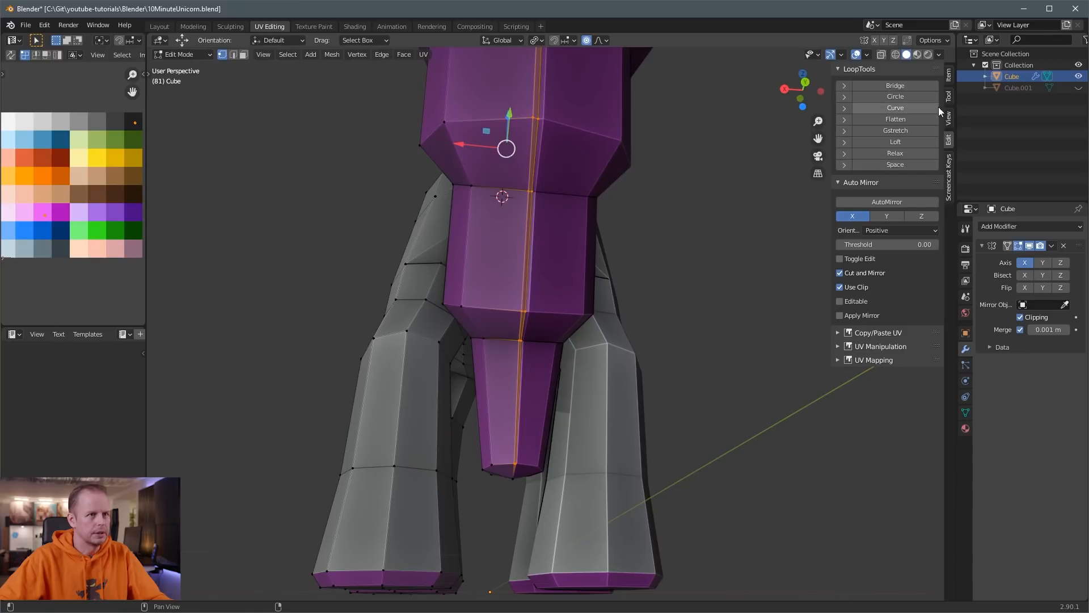
Turn on the Screencast Keys display and bring the selected tail seam into view from behind.
click(948, 170)
middle_drag(576, 330, 649, 312)
scroll(649, 311, down, 6)
scroll(641, 322, up, 4)
shift+middle_drag(719, 195, 419, 455)
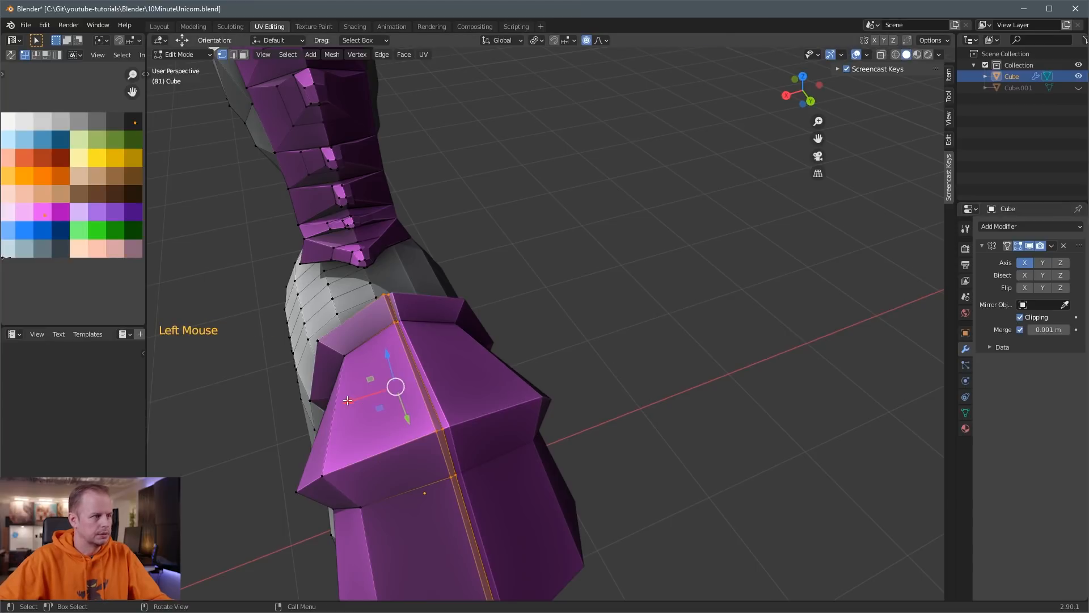
Undo a trial X move of the tail seam made with proportional editing, and save the file.
drag(347, 401, 421, 396)
key(ctrl+z)
key(ctrl+s)
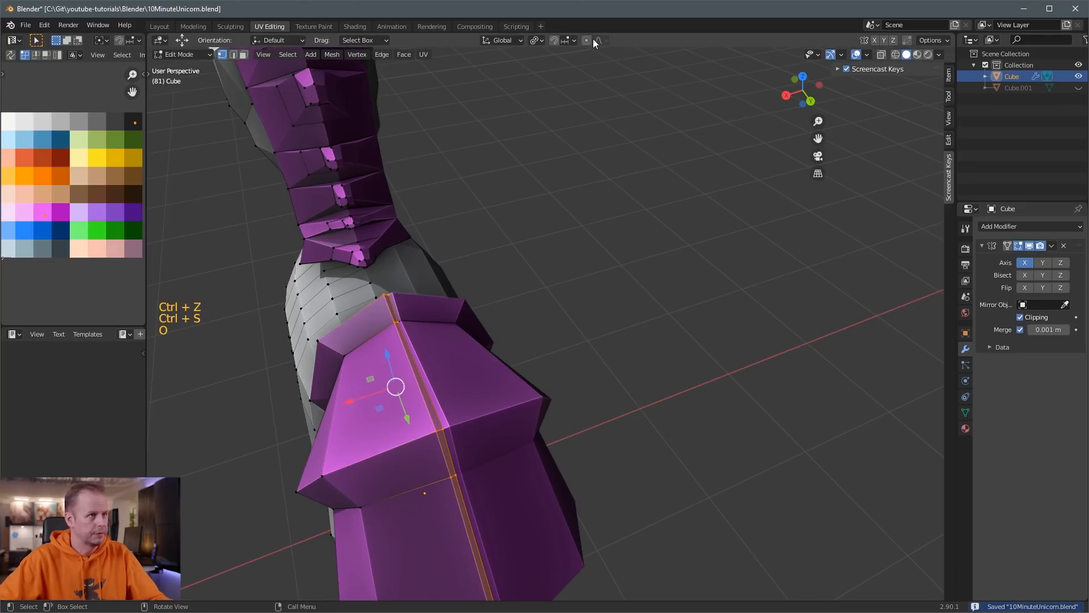
With proportional editing off, move the tail's seam vertices along X until they snap to the mirror's centre plane.
drag(352, 399, 474, 404)
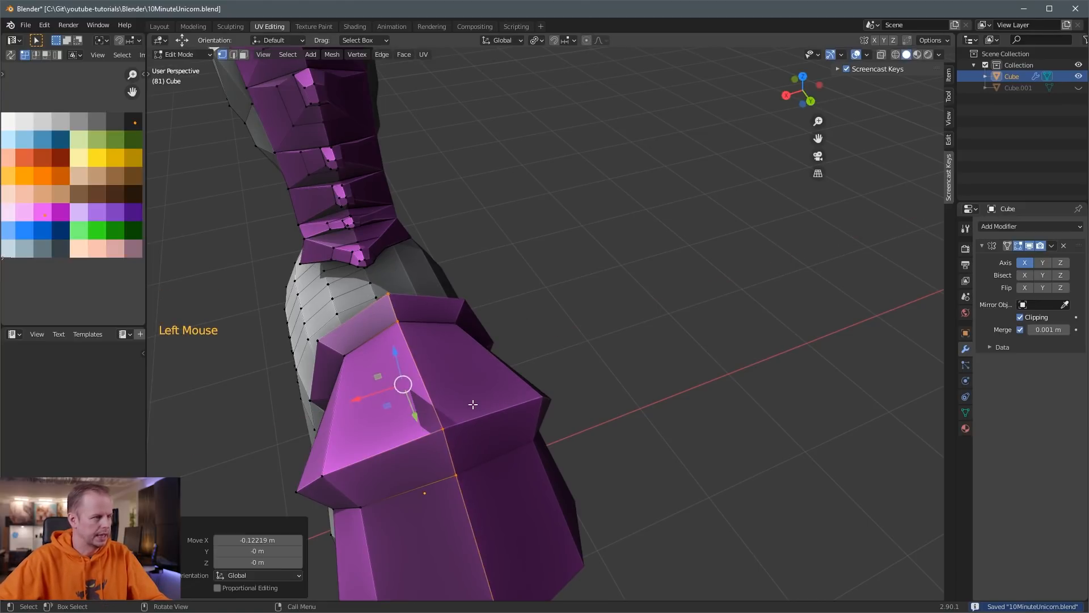
drag(360, 397, 341, 403)
key(g)
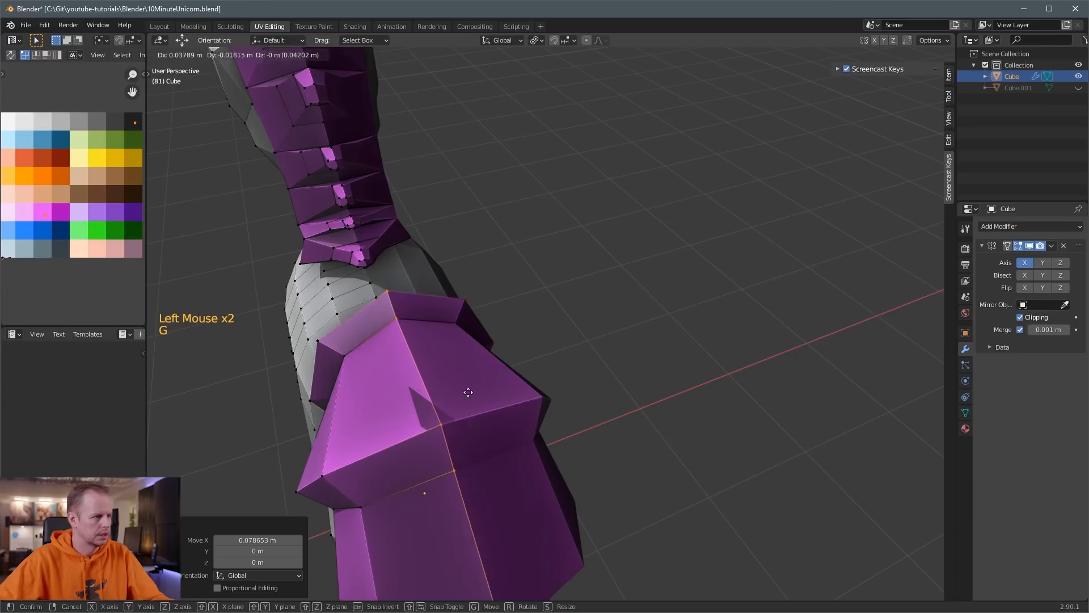
right_click(476, 389)
Select the whole mesh, merge its vertices by distance at 0.0001 m, and clear the selection.
middle_drag(475, 390, 689, 240)
scroll(692, 307, down, 2)
key(a)
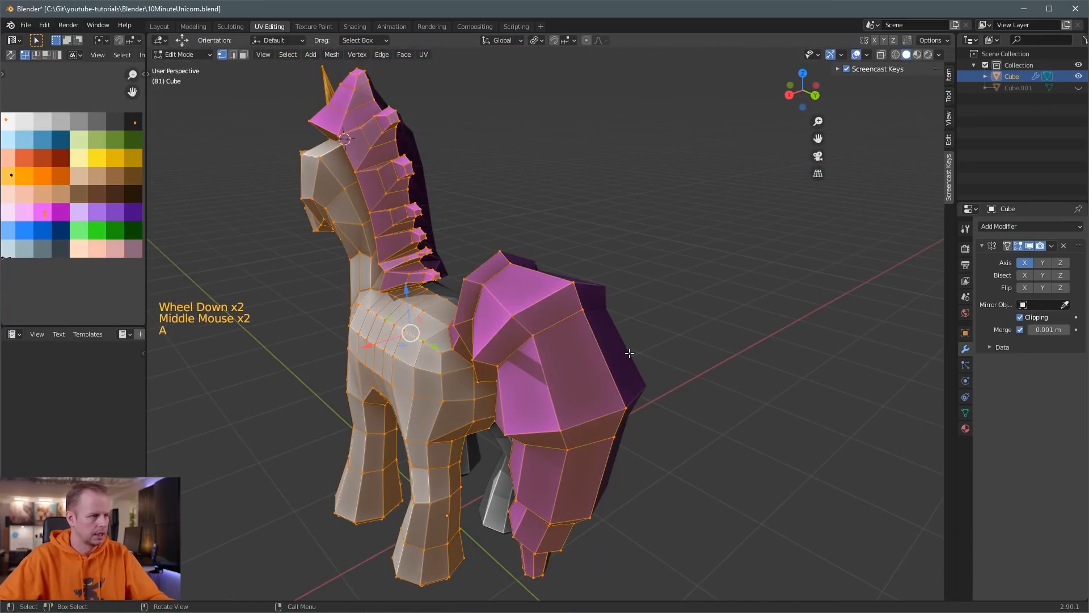
key(m)
click(581, 335)
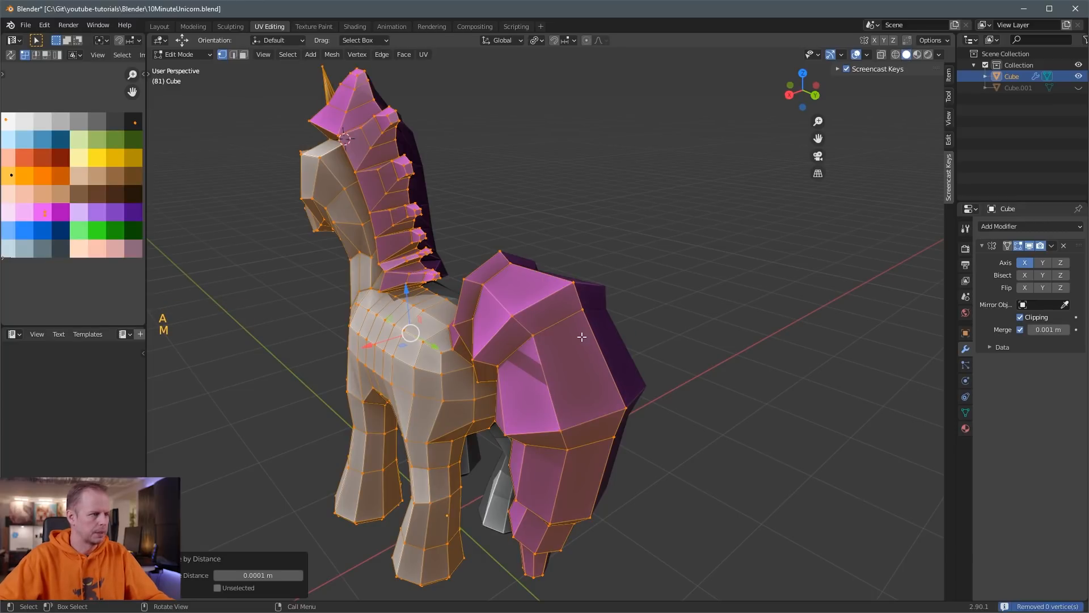
middle_drag(621, 233, 696, 265)
scroll(573, 293, up, 2)
click(582, 260)
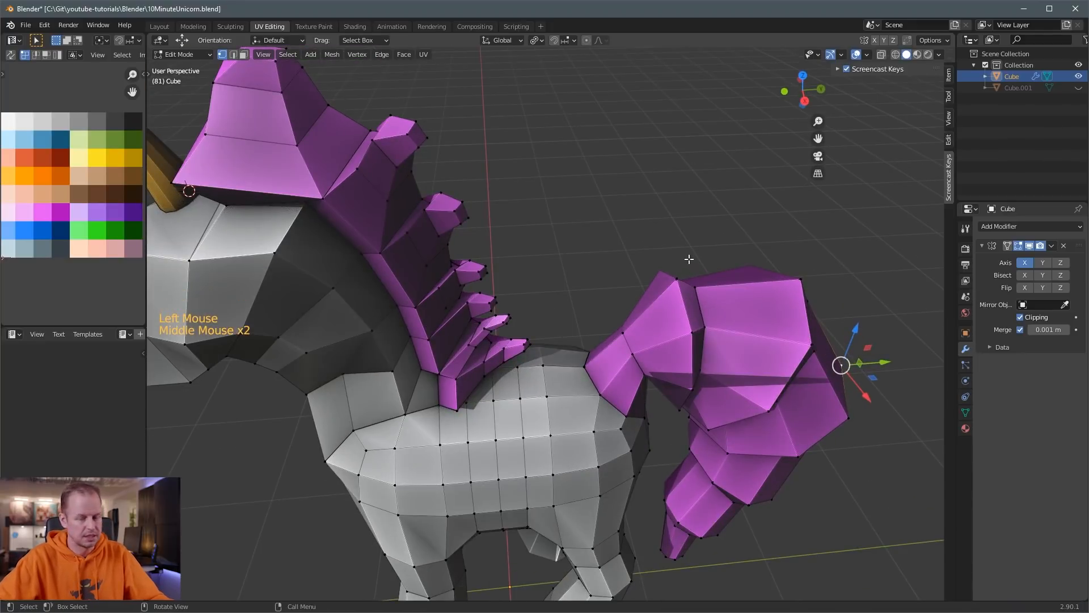
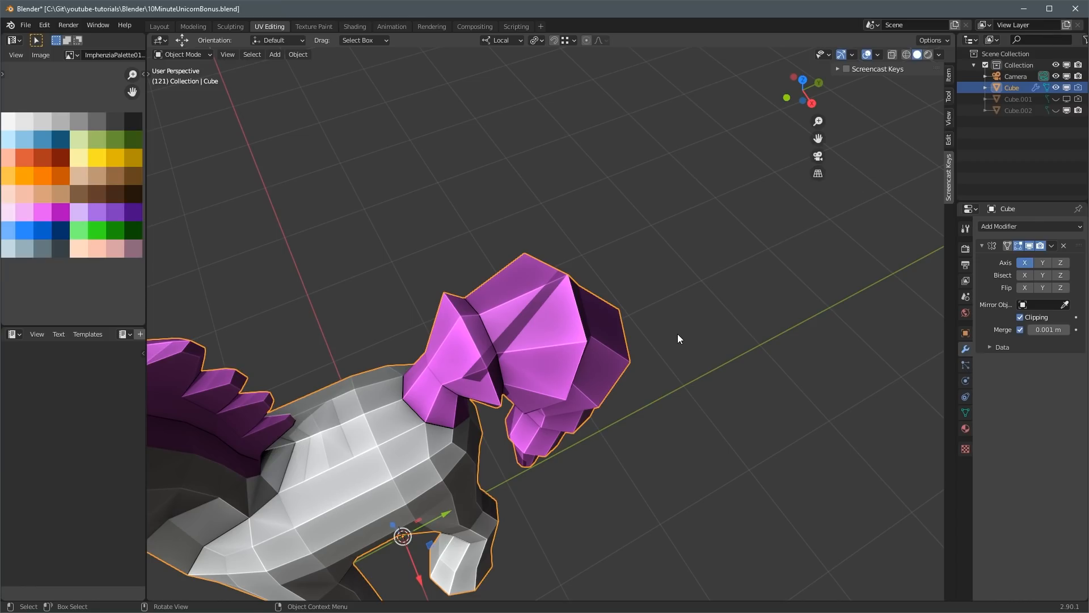
Open the unicorn's mesh in Edit Mode and turn on X-ray for work on the tail's centre seam.
middle_drag(673, 343, 670, 344)
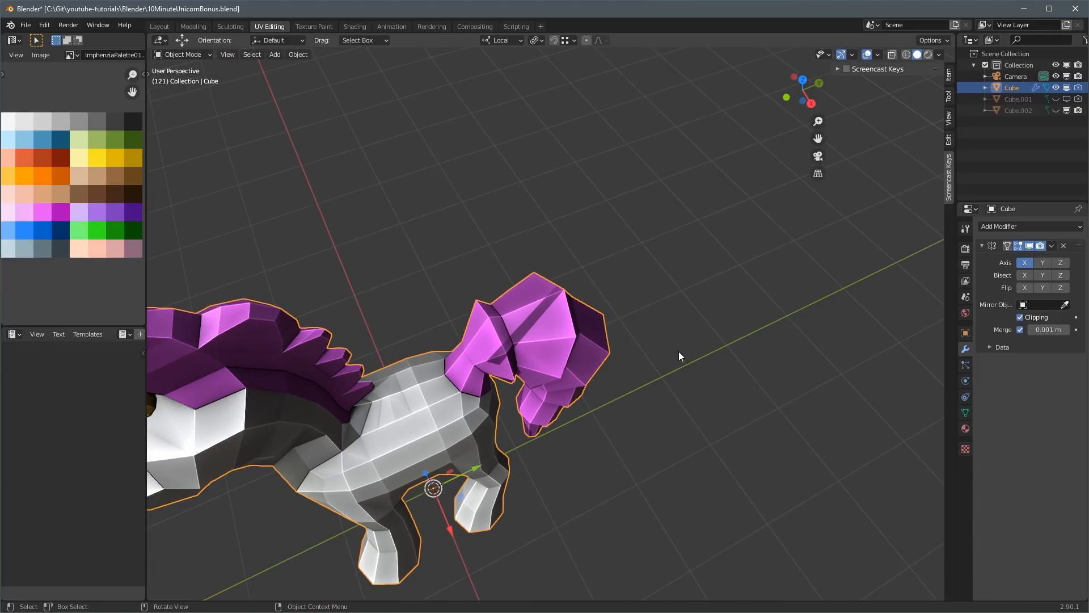
middle_drag(653, 359, 524, 357)
key(Tab)
scroll(524, 357, up, 2)
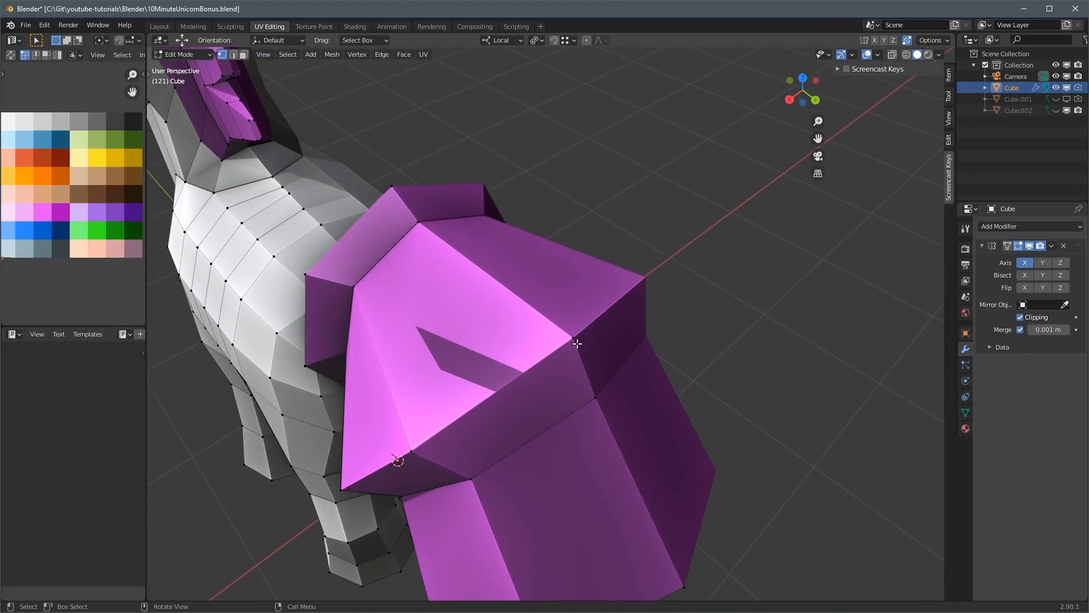
scroll(576, 346, up, 2)
key(Tab)
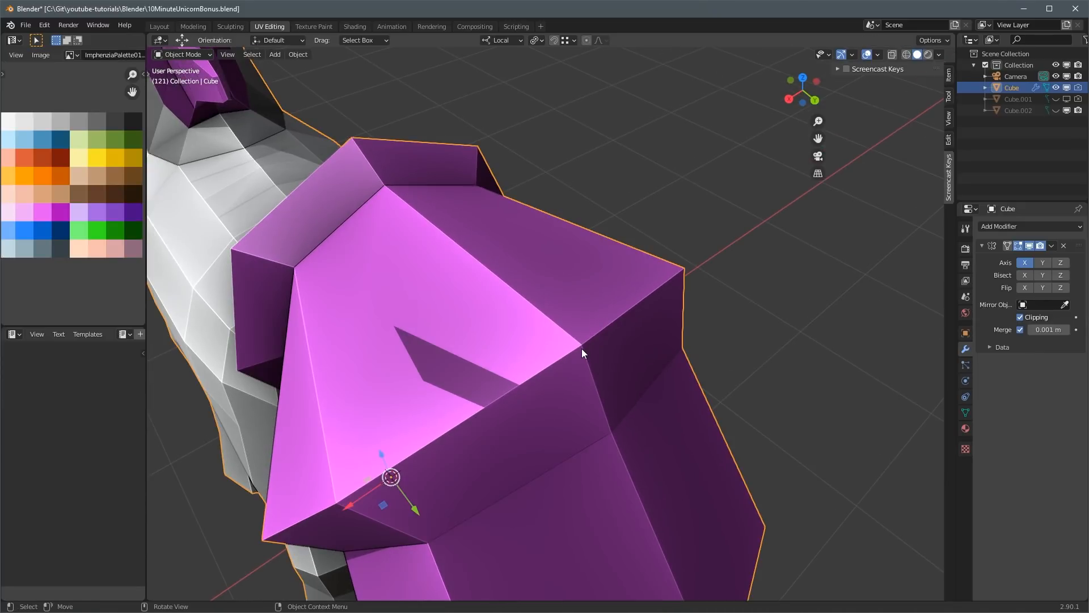
key(Tab)
middle_drag(600, 358, 624, 323)
key(alt+z)
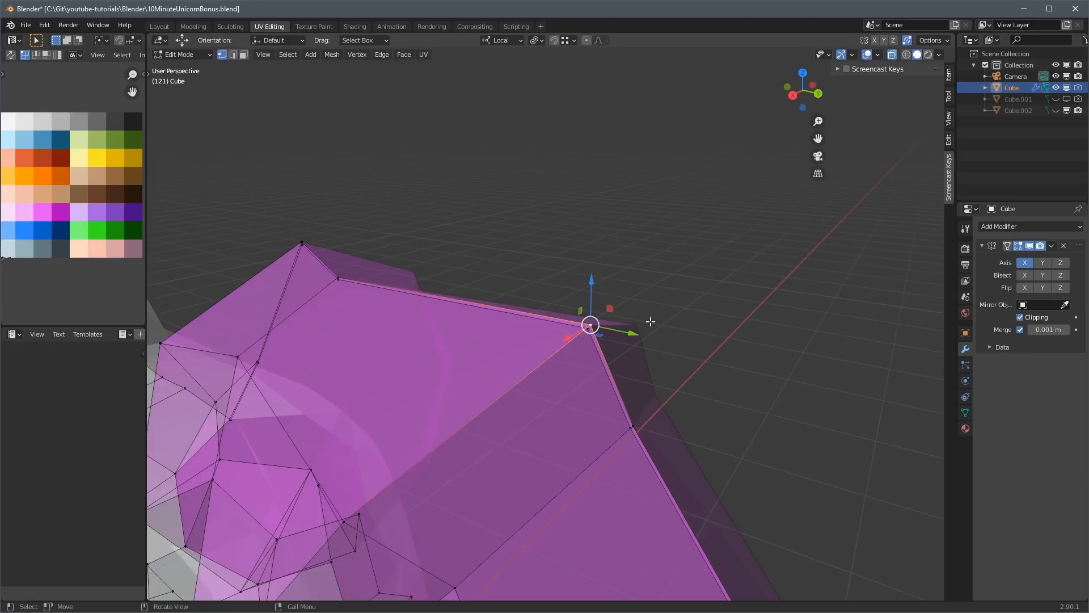
Box-select the tail area through the mesh, merge its vertices by distance at 0.0201 m, and turn X-ray off.
middle_drag(629, 331, 596, 347)
drag(434, 275, 647, 594)
middle_drag(656, 428, 679, 358)
scroll(595, 348, up, 6)
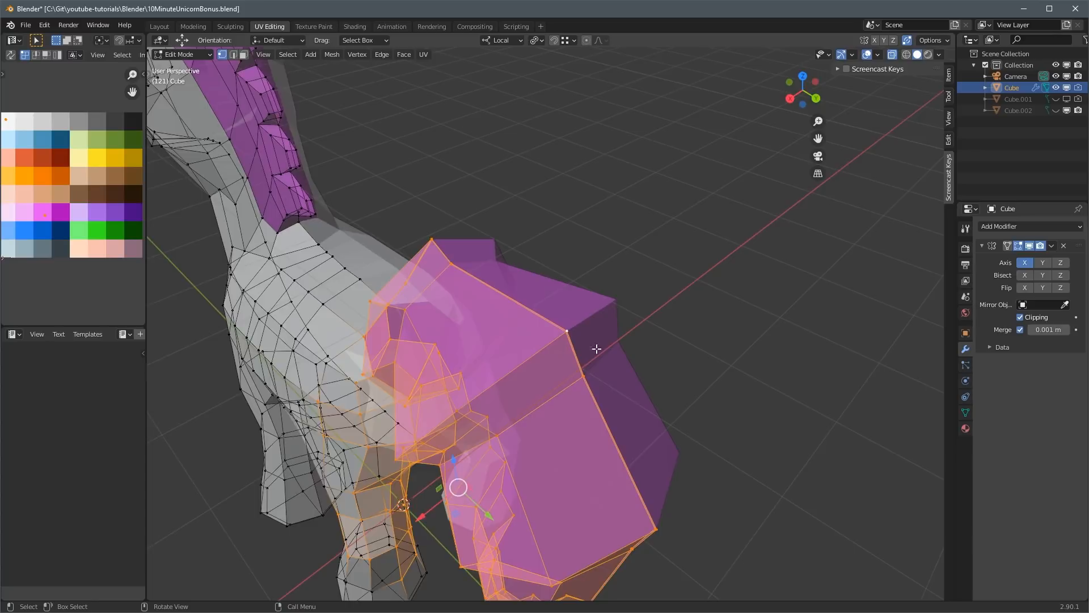
key(m)
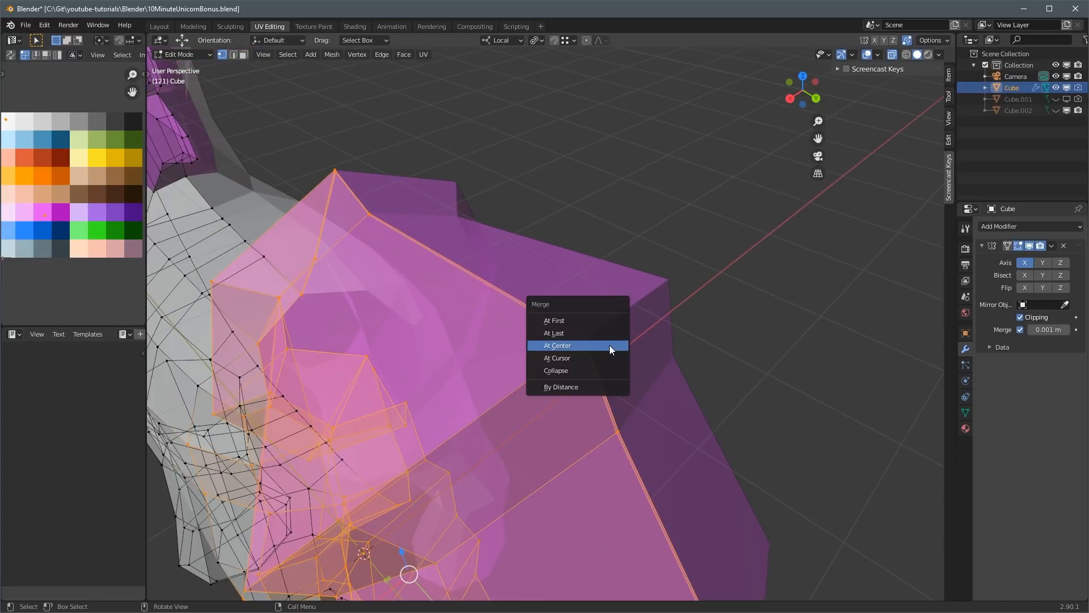
click(581, 386)
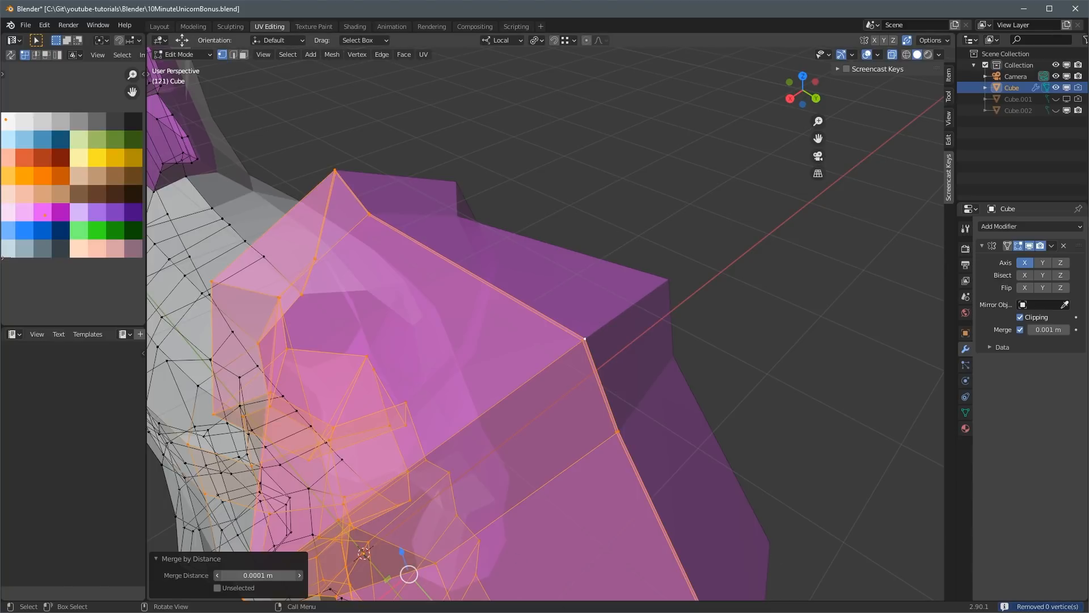
drag(258, 574, 273, 574)
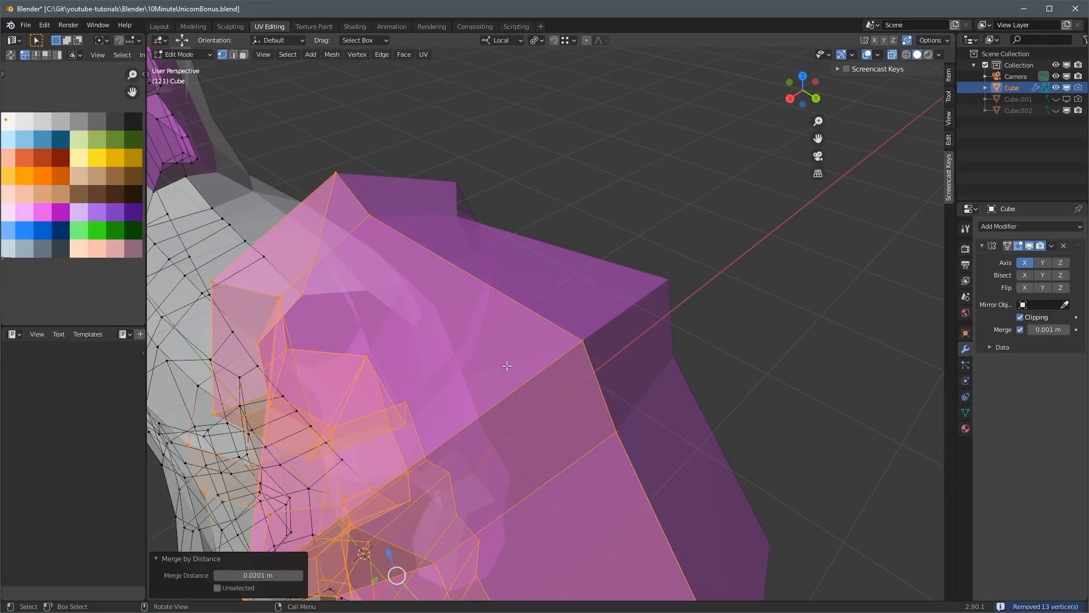
middle_drag(506, 365, 656, 297)
key(alt+z)
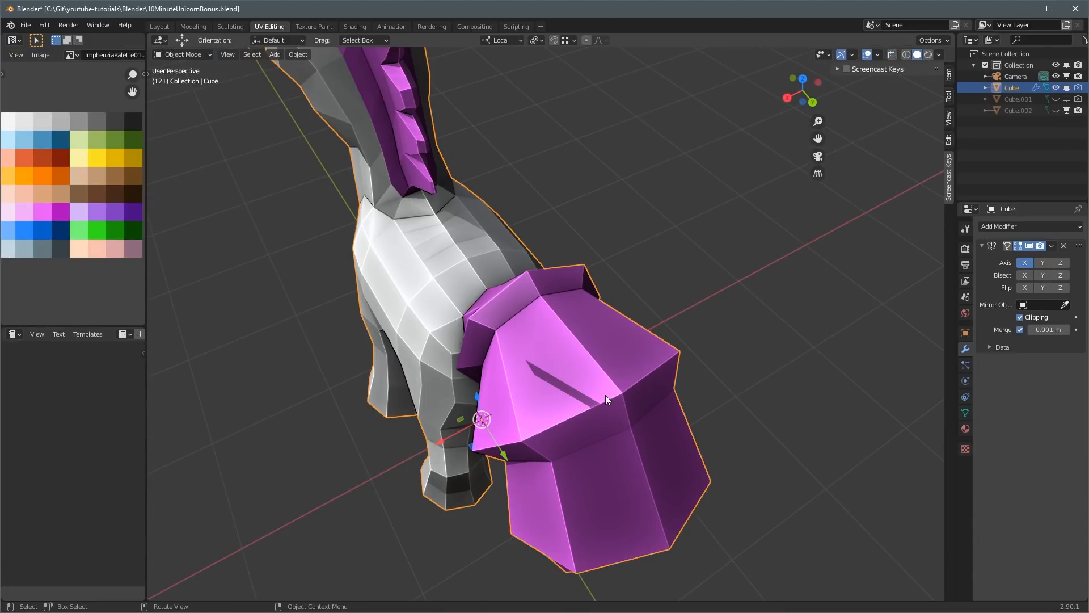
Select the centre vertex under the tail's base and try to move it about 0.114 m along local X.
middle_drag(605, 395, 453, 334)
key(Tab)
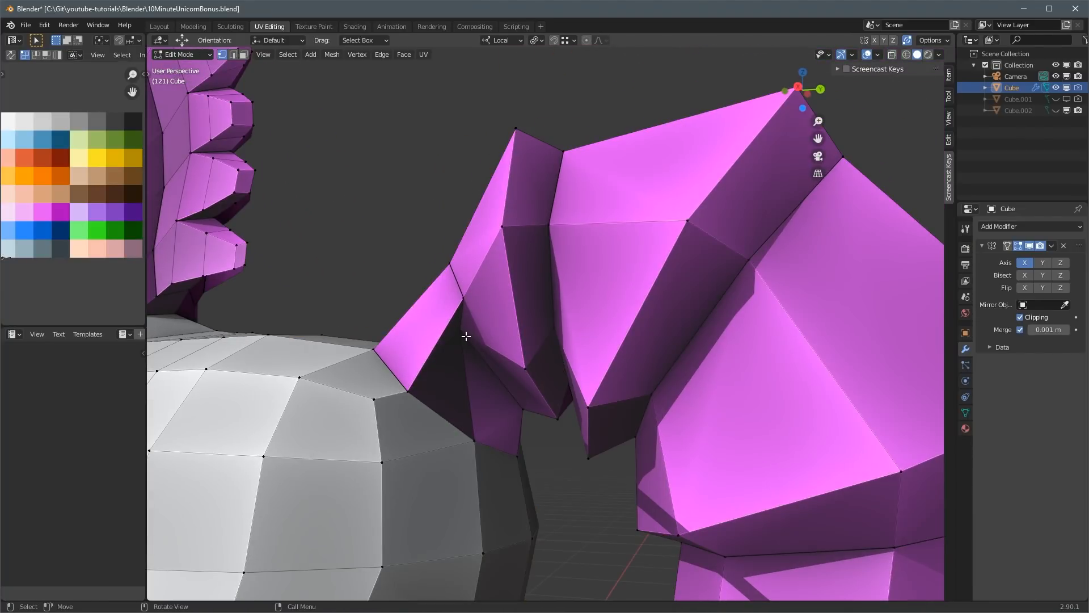
key(alt+z)
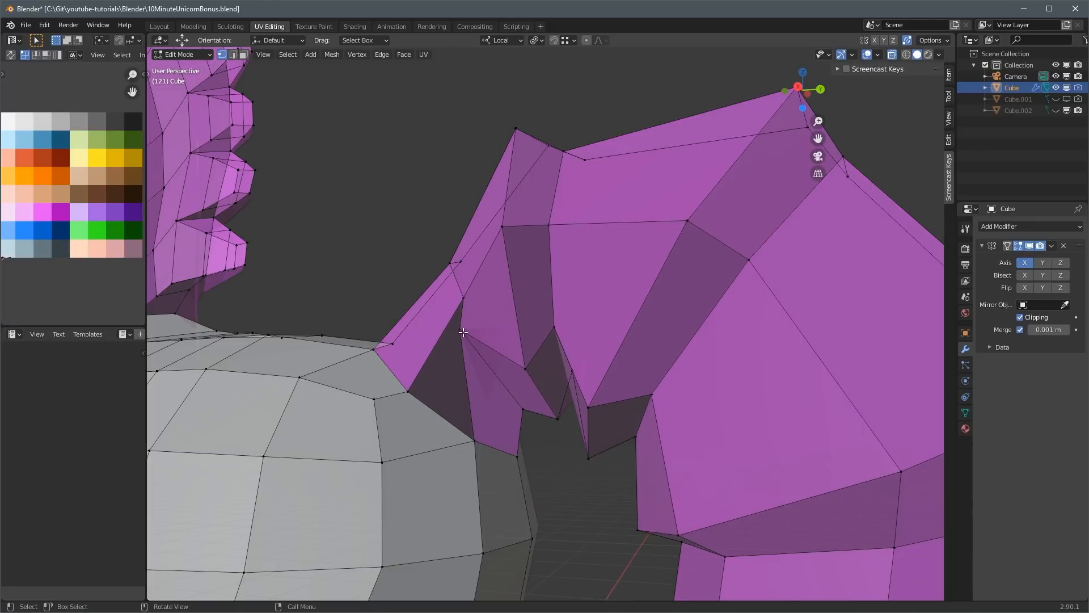
click(463, 332)
middle_drag(462, 333, 616, 386)
key(g)
key(x)
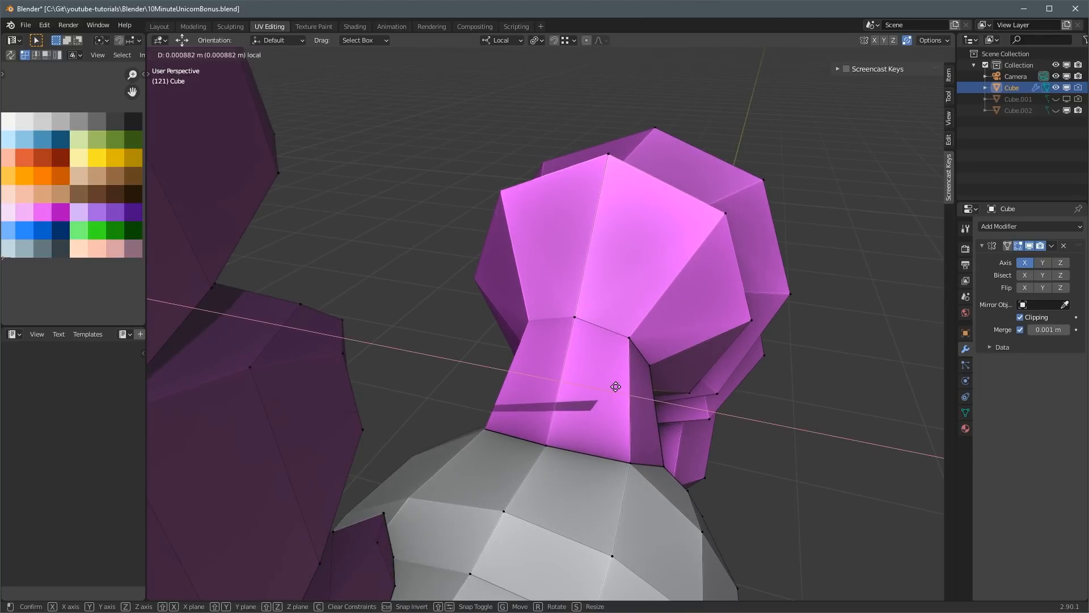
click(677, 403)
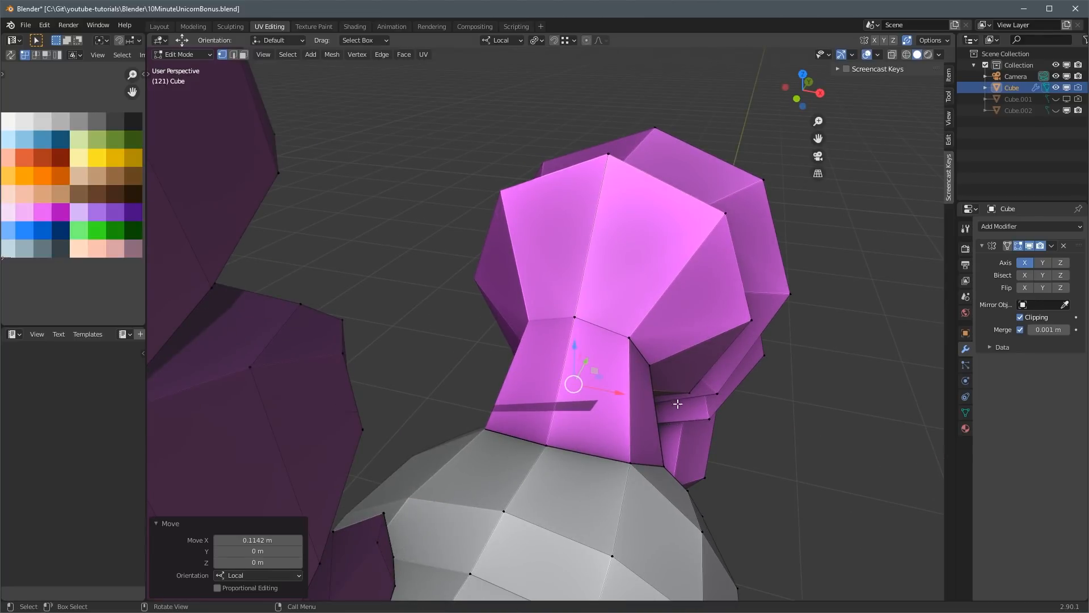
Turn off the Mirror modifier's Clipping and pull the vertex under the tail's base off the centre line, first along X, then freely.
click(1020, 317)
drag(623, 394, 689, 404)
middle_drag(690, 404, 582, 375)
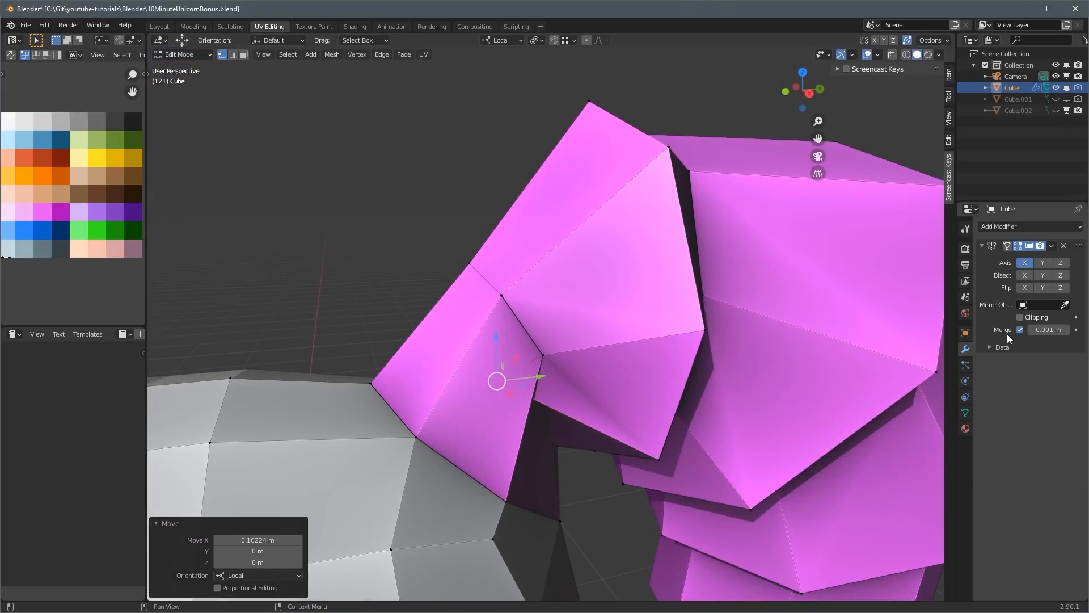
scroll(647, 415, down, 3)
middle_drag(647, 402, 633, 389)
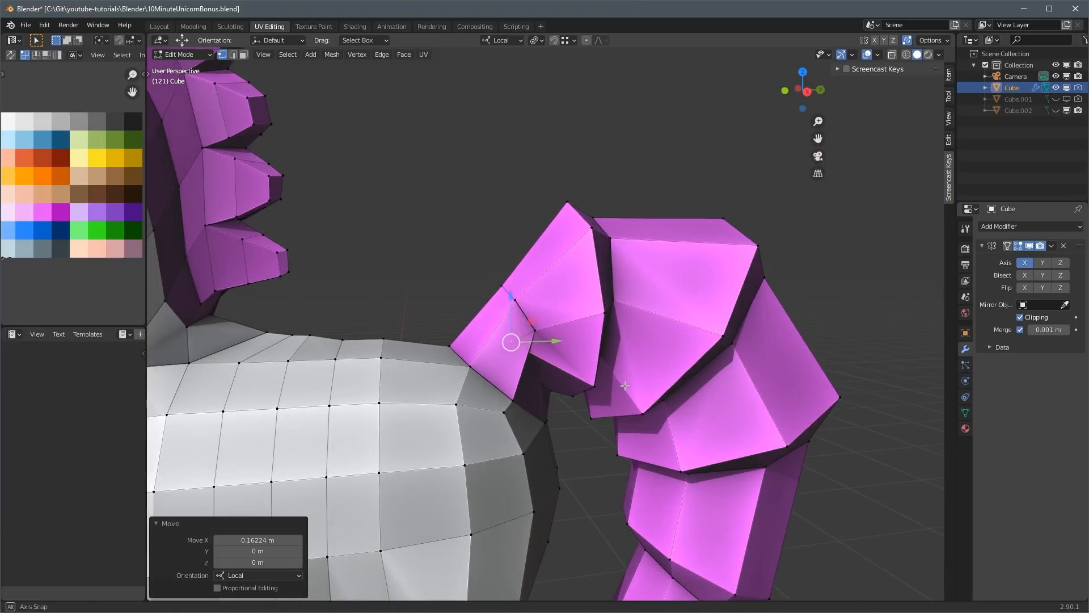
key(g)
click(673, 418)
scroll(682, 419, down, 2)
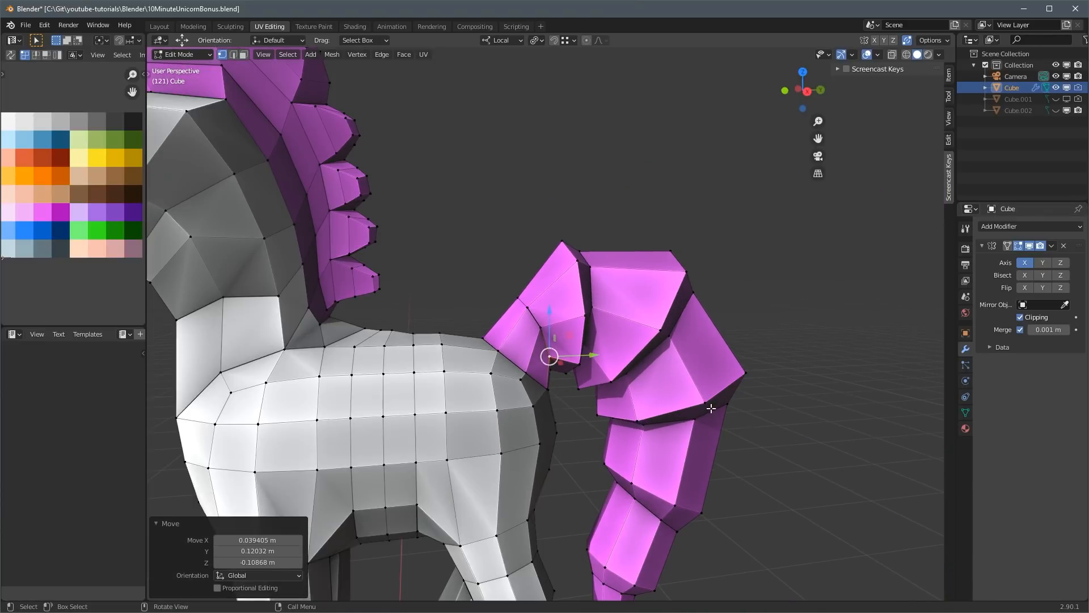
middle_drag(712, 408, 740, 411)
Save the file from Object Mode and reopen the unicorn's mesh in Edit Mode.
key(Tab)
key(ctrl+s)
scroll(736, 405, down, 5)
middle_drag(553, 374, 619, 345)
scroll(590, 414, up, 4)
key(Tab)
scroll(523, 360, up, 4)
scroll(518, 346, down, 4)
scroll(600, 393, up, 4)
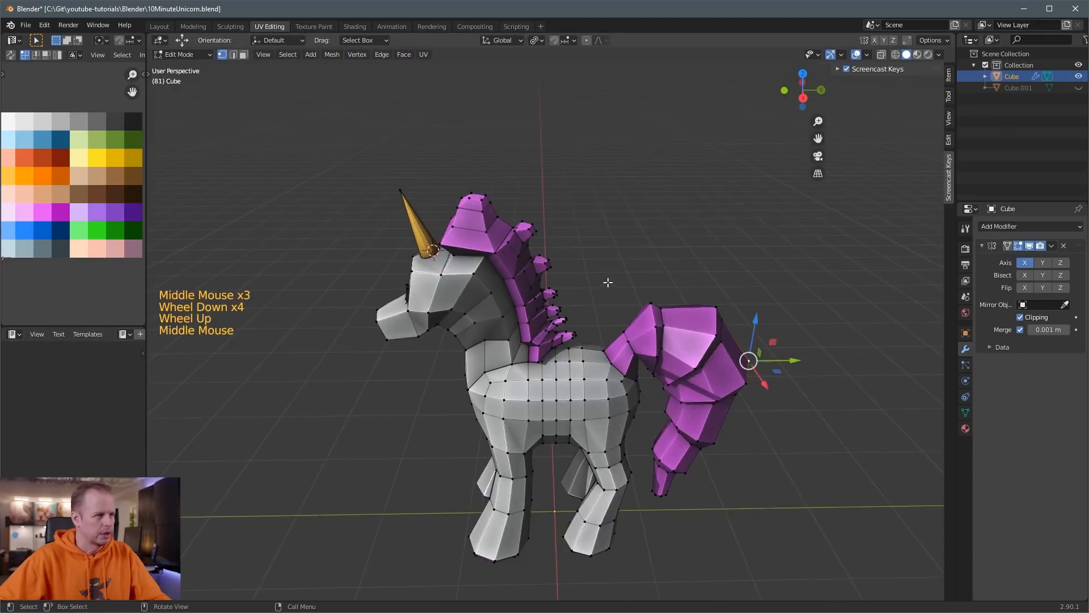
Select only the unicorn's mane with Select Linked, delimited by UVs.
scroll(650, 350, up, 2)
shift+middle_drag(635, 363, 630, 340)
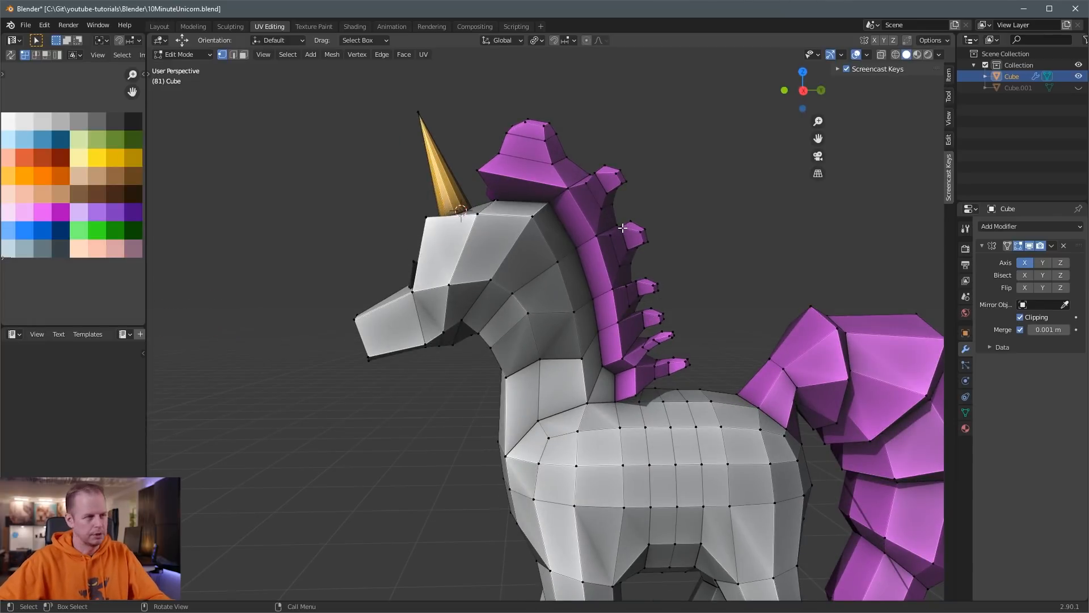
scroll(645, 240, down, 1)
middle_drag(646, 240, 697, 261)
scroll(683, 244, up, 2)
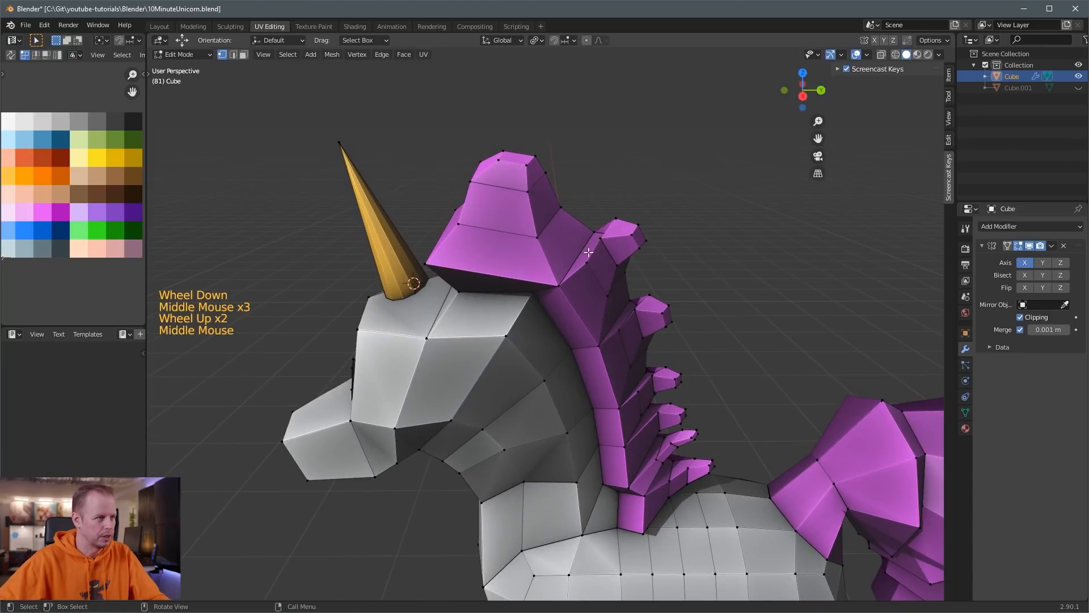
middle_drag(540, 301, 615, 236)
key(l)
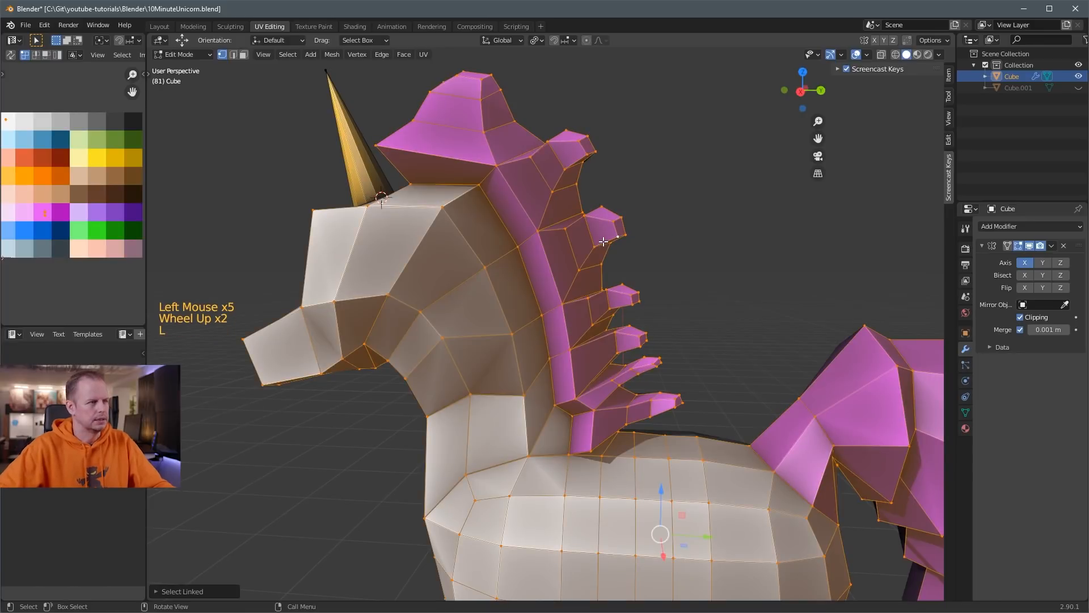
scroll(603, 241, down, 2)
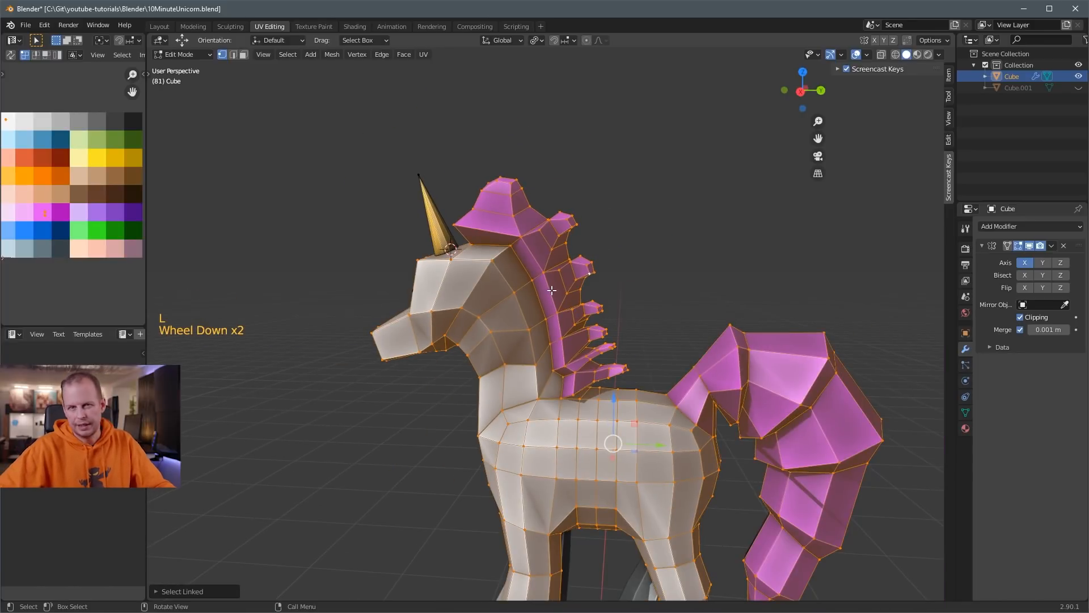
click(155, 592)
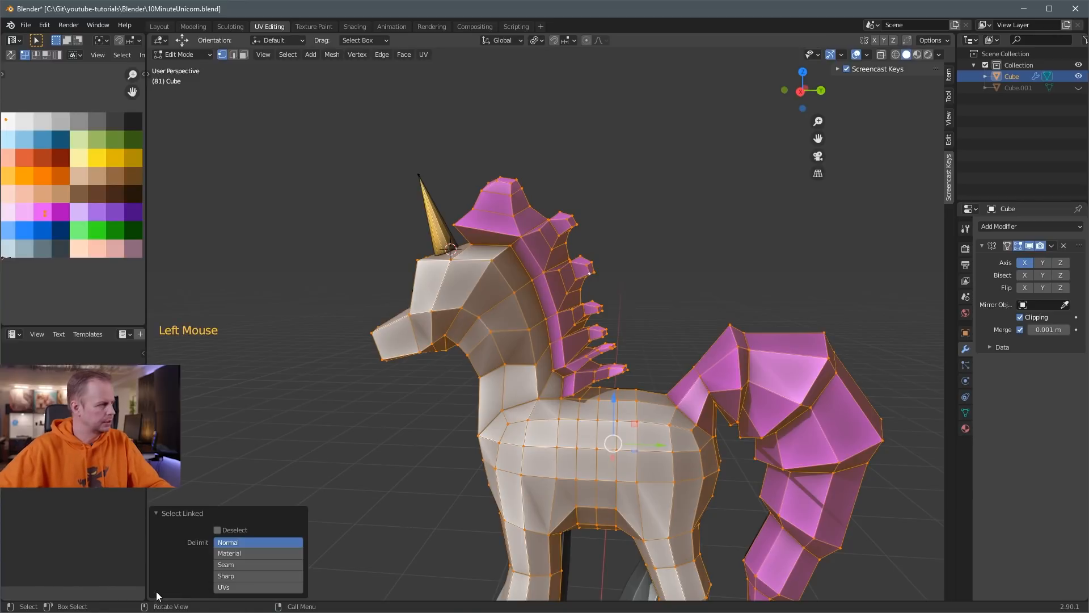
click(235, 586)
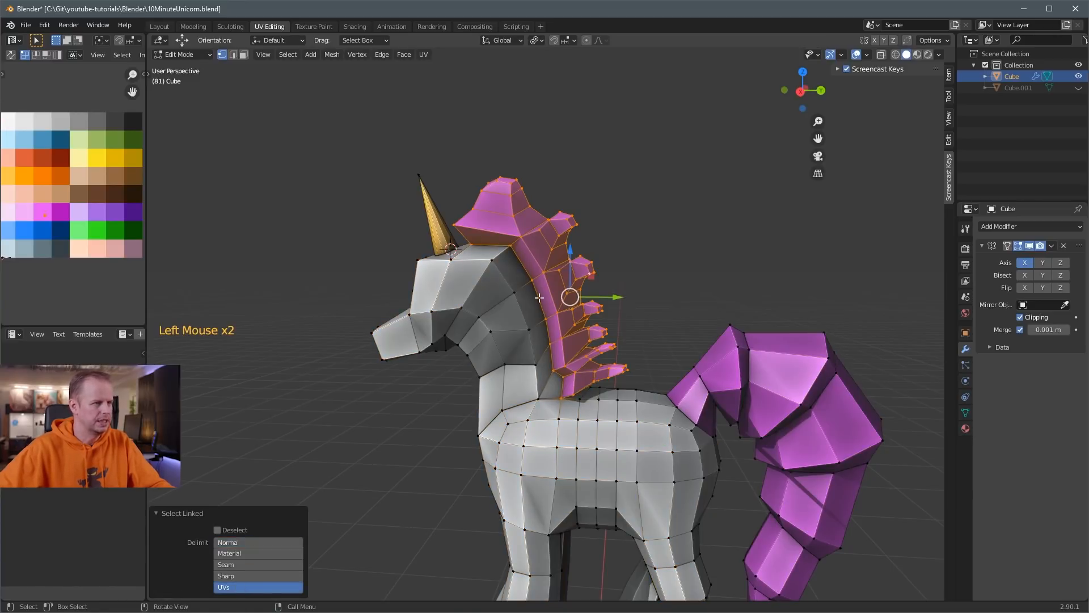
Delete the faces of the unicorn's mane, leaving the tail out of the selection.
key(l)
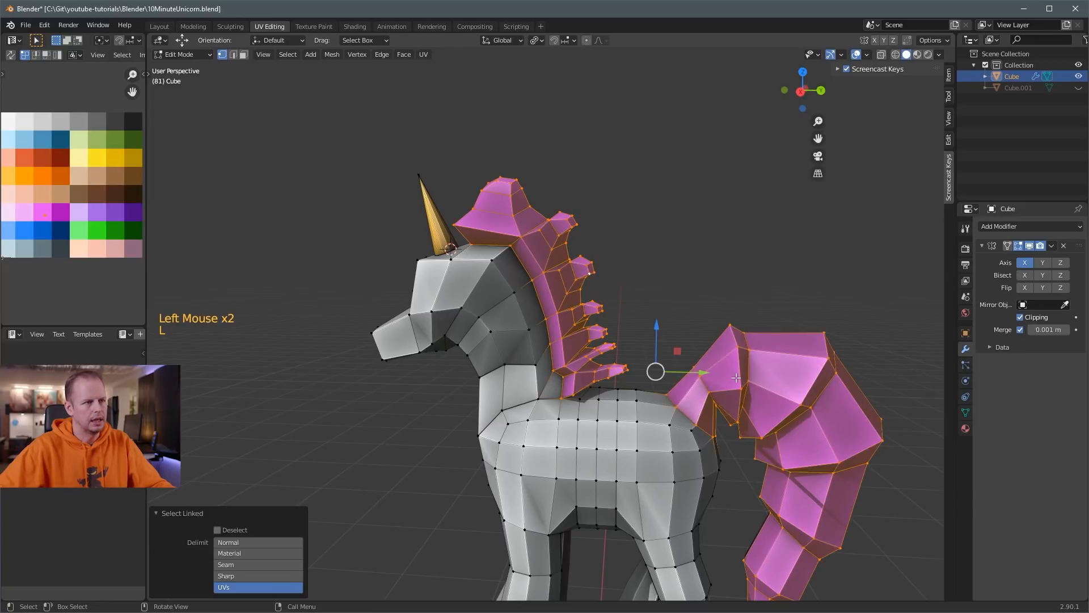
key(ctrl+z)
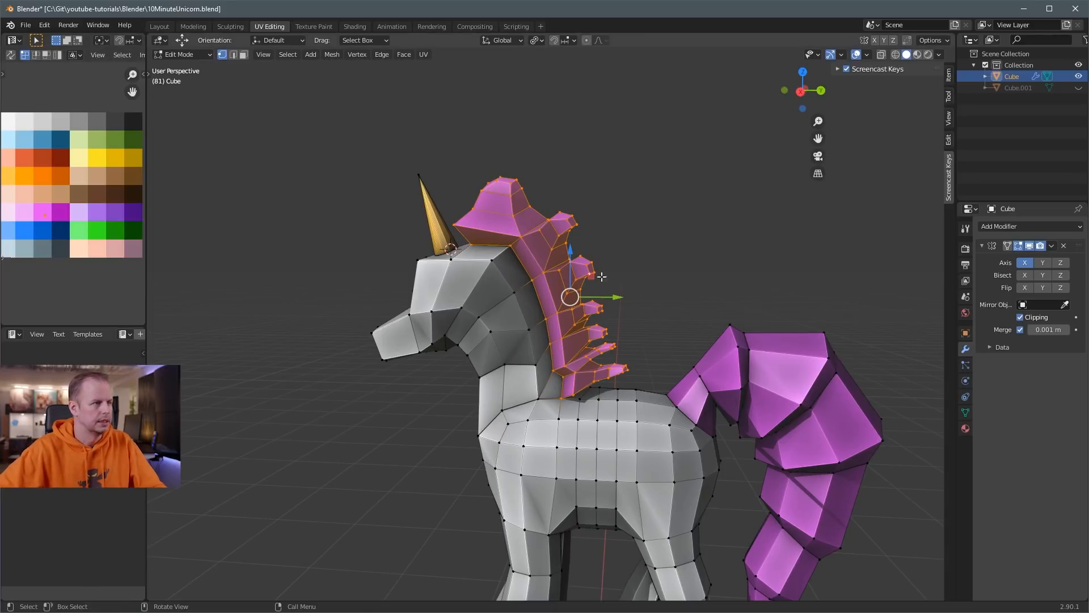
middle_drag(602, 276, 699, 266)
key(3)
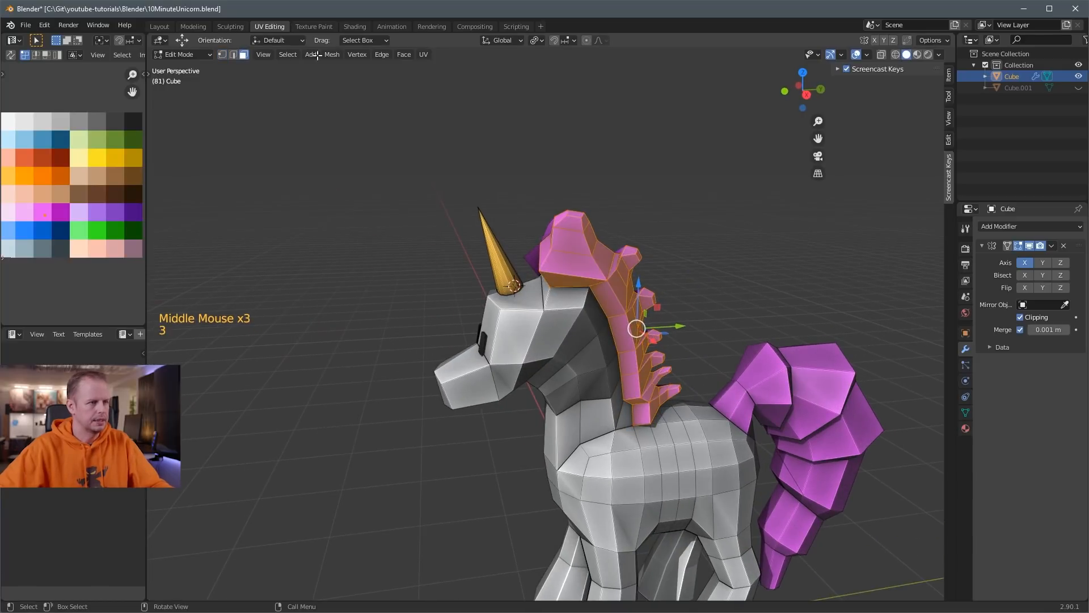
middle_drag(607, 211, 518, 374)
key(Delete)
click(661, 229)
click(545, 317)
Examine the open gap along the unicorn's head and neck in Object Mode and Edit Mode.
scroll(495, 375, up, 2)
key(Tab)
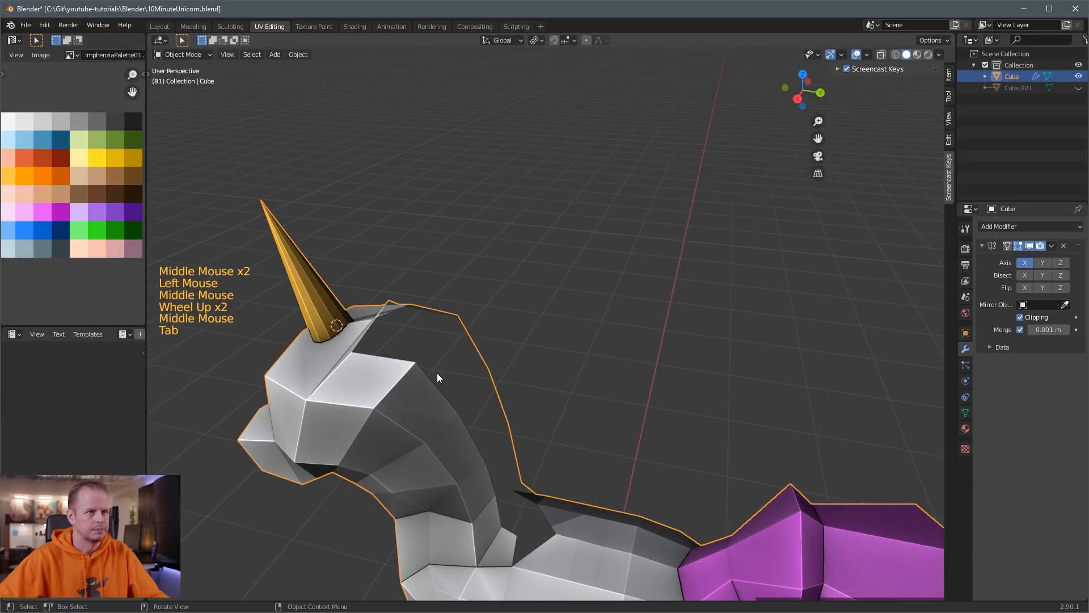
middle_drag(452, 356, 398, 416)
key(Tab)
click(398, 416)
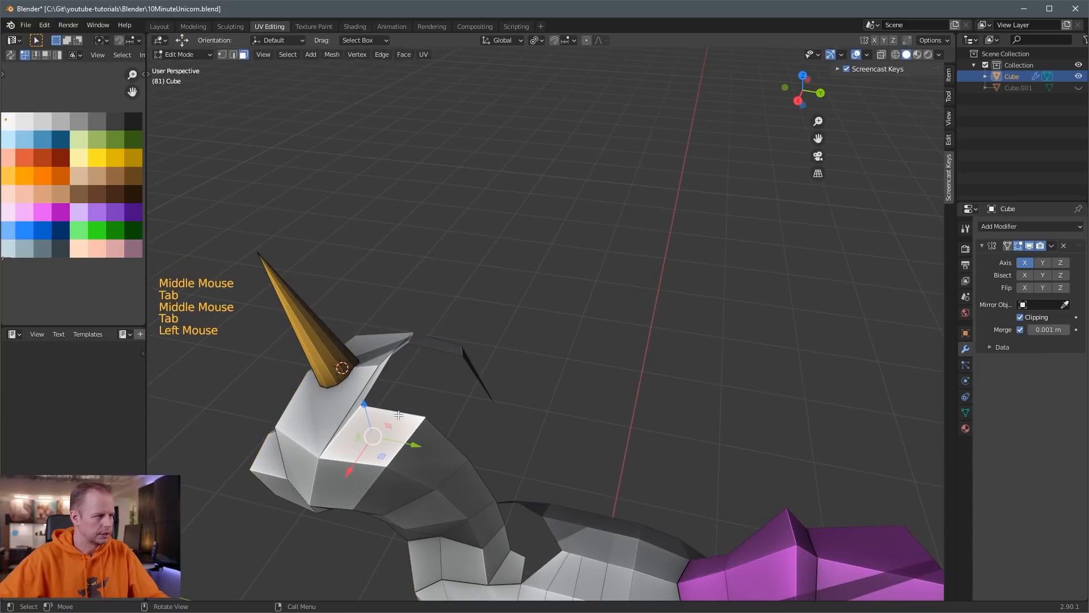
key(Tab)
key(Tab)
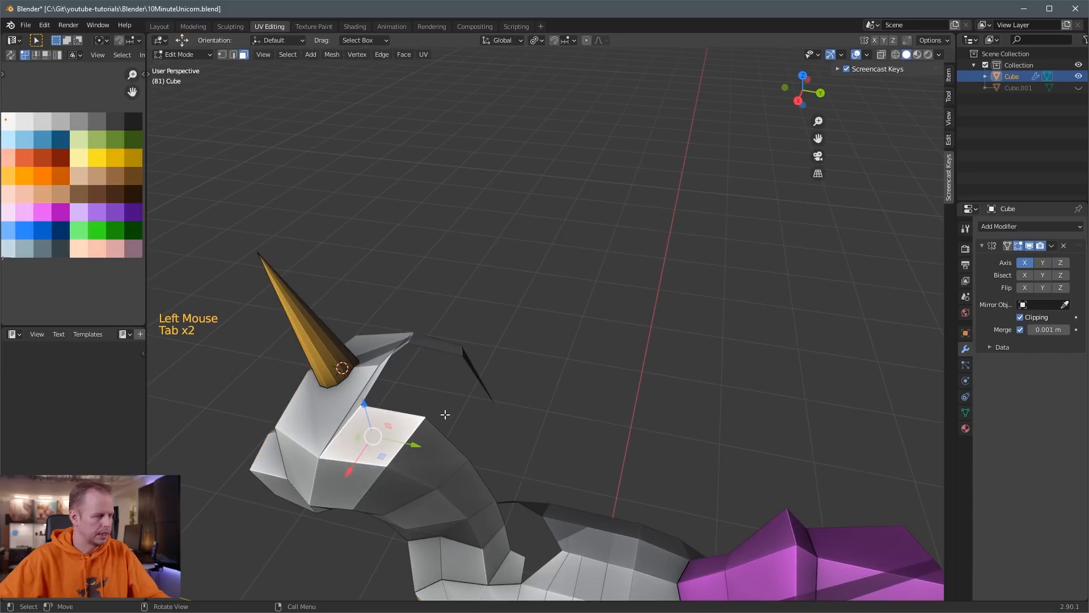
Select the open edges along the gap, from the top of the head down the neck to its base.
middle_drag(445, 414, 411, 392)
key(2)
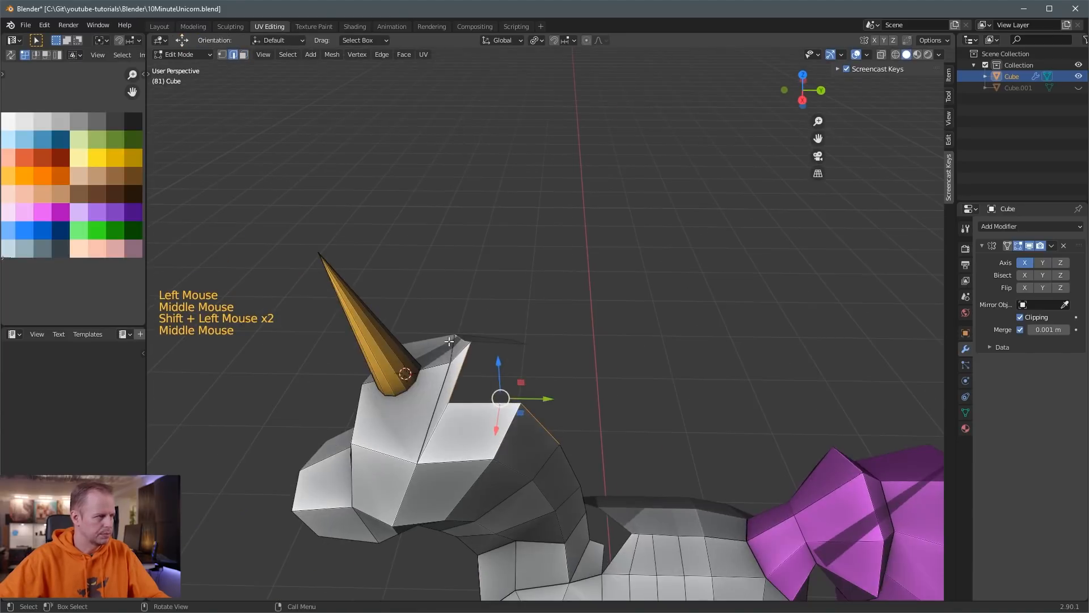
click(483, 408)
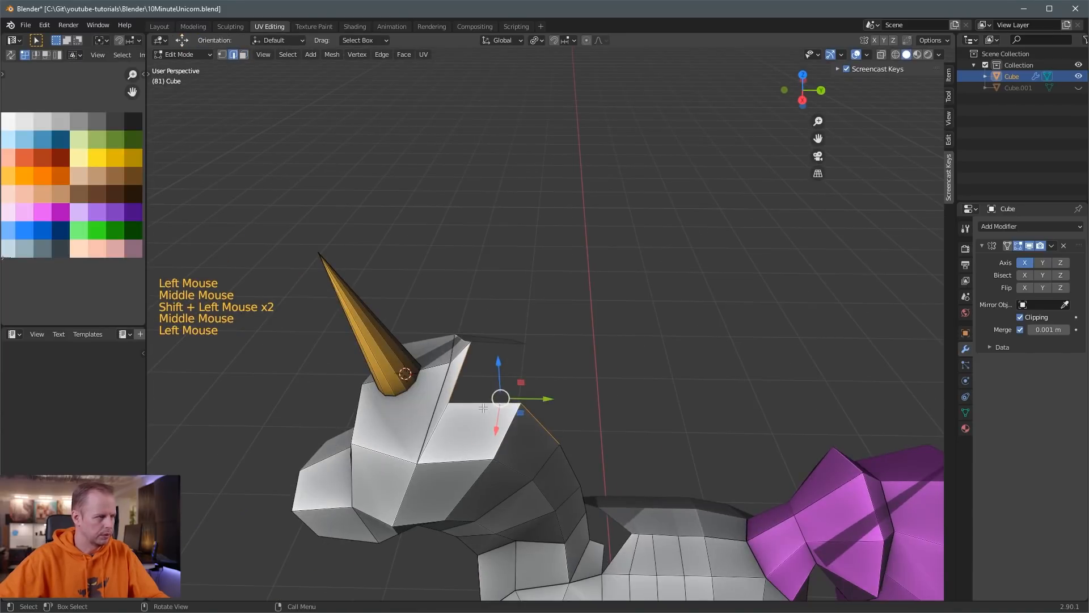
shift+click(500, 414)
shift+middle_drag(585, 488, 518, 440)
ctrl+click(499, 495)
Extrude the selected neck edges along X by about -0.55 m to the mirror's centre line.
key(e)
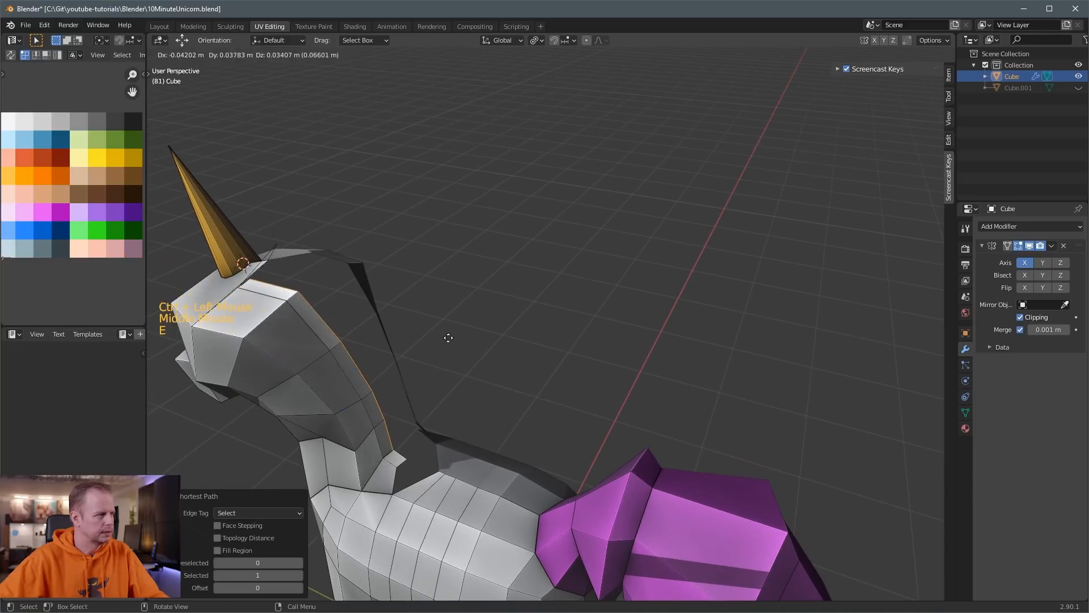
right_click(457, 331)
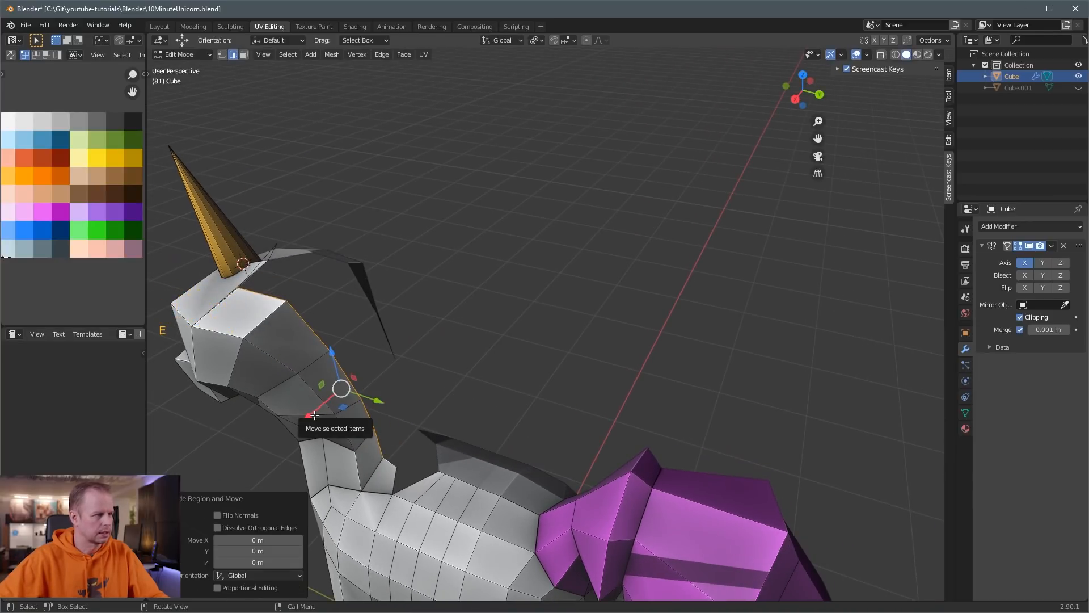
drag(311, 416, 397, 356)
middle_drag(397, 357, 514, 370)
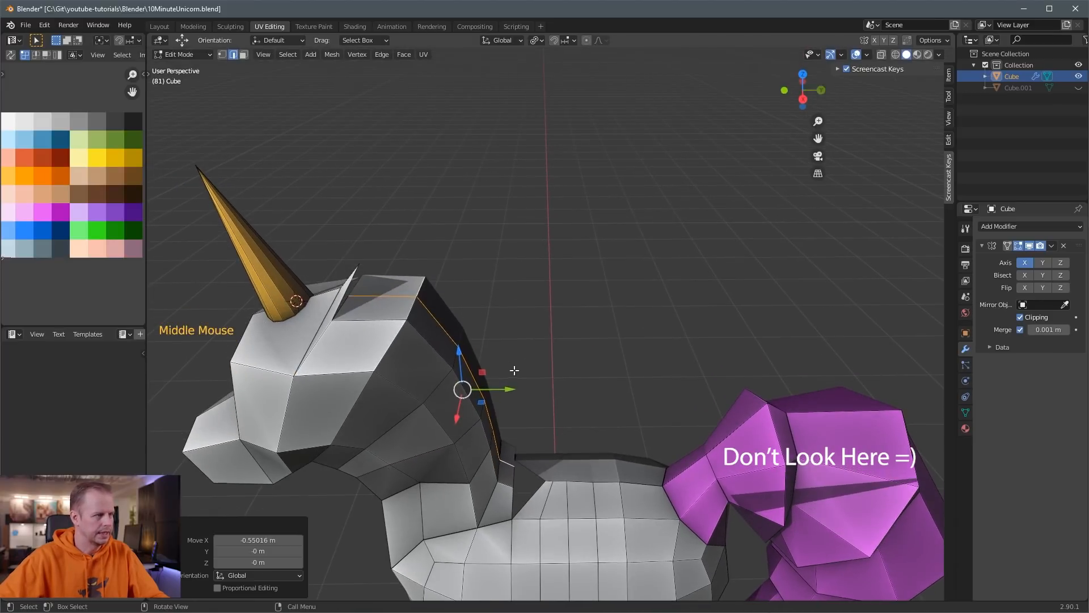
Shift the extruded edges about 0.072 m along Y and try pulling them along X against the Mirror modifier's Clipping.
drag(509, 387, 525, 387)
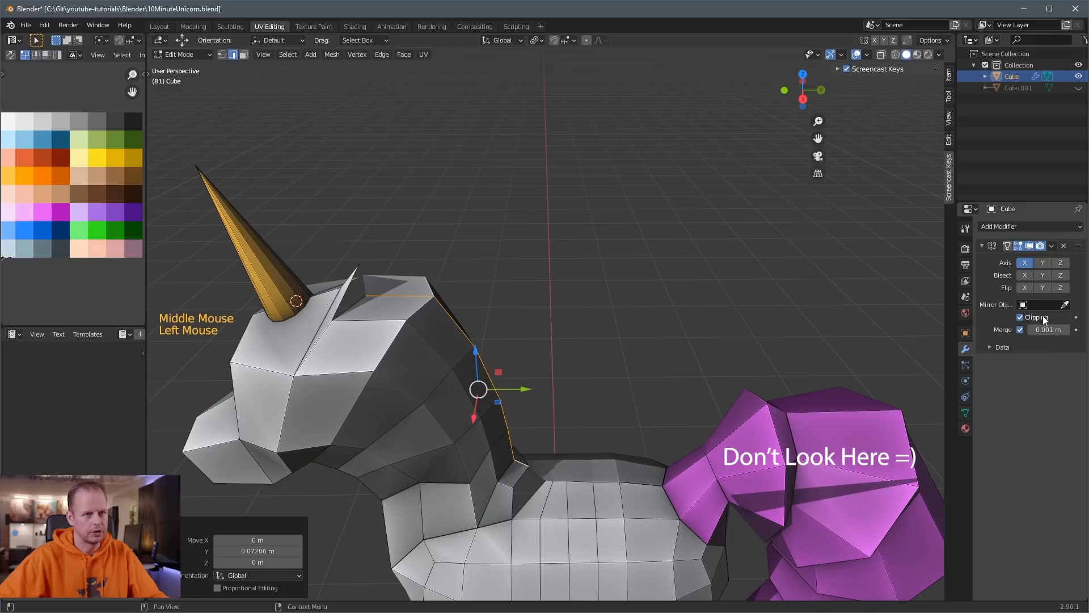
middle_drag(809, 308, 499, 311)
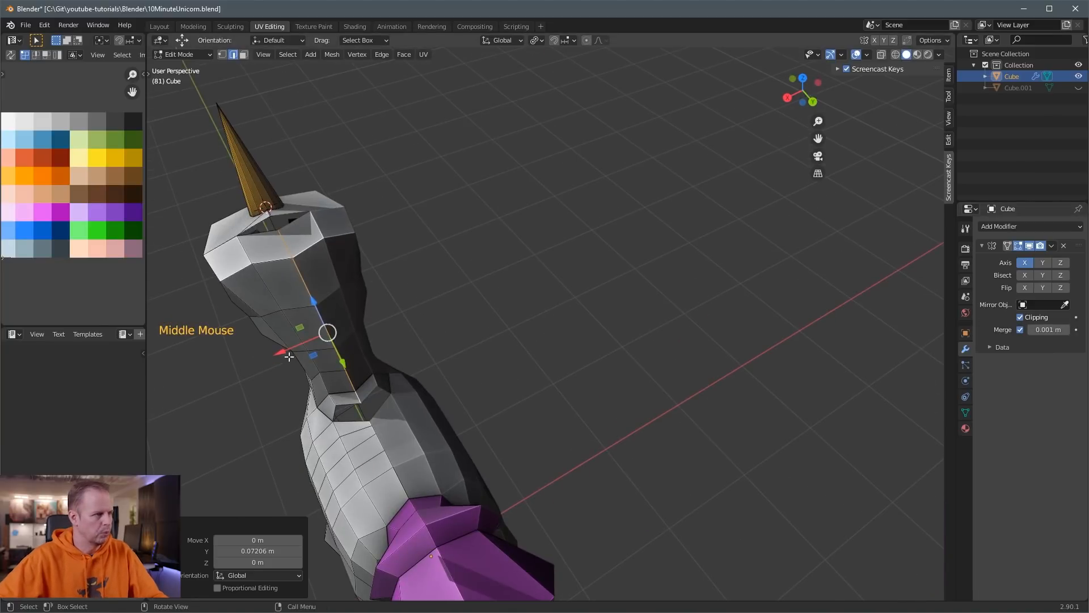
drag(328, 331, 293, 350)
middle_drag(294, 350, 588, 282)
Switch to vertex selection, enable Auto Merge Vertices and set the snapping target to Vertex.
key(1)
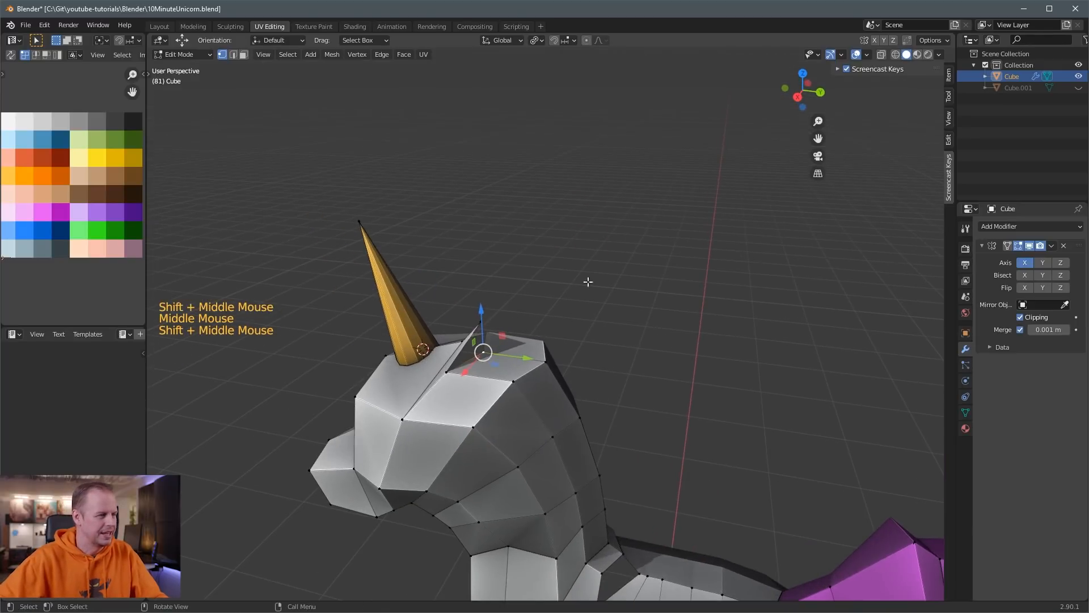
click(907, 39)
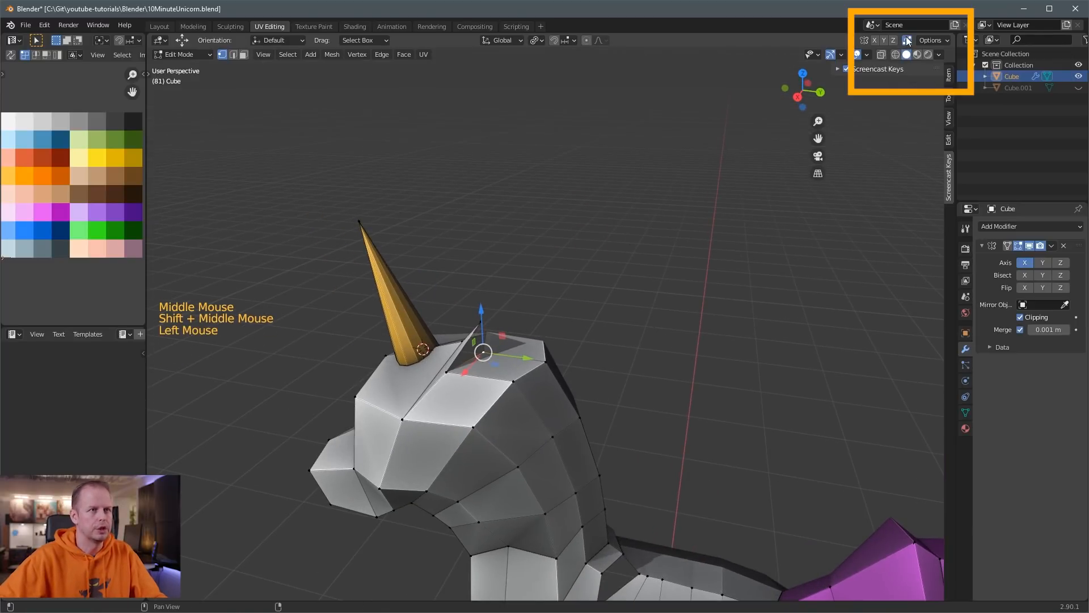
click(576, 40)
click(542, 86)
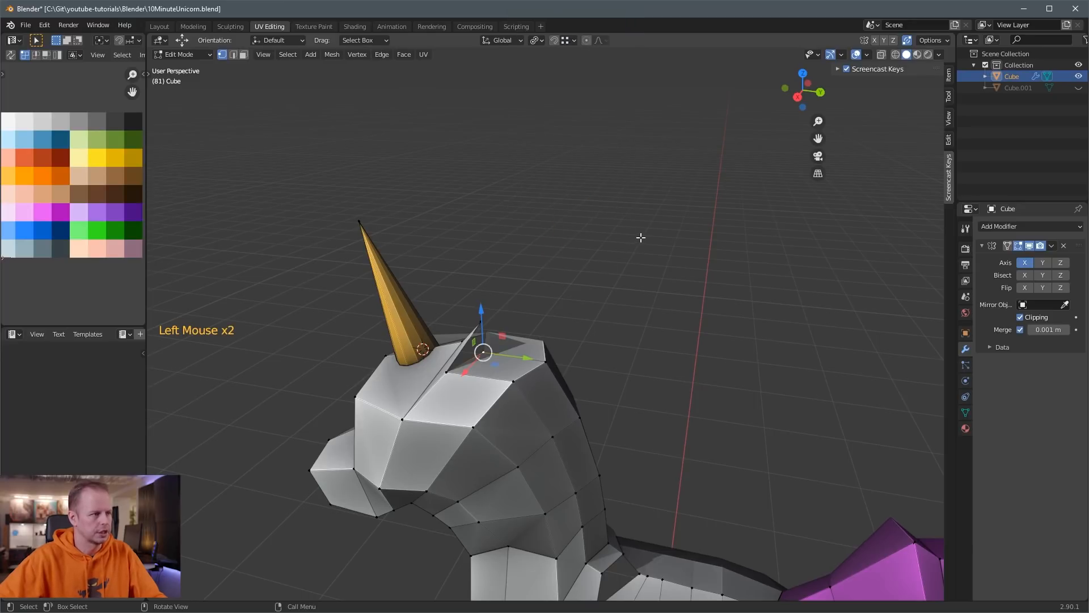
Snap the front centre vertex behind the horn onto the raised open vertex, about 0.143 m up along Z.
middle_drag(639, 236, 651, 275)
key(g)
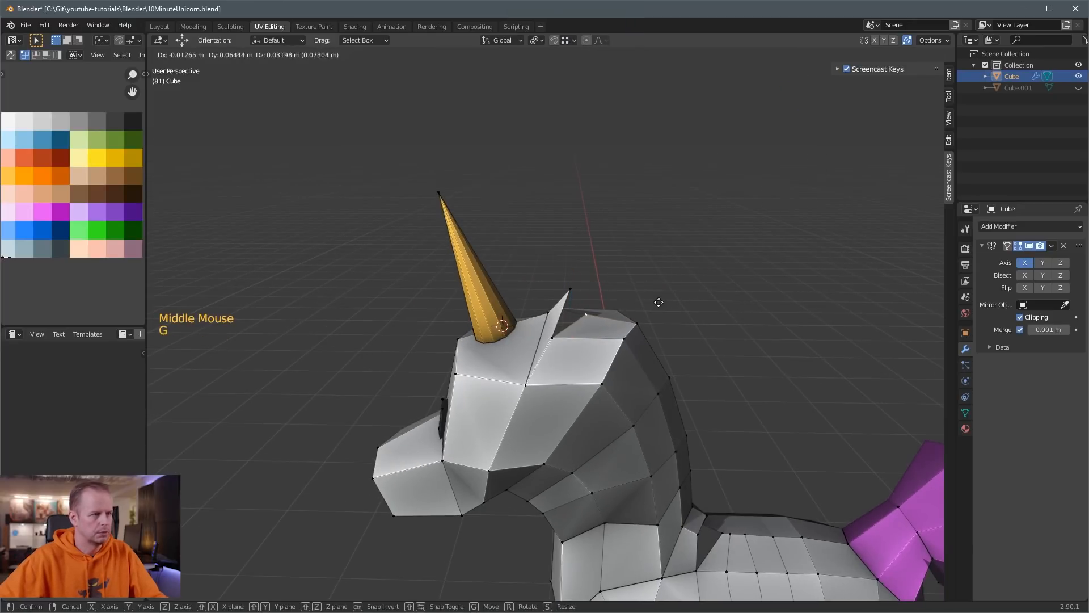
click(571, 289)
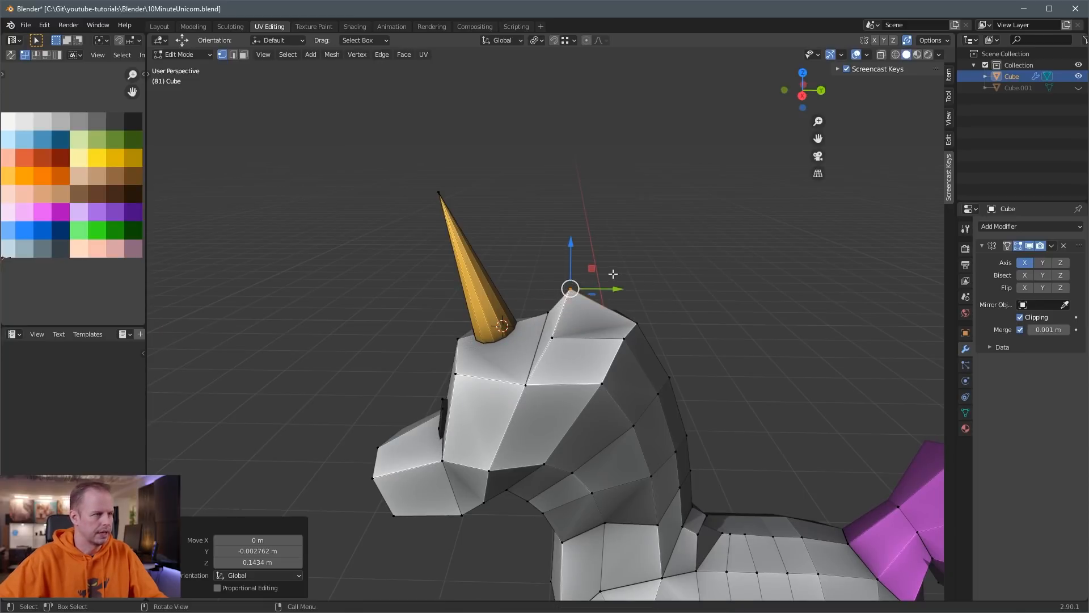
Reposition the centre vertices on top of the head, raising the rear one about 0.074 m to level the surface.
click(672, 270)
key(g)
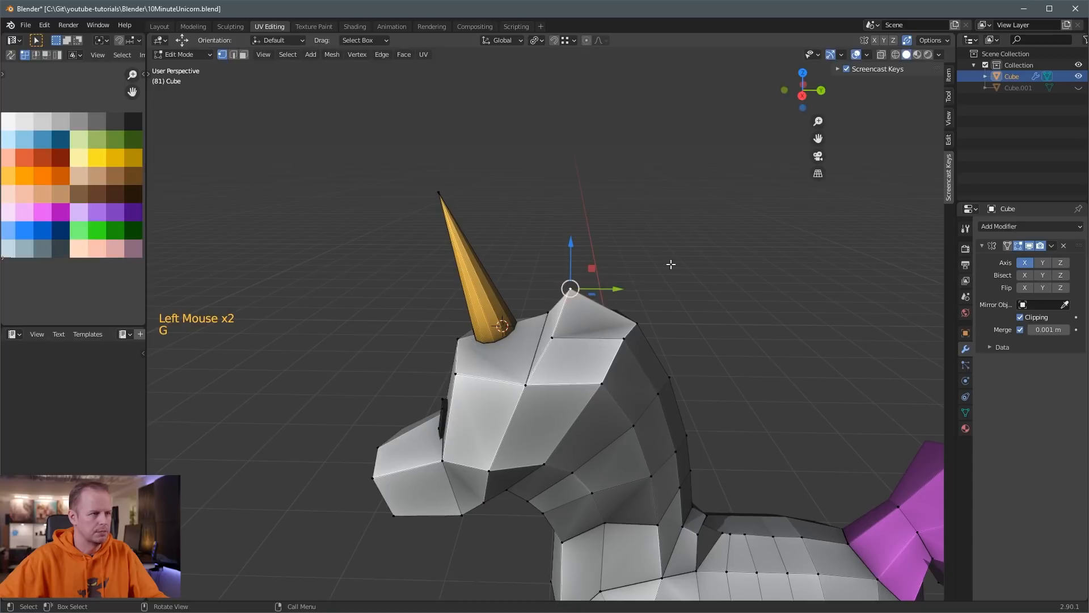
middle_drag(671, 263, 610, 267)
key(g)
click(681, 244)
click(478, 298)
key(g)
click(611, 251)
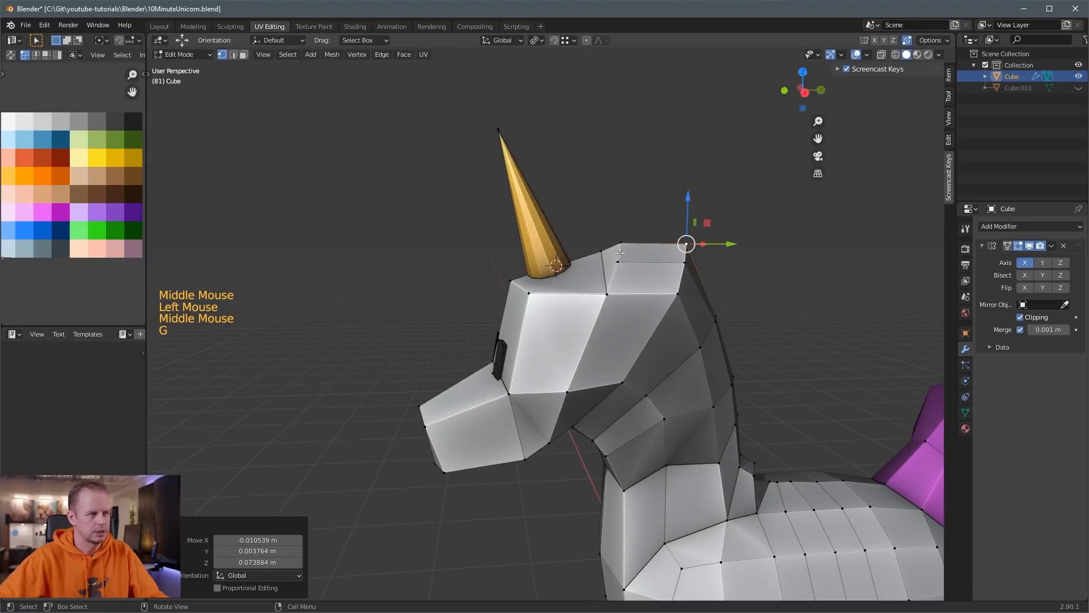
Move the centre vertices along the back of the neck slightly outward to round the crest.
middle_drag(754, 262, 720, 244)
click(643, 271)
key(g)
click(652, 267)
click(664, 337)
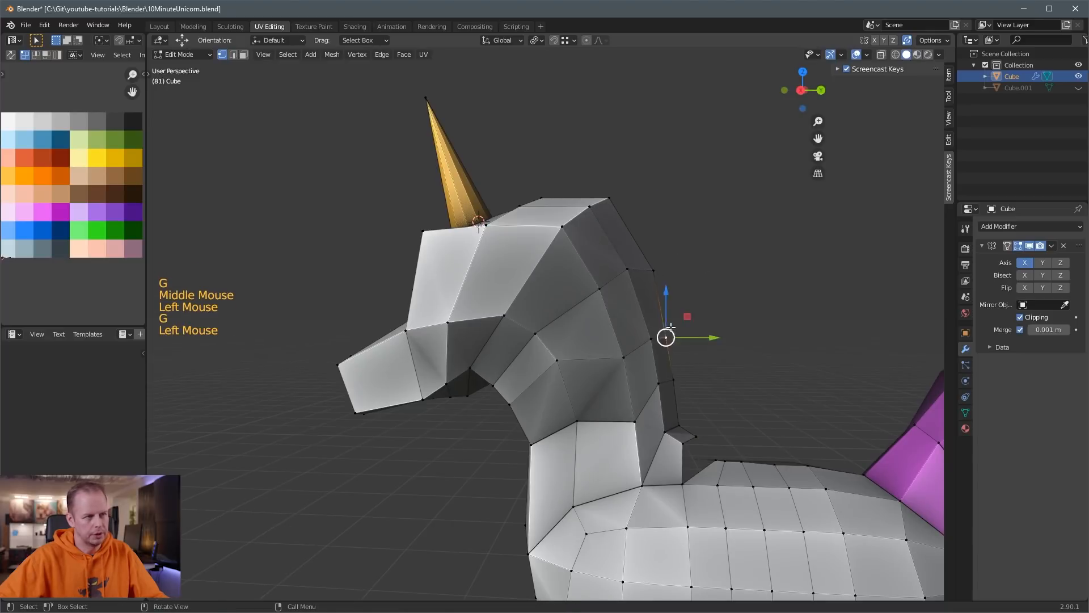
key(g)
click(675, 322)
middle_drag(675, 323, 704, 369)
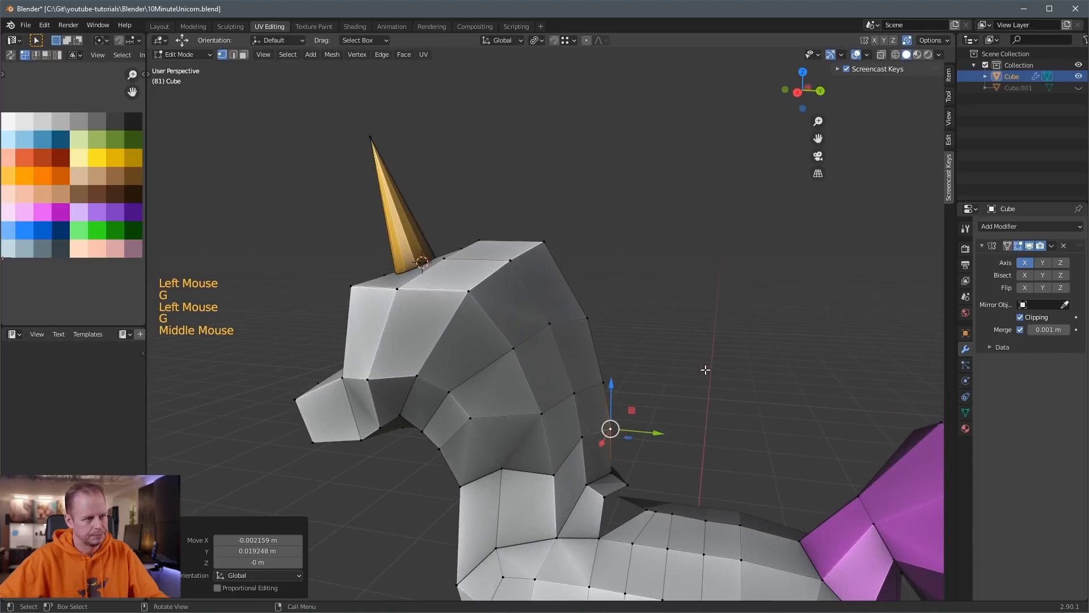
Select the two open edges at the base of the neck and fill the gap between them with a face.
middle_drag(705, 429, 681, 424)
shift+middle_drag(579, 498, 598, 363)
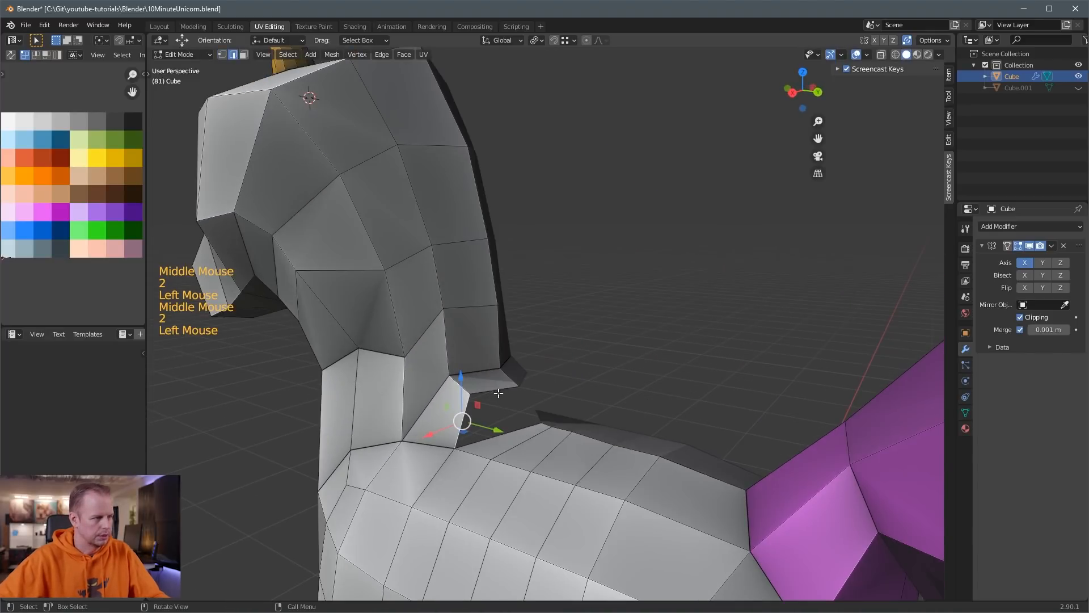
shift+click(499, 396)
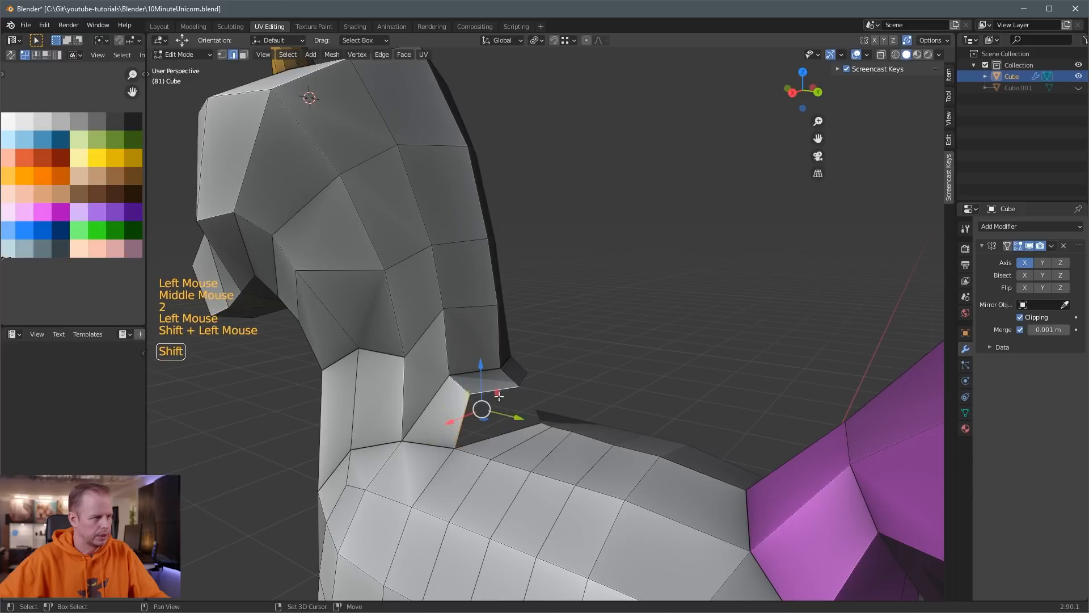
key(f)
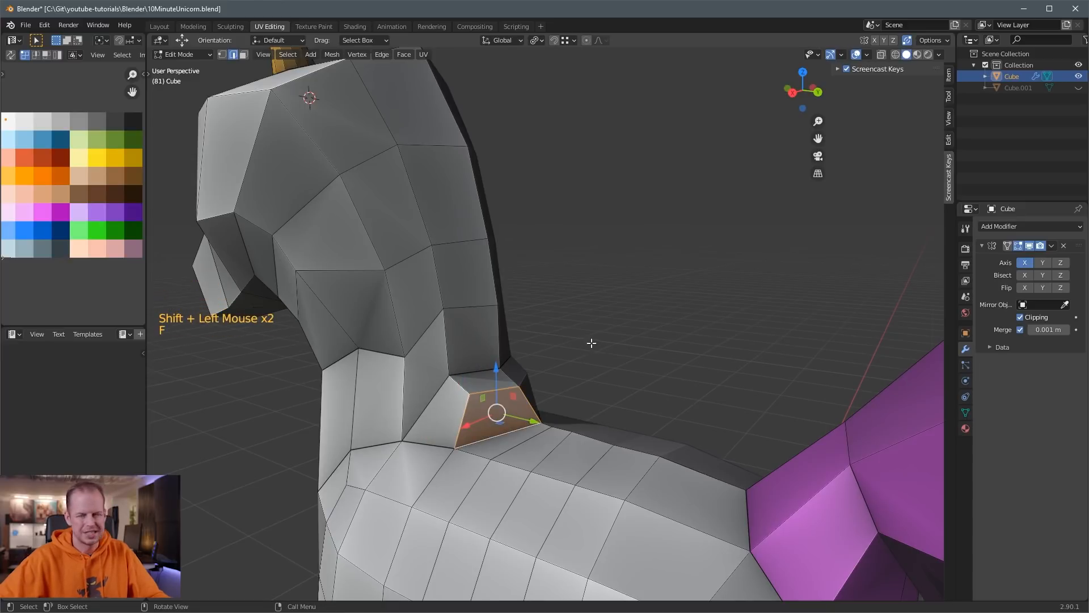
Reposition the centre vertex at the base of the neck beside the new face.
middle_drag(591, 343, 641, 408)
key(1)
click(678, 421)
click(656, 384)
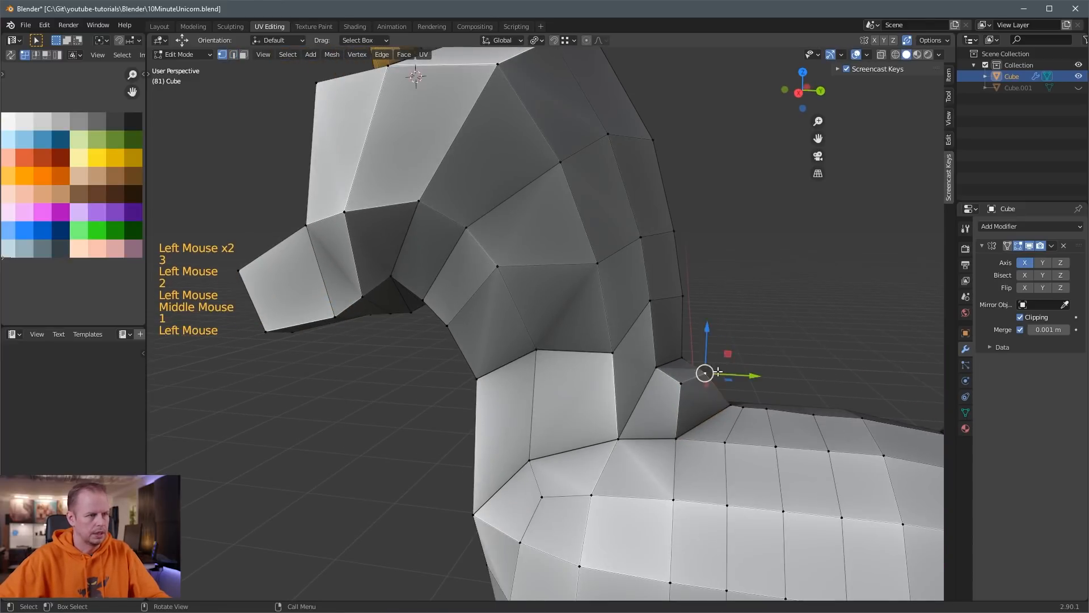
key(g)
click(709, 375)
Reposition two centre vertices along the front of the back to smooth its outline.
click(765, 408)
key(g)
click(777, 406)
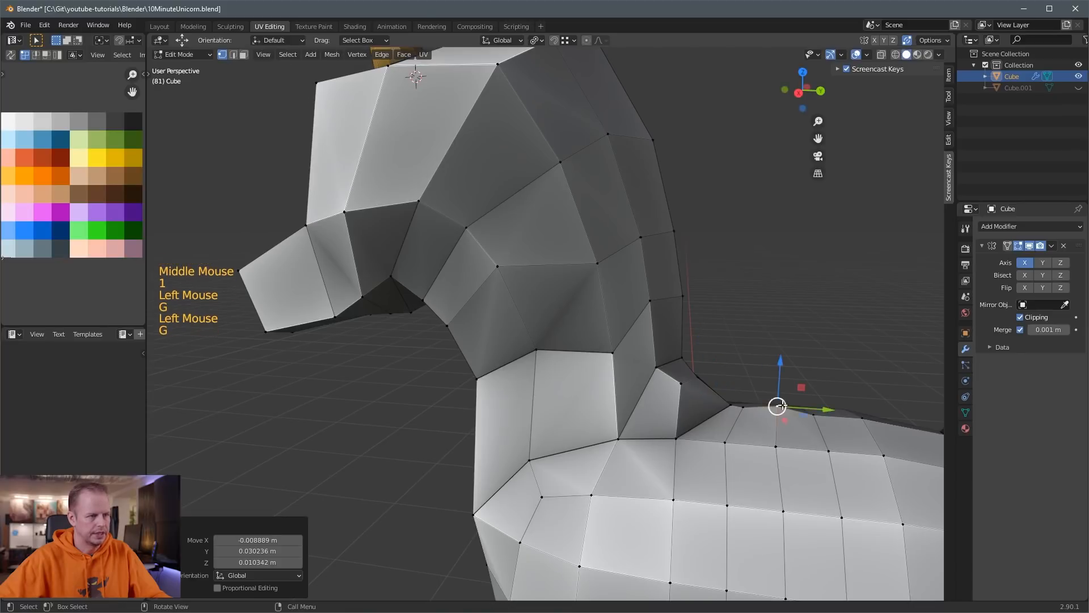
click(743, 407)
key(g)
click(759, 404)
Lower the side vertex at the neck's base about 0.056 m and raise the front vertex of the back about 0.019 m.
click(677, 391)
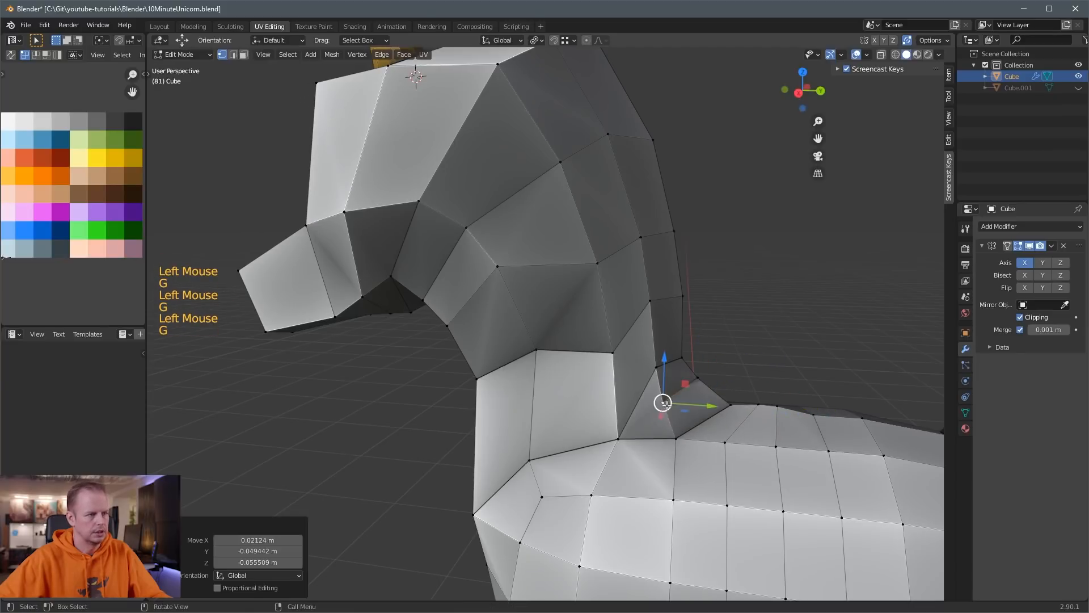
scroll(678, 392, down, 2)
click(649, 367)
key(g)
click(646, 363)
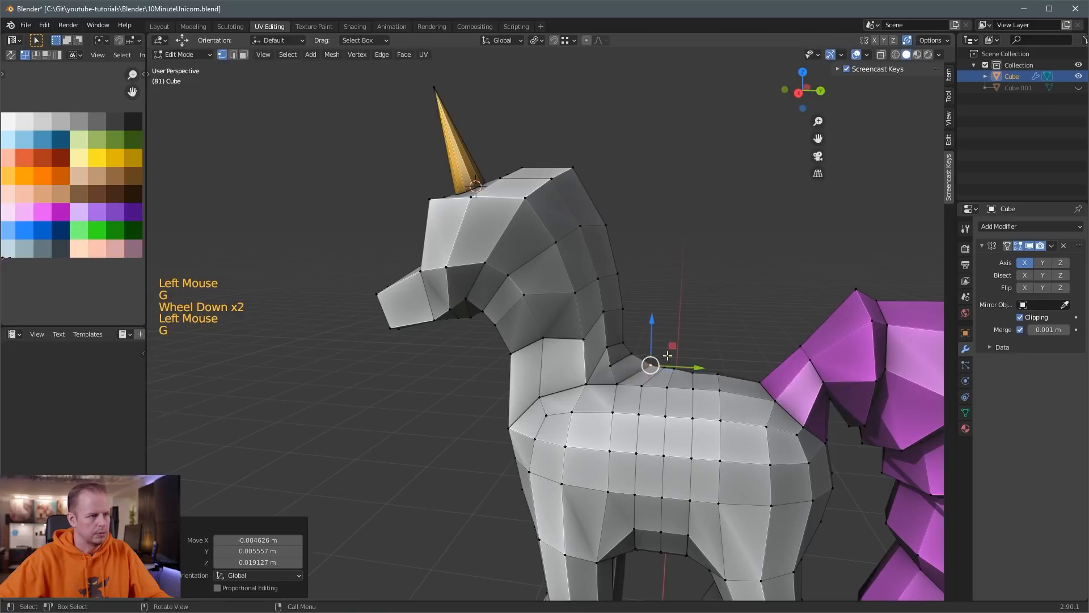
Examine the patched unicorn from the front in Object Mode.
scroll(646, 363, down, 3)
middle_drag(646, 363, 672, 296)
key(Tab)
scroll(672, 296, up, 4)
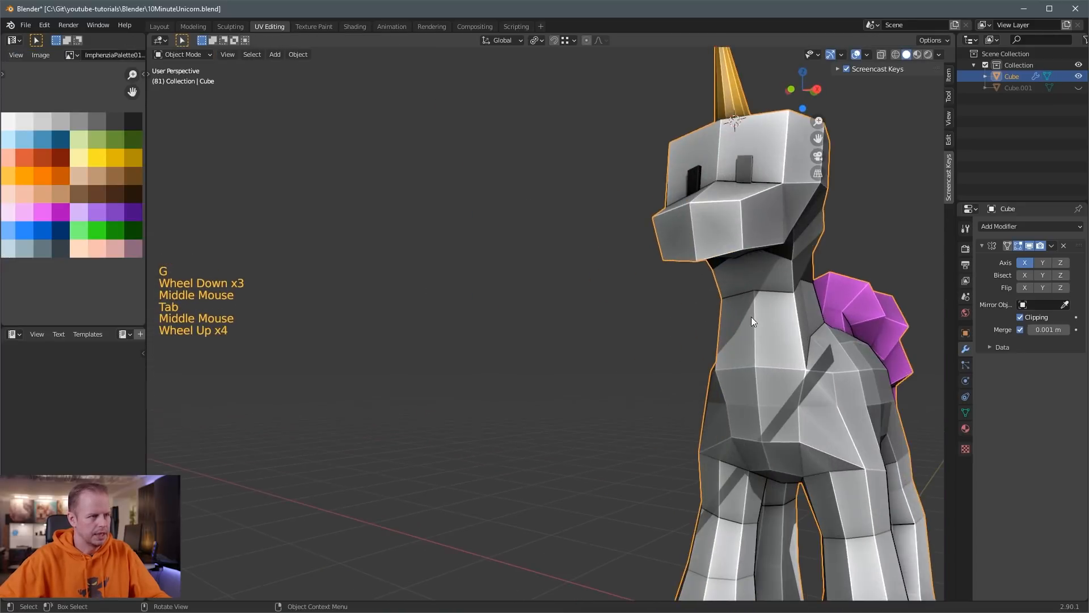
middle_drag(751, 317, 732, 307)
shift+middle_drag(732, 306, 713, 297)
scroll(713, 297, up, 2)
Select two edges at the unicorn's front in turn and shift each one outward.
key(Tab)
click(745, 433)
middle_drag(745, 433, 728, 419)
key(2)
click(728, 418)
drag(757, 420, 767, 420)
click(737, 375)
drag(760, 376, 782, 376)
Select the strip of faces running from the top of the head down the neck's crest to its base.
scroll(782, 376, down, 4)
middle_drag(782, 376, 547, 248)
key(Tab)
scroll(673, 334, down, 1)
scroll(608, 333, up, 4)
key(Tab)
click(544, 192)
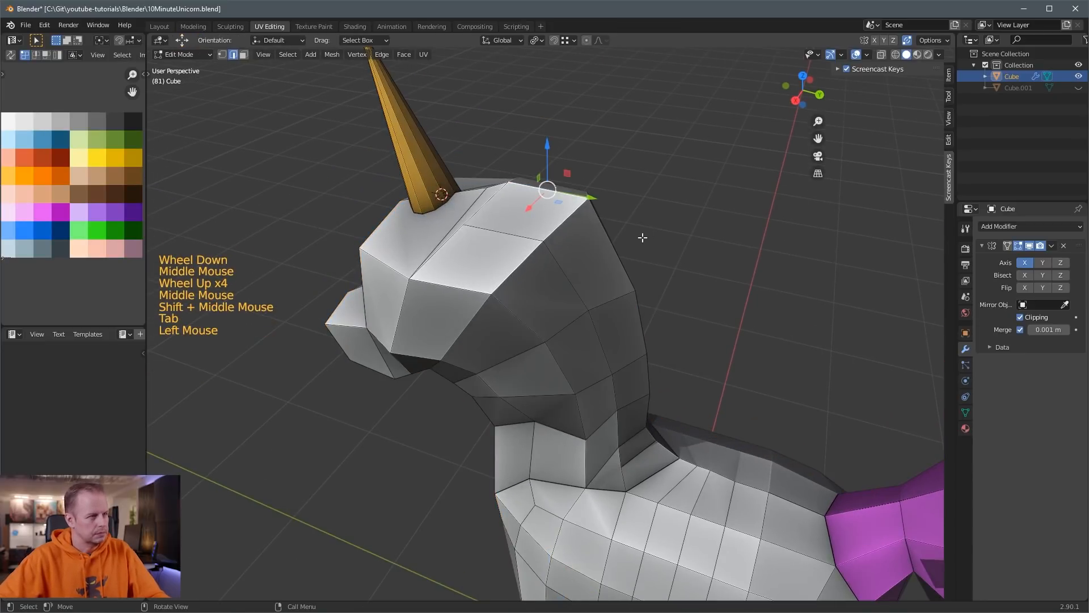
key(3)
click(530, 210)
ctrl+click(649, 357)
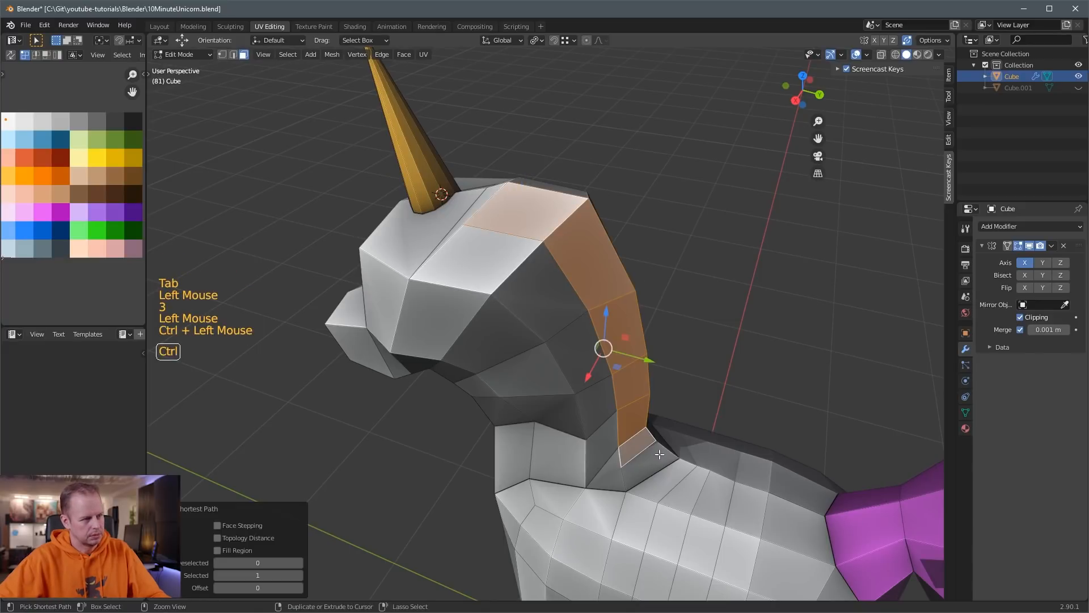
ctrl+click(652, 451)
ctrl+click(653, 458)
Extrude the selected crest faces outward by about 0.07 m and switch to the right orthographic view.
middle_drag(653, 459, 684, 272)
scroll(679, 233, down, 2)
key(e)
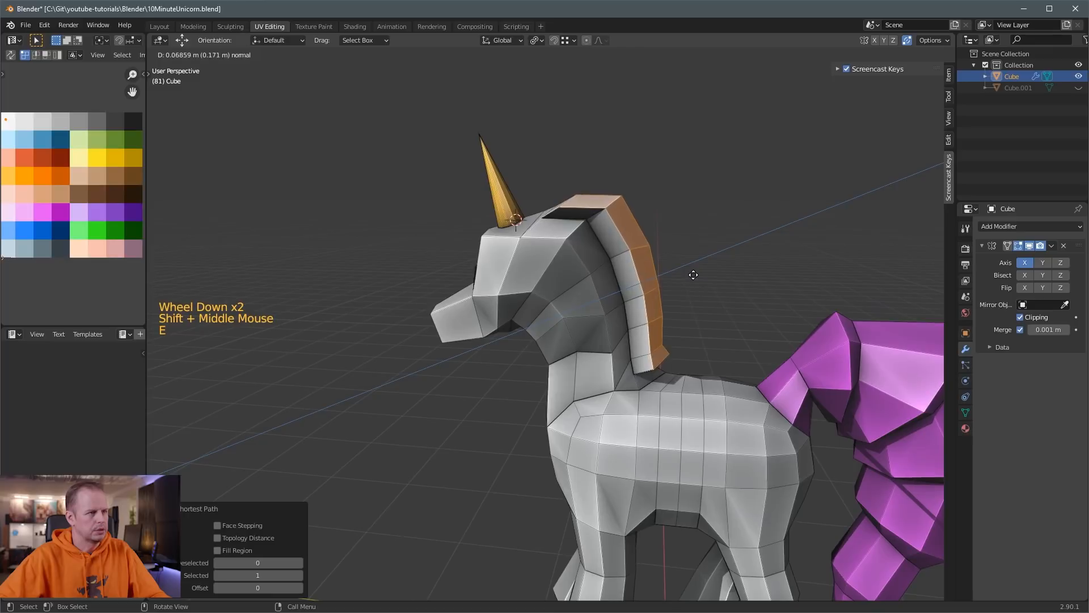
middle_click(695, 273)
key(KP_1)
key(KP_3)
Fatten the extruded crest faces outward by about 0.115 m and scale them up by about 1.28.
key(s)
key(ctrl+z)
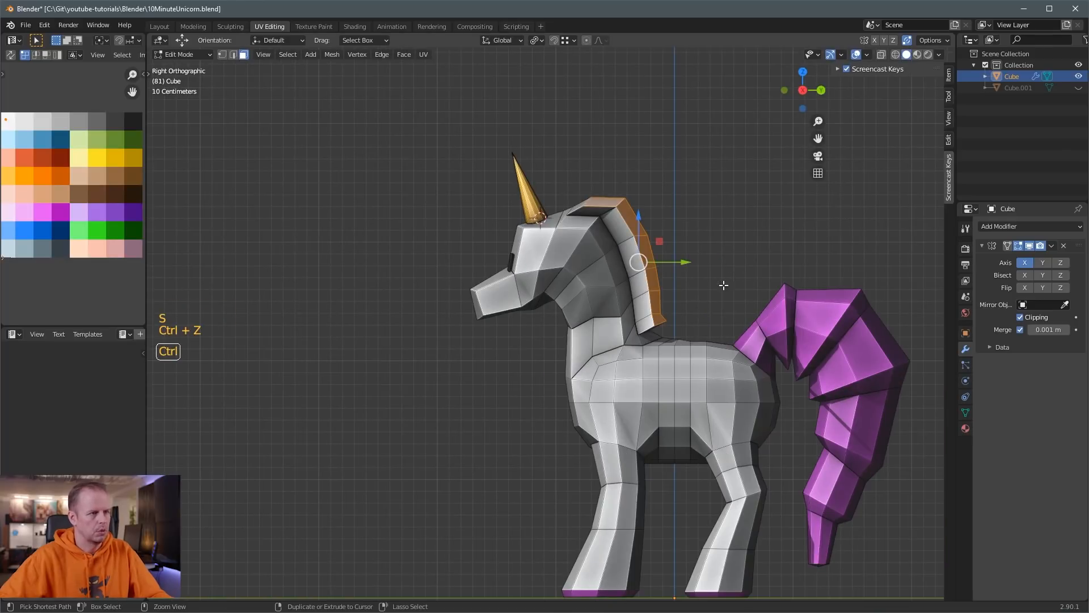
key(alt+s)
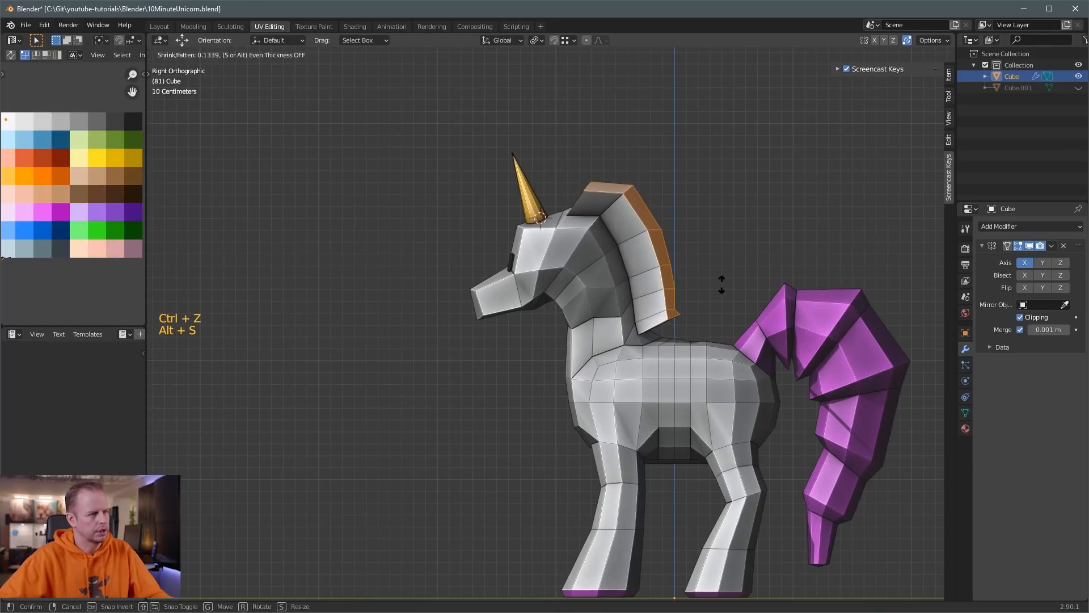
click(718, 286)
key(s)
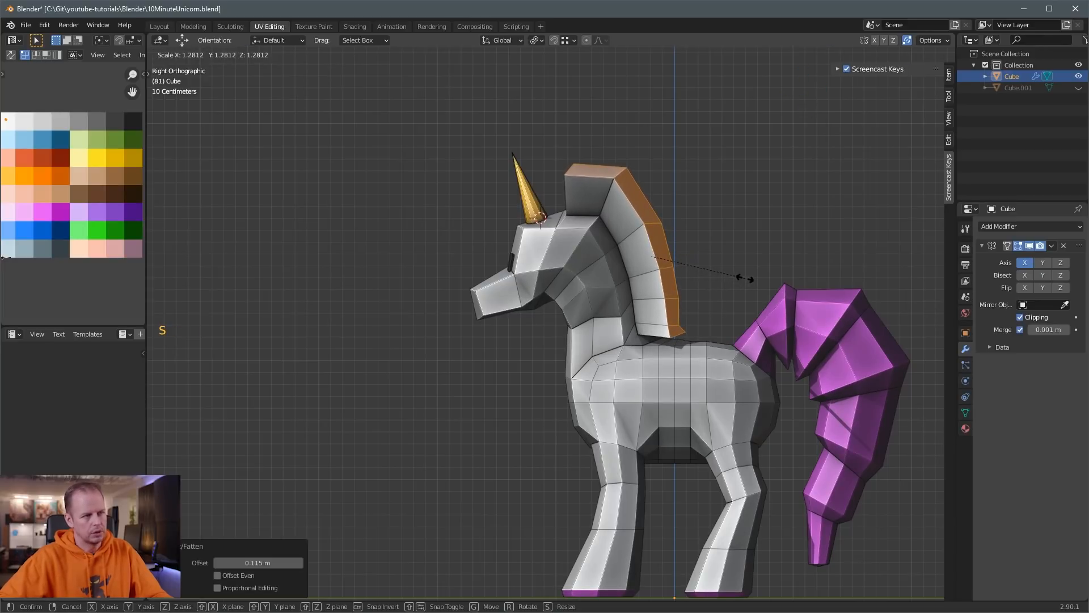
click(745, 278)
Set the pivot point to Individual Origins and move the crest faces about 0.25 m along X toward the mirror plane.
key(period)
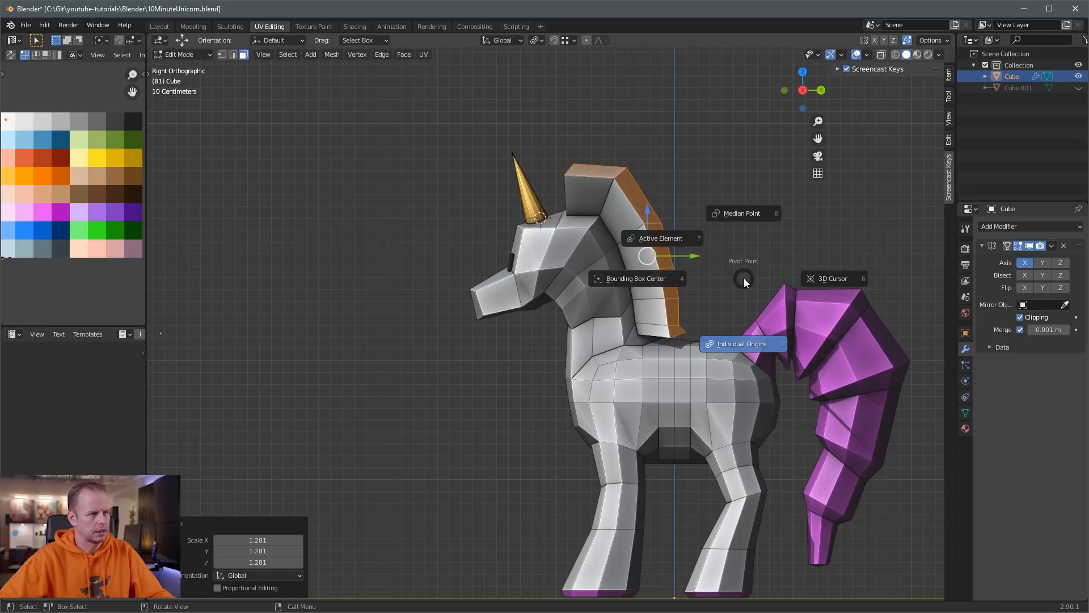
click(738, 342)
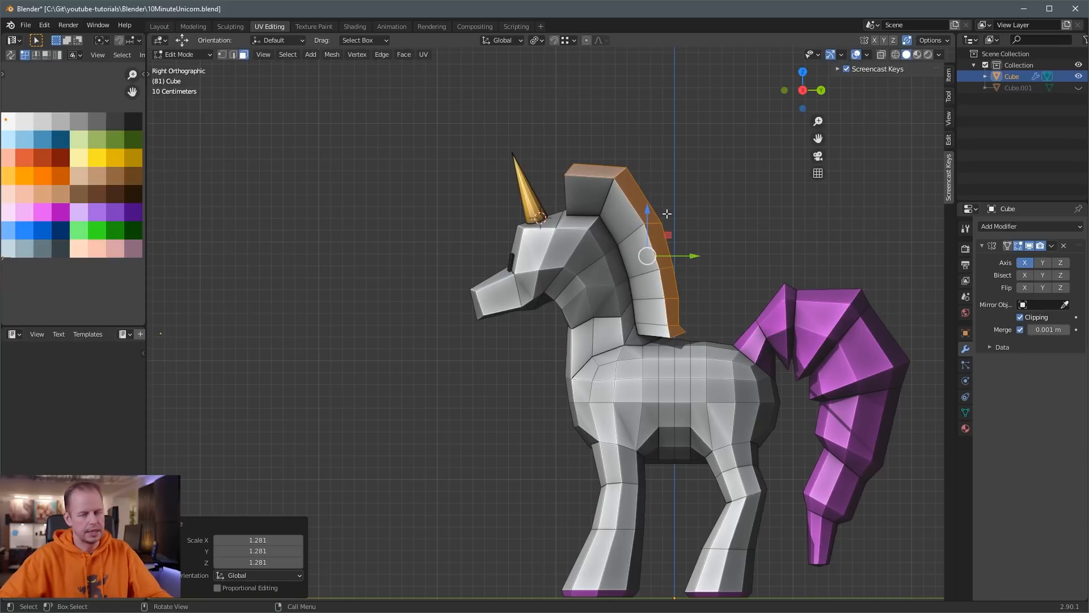
middle_drag(722, 235, 473, 304)
drag(454, 305, 489, 298)
middle_drag(489, 298, 706, 260)
Rotate the mane's crest faces by about 10° in the view and shift them slightly forward.
key(g)
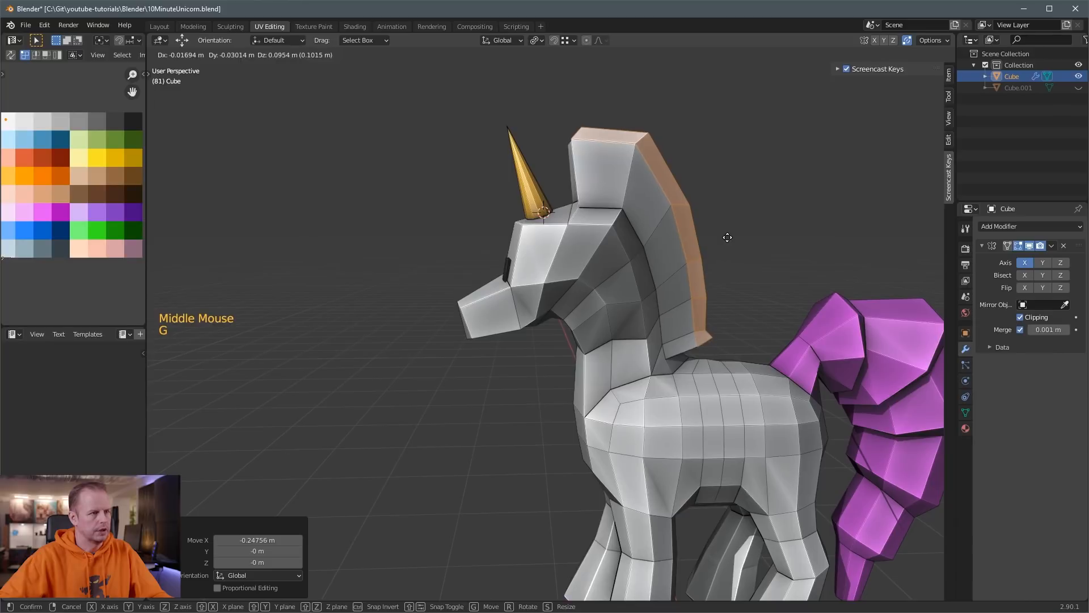
key(r)
click(748, 233)
key(g)
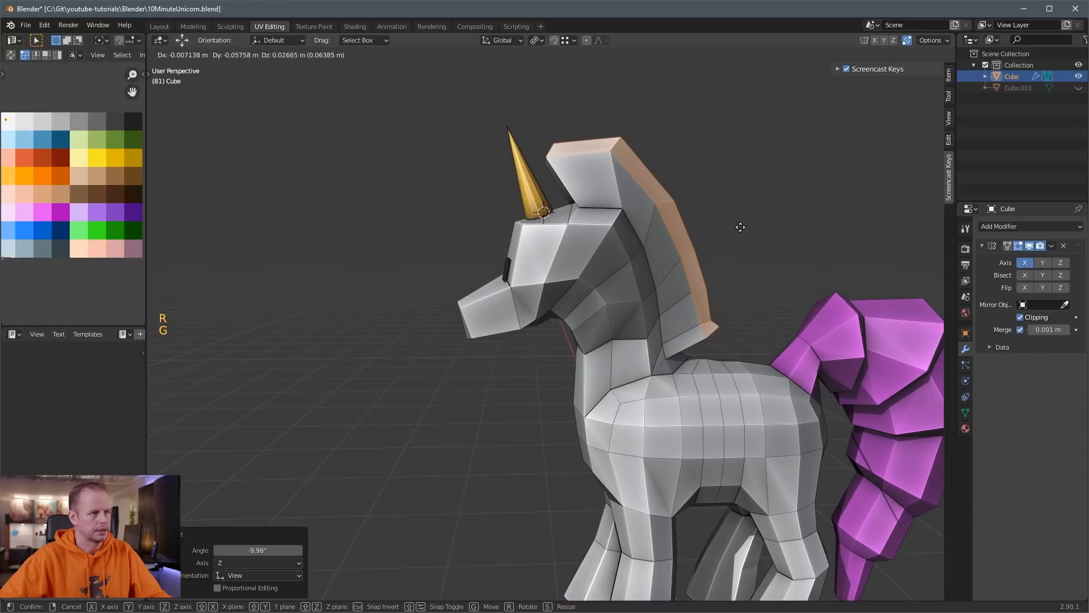
click(740, 227)
Turn on connected proportional editing and move the mane's bottom end face about 0.18 m forward and 0.07 m up, with proportional size 0.35.
click(710, 327)
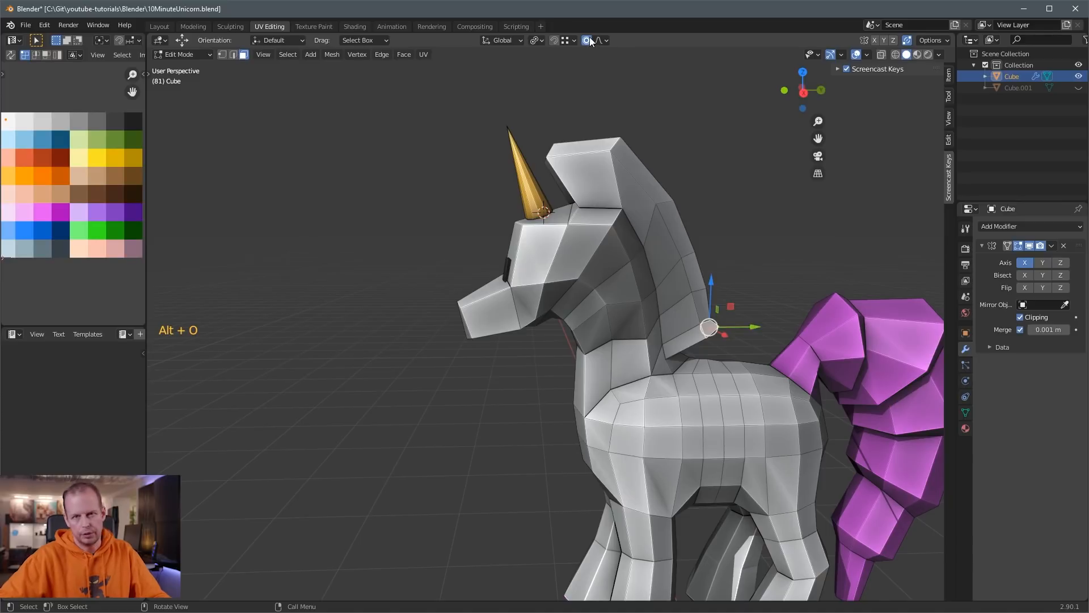
mouse_move(819, 250)
middle_down()
mouse_move(810, 263)
mouse_move(820, 271)
middle_up()
key(g)
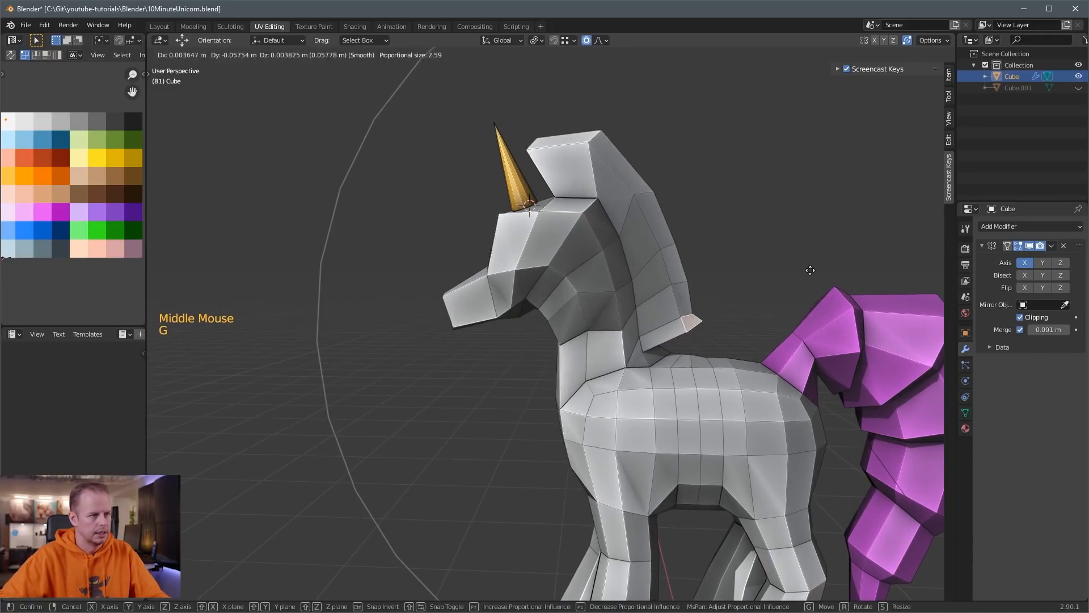
scroll(814, 271, up, 6)
scroll(803, 266, up, 2)
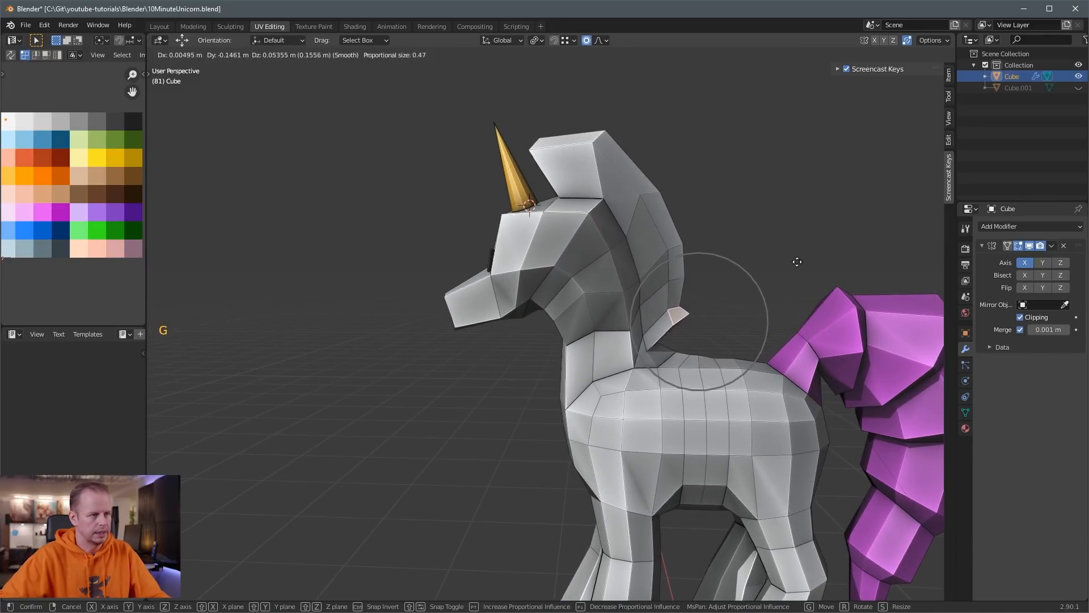
scroll(791, 258, up, 3)
click(791, 260)
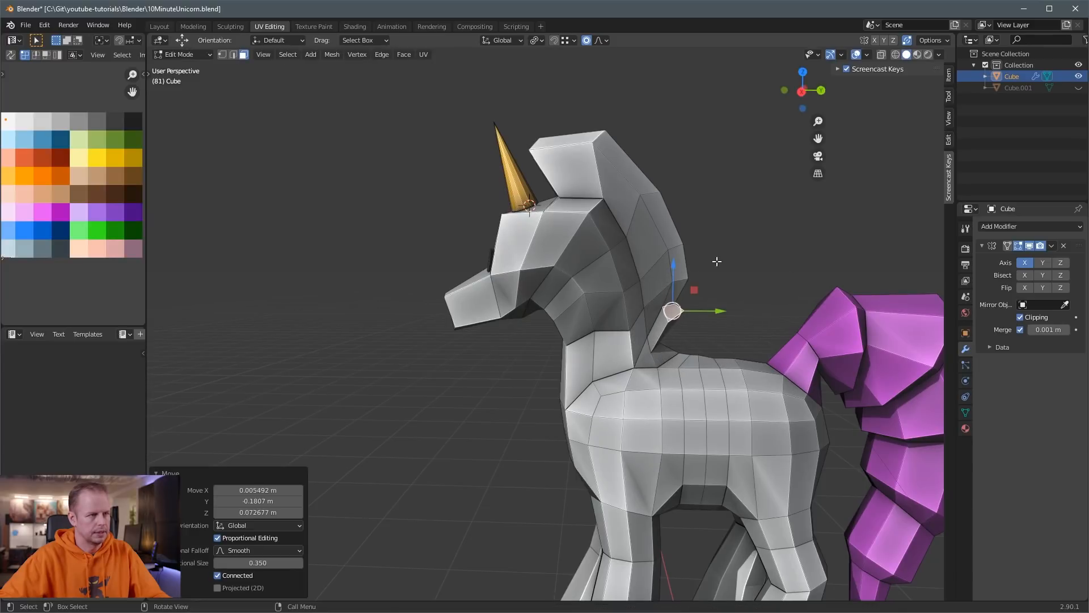
Move the back face just above the mane's lower end about 0.12 m forward and up, with proportional size 0.26.
middle_drag(740, 265, 721, 253)
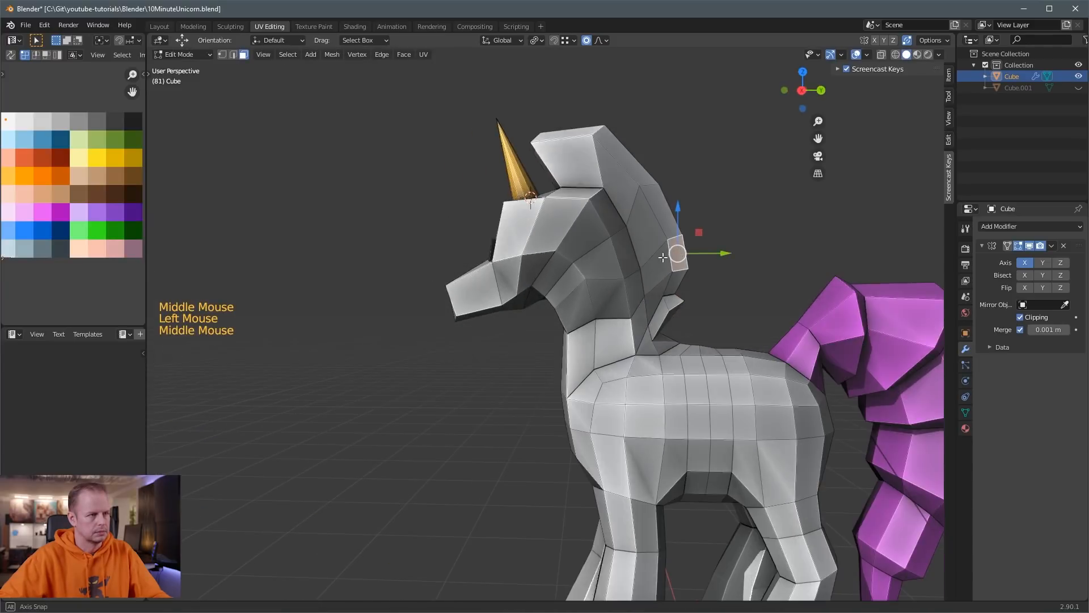
key(g)
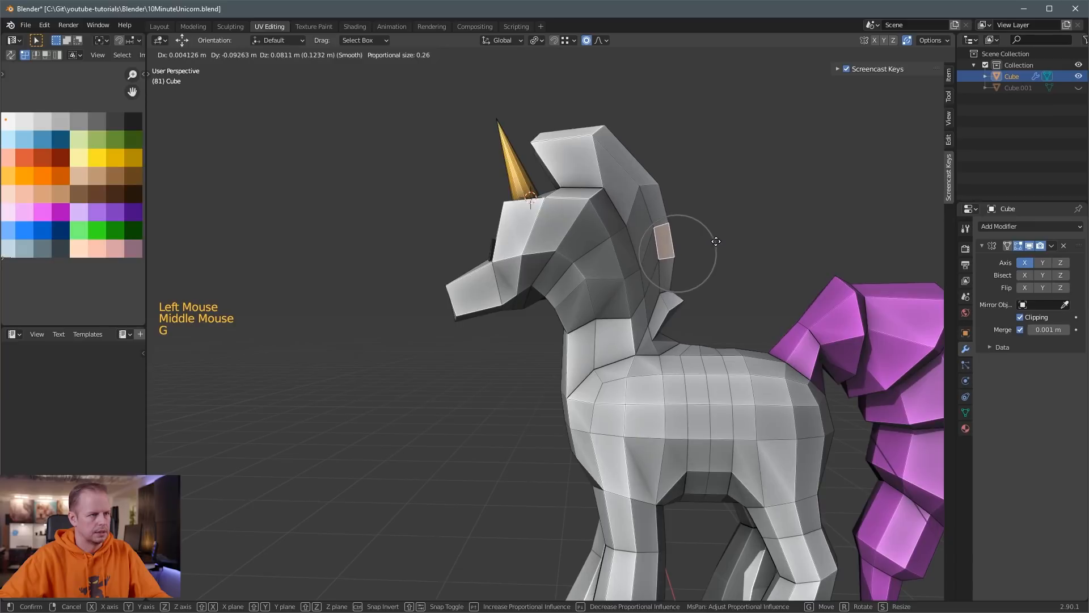
click(716, 241)
Select the edge where the mane meets the top of the head and shift it toward the horn in the right orthographic view.
middle_drag(589, 162, 659, 184)
scroll(662, 192, up, 3)
click(670, 188)
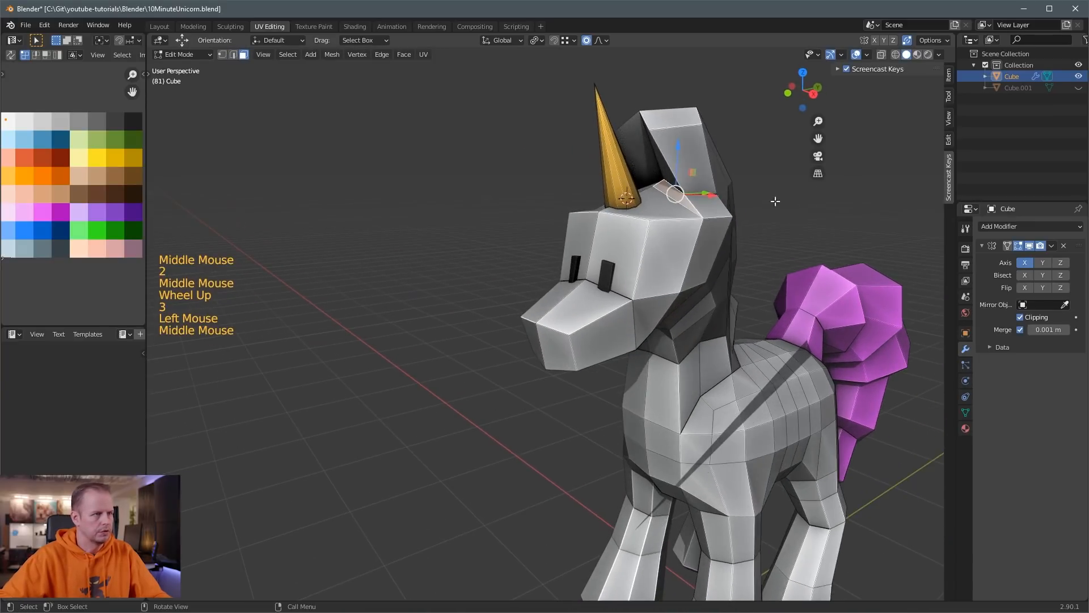
key(2)
click(658, 183)
key(KP_3)
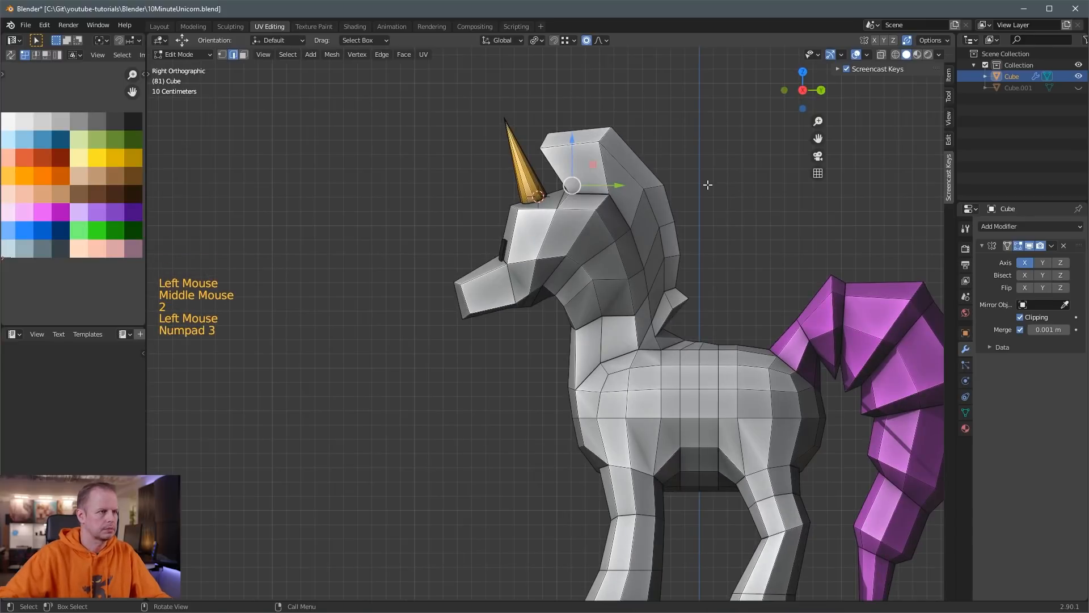
key(g)
click(690, 182)
Select an edge at the mane's upper front, then move and rotate it to tilt the front of the mane.
middle_drag(690, 182, 761, 198)
key(2)
click(641, 136)
middle_drag(761, 147, 707, 139)
key(g)
click(708, 160)
key(r)
click(706, 136)
key(g)
click(705, 138)
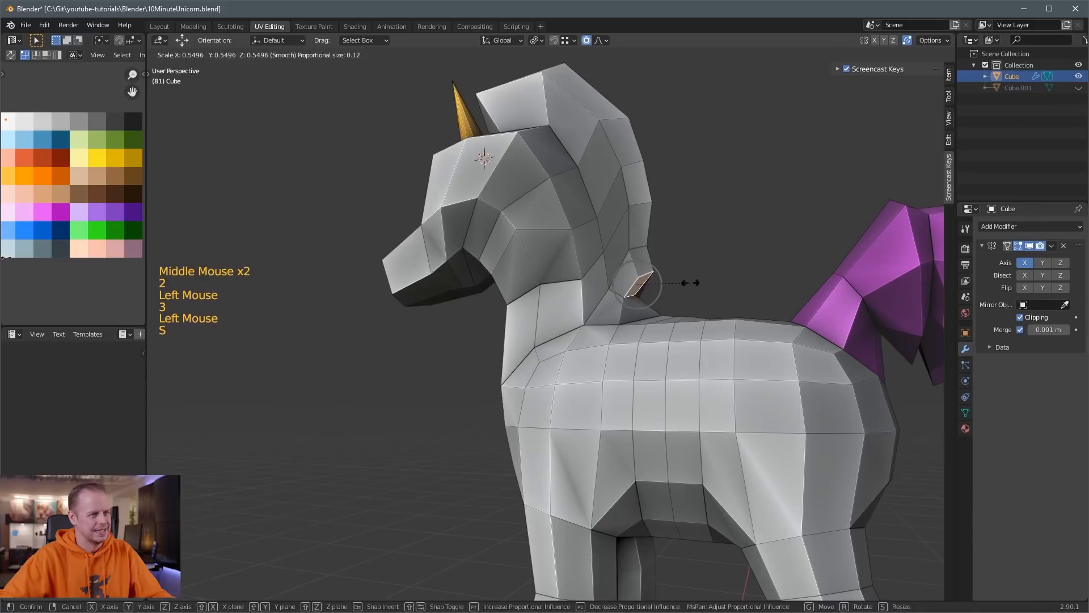
Scale the mane's lowest face to about 0.55 and move it about 0.06 m down toward the unicorn's back.
click(690, 282)
key(g)
click(687, 293)
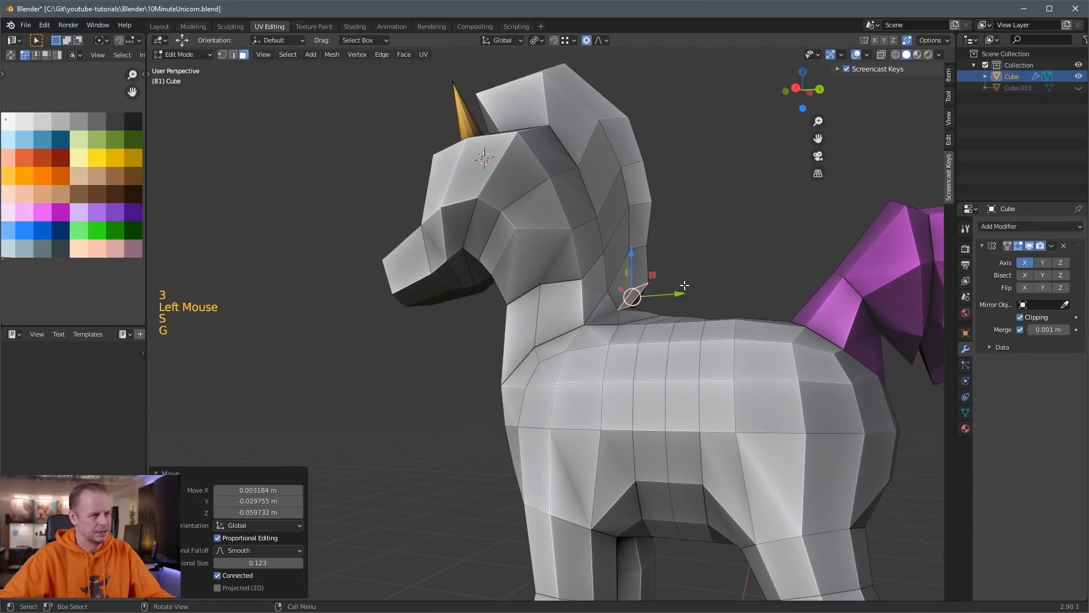
Select the strip of outer mane faces from the top of the head down to the base of the neck.
middle_drag(686, 294, 706, 316)
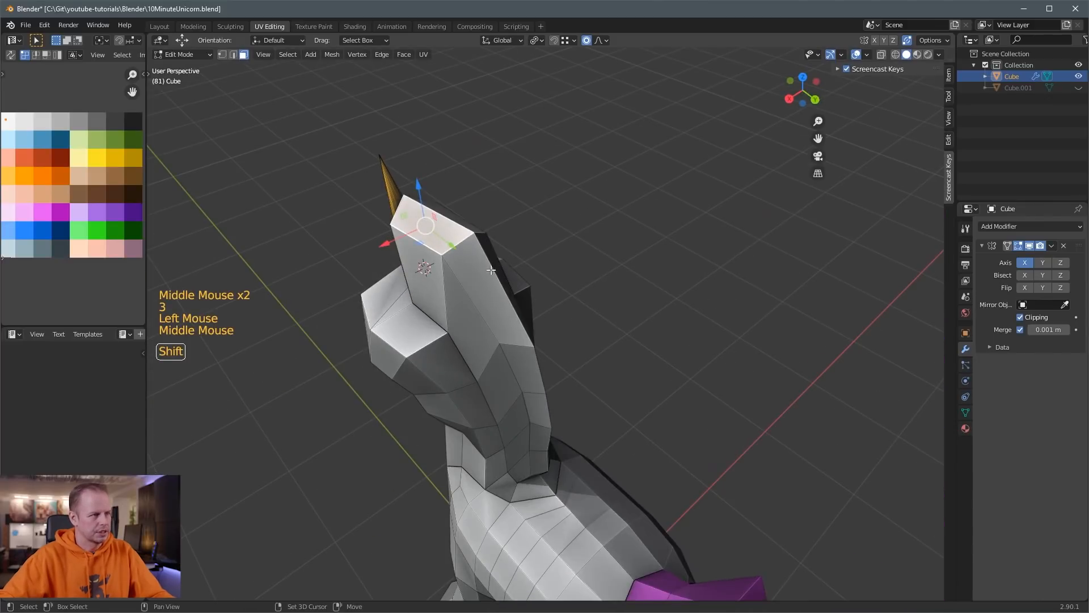
shift+click(491, 270)
shift+click(525, 363)
shift+click(536, 402)
shift+click(541, 440)
shift+click(547, 459)
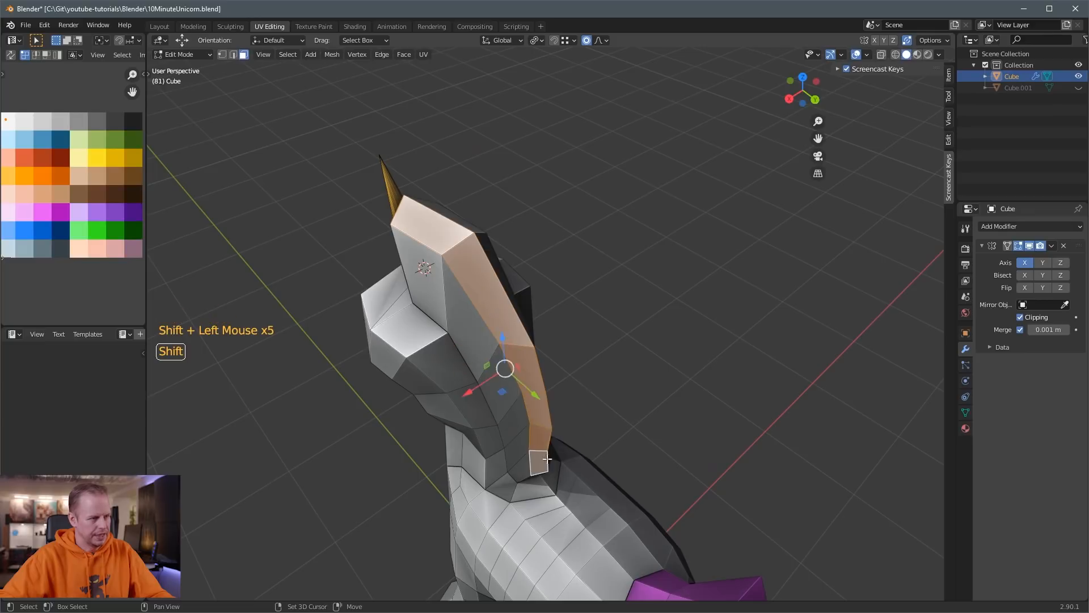
middle_drag(547, 459, 683, 338)
scroll(683, 338, down, 2)
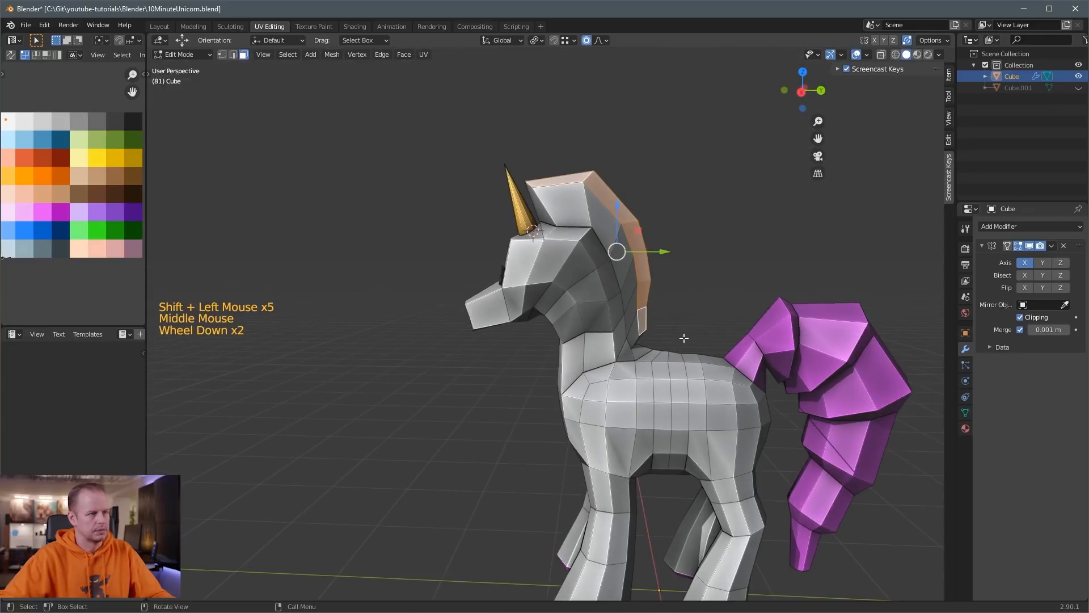
Extrude the mane faces individually by about 0.31 m and scale each tip to about 0.55 around its individual origin.
key(alt+e)
click(707, 305)
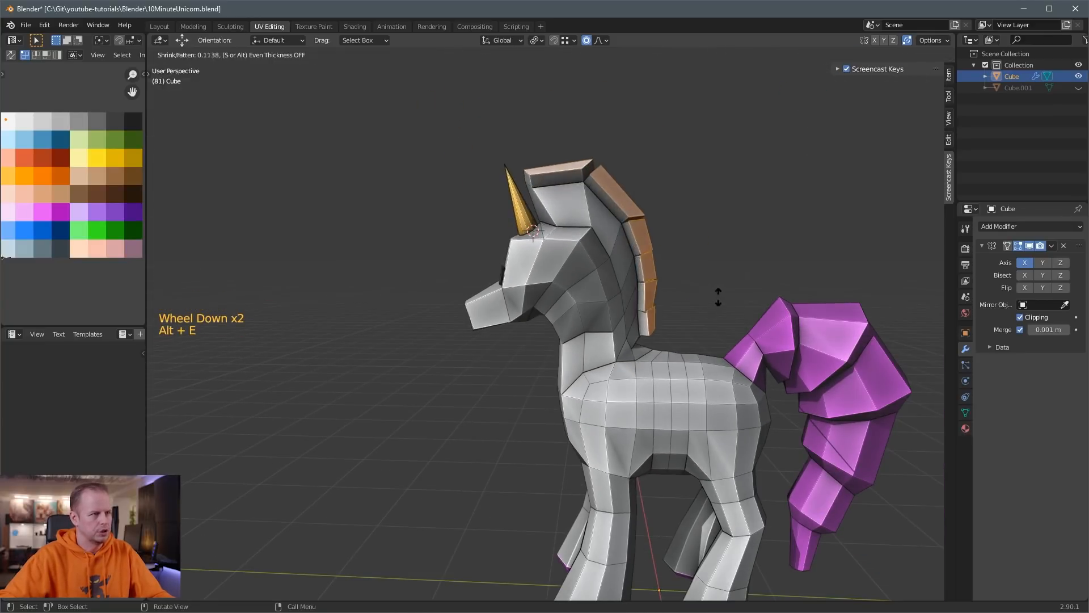
click(740, 286)
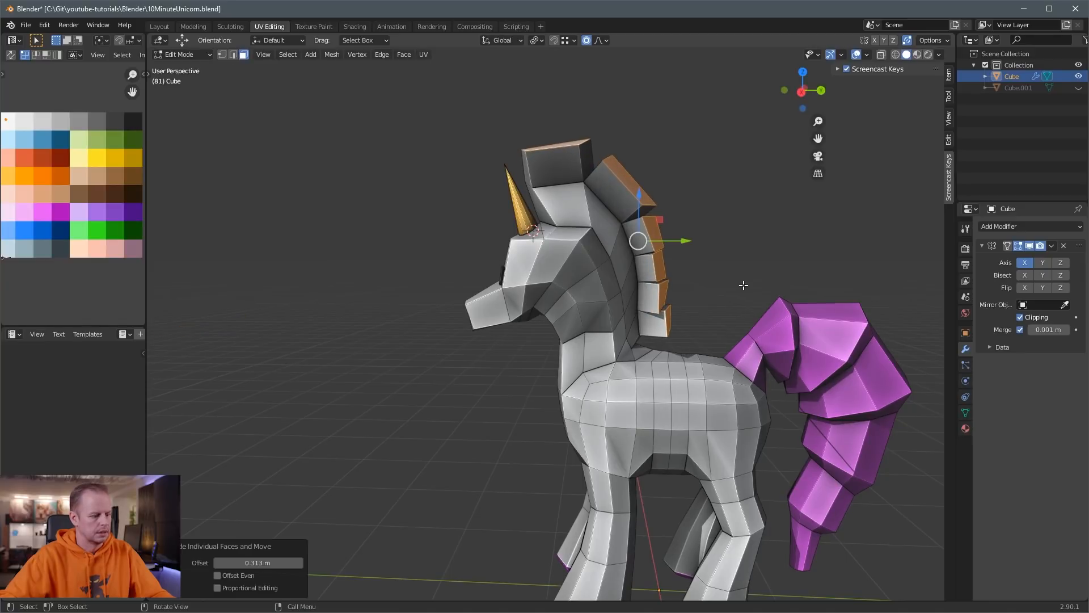
key(period)
click(740, 349)
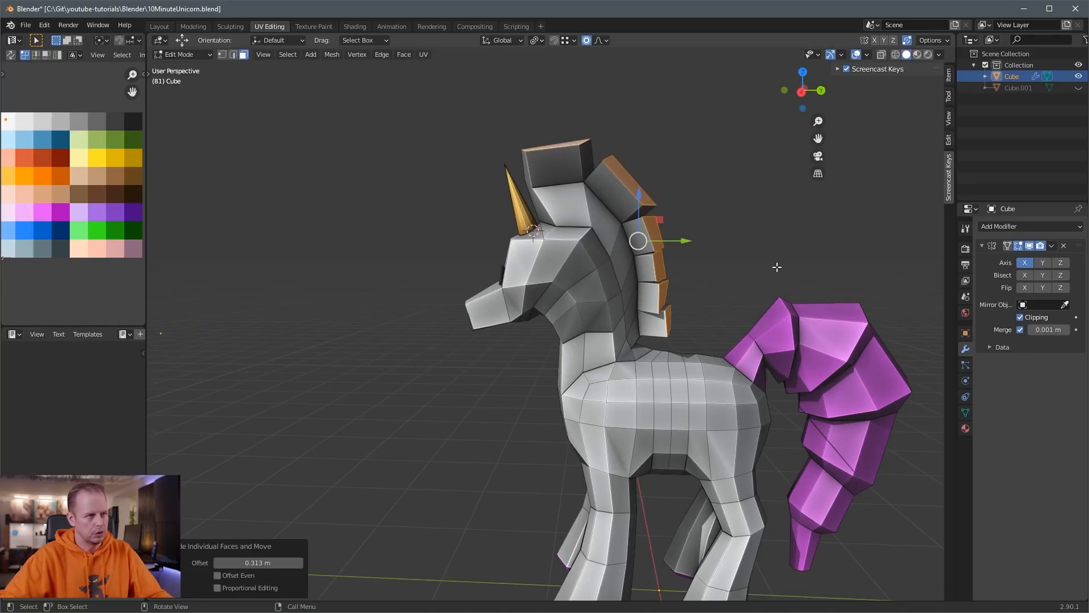
key(s)
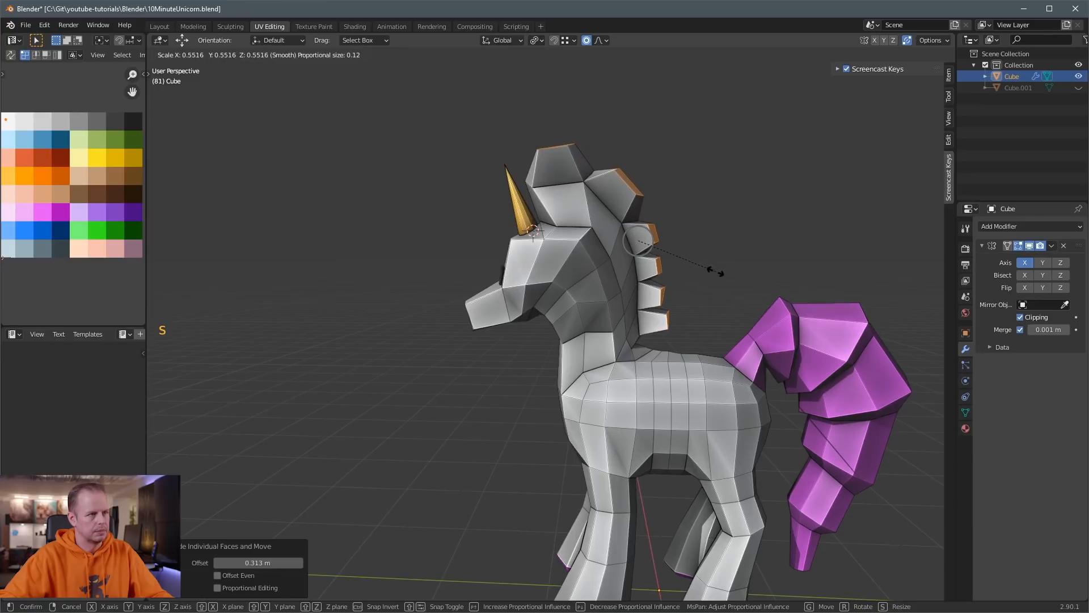
click(716, 272)
Move the tuft tip faces about 0.22 m along X toward the mirror plane.
middle_drag(716, 272, 446, 305)
drag(446, 305, 464, 296)
middle_drag(464, 296, 646, 261)
scroll(643, 261, down, 2)
scroll(650, 263, up, 2)
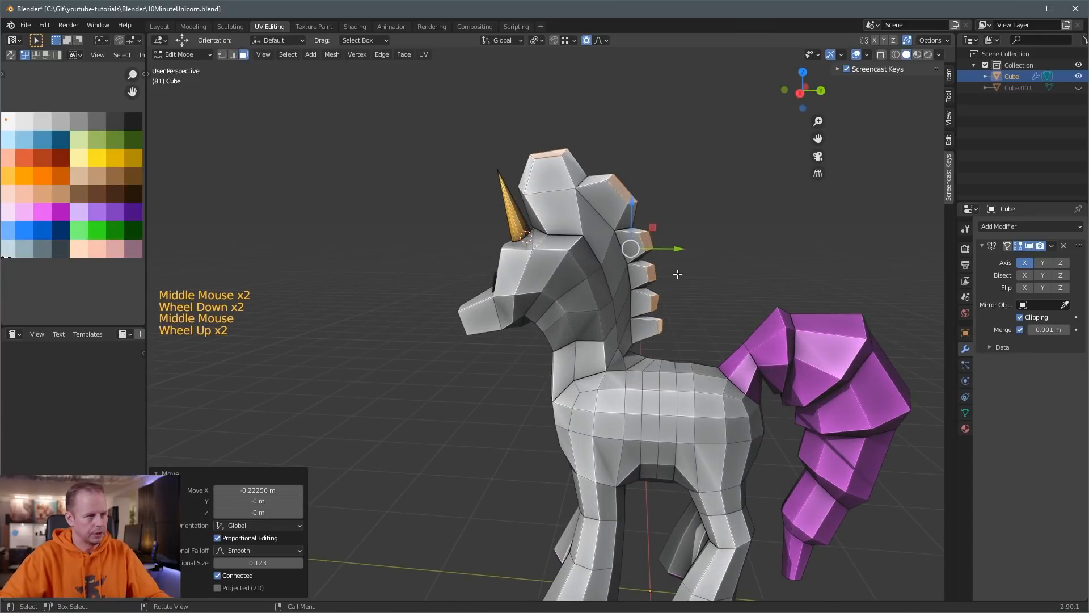
Grow the selection to cover the whole mane and move its UVs onto the purple palette colour used for the tail.
scroll(677, 274, up, 1)
middle_drag(679, 285, 573, 236)
scroll(698, 278, down, 1)
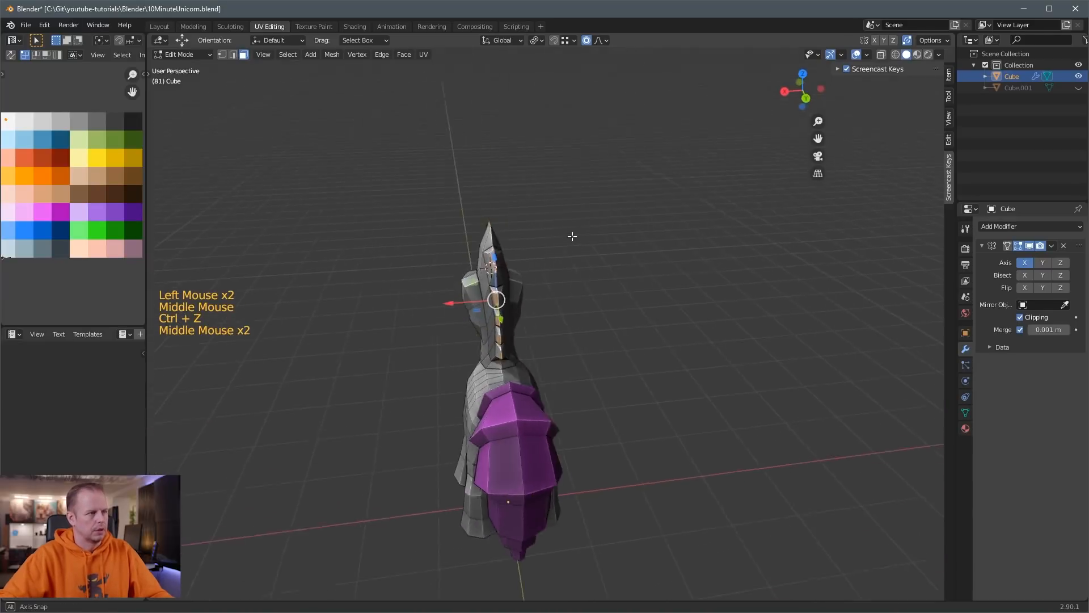
scroll(603, 244, up, 2)
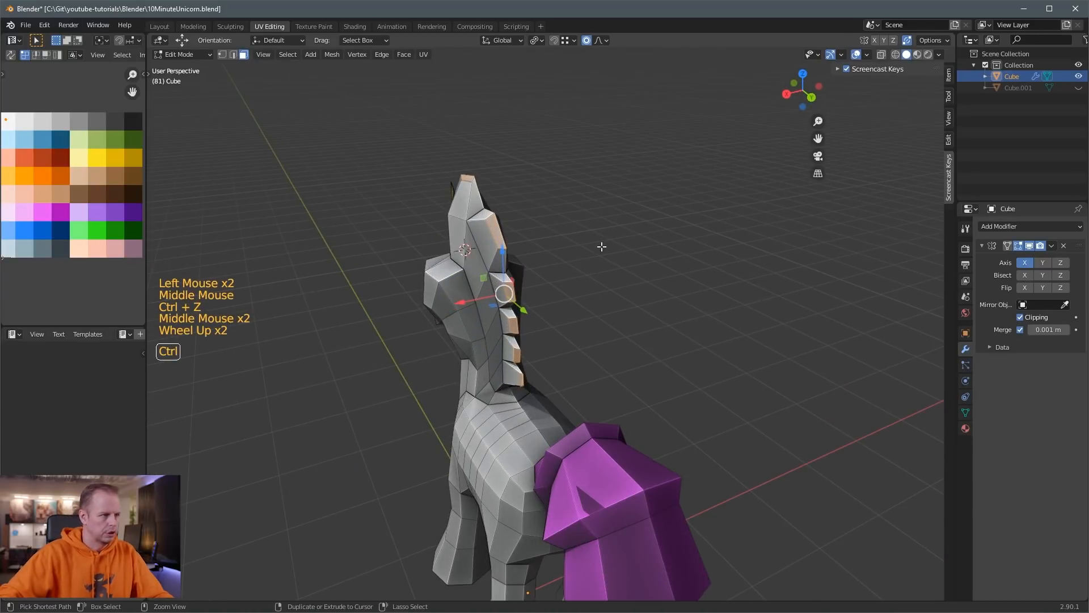
key(ctrl+KP_Add)
key(ctrl+KP_Add)
key(ctrl+KP_Add)
middle_drag(724, 290, 567, 278)
key(g)
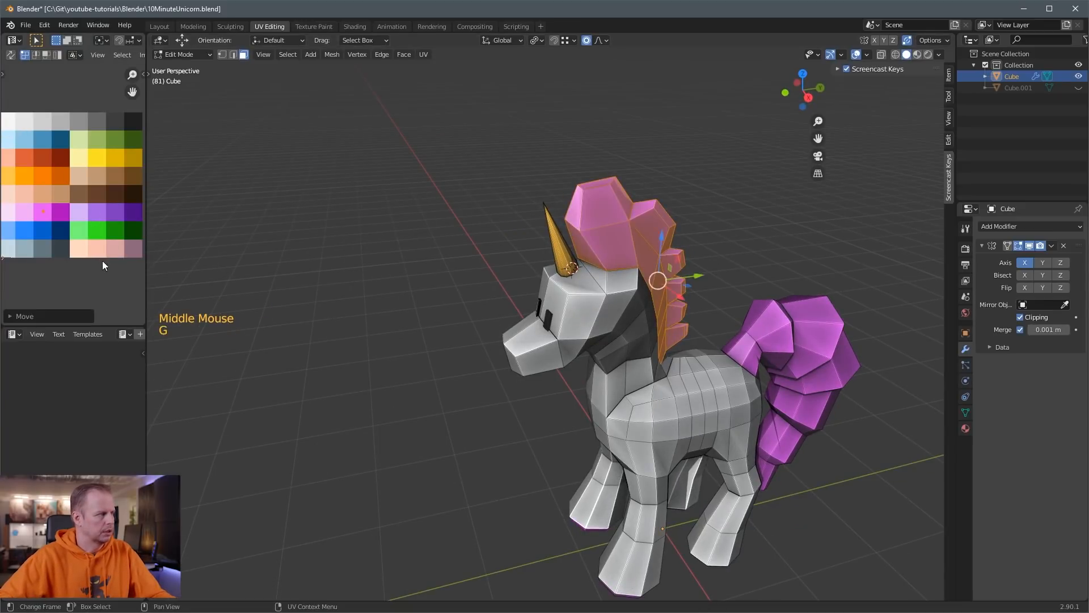
click(481, 245)
Select two edges on the mane's upper part in turn and shift each one slightly to refine its silhouette.
mouse_move(481, 245)
middle_down()
mouse_move(560, 209)
mouse_move(612, 216)
mouse_move(635, 187)
mouse_move(704, 215)
mouse_move(612, 266)
mouse_move(622, 259)
mouse_move(488, 249)
middle_up()
scroll(560, 209, down, 1)
scroll(560, 209, down, 1)
scroll(636, 187, up, 2)
click(641, 184)
scroll(701, 216, up, 2)
scroll(613, 267, up, 2)
key(2)
click(607, 258)
key(g)
click(628, 253)
click(499, 252)
key(g)
click(504, 256)
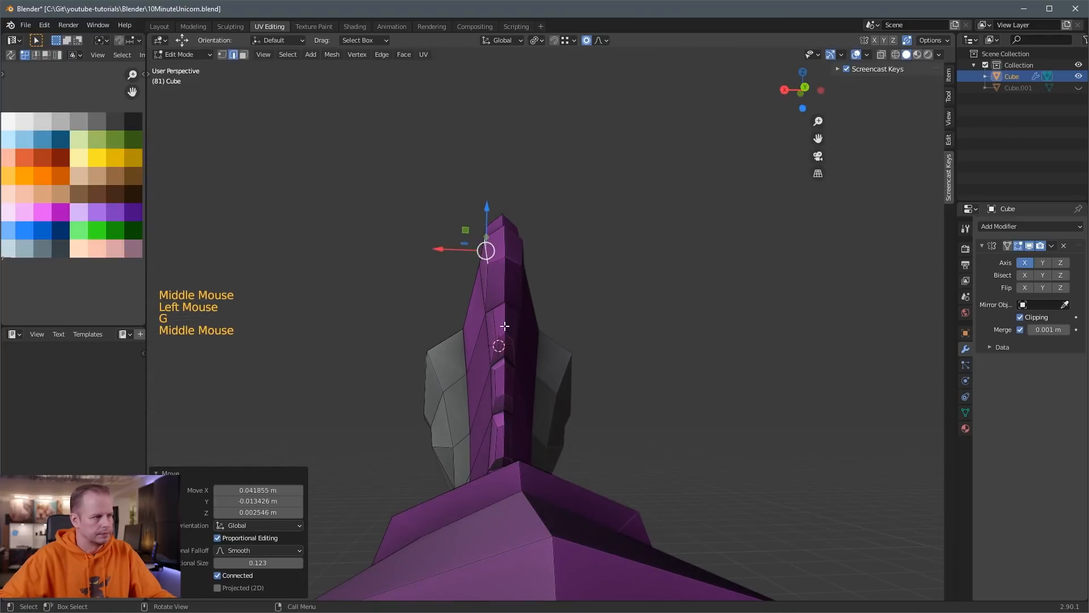
Adjust three edges down the back of the mane one after another, shifting each slightly from a rear view.
click(491, 322)
key(g)
key(g)
click(498, 342)
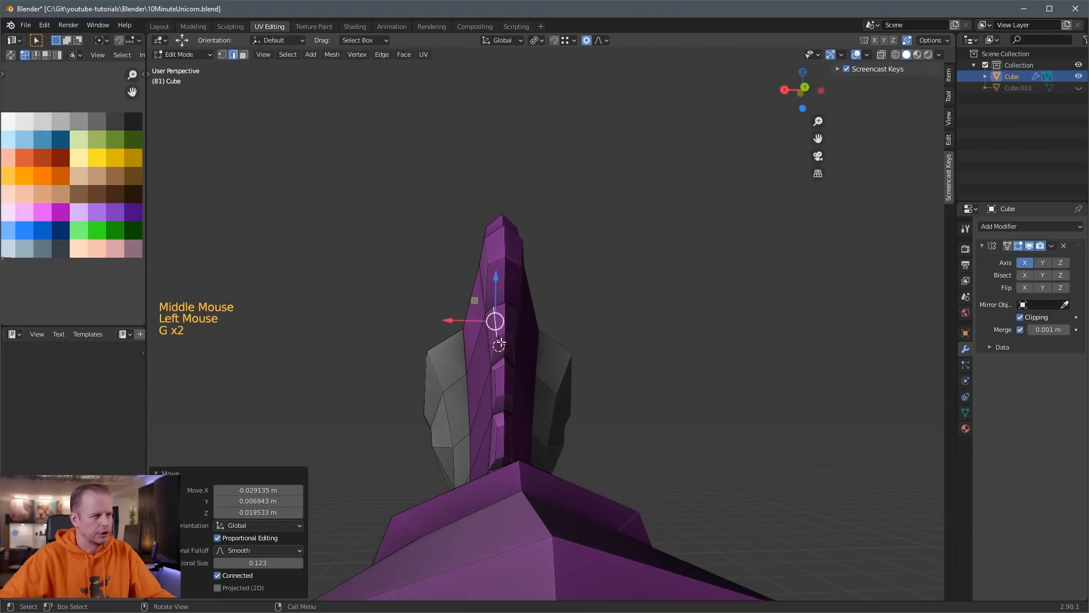
click(505, 374)
key(g)
click(495, 383)
click(505, 436)
key(g)
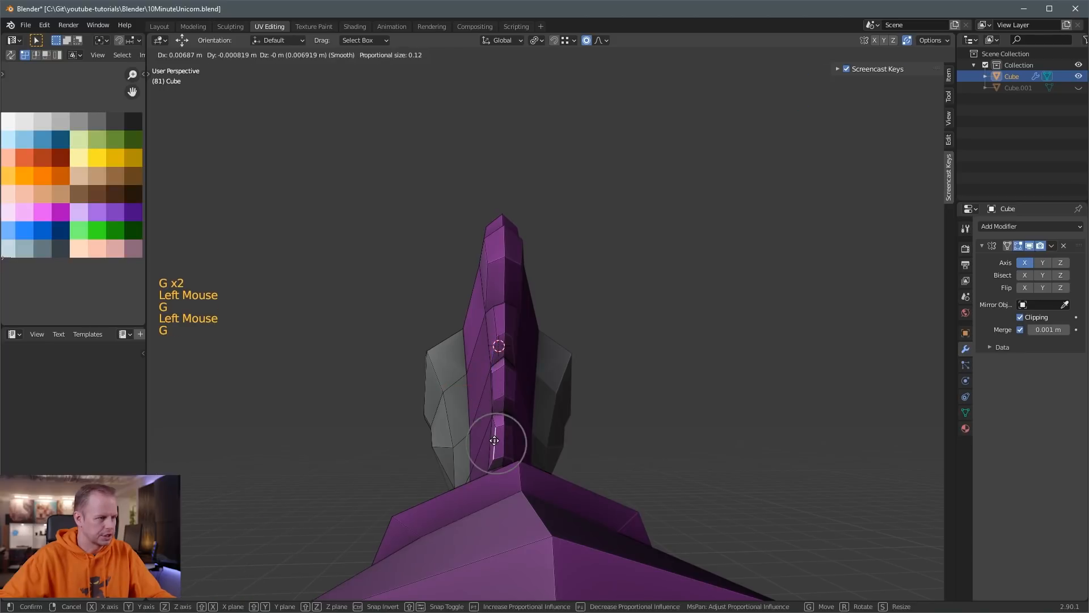
click(505, 438)
Resize the end face of the lowest mane tuft and move it about 0.04 m forward and 0.04 m down.
middle_drag(506, 438, 615, 431)
scroll(591, 413, down, 1)
key(3)
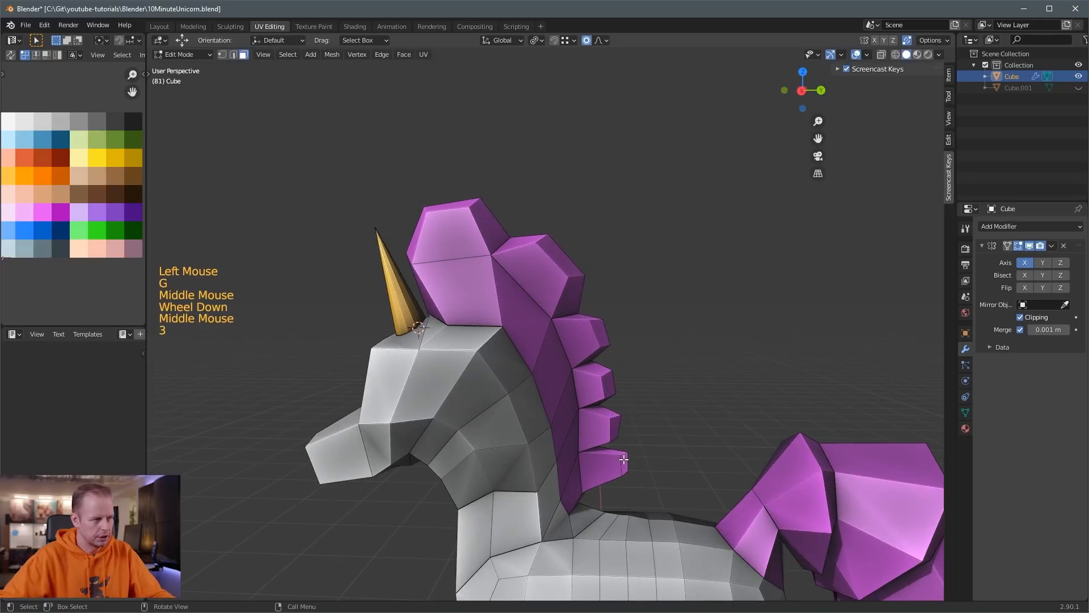
click(621, 462)
key(s)
click(706, 427)
key(g)
click(647, 392)
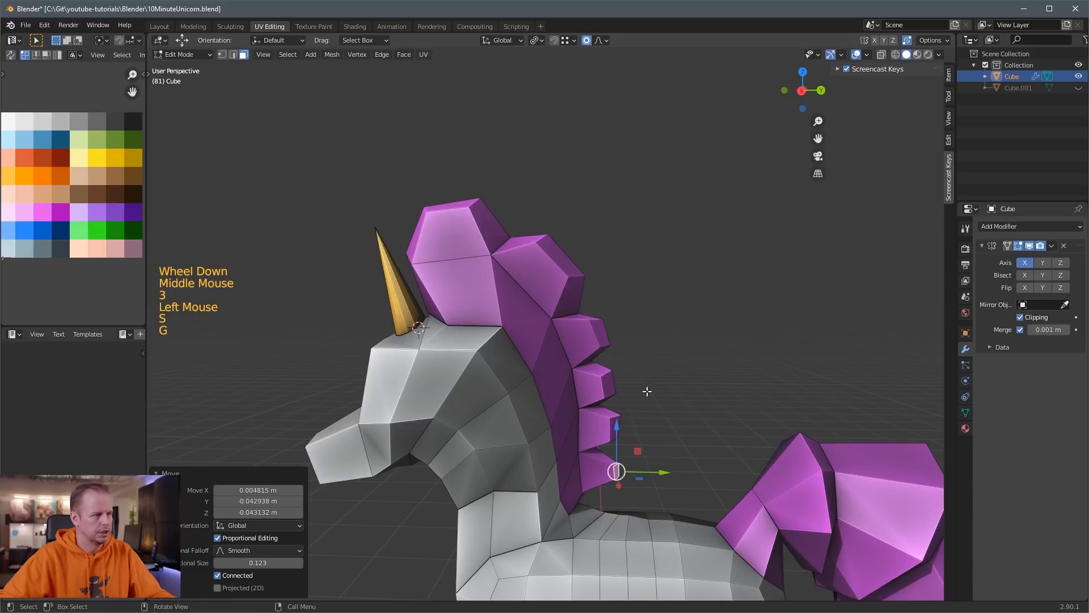
Add one centred loop cut along the side of the mane's base, from above the horn down the neck.
key(ctrl+r)
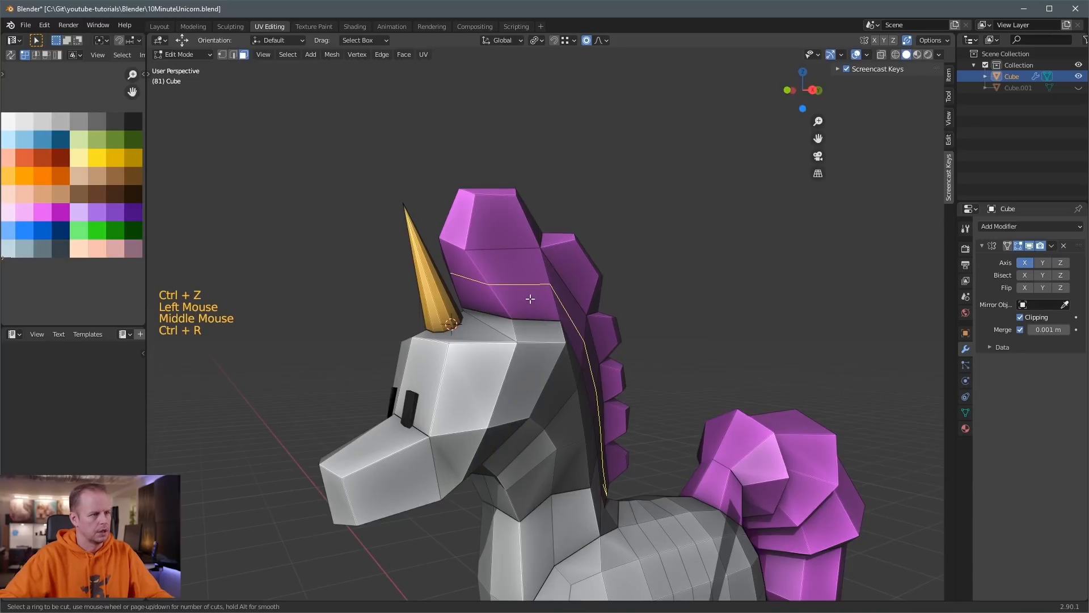
click(529, 296)
right_click(561, 297)
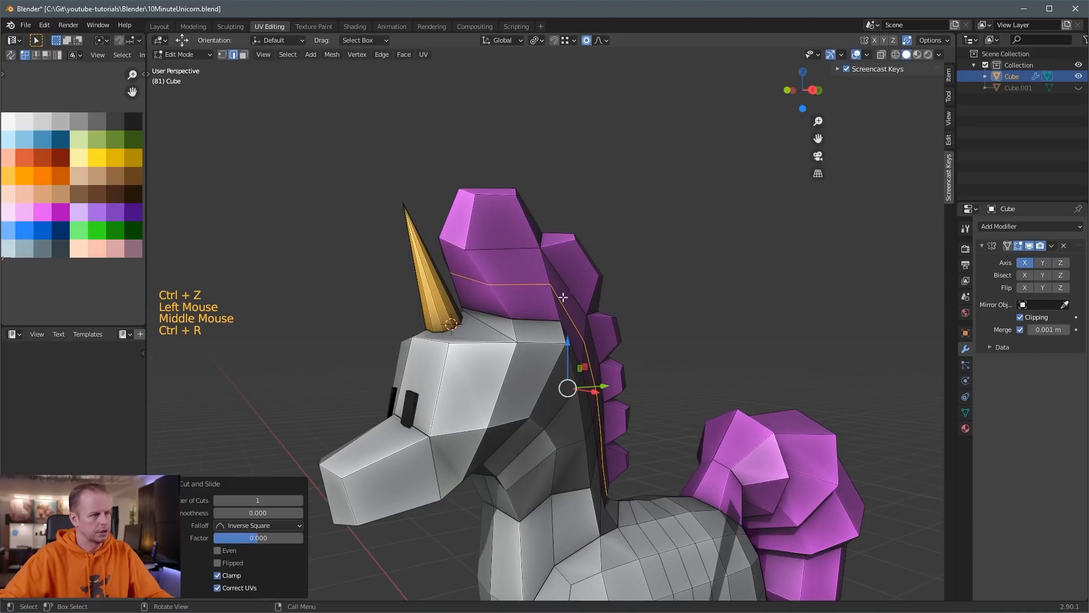
Scale the new edge loop along the mane's base to 0.96 and move it about 0.027 m in negative X.
middle_drag(564, 296, 627, 293)
key(s)
click(728, 287)
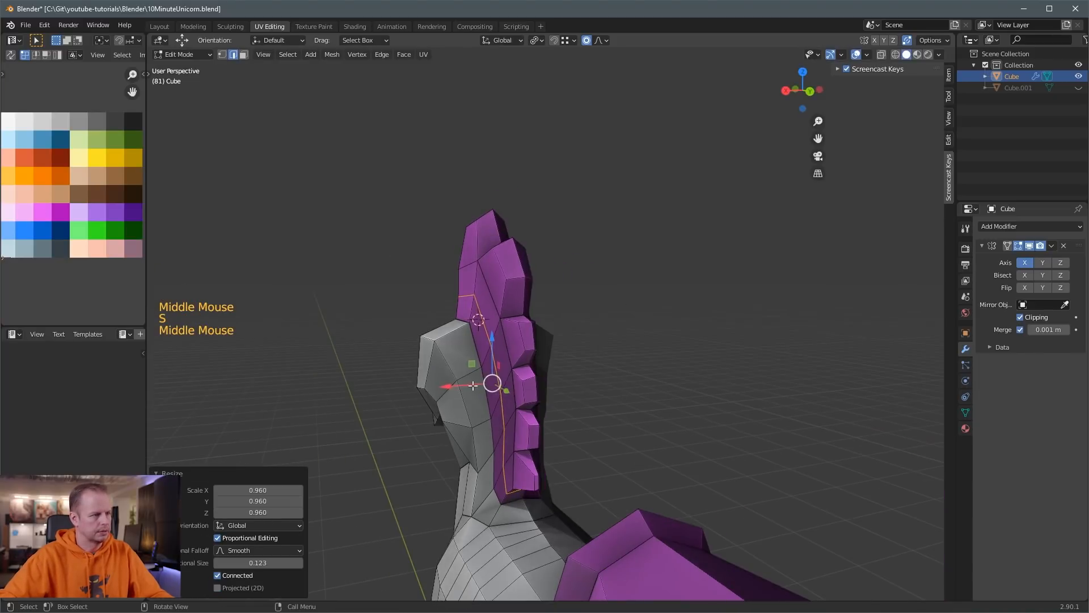
drag(456, 384, 455, 383)
middle_drag(456, 383, 542, 306)
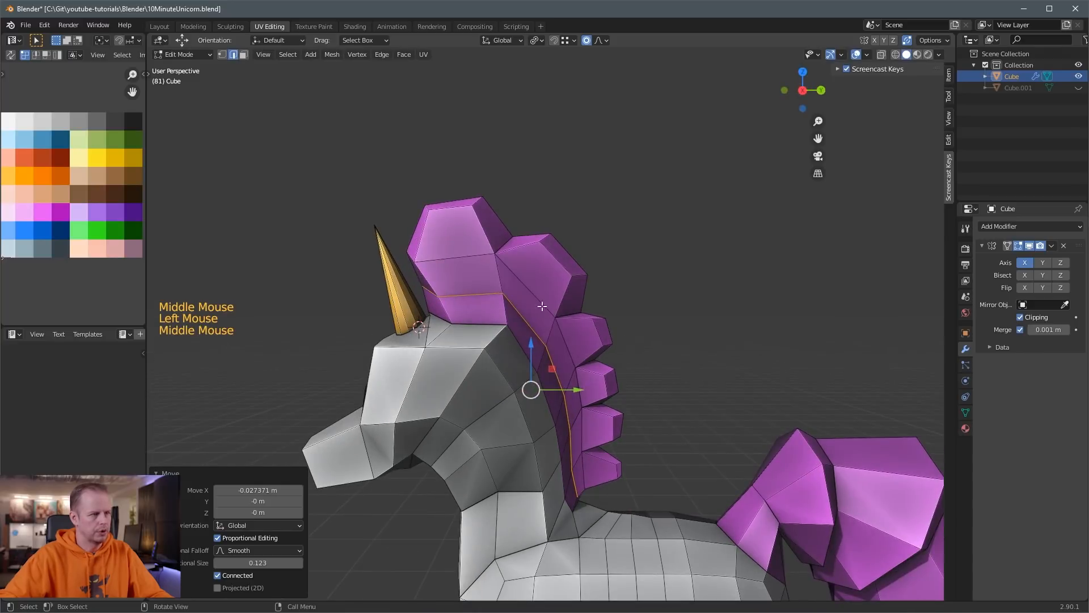
Add one centred loop cut to the second mane tuft and one to the top tuft.
key(ctrl+r)
click(617, 271)
right_click(682, 253)
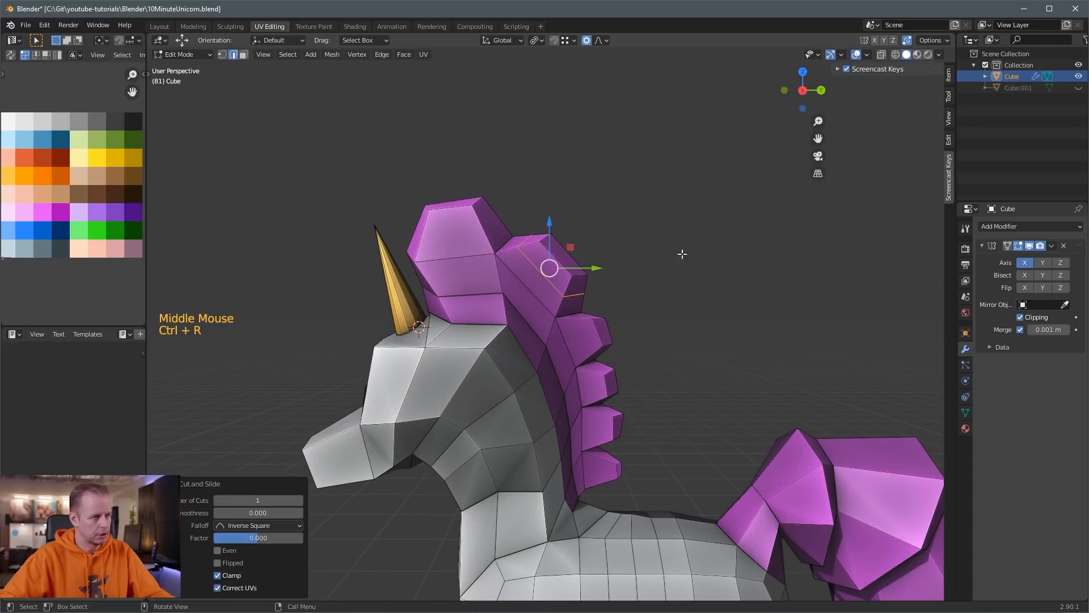
key(ctrl+r)
click(492, 229)
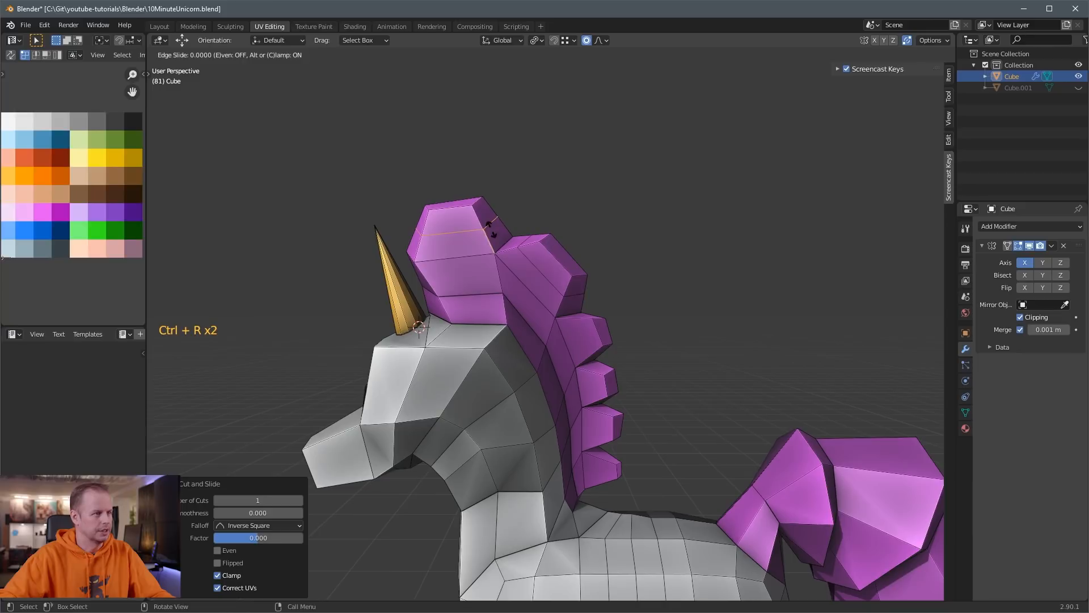
right_click(492, 229)
Add one centred loop cut to each of the four lower mane tufts in turn.
click(583, 348)
right_click(593, 347)
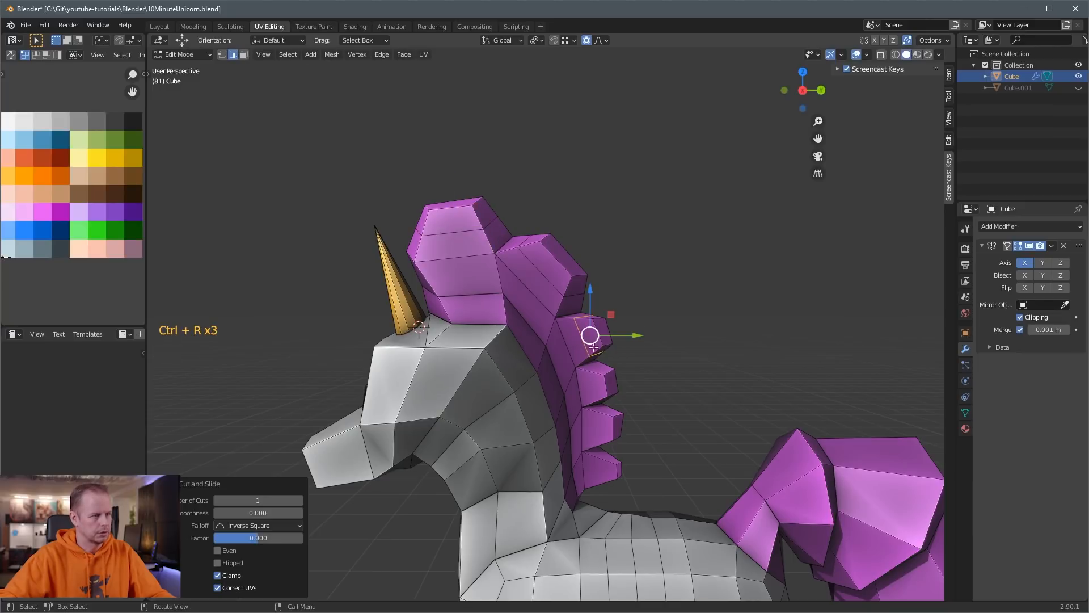
click(597, 377)
right_click(604, 378)
click(599, 425)
right_click(599, 425)
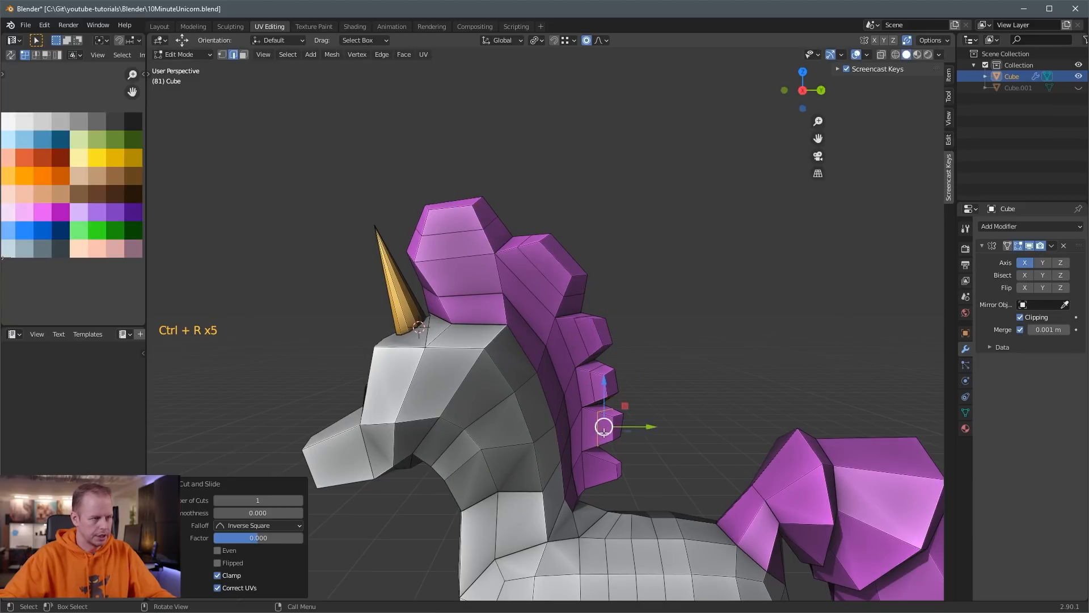
key(ctrl+r)
click(600, 466)
right_click(602, 465)
Shrink the end faces of the fourth and fifth mane tufts to about 0.70 and 0.61.
middle_drag(601, 465, 710, 357)
key(3)
key(s)
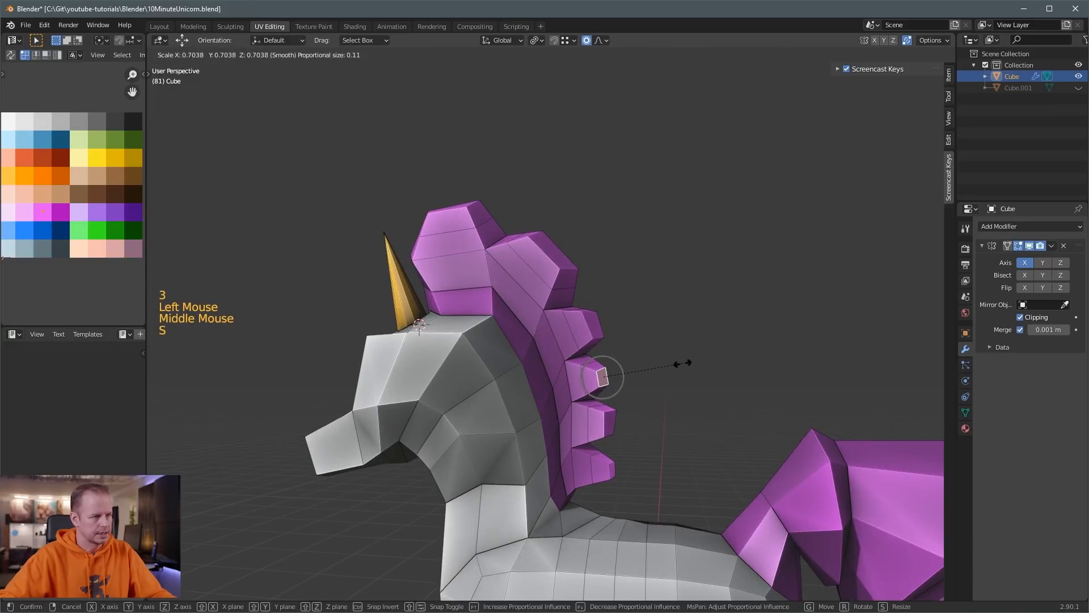
click(683, 363)
click(607, 423)
key(s)
click(658, 465)
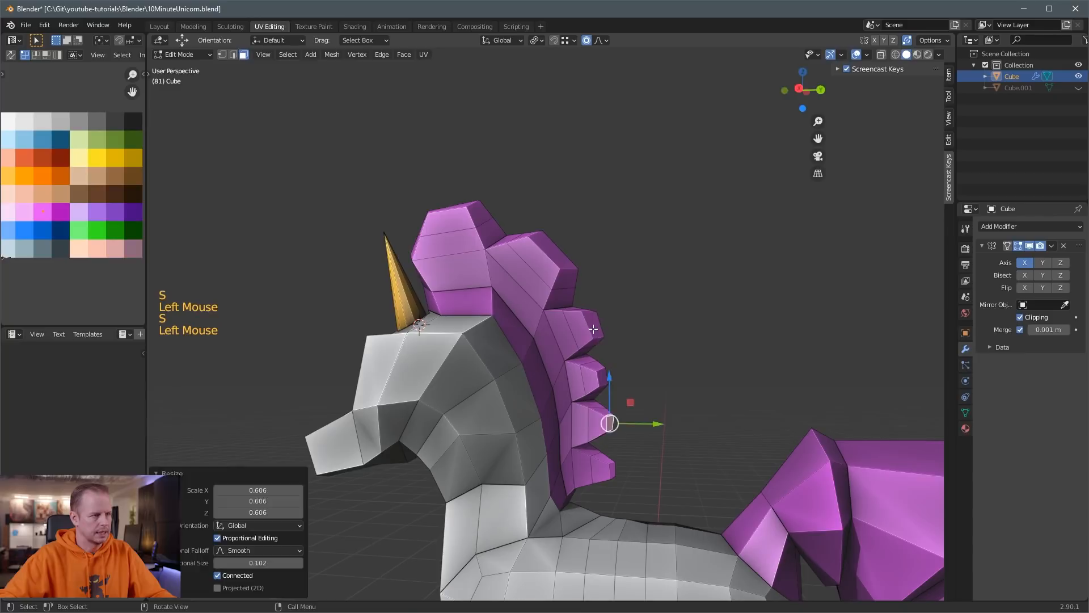
Shrink the end face of the third mane tuft, and scale the second tuft's end face to about 0.58.
click(593, 328)
key(s)
click(595, 324)
click(553, 250)
key(s)
click(626, 244)
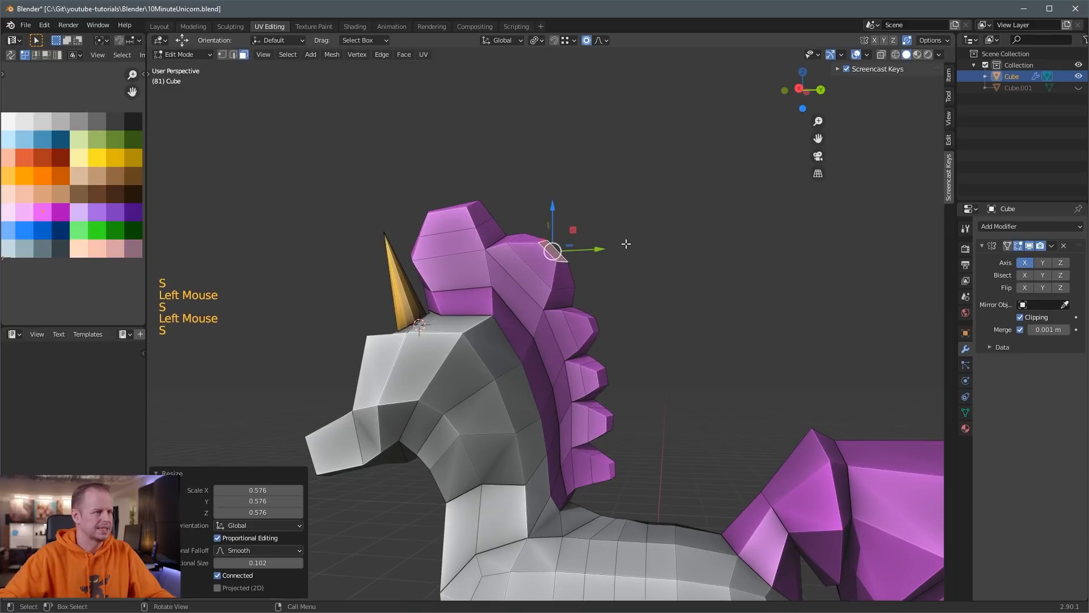
Shrink the top tuft's end face to about 0.64 and shift it forward toward the horn.
click(468, 207)
key(s)
key(g)
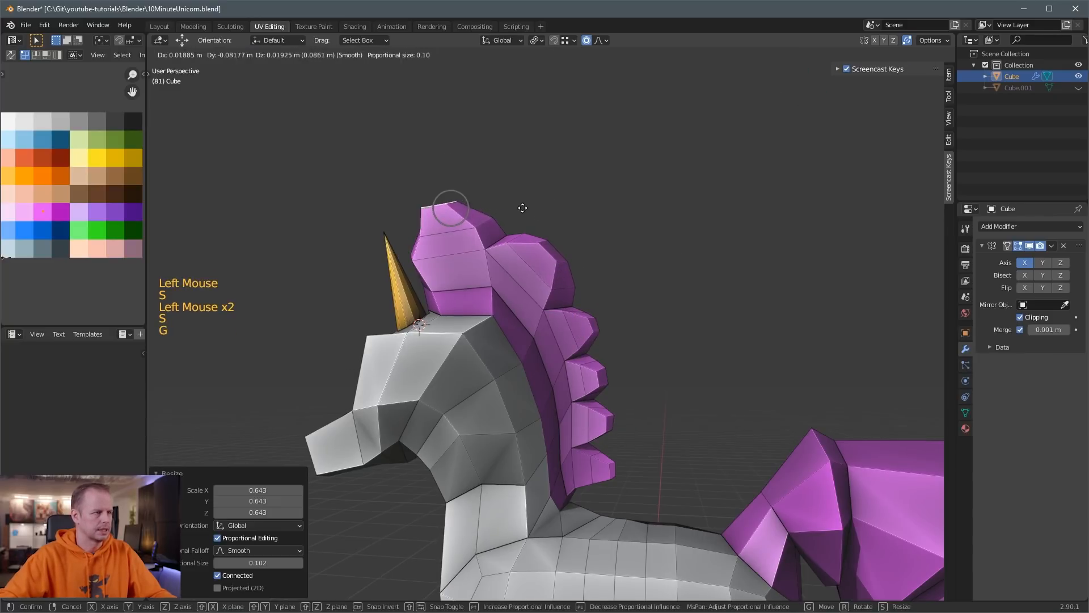
click(525, 210)
Return to Object Mode and save the file as 10MinuteUnicornBonus.blend.
middle_drag(632, 223, 584, 307)
scroll(624, 227, down, 3)
key(Tab)
scroll(644, 306, down, 2)
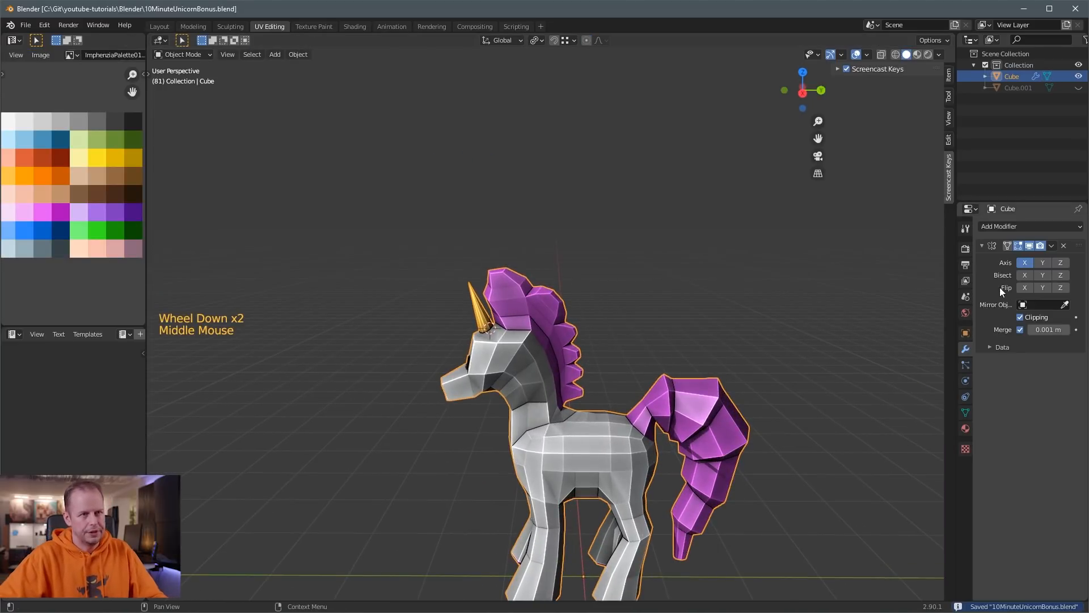
Duplicate the unicorn object in place and hide the original.
click(1007, 79)
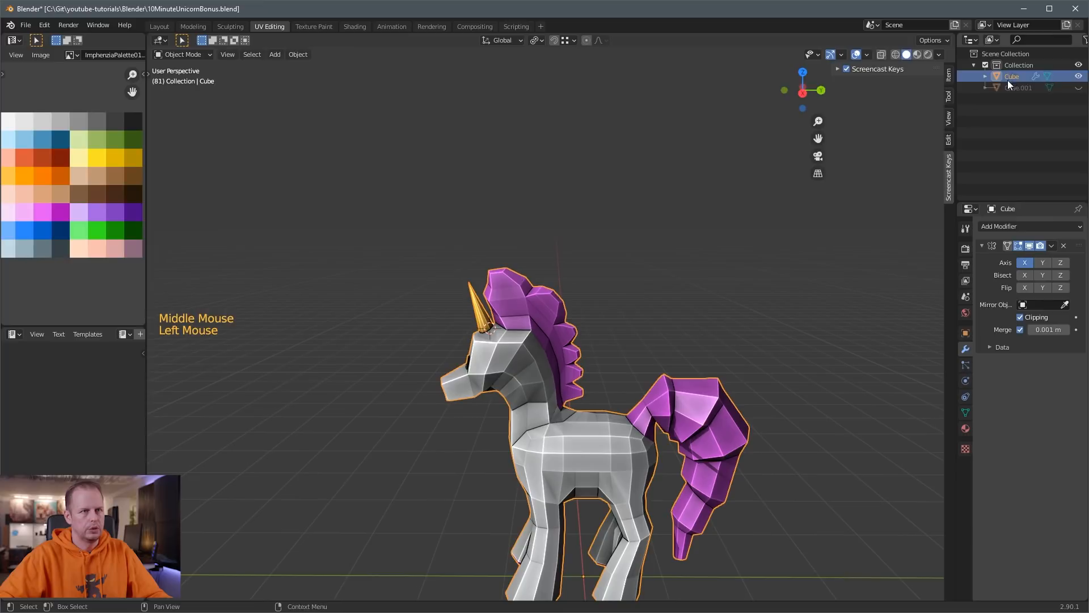
key(shift)
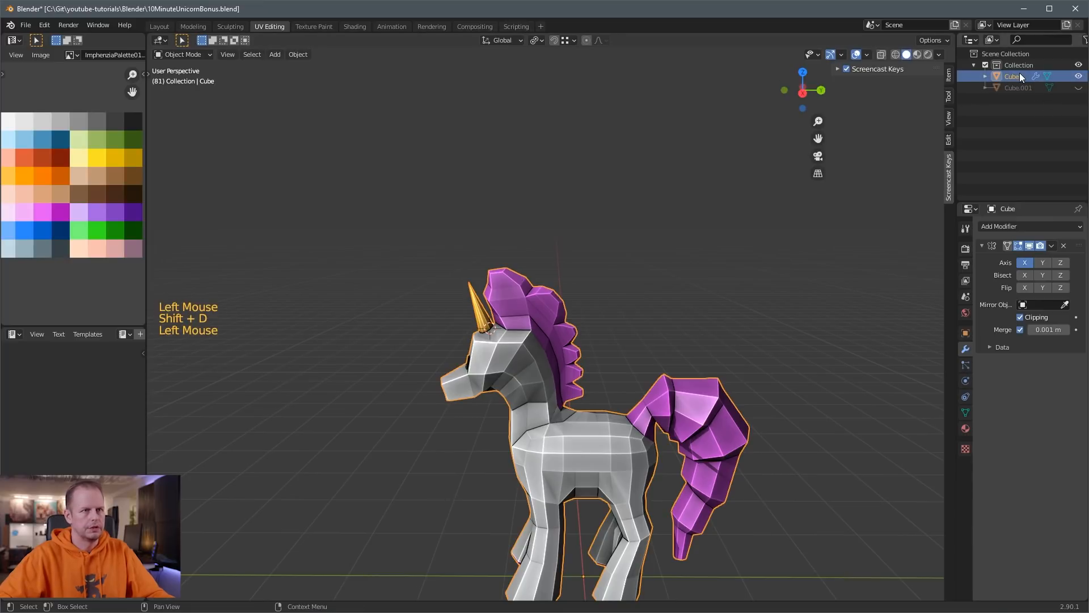
key(shift+d)
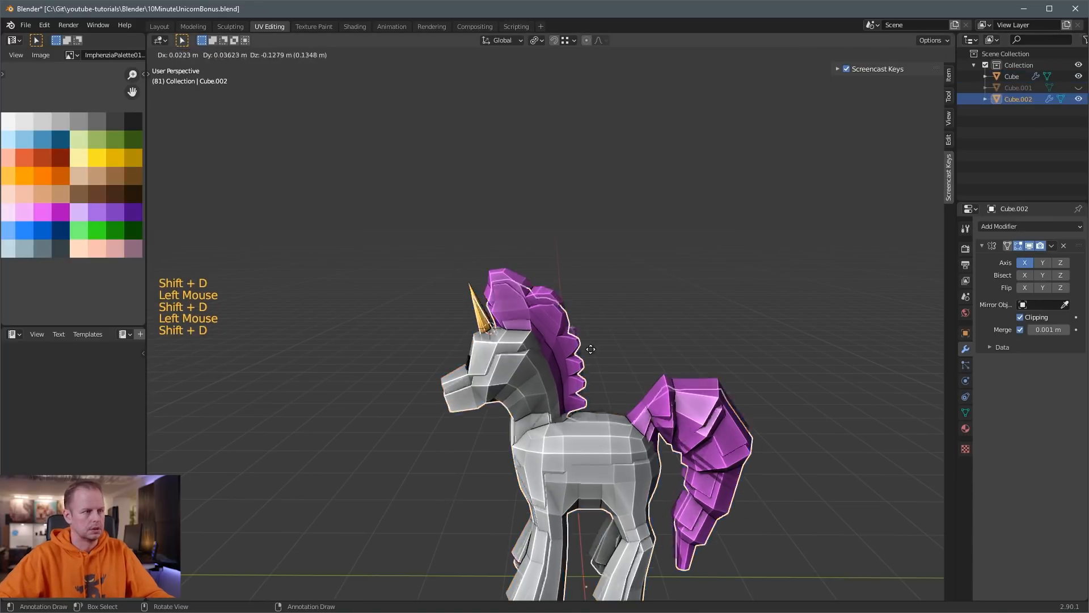
right_click(1085, 56)
click(1012, 87)
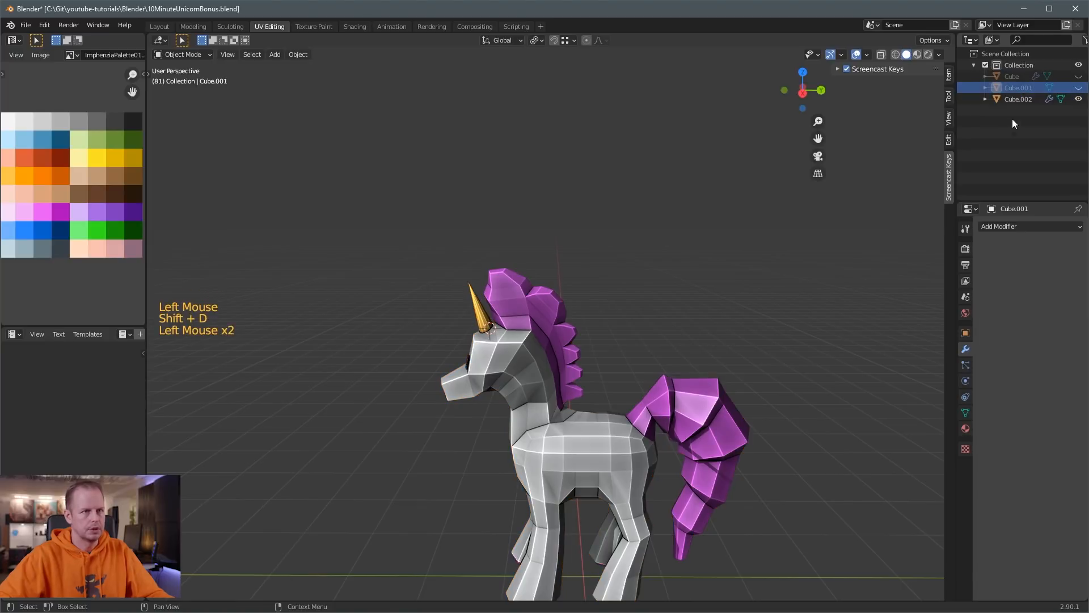
Apply the Mirror modifier on the duplicated unicorn and enter Edit Mode.
click(1020, 99)
key(ctrl+a)
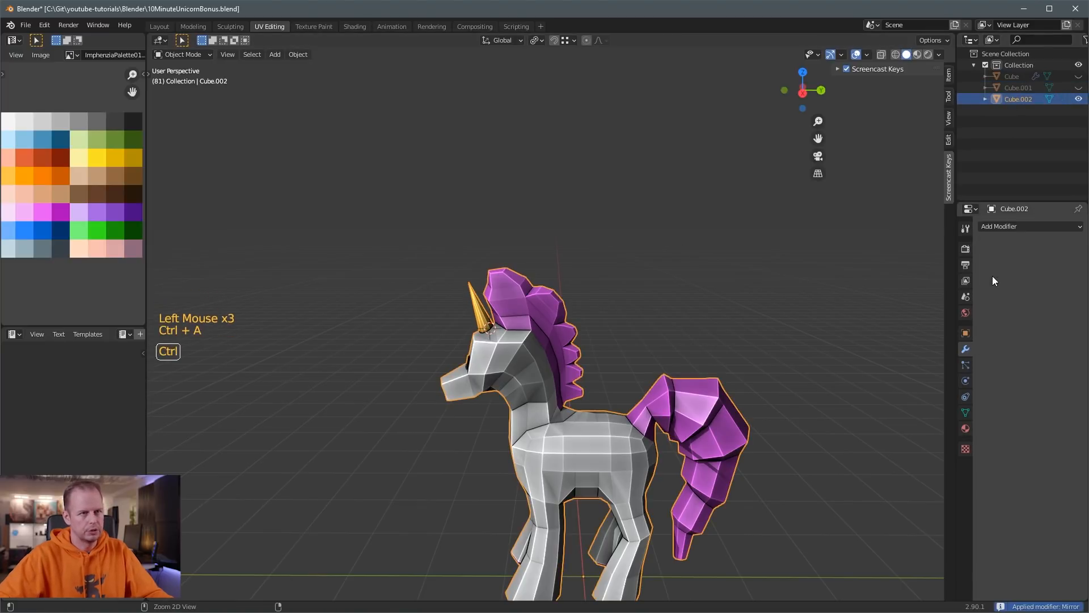
middle_drag(697, 286, 596, 42)
key(Tab)
Tilt the top tuft's end face and move it about 0.23 m in X and 0.05 m up with proportional editing.
click(502, 291)
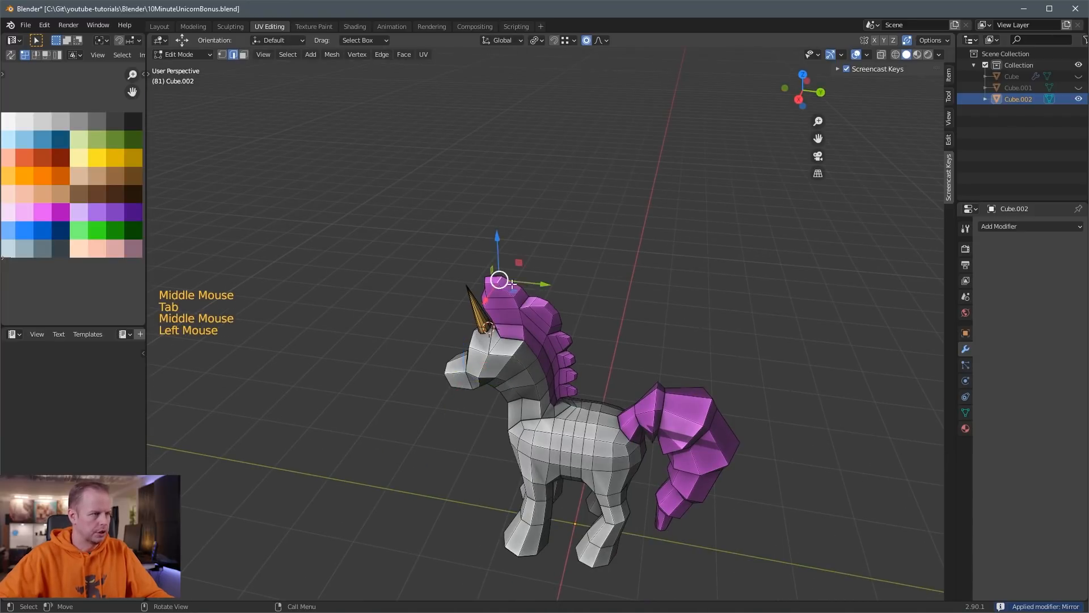
middle_drag(502, 291, 574, 297)
key(3)
click(531, 267)
middle_drag(530, 267, 645, 250)
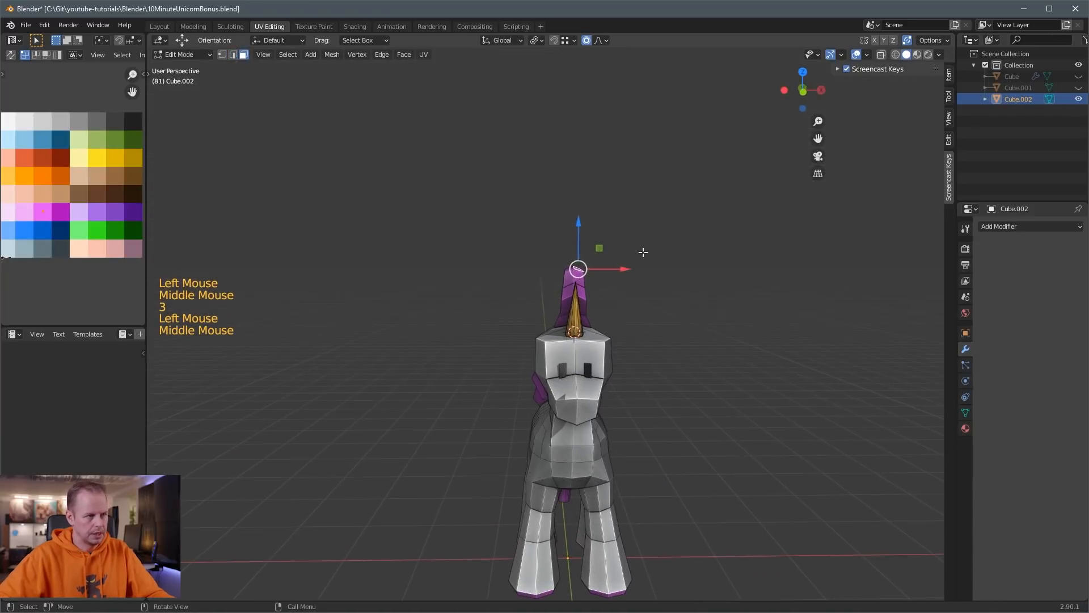
key(r)
key(g)
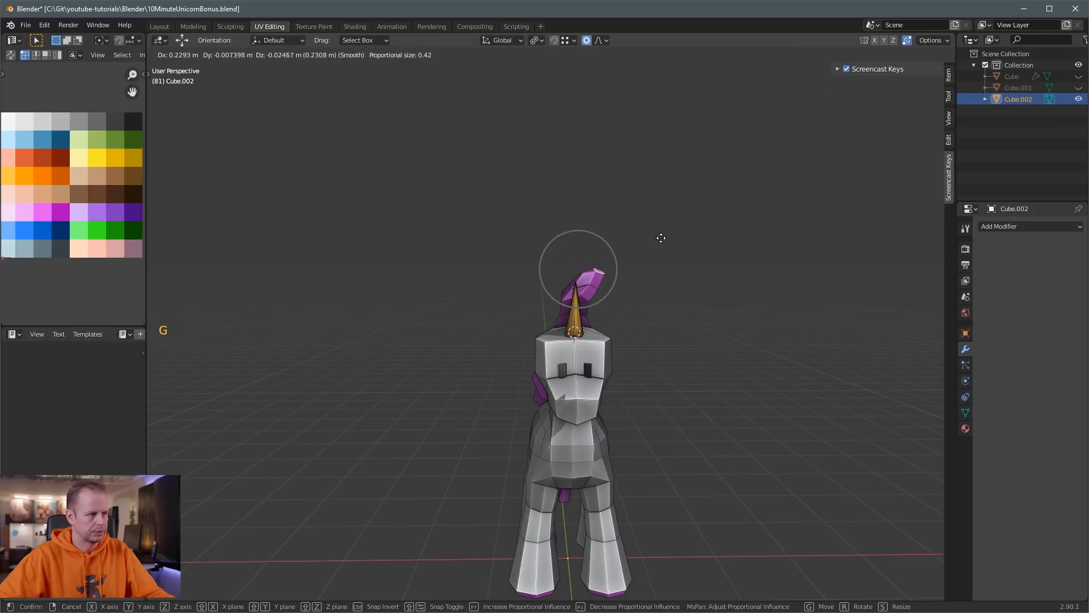
click(664, 236)
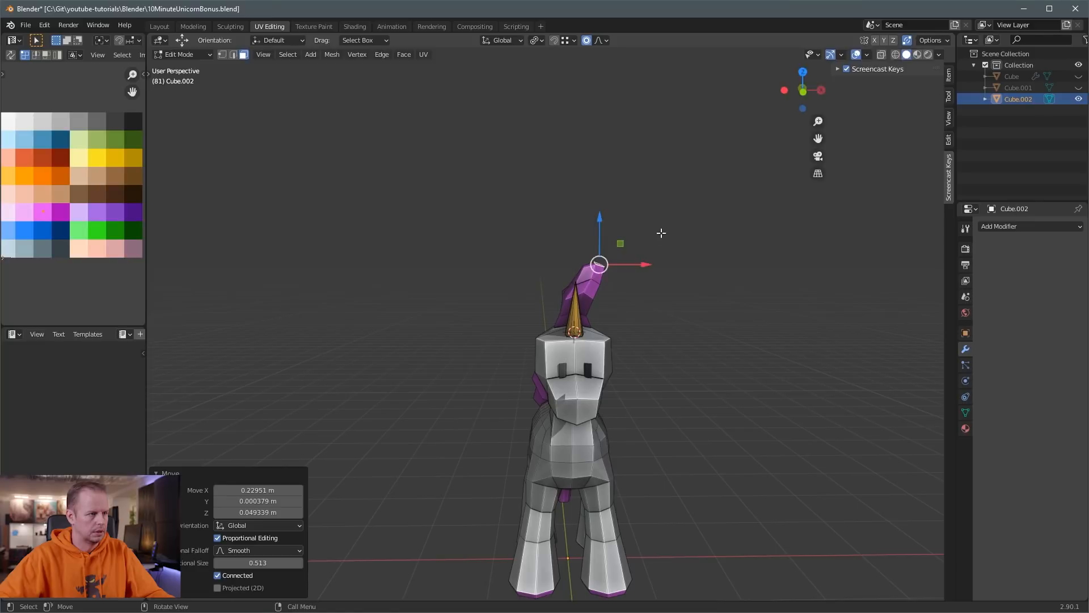
Rotate the top tuft's end face downward and move it about 0.22 m in X and 0.27 m down, bending the tuft sideways.
key(r)
click(678, 320)
key(g)
click(696, 304)
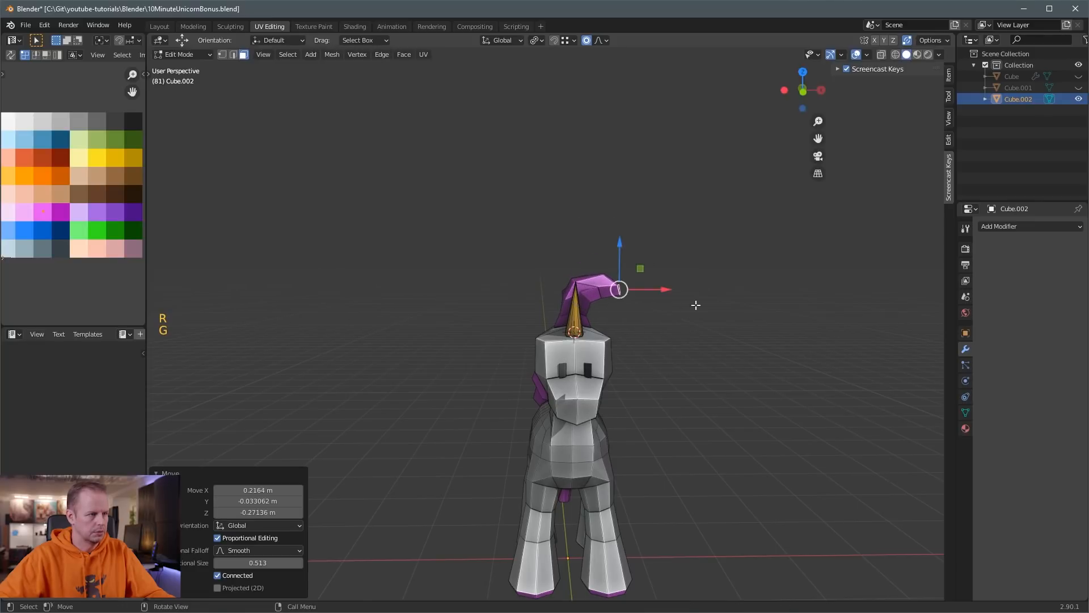
key(r)
click(706, 351)
Try a further move of the bent top tuft's end face and undo it.
key(g)
click(706, 376)
middle_drag(705, 377, 740, 262)
scroll(584, 331, down, 1)
key(ctrl+z)
Rotate the top tuft's end with a proportional size of about 0.91 and move it about 0.08 m in X and 0.38 m down.
scroll(681, 301, up, 5)
key(r)
scroll(739, 267, down, 7)
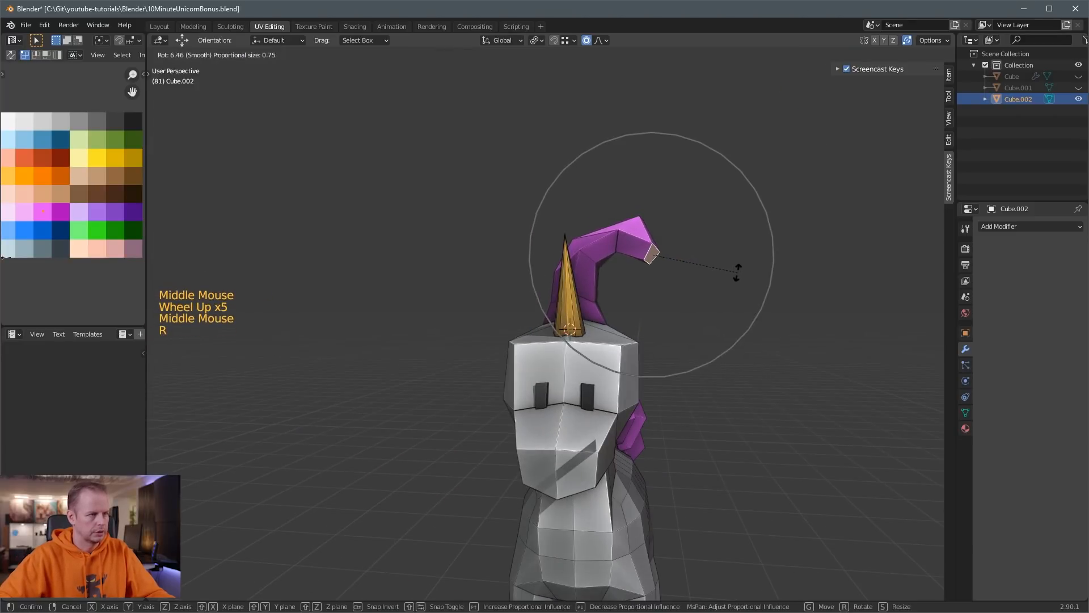
scroll(734, 282, up, 1)
scroll(735, 282, up, 1)
key(g)
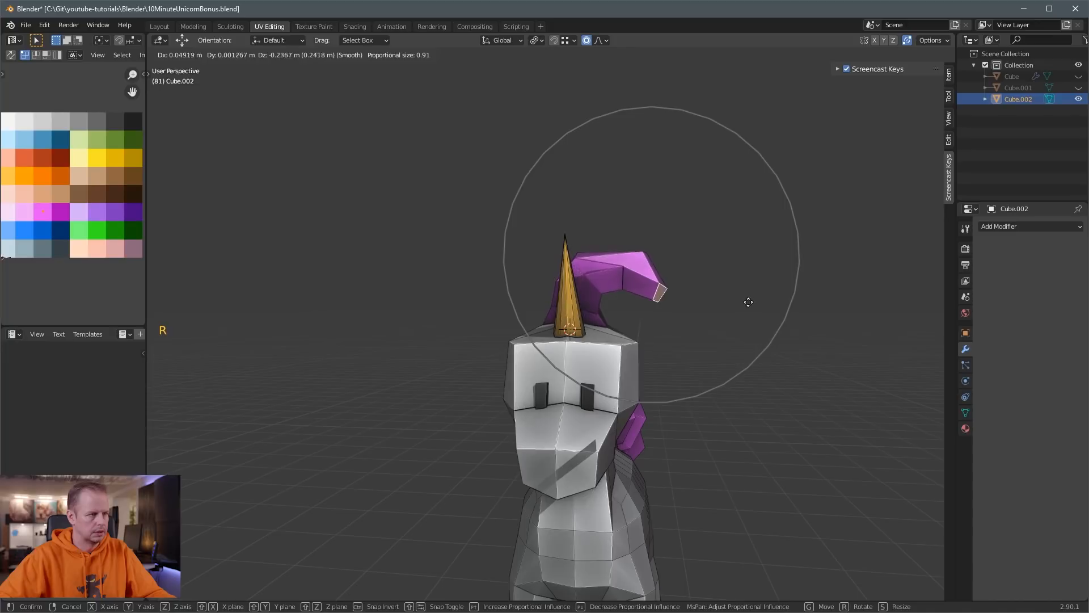
click(754, 325)
Move the top tuft's end face forward beside the forehead, using proportional editing.
middle_drag(668, 301, 620, 301)
key(g)
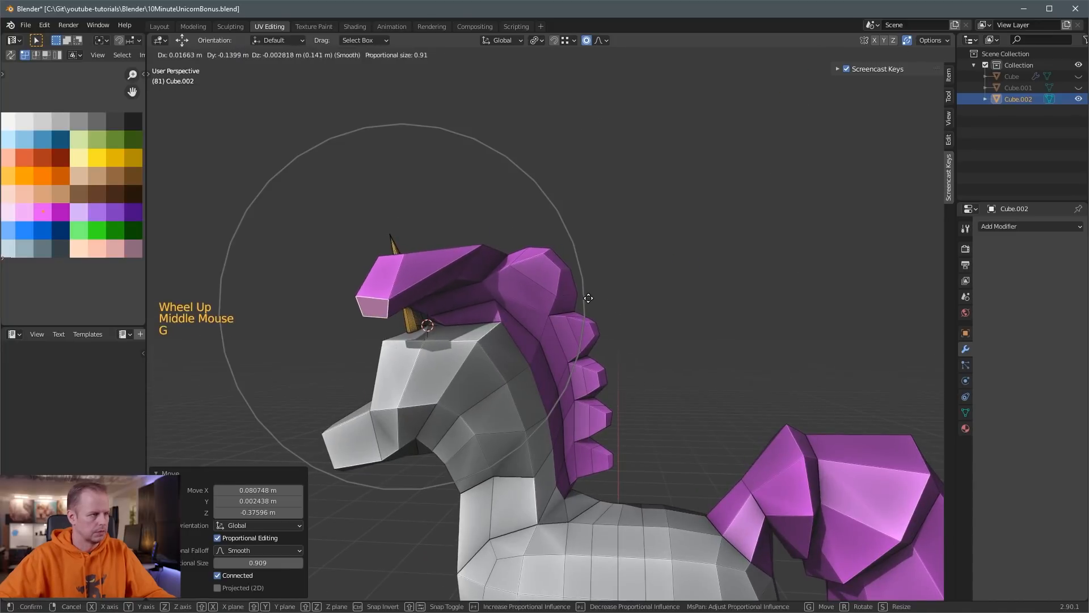
click(562, 271)
click(563, 272)
Select the end faces of the five remaining mane tufts, rotate them about 34° from above and move them toward the unicorn's side.
middle_drag(562, 272, 525, 293)
click(536, 283)
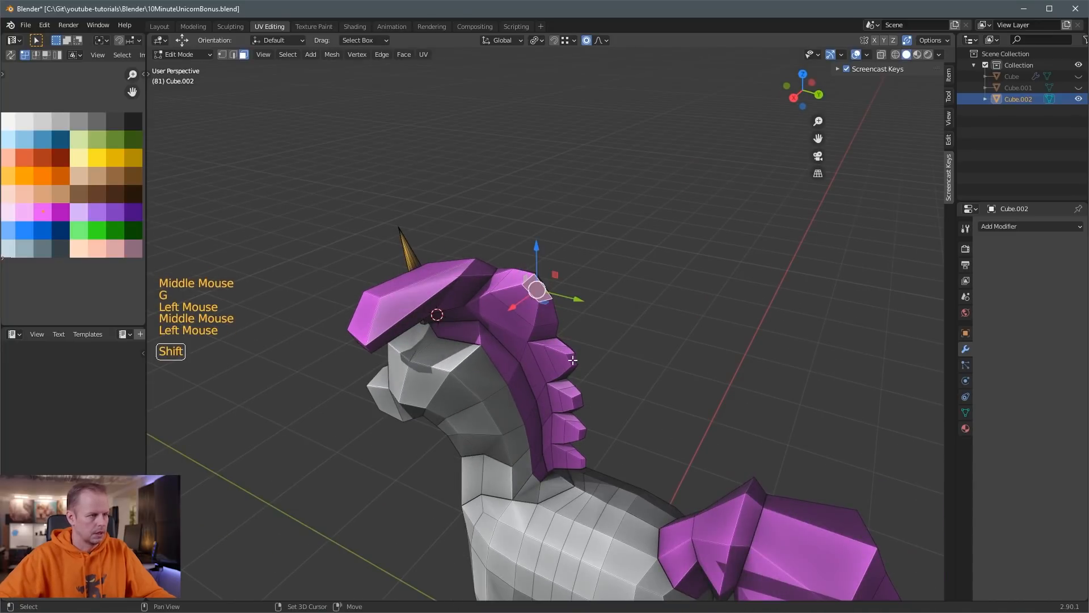
shift+click(572, 358)
middle_drag(597, 442, 726, 318)
key(r)
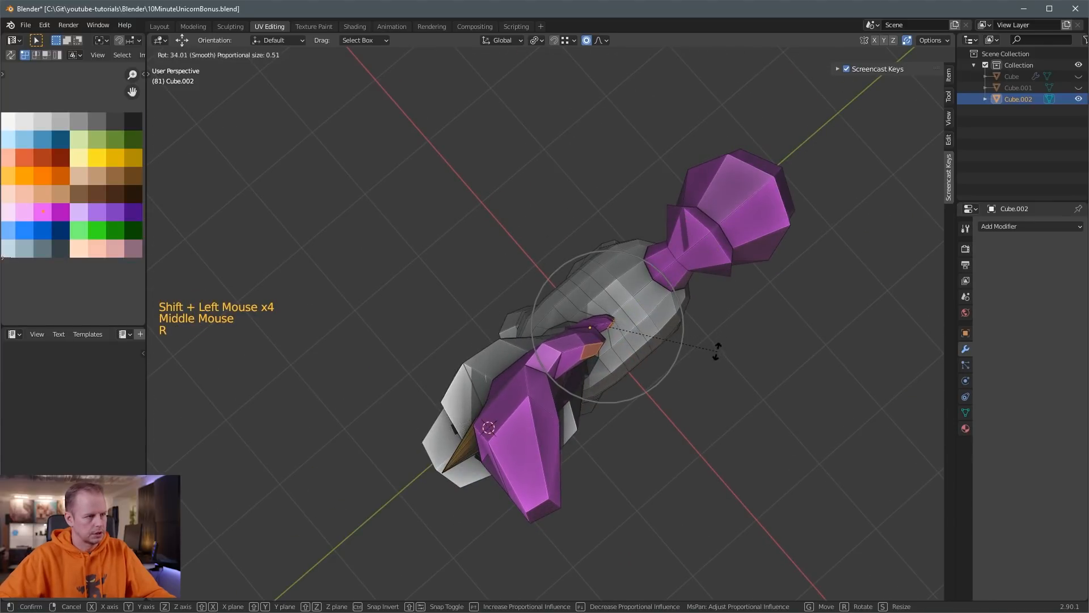
click(717, 351)
key(g)
click(720, 386)
Rotate the five tuft ends another 13.2° and move them about 0.08 m in X, 0.06 m forward and 0.24 m down.
middle_drag(725, 349, 761, 294)
key(r)
click(735, 385)
key(g)
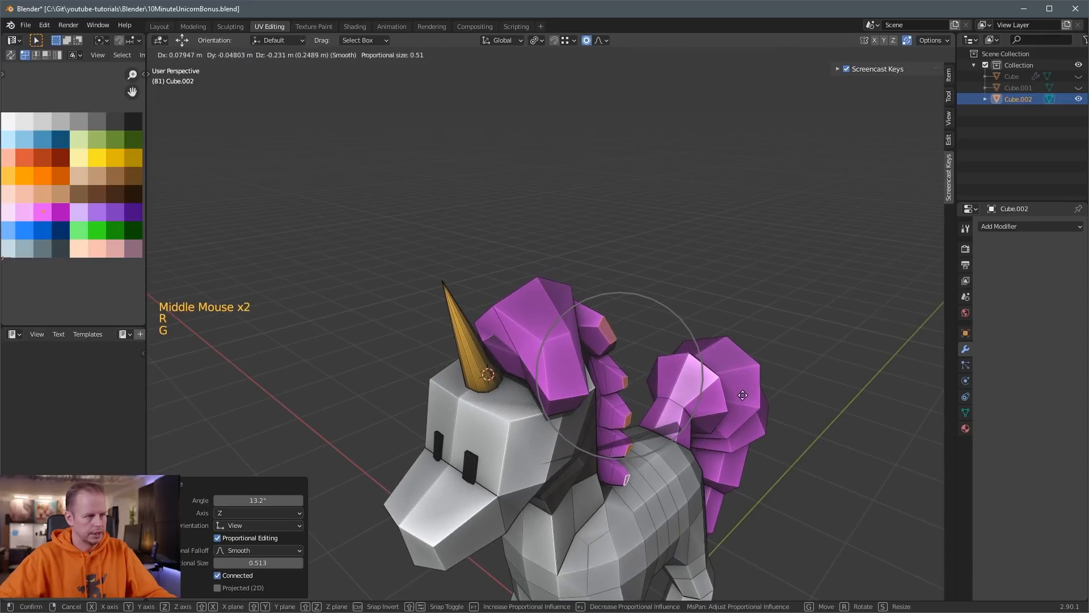
click(742, 395)
middle_drag(743, 395, 637, 339)
scroll(628, 320, up, 1)
scroll(560, 309, down, 1)
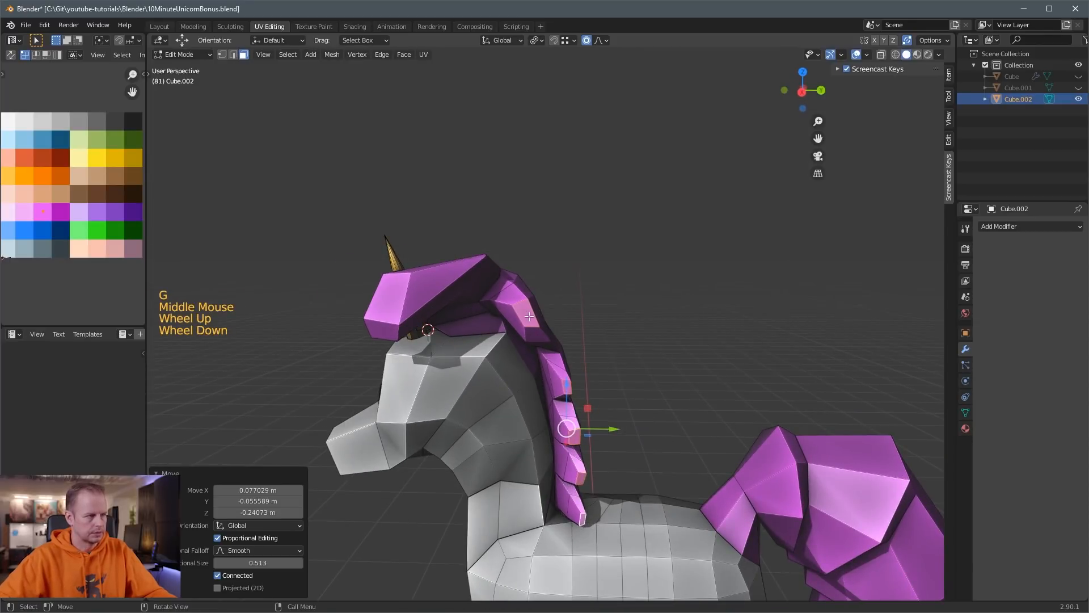
Select only the second tuft's end face and reposition it with a proportional size of about 0.32.
click(529, 316)
middle_drag(530, 316, 559, 250)
key(g)
scroll(488, 335, down, 1)
Move the third tuft's end face outward, rotate it, and nudge it about 0.04 m in X and 0.06 m up.
click(492, 350)
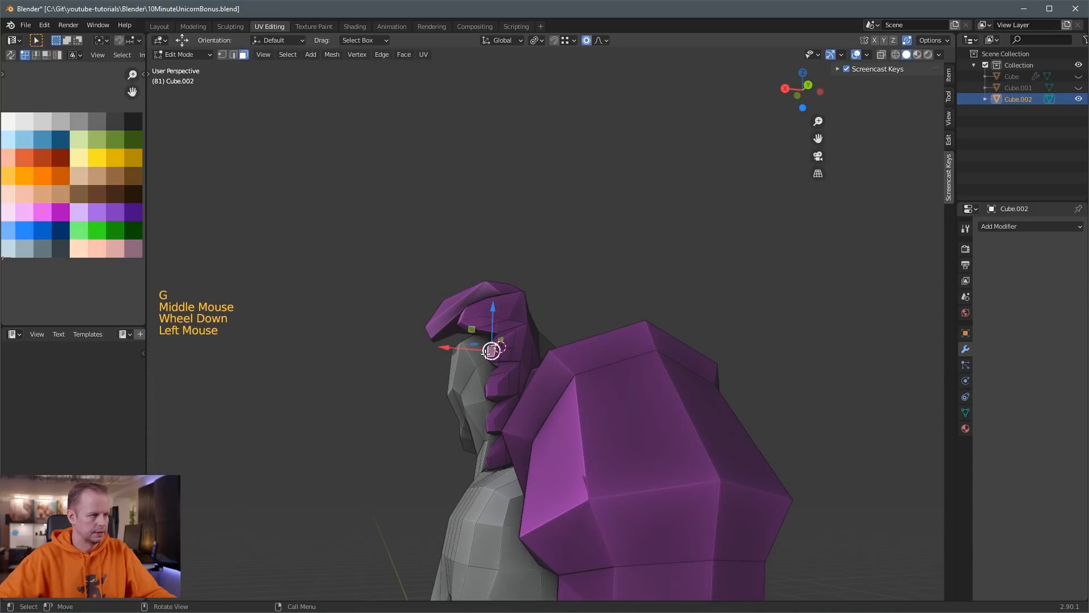
key(g)
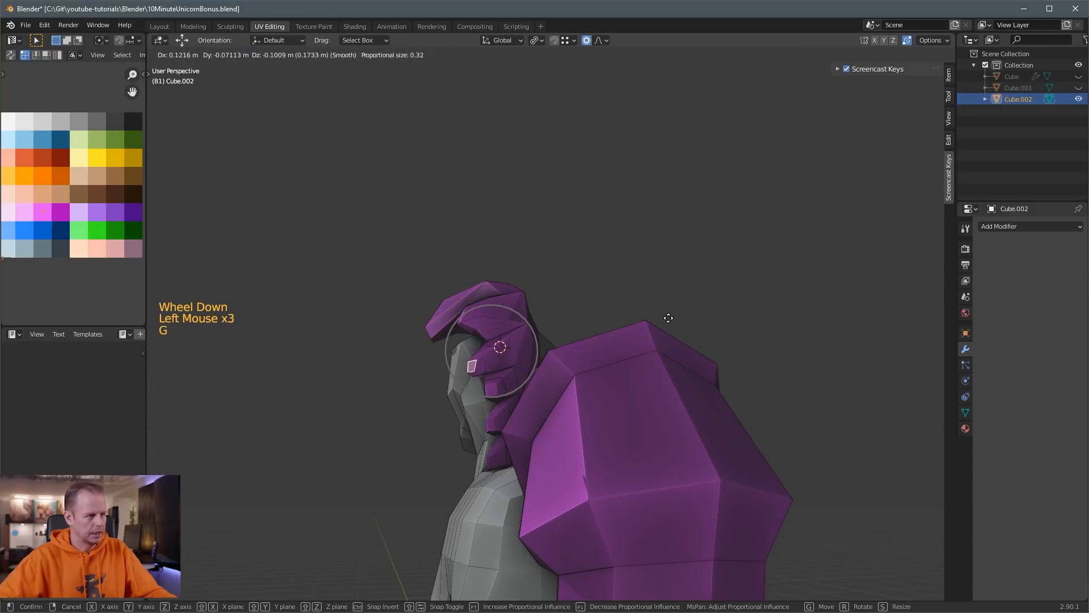
click(669, 318)
key(r)
click(597, 266)
key(g)
click(591, 258)
middle_drag(591, 257, 649, 248)
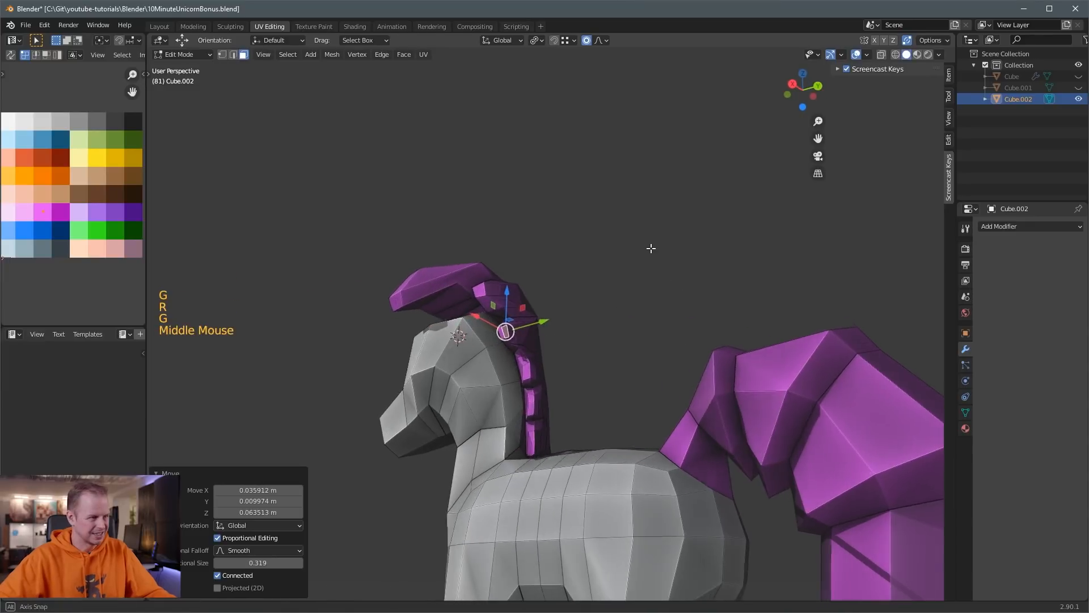
Move the fourth tuft's end face outward and forward along the side of the neck.
click(528, 369)
middle_drag(744, 287, 725, 303)
key(g)
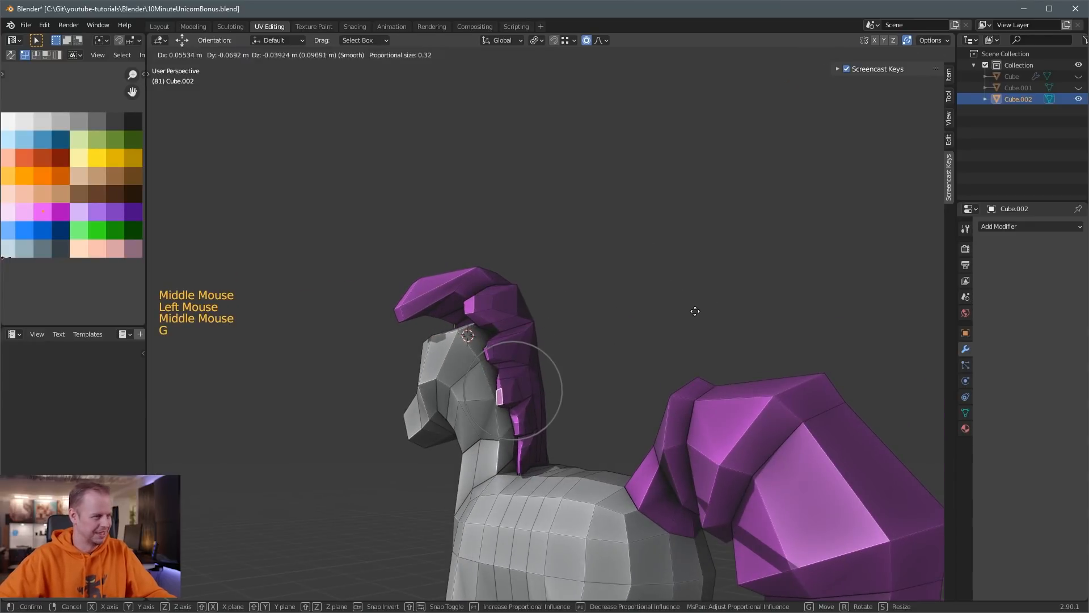
click(624, 348)
Move the fifth tuft's end face about 0.04 m in X, 0.06 m forward and 0.07 m down, and pull it about 0.09 m further outward.
click(515, 428)
key(g)
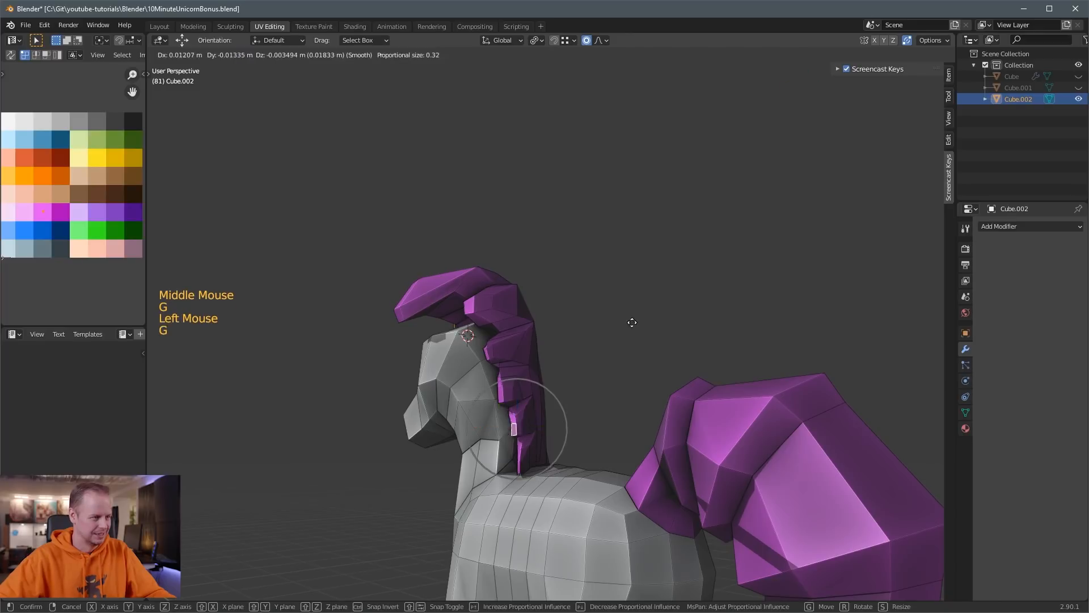
click(628, 332)
middle_drag(628, 331, 566, 309)
key(g)
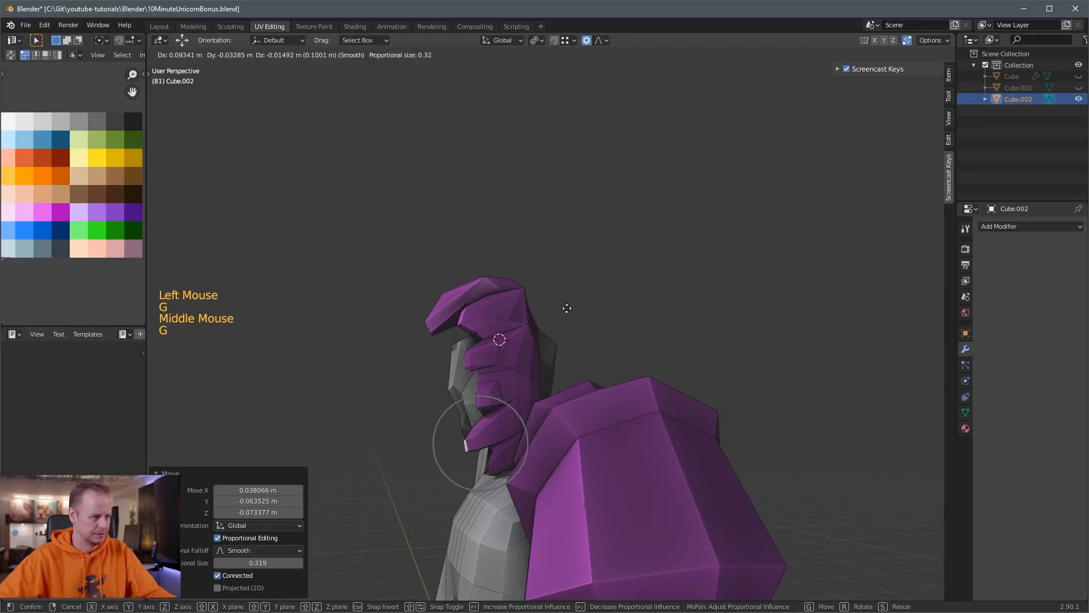
click(564, 309)
Pull the sixth tuft's end face about 0.17 m in X, 0.08 m forward and 0.13 m down.
click(492, 471)
key(g)
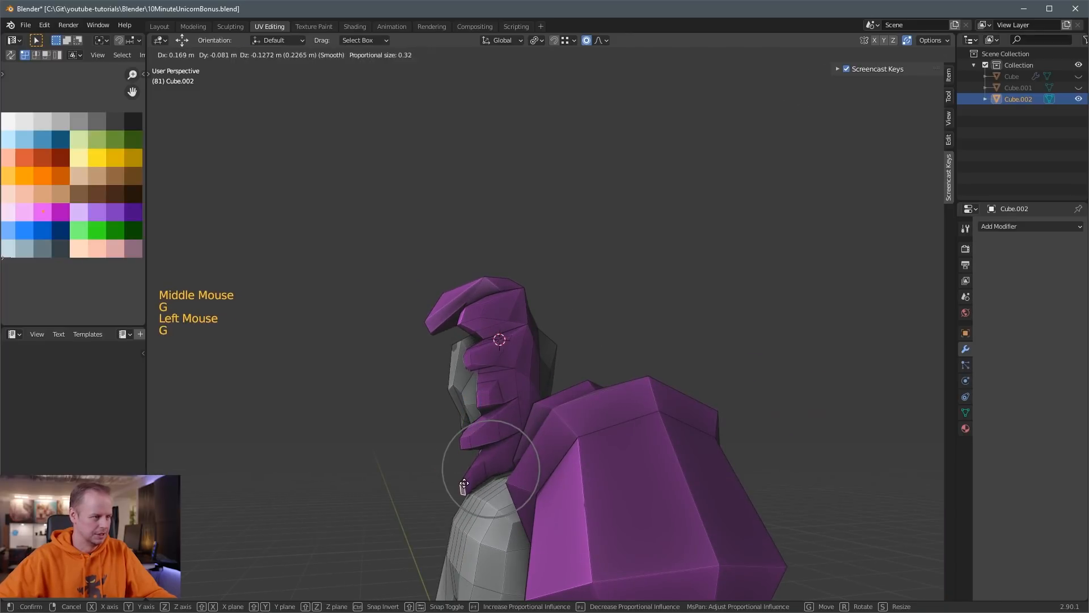
click(462, 485)
Pull the end faces of the fourth and third tufts outward along the side of the neck.
click(482, 398)
key(g)
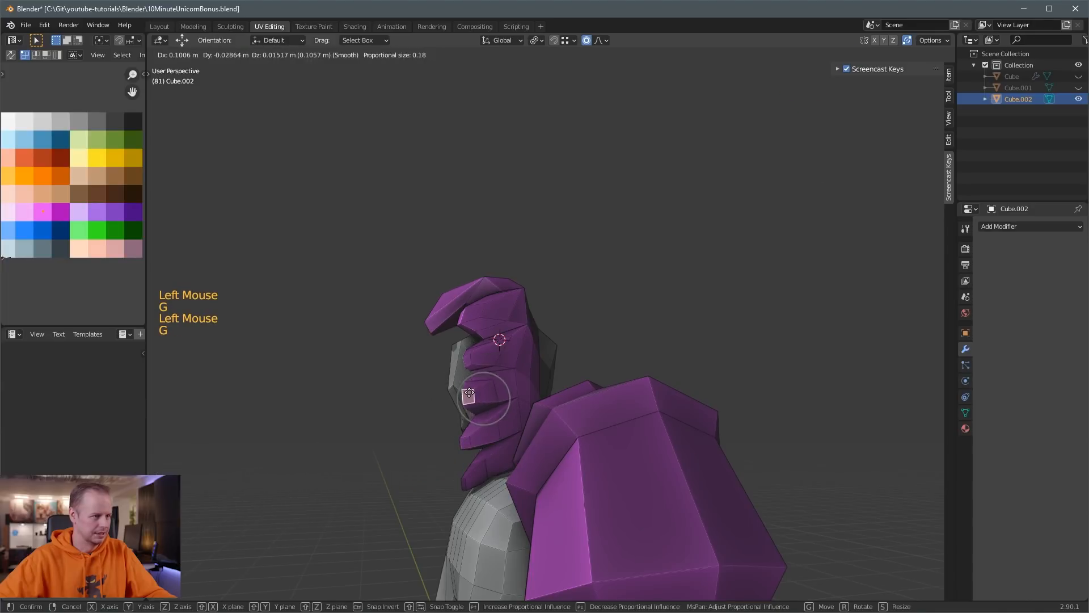
click(457, 401)
click(455, 366)
key(g)
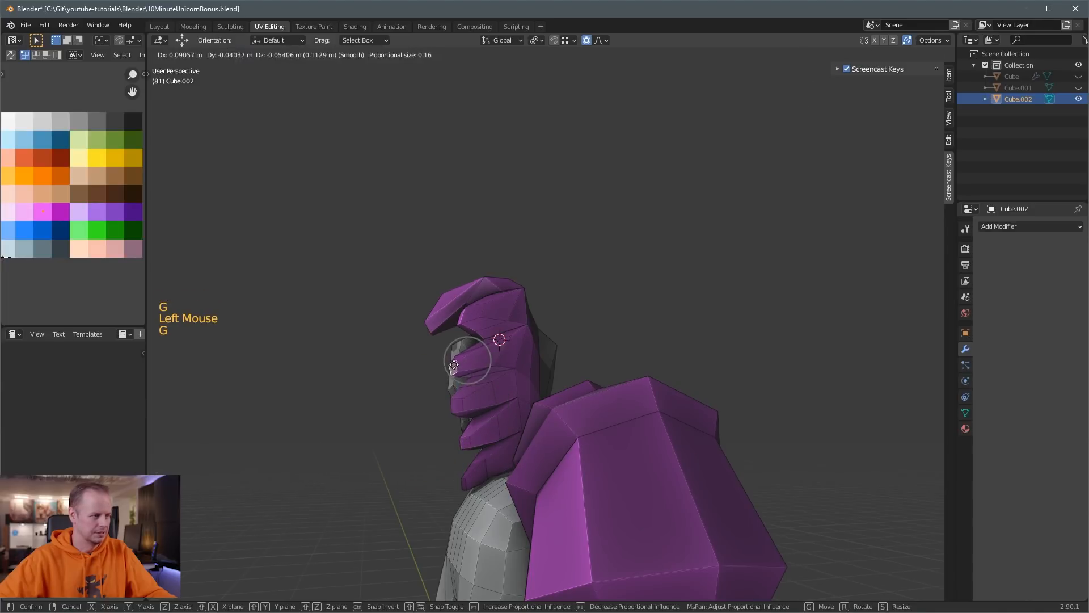
click(460, 350)
Rotate the second tuft's end face by about -57.1° and move it outward.
click(459, 315)
key(r)
click(486, 284)
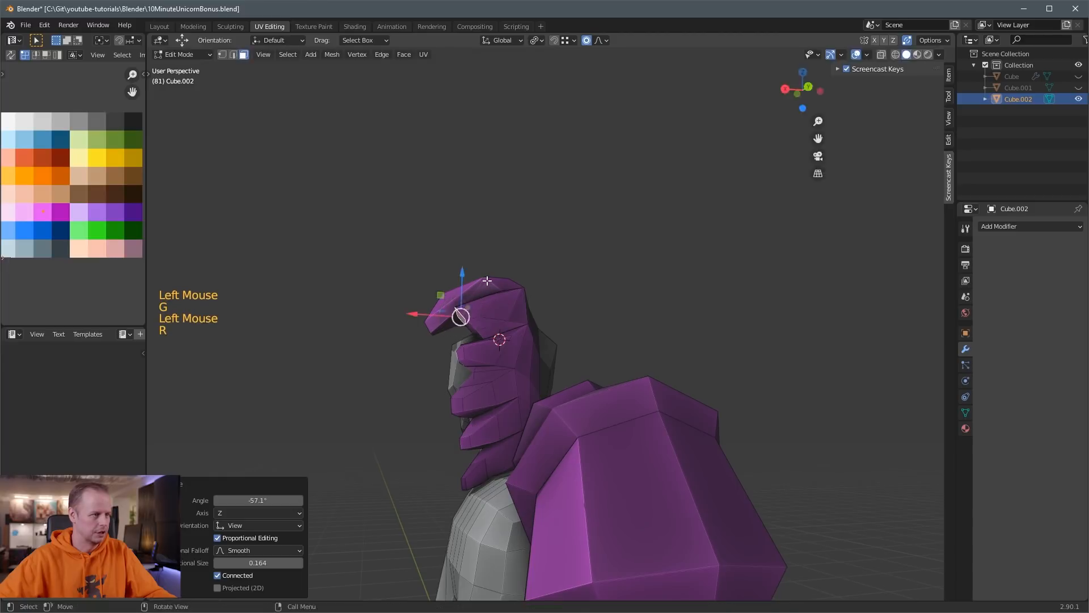
key(g)
click(475, 289)
Move the front tuft's end face outward and raise it beside the horn.
middle_drag(474, 289, 683, 411)
click(630, 315)
key(g)
scroll(647, 320, up, 2)
scroll(683, 410, up, 1)
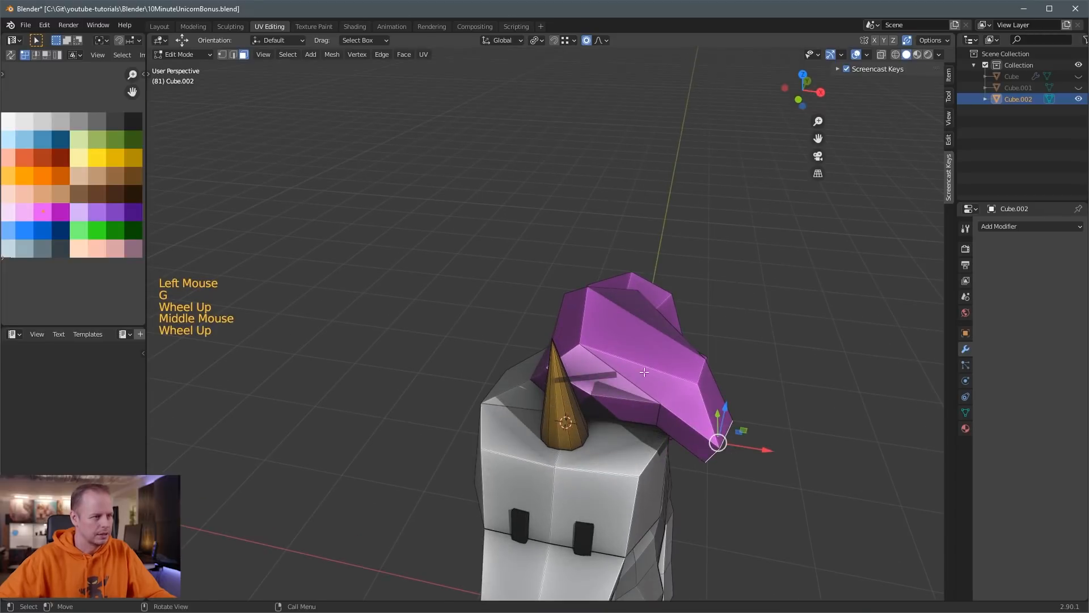
middle_drag(730, 437, 717, 384)
key(ctrl+r)
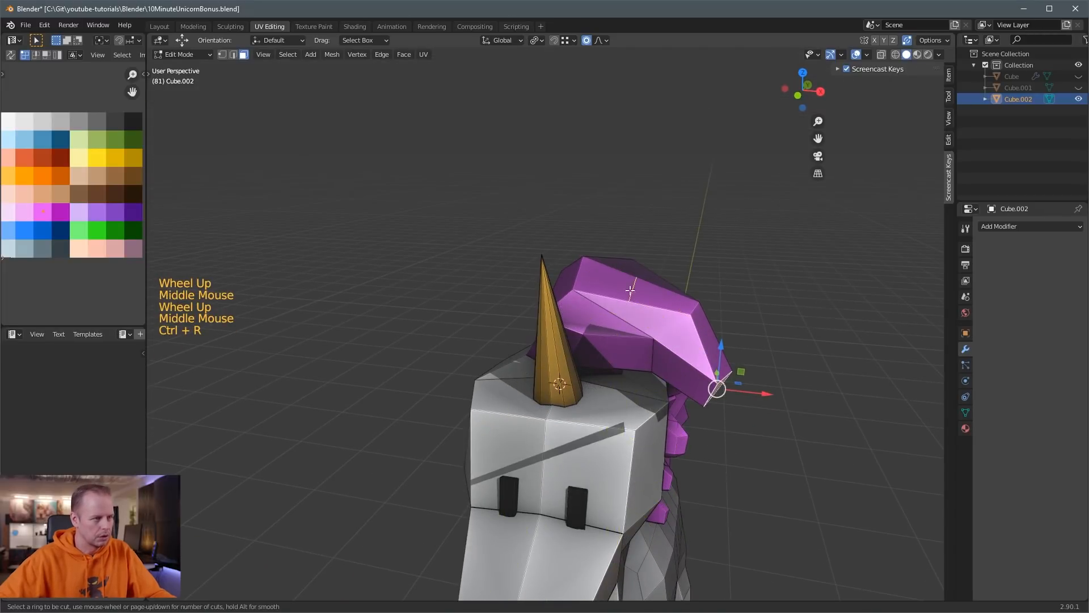
middle_drag(728, 296, 754, 302)
key(g)
click(741, 278)
Shift the front tuft's lower vertex near the horn outward.
key(1)
click(618, 377)
middle_drag(618, 377, 615, 284)
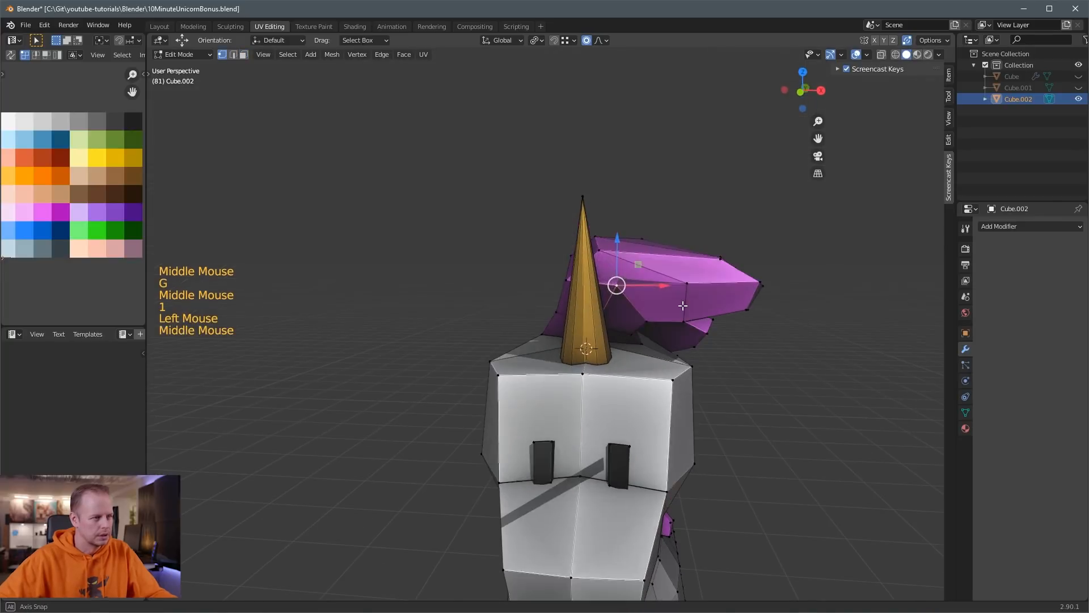
key(g)
click(695, 304)
middle_drag(696, 303, 629, 266)
scroll(552, 302, down, 2)
key(3)
click(635, 265)
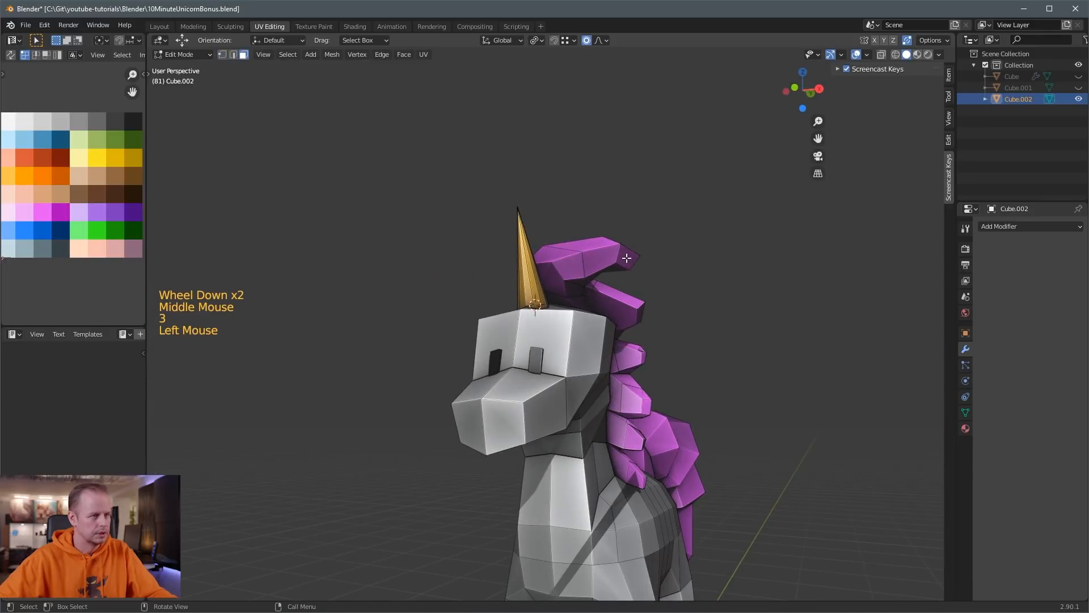
key(g)
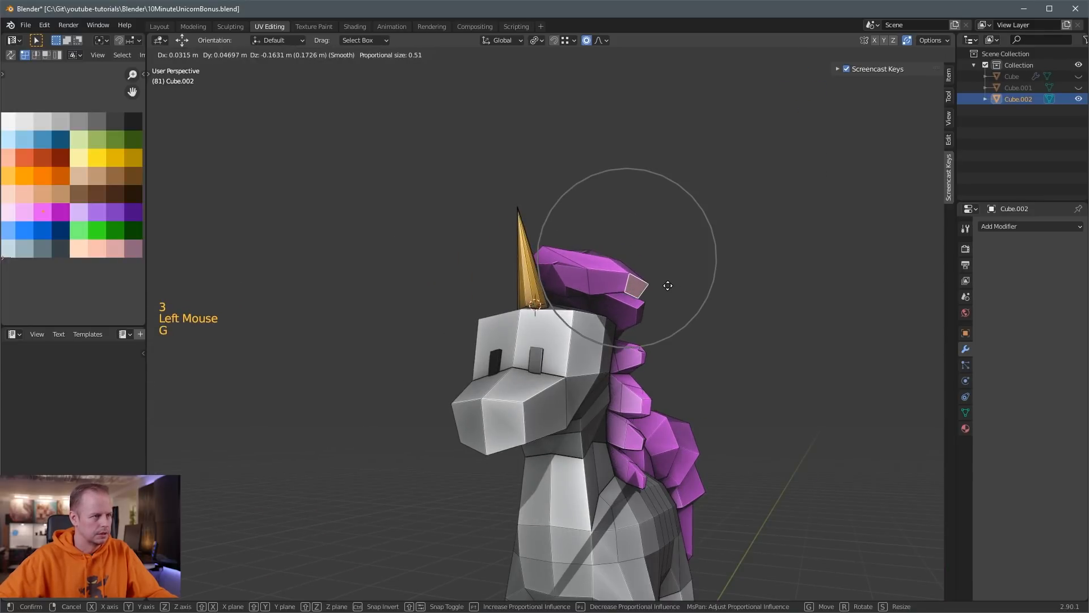
right_click(667, 265)
In see-through display, move the vertex behind the horn about 0.05 m in X, 0.04 m in Y and 0.02 m down.
key(alt+z)
middle_drag(590, 262, 546, 263)
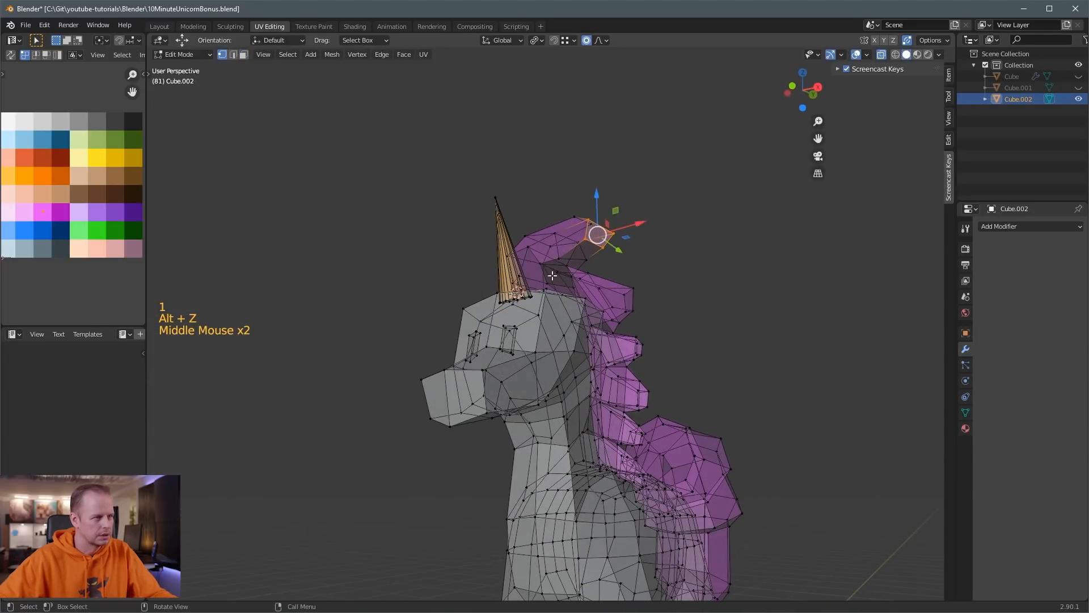
click(545, 264)
key(g)
click(556, 267)
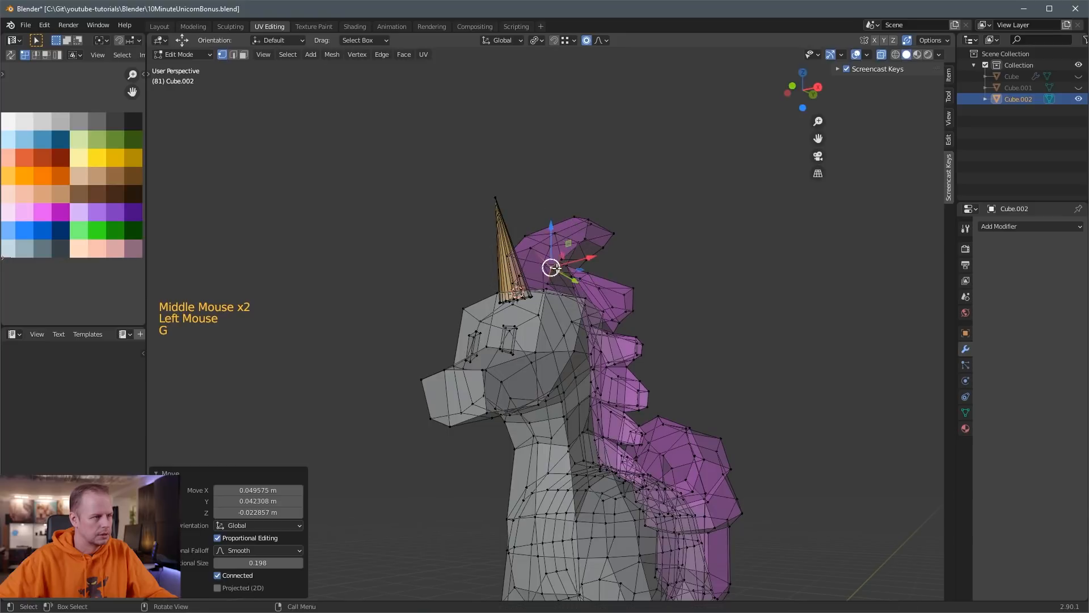
key(alt+z)
Move the front tuft's end face about -0.23 m in X and -0.05 m in Y with a proportional size of about 0.47.
scroll(550, 252, up, 1)
middle_drag(549, 252, 698, 279)
key(3)
click(502, 272)
key(g)
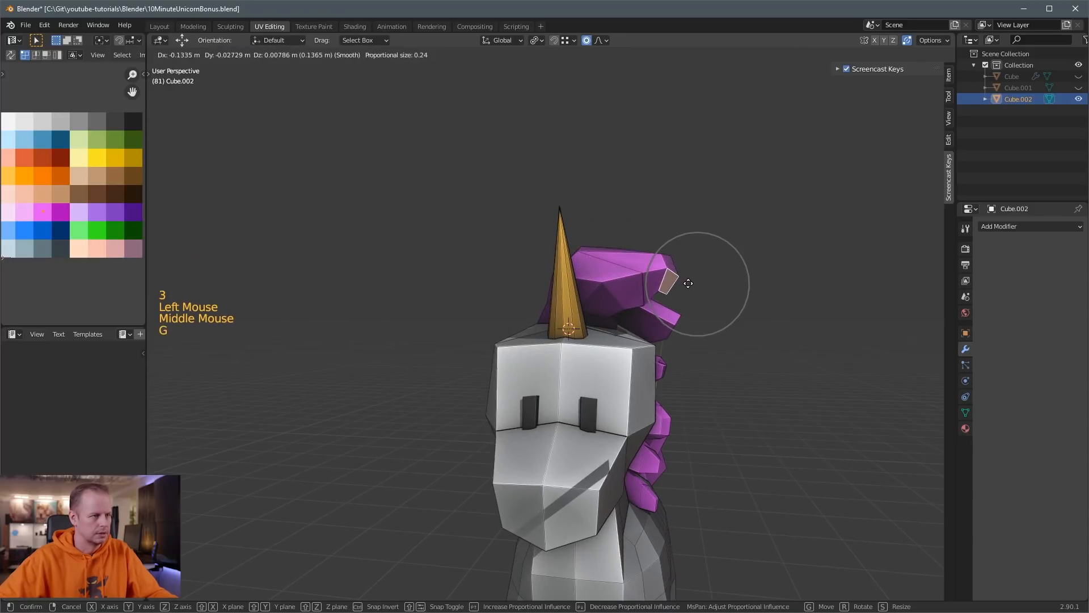
click(666, 281)
Add the adjacent face to the front tuft's selected end face and scale both to about 1.308.
middle_drag(701, 286, 640, 305)
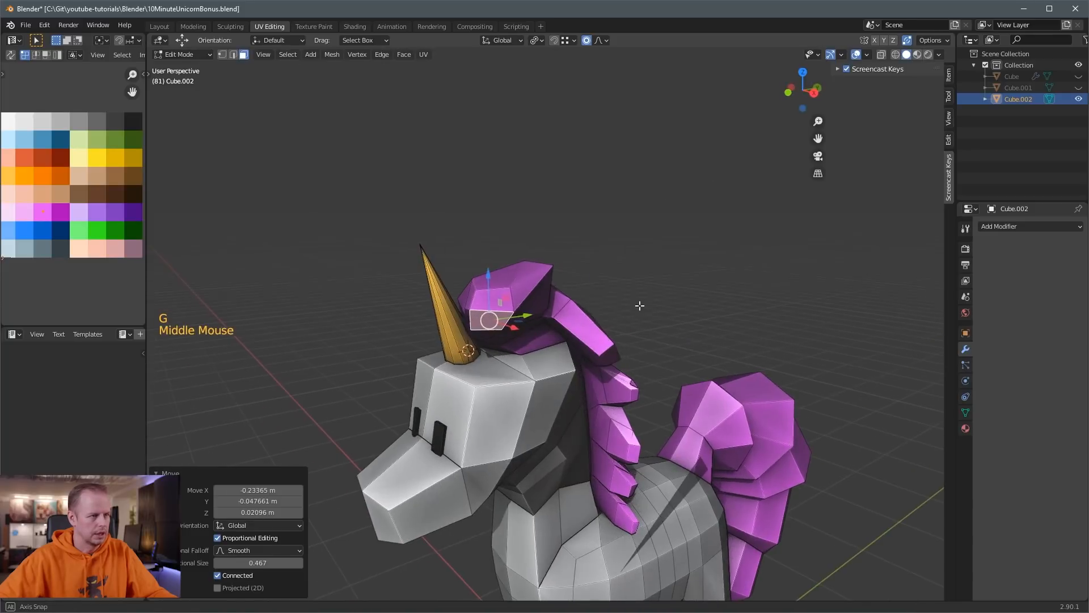
shift+click(525, 312)
middle_drag(526, 313, 675, 310)
key(e)
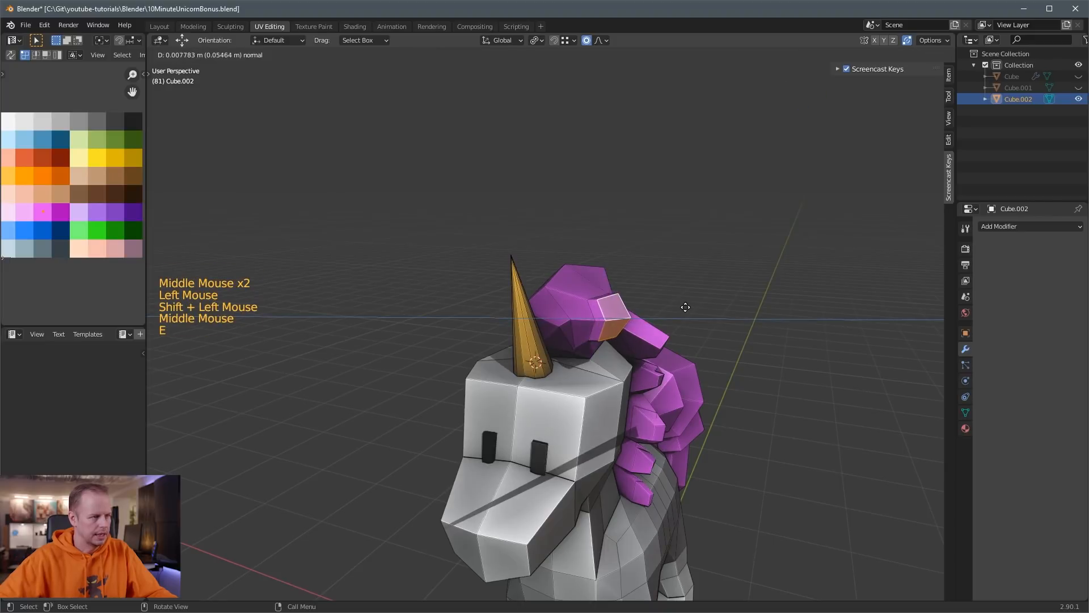
key(ctrl+z)
key(s)
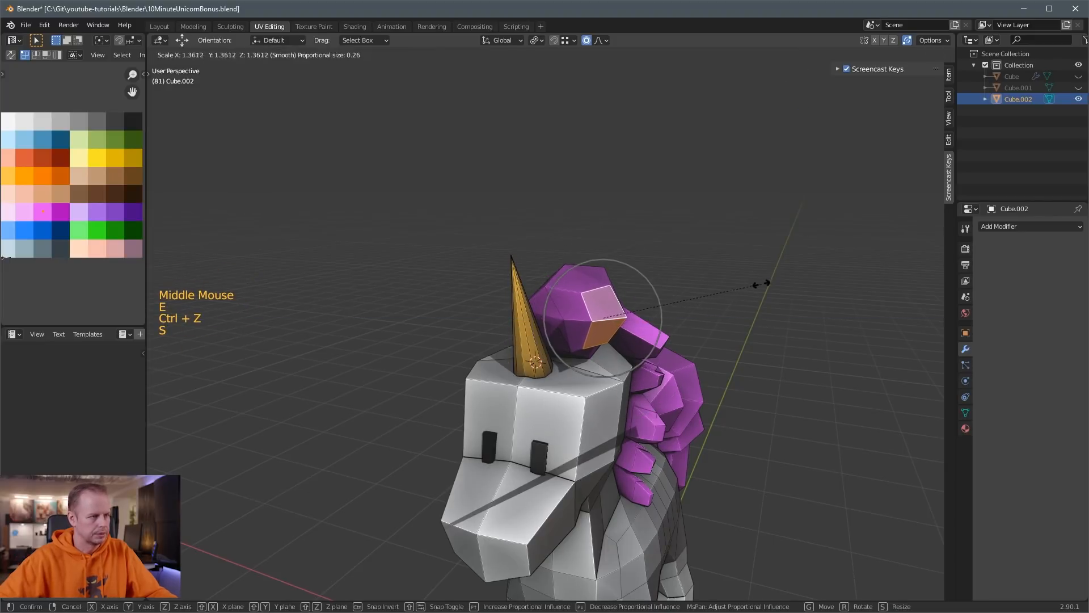
click(759, 285)
Extrude the front tuft's two end faces about 0.1 m and scale them to 0.653.
middle_drag(758, 284, 783, 274)
key(e)
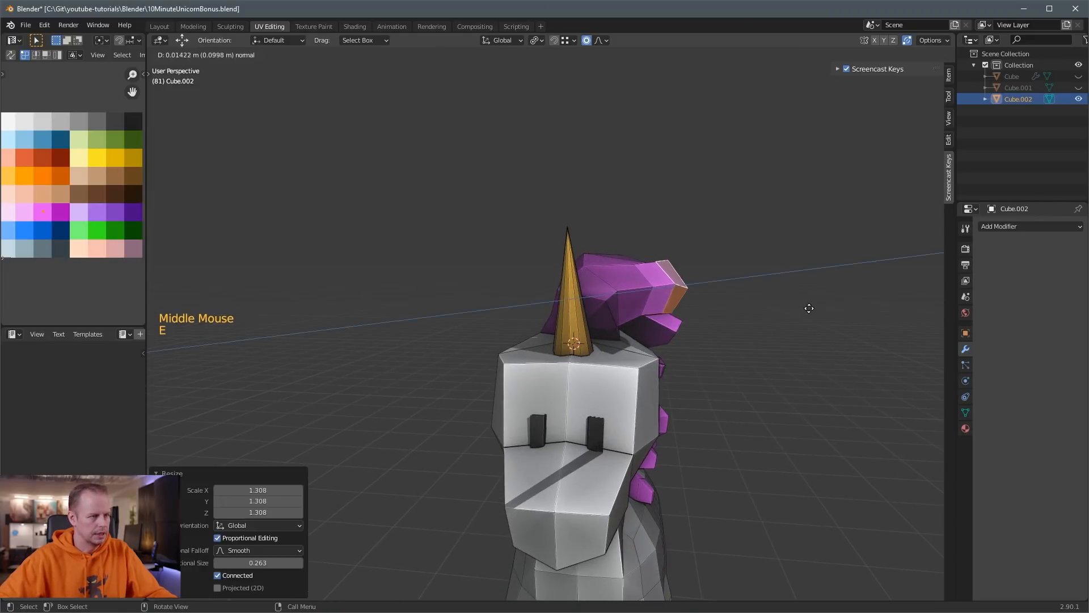
click(809, 309)
key(s)
click(750, 289)
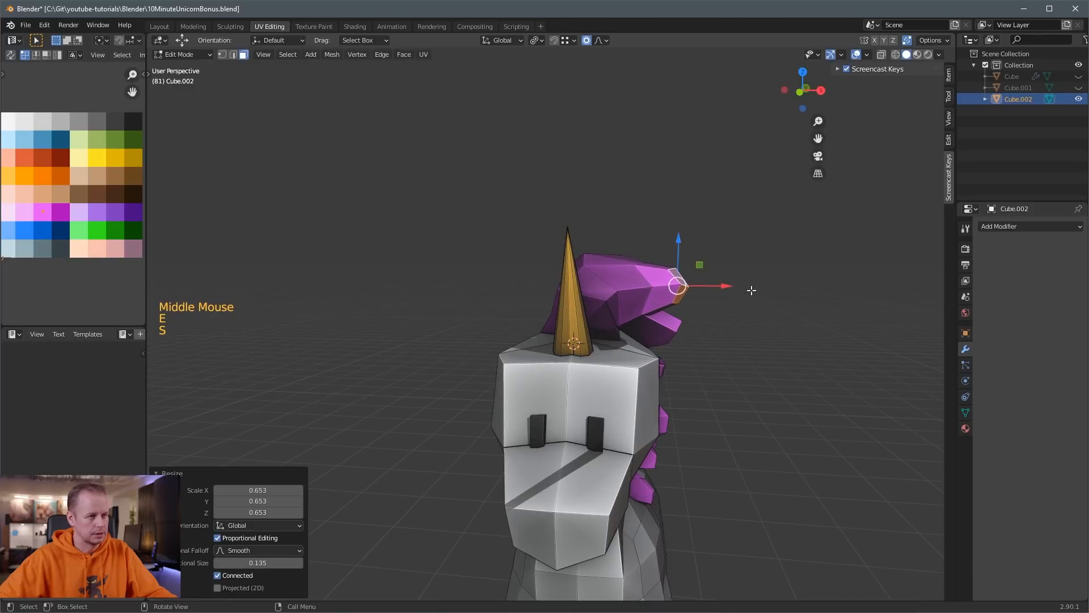
Rotate the front tuft's end faces and move them down in two rounds to curl the tuft over the head's side.
key(r)
click(722, 309)
key(g)
click(725, 324)
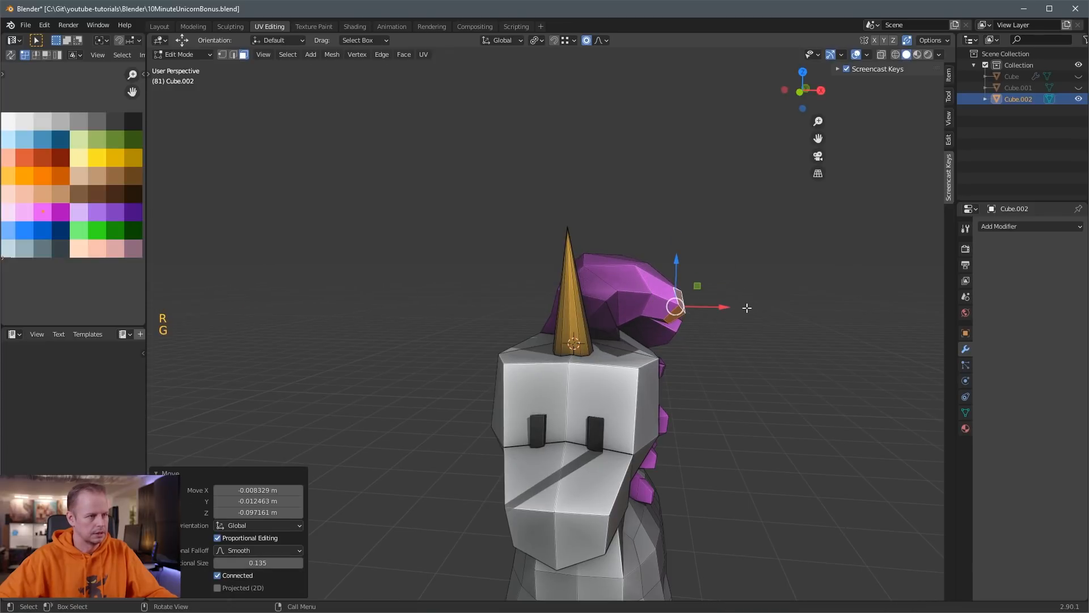
key(r)
click(744, 348)
key(g)
click(734, 366)
Extrude the front tuft's end about 0.18 m, scale it down, rotate it 28.7°, and move it inward and down.
key(e)
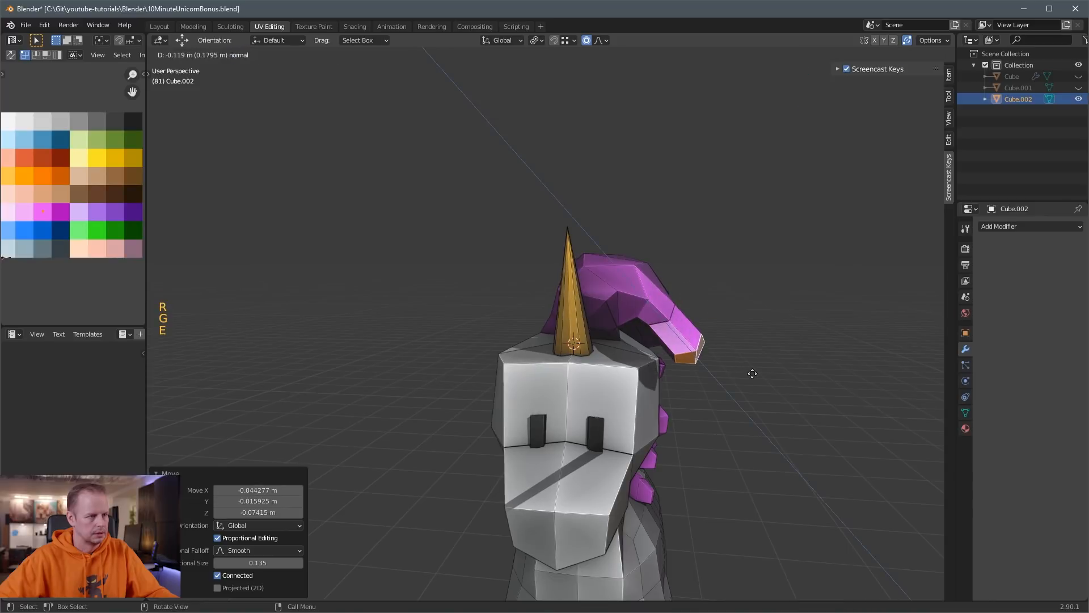
click(748, 372)
key(s)
click(716, 360)
key(r)
click(719, 379)
key(g)
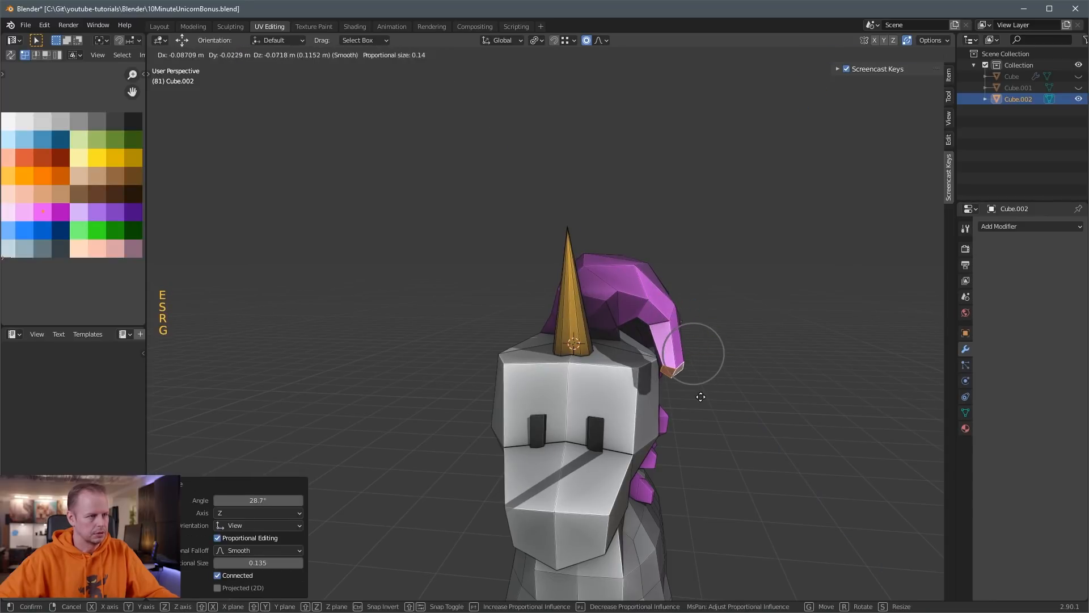
click(703, 389)
From the side, rotate the front tuft's tip by -23.3° and move it back.
middle_drag(702, 389, 656, 357)
key(r)
click(664, 276)
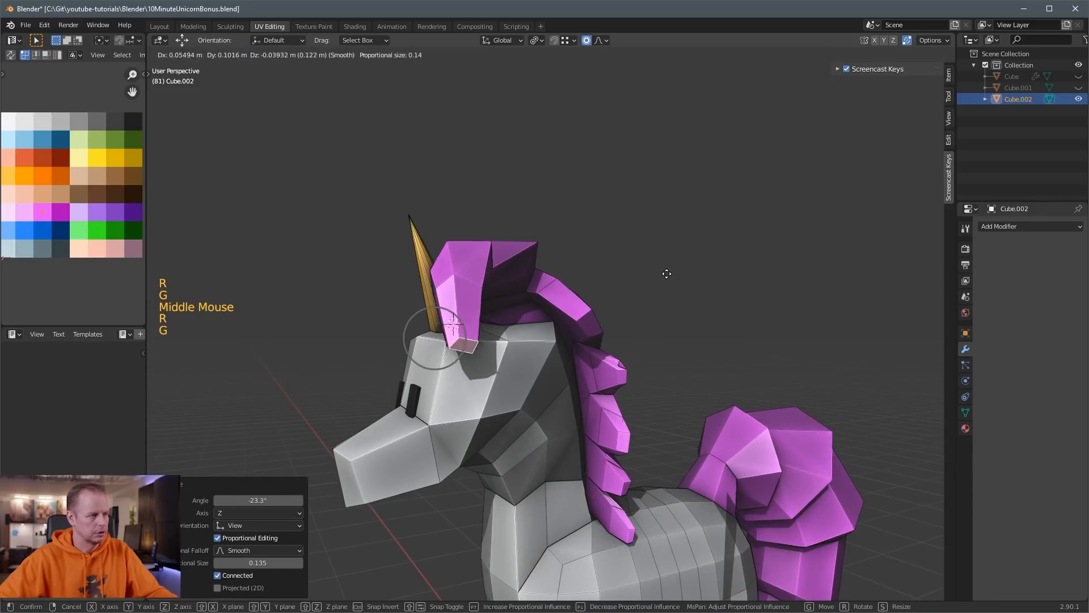
key(g)
click(676, 280)
Reposition the second tuft's end face and adjust two vertices on its upper side.
middle_drag(676, 279, 594, 299)
middle_drag(491, 330, 391, 249)
click(390, 249)
key(g)
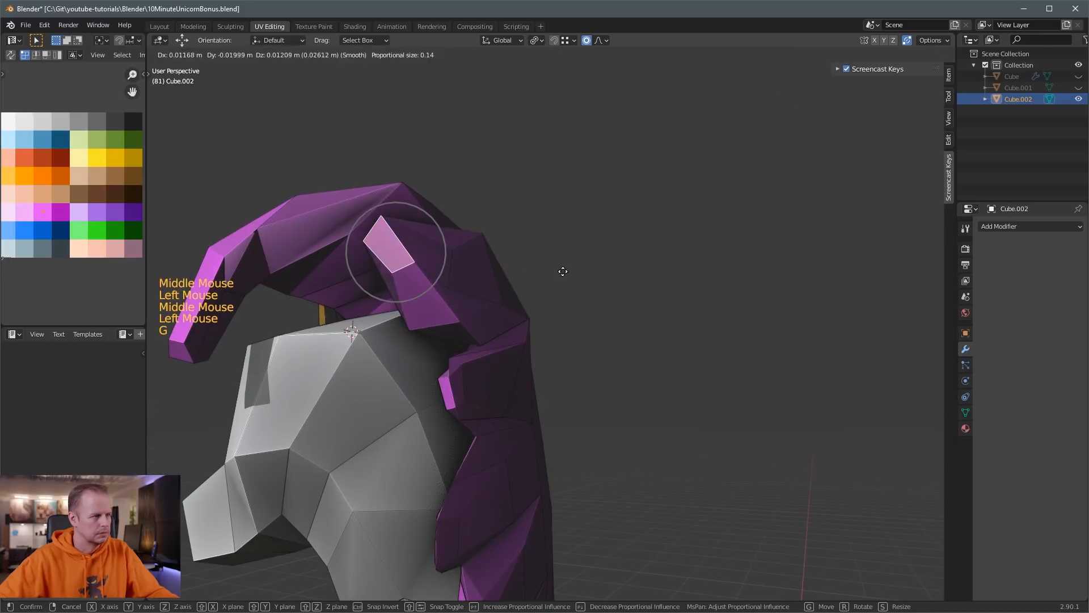
click(549, 279)
key(1)
click(459, 282)
key(g)
click(475, 264)
click(455, 245)
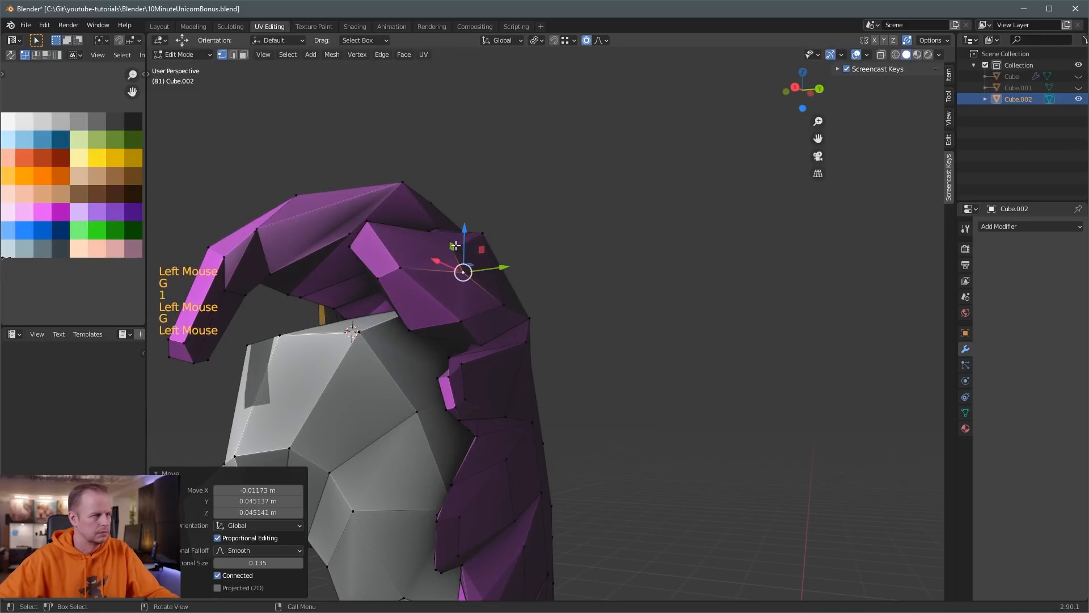
key(g)
click(453, 225)
Try to rotate the second tuft's end face and lower it about 0.05 m.
click(378, 278)
click(380, 257)
middle_drag(680, 277, 627, 275)
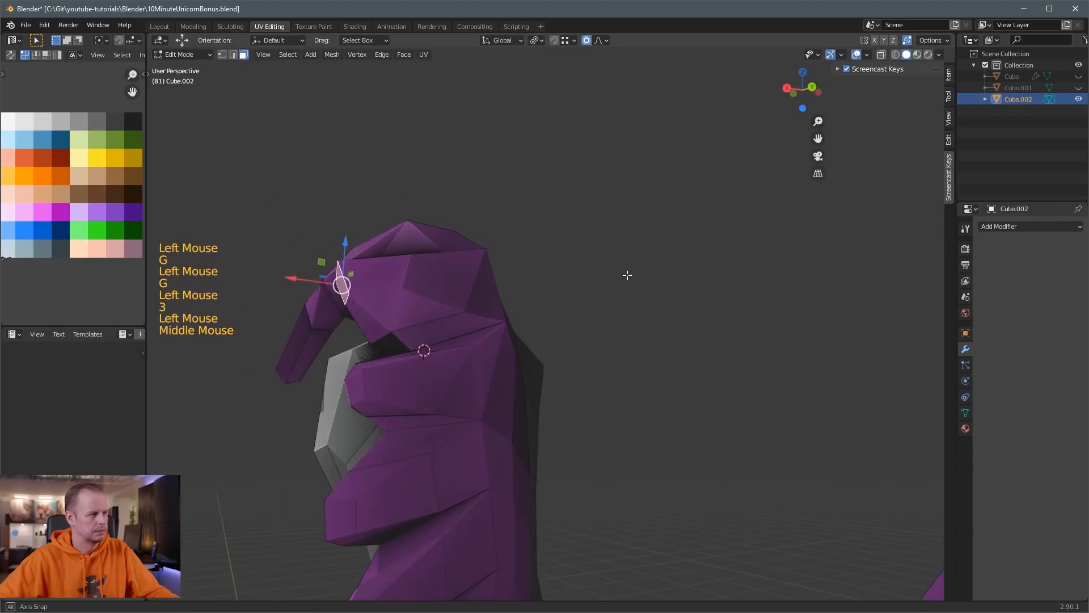
key(r)
click(562, 248)
key(g)
click(568, 266)
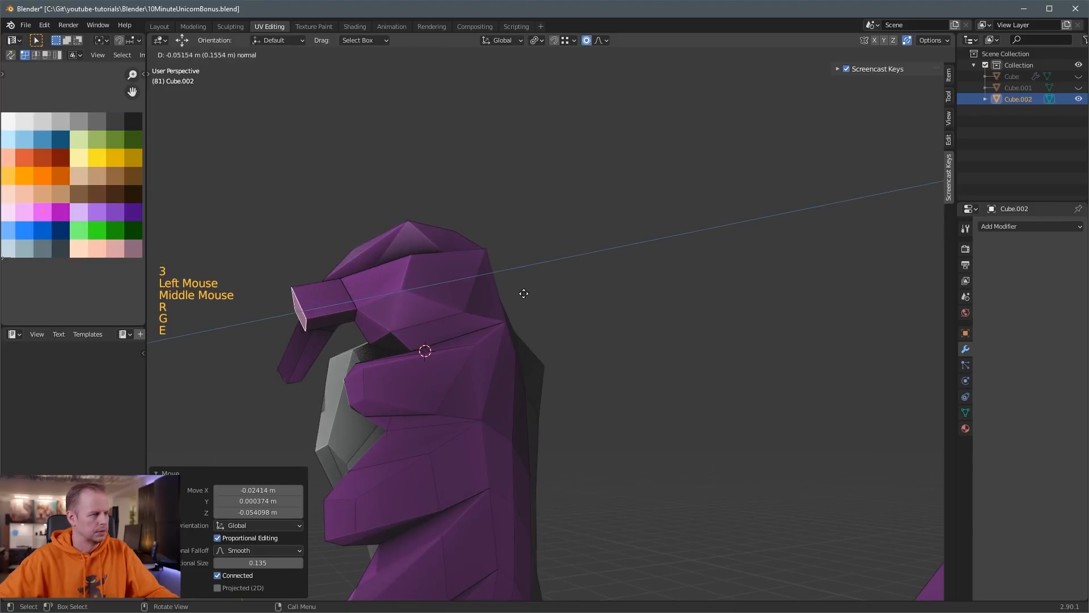
Try to extend the second tuft with an extruded tip, scaled down, moved and rotated by -34.2°.
click(519, 292)
key(s)
click(435, 276)
key(g)
click(453, 296)
key(r)
click(366, 278)
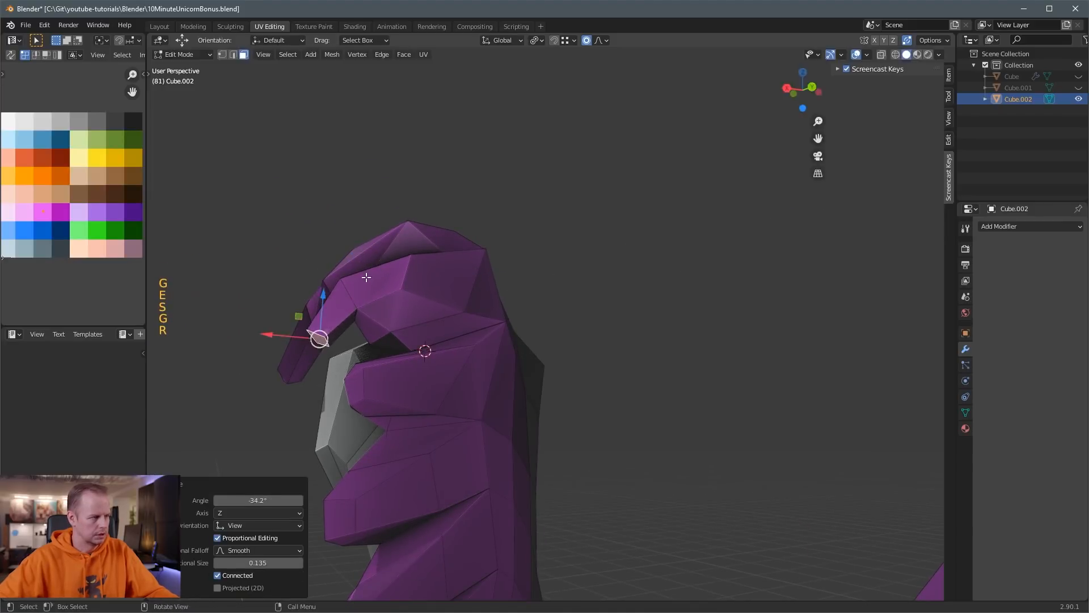
Undo the second tuft's tip extension and its end-face adjustments.
key(ctrl+z)
key(ctrl+z)
key(ctrl+z)
key(ctrl+z)
key(ctrl+z)
key(ctrl+z)
key(ctrl+z)
key(ctrl+z)
key(ctrl+z)
key(ctrl+z)
Extrude the faces on the opposite side of the mane's front, scale them to 0.517, and move them.
scroll(426, 340, down, 3)
middle_drag(426, 341, 700, 294)
shift+click(641, 305)
key(e)
click(708, 291)
key(s)
click(701, 290)
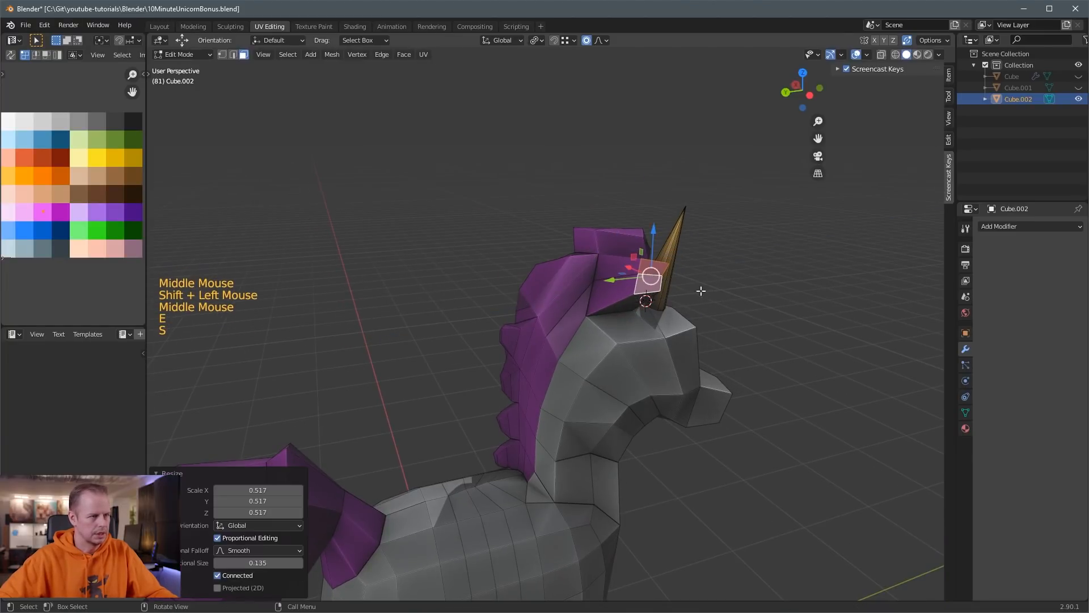
key(g)
click(708, 289)
Reposition two edges of the newly extruded side segment one after the other.
middle_drag(712, 290, 654, 300)
click(648, 302)
key(2)
key(g)
click(659, 302)
key(3)
click(635, 308)
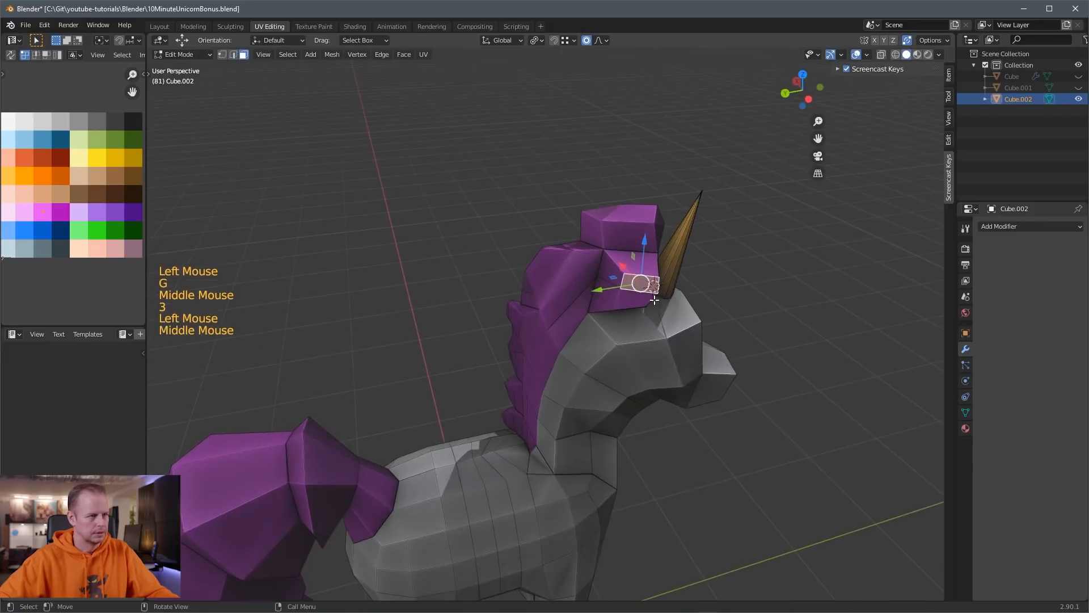
click(608, 289)
key(g)
click(602, 291)
Select the side segment's two end faces and rotate them as seen from above.
key(3)
key(4)
click(638, 296)
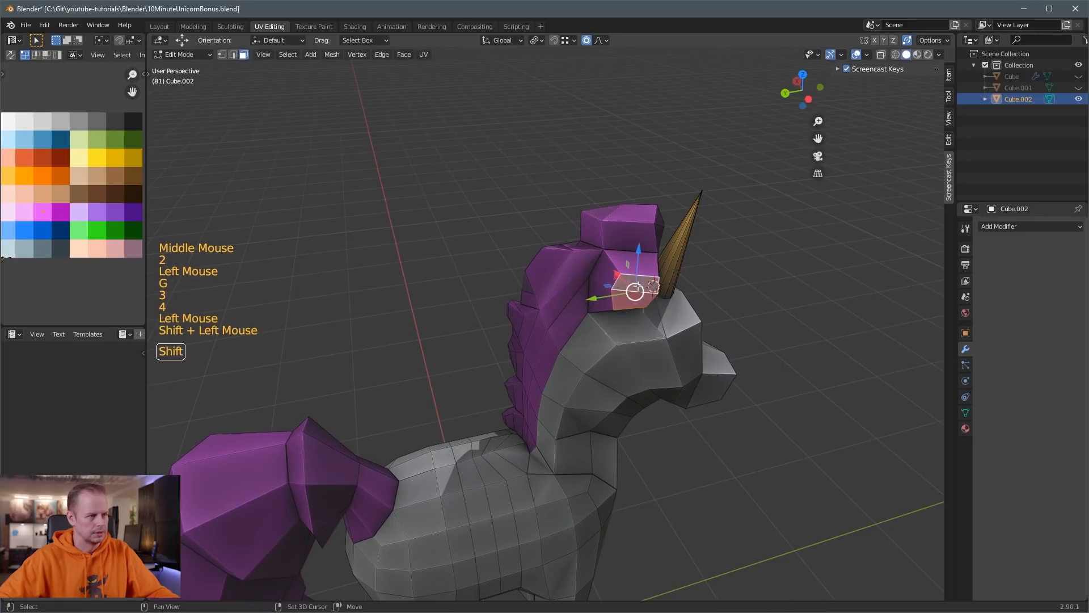
middle_drag(637, 290, 725, 345)
key(r)
right_click(733, 301)
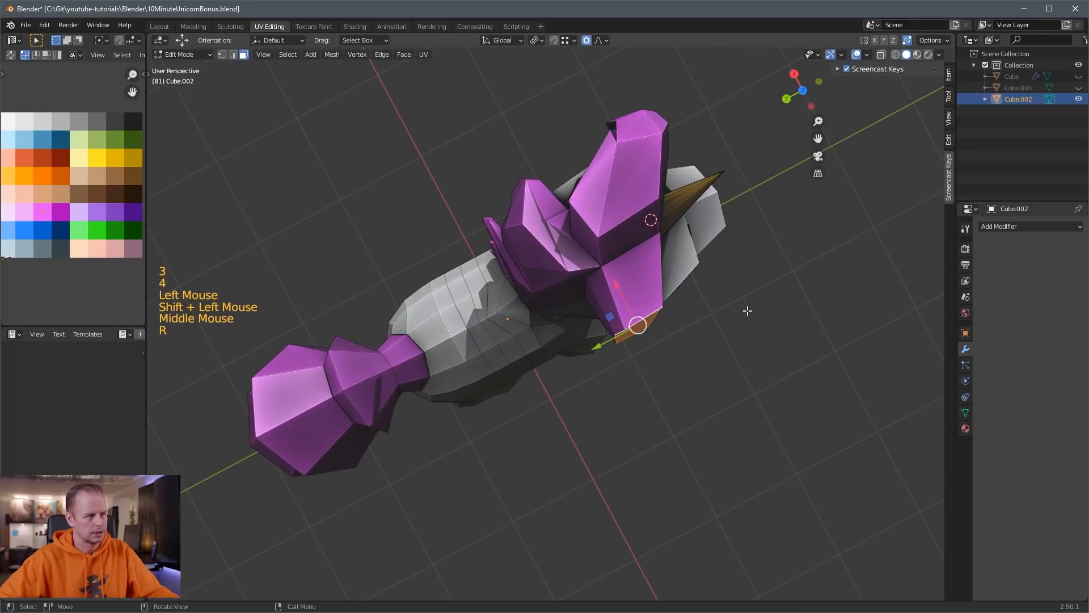
key(r)
click(739, 285)
Move the side segment's end faces and rotate them by -33.3°.
key(g)
click(746, 254)
middle_drag(750, 265, 652, 194)
key(r)
click(581, 207)
Recolor the grey face below the side segment by moving its UVs onto the mane's purple swatch.
shift+click(617, 297)
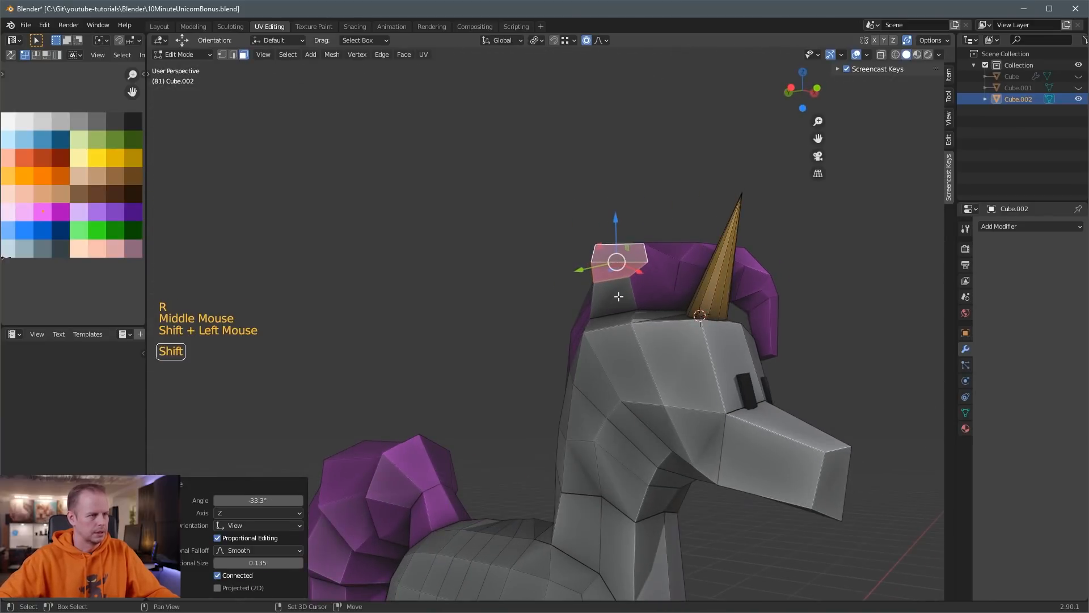
key(g)
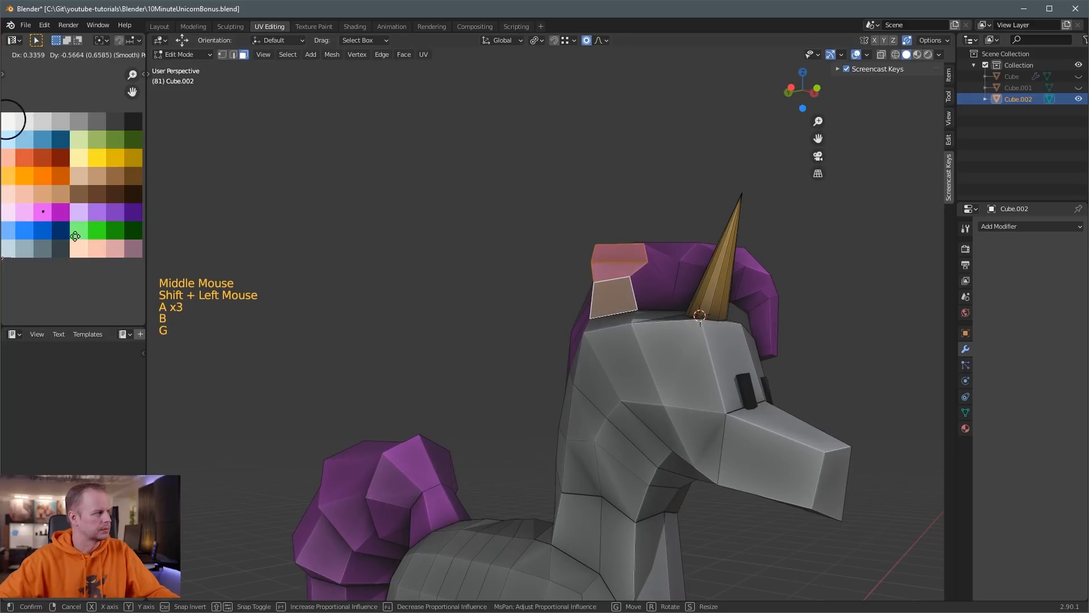
click(100, 243)
Select the side tuft's end faces, shift them slightly and extrude them outward by about 0.157 m.
key(3)
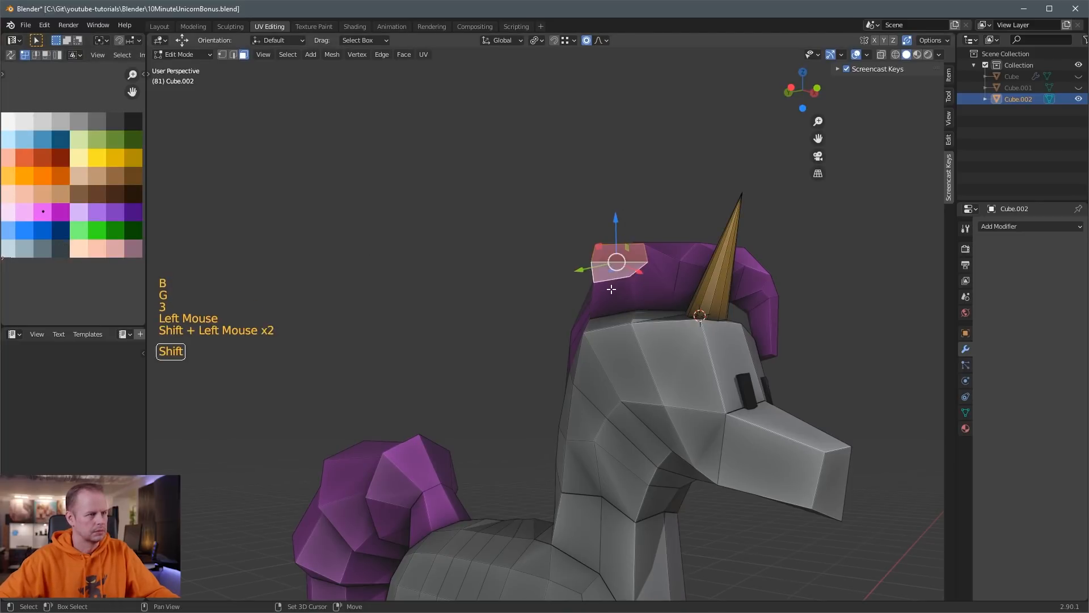
middle_drag(611, 290, 669, 319)
key(g)
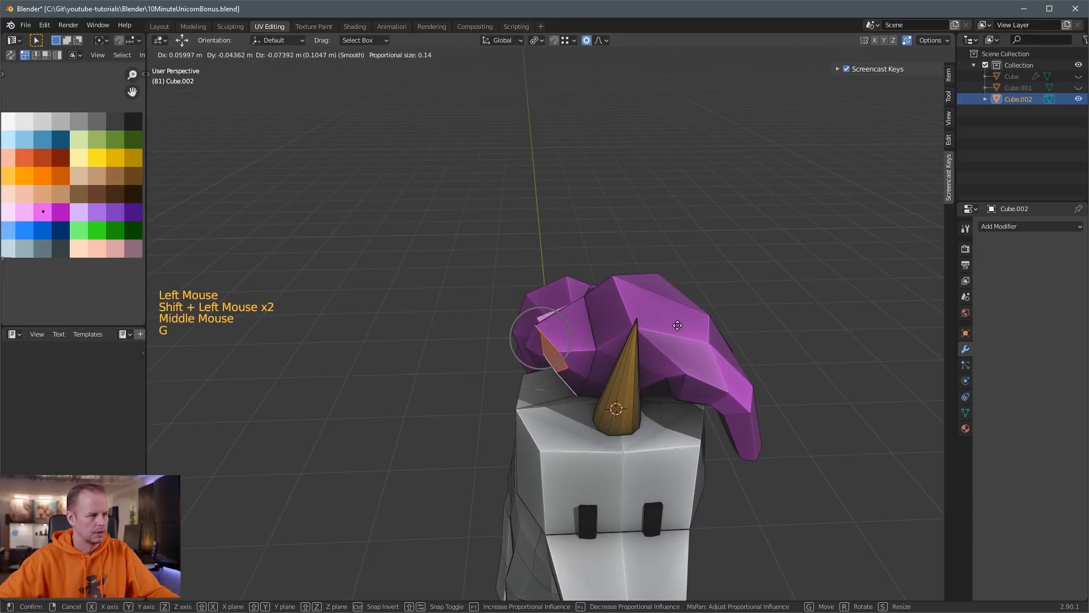
key(e)
click(668, 312)
Scale and rotate the side tuft's extruded end faces, and move them to curve down toward the head.
key(s)
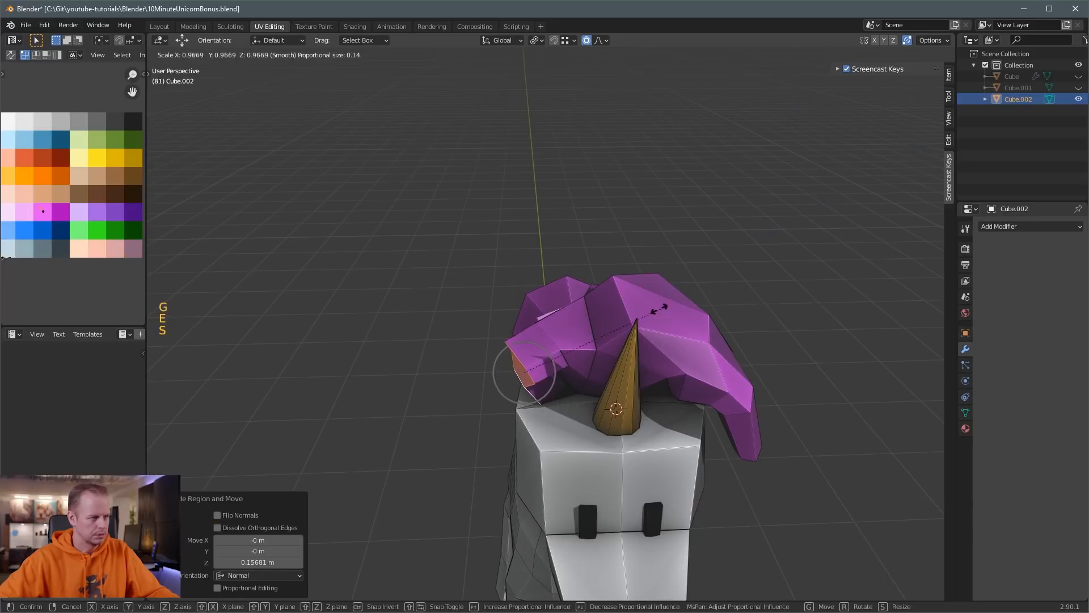
click(641, 312)
key(r)
click(604, 257)
key(g)
click(604, 262)
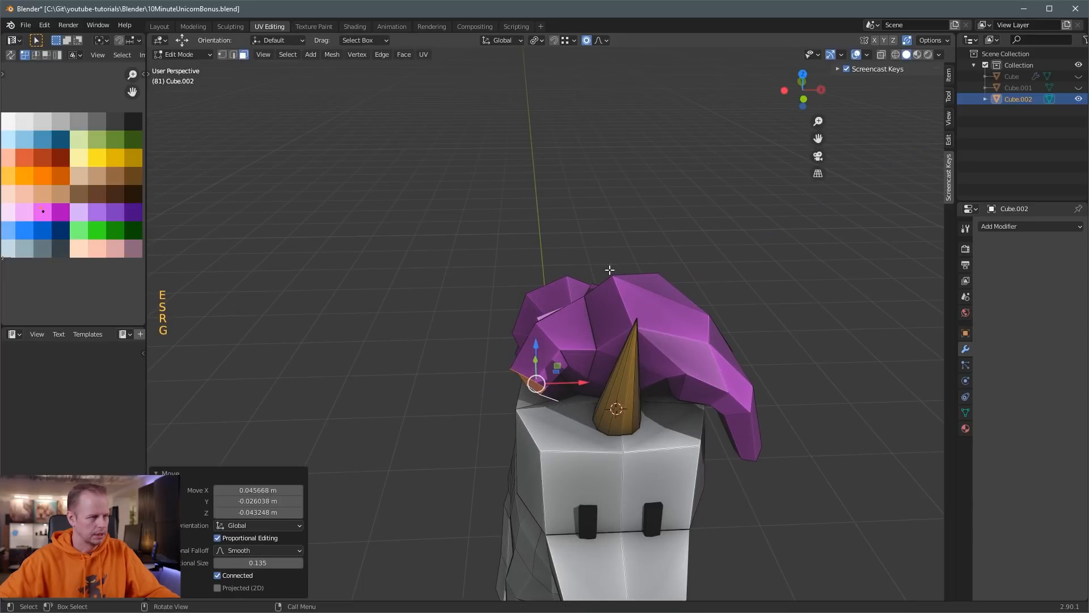
middle_drag(604, 262, 533, 318)
key(g)
click(705, 292)
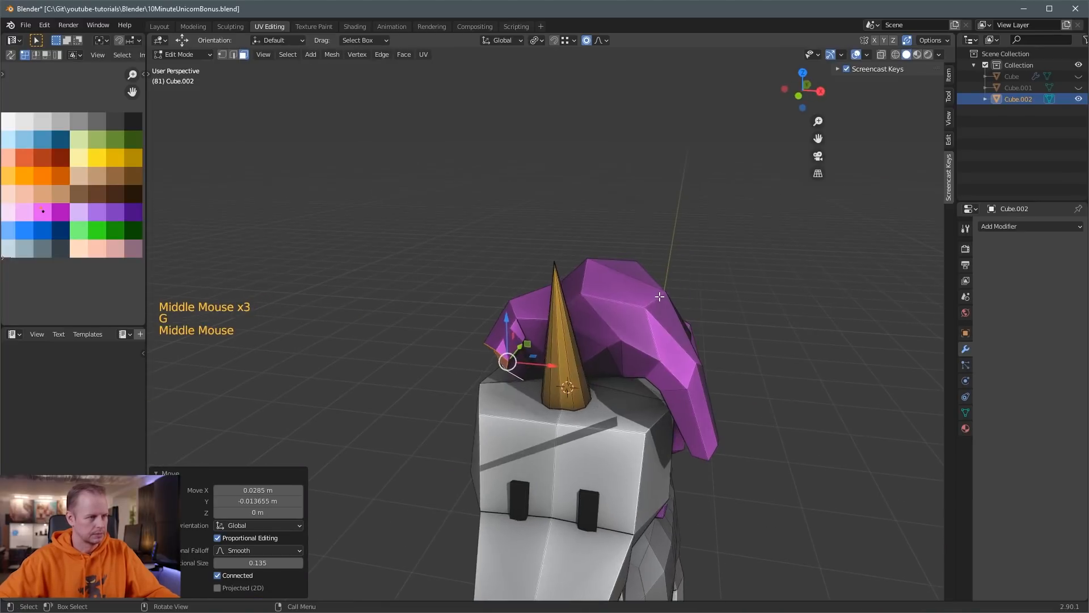
Extrude the side tuft once more, scale its end faces to 0.636 and move them outward beside the head.
key(e)
click(532, 319)
key(s)
click(532, 319)
key(g)
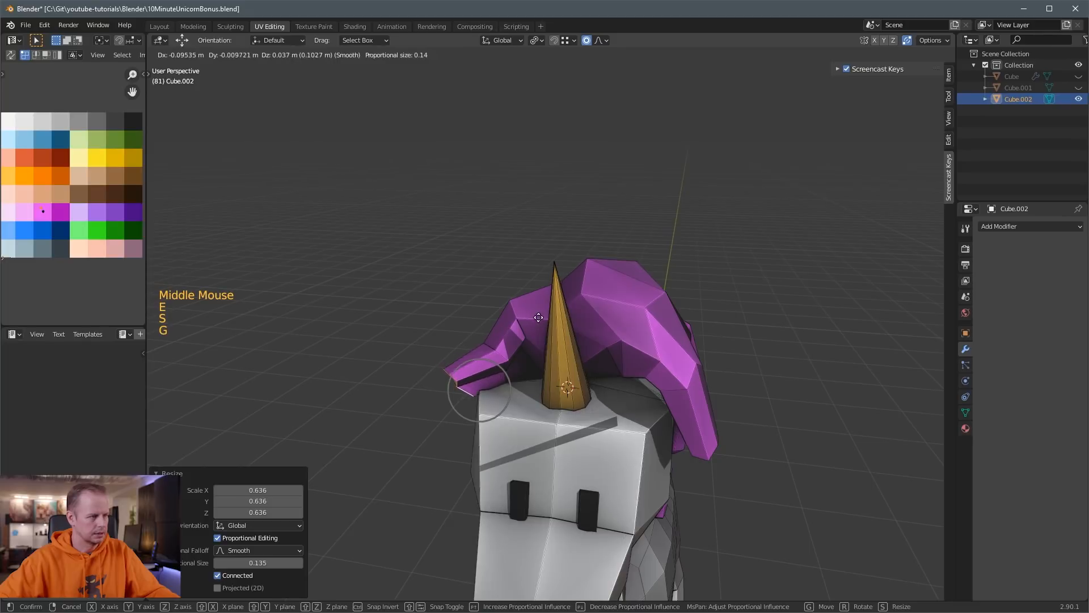
click(539, 317)
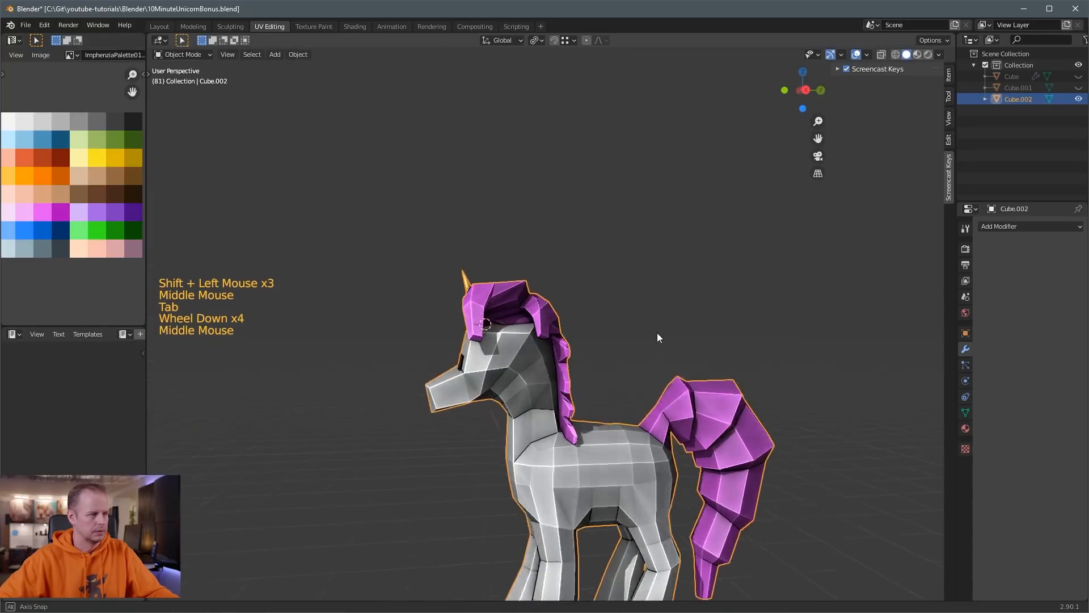
Enlarge the tail's upper bulge by scaling its rear face by 1.3 with connected proportional editing.
middle_drag(657, 333, 716, 352)
scroll(716, 352, down, 1)
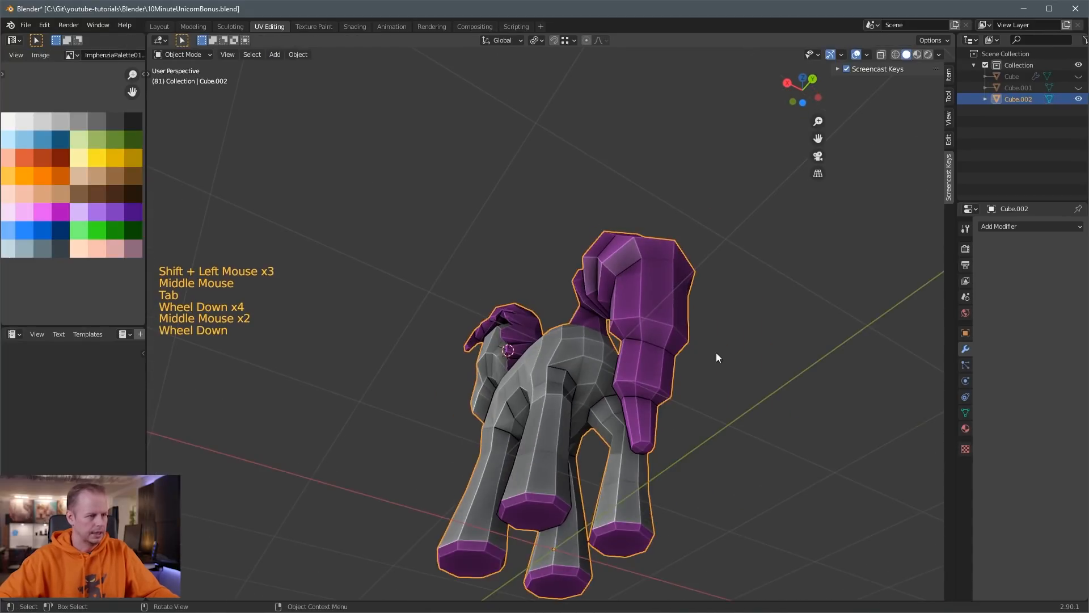
click(645, 444)
key(Tab)
key(3)
click(645, 444)
middle_drag(645, 444, 628, 428)
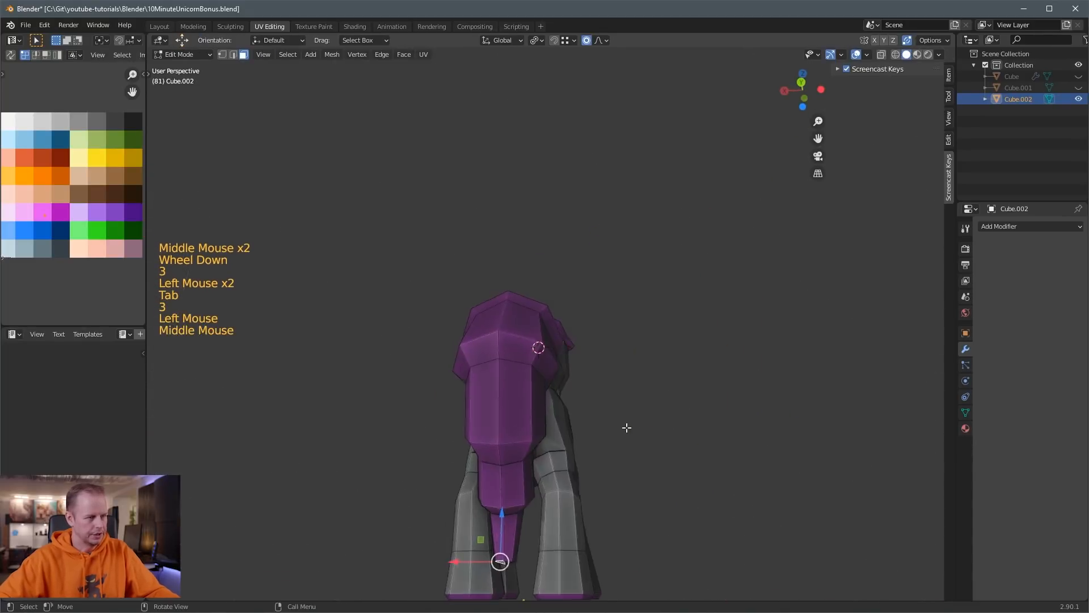
scroll(648, 439, down, 3)
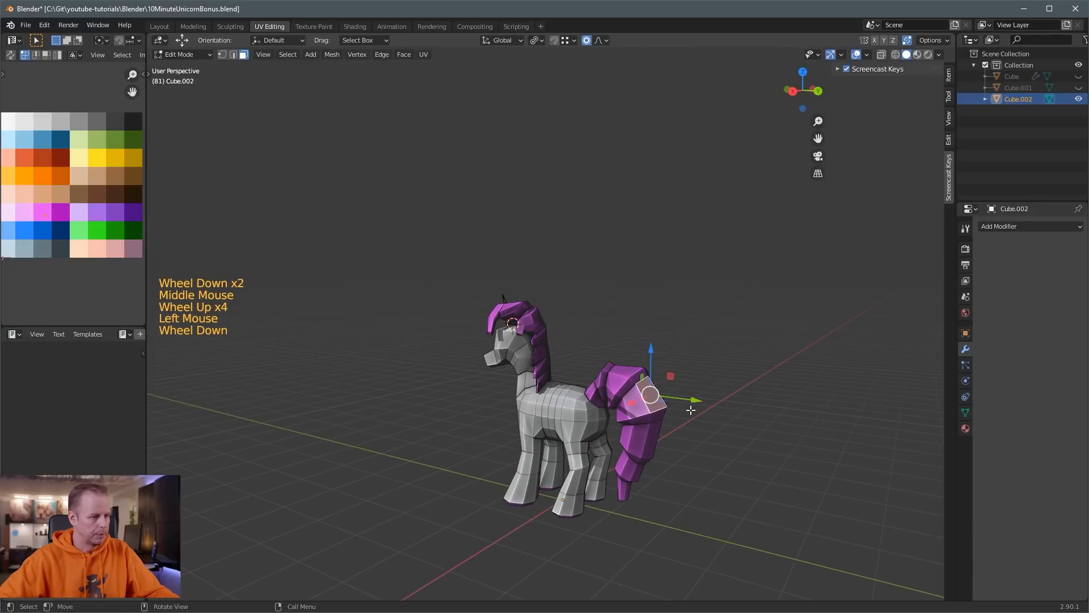
key(s)
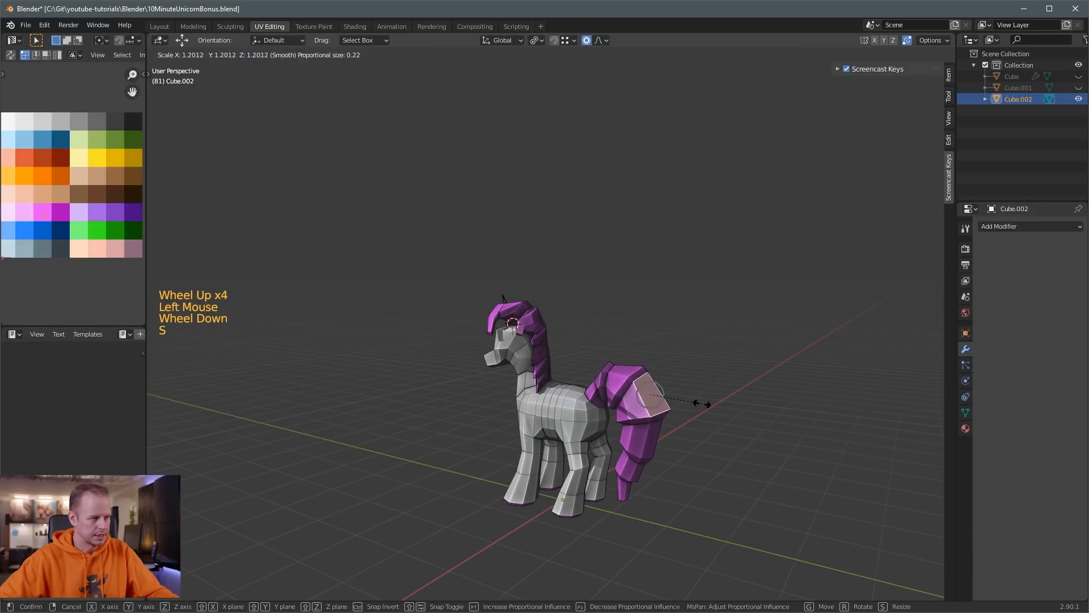
click(707, 402)
Swing the tail to one side by rotating that face about -29° as seen from behind, using a larger proportional radius.
middle_drag(706, 402, 667, 374)
key(r)
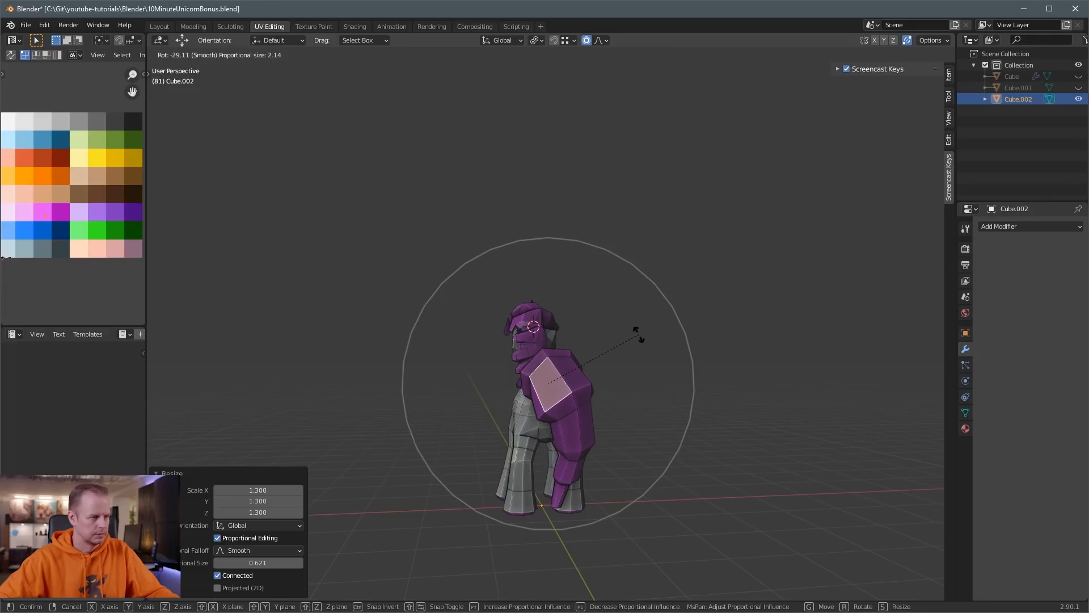
click(638, 335)
Select the tail's tip face and move it about 0.165 m in X and 0.277 m in Z with proportional editing.
click(545, 481)
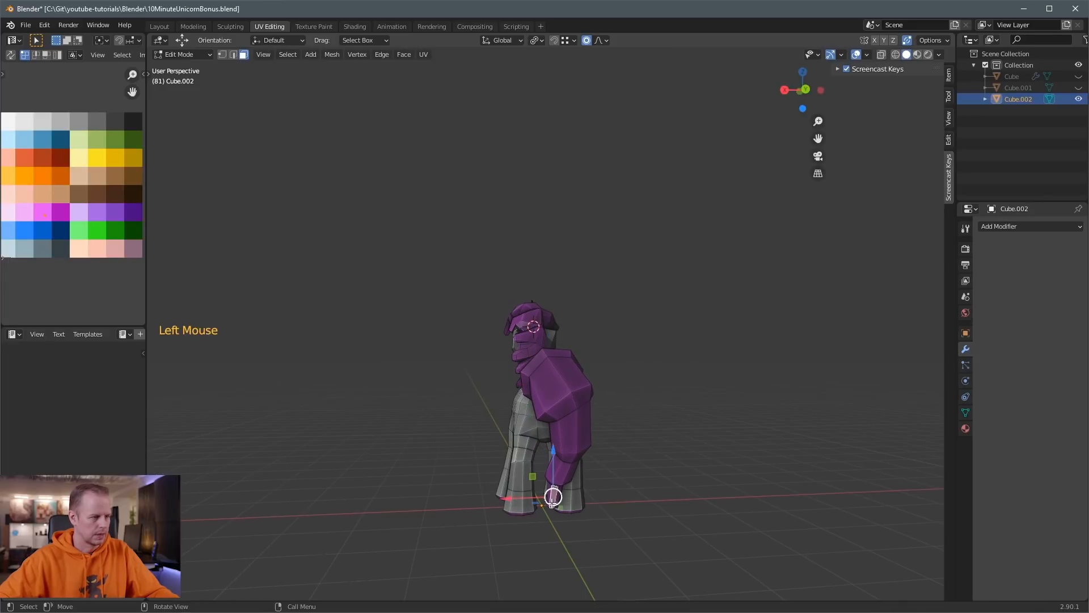
key(g)
click(540, 482)
scroll(541, 482, up, 1)
Reposition the tail tip in side view, rotating it by -14.6° with proportional editing so the lower tail hangs straighter.
middle_drag(541, 482, 689, 486)
key(g)
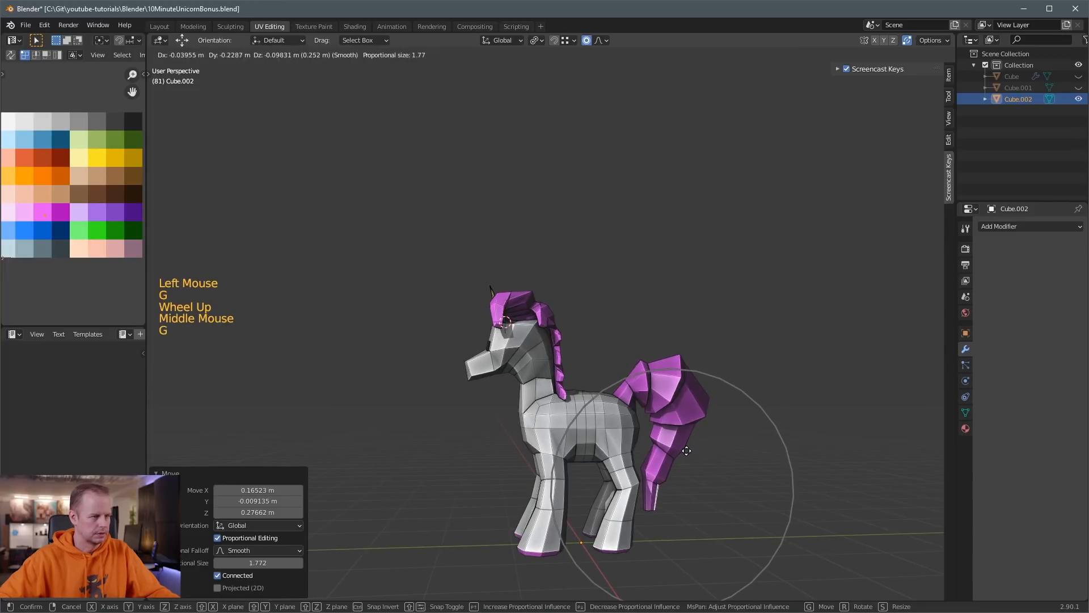
key(r)
click(734, 433)
key(g)
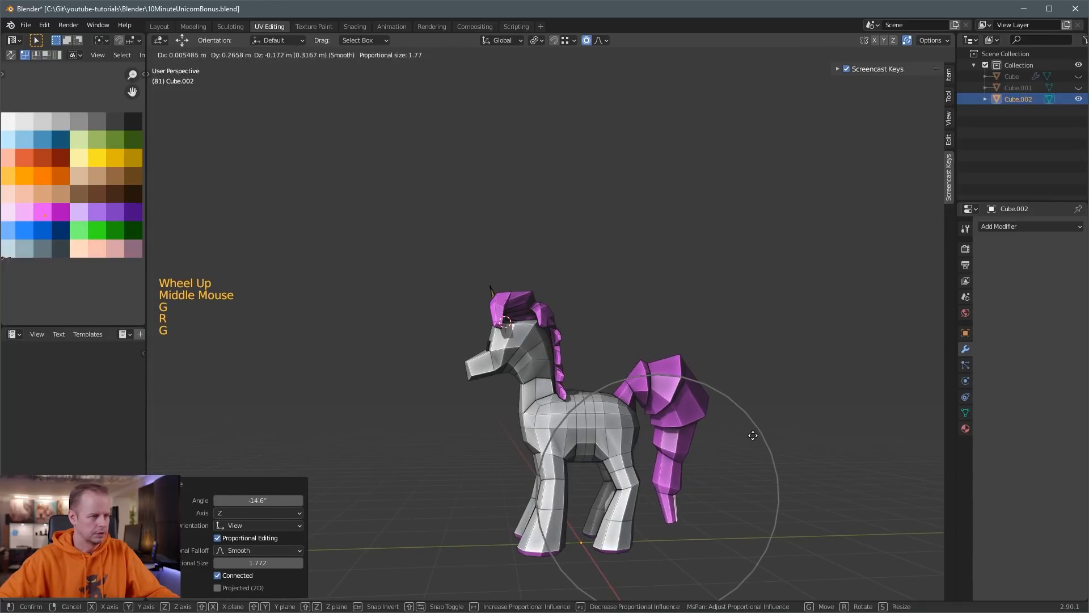
click(755, 436)
Scale up the lower tail with proportional editing, move its tip down about 0.279 m, and return to Object Mode.
key(s)
click(801, 415)
key(g)
click(809, 434)
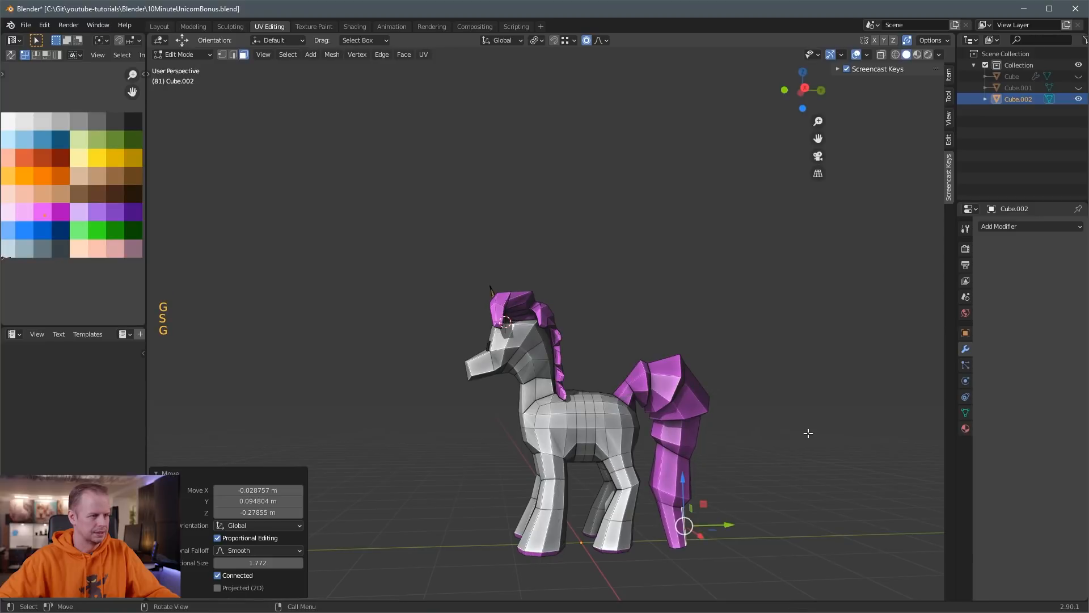
scroll(688, 401, down, 2)
key(Tab)
mouse_move(688, 401)
middle_down()
mouse_move(655, 404)
mouse_move(709, 409)
mouse_move(665, 403)
mouse_move(669, 393)
middle_up()
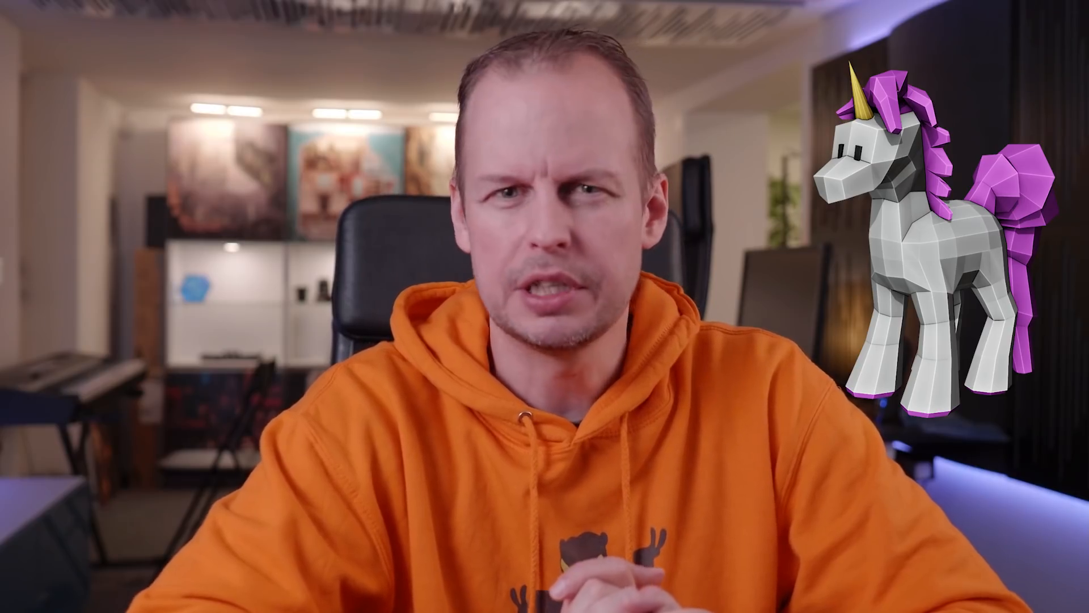